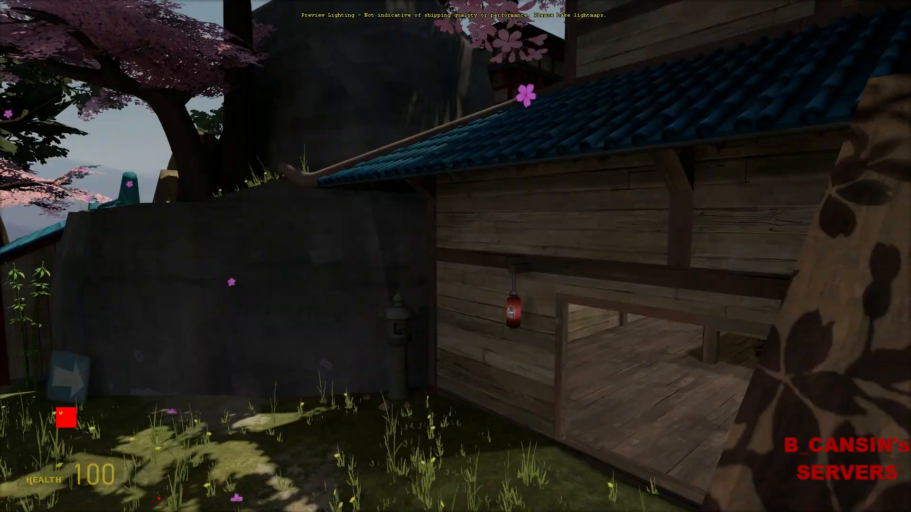
# Walk through the Suijin garden and into the wooden building to inspect the grass.
pyautogui.press('d')
pyautogui.press('w')
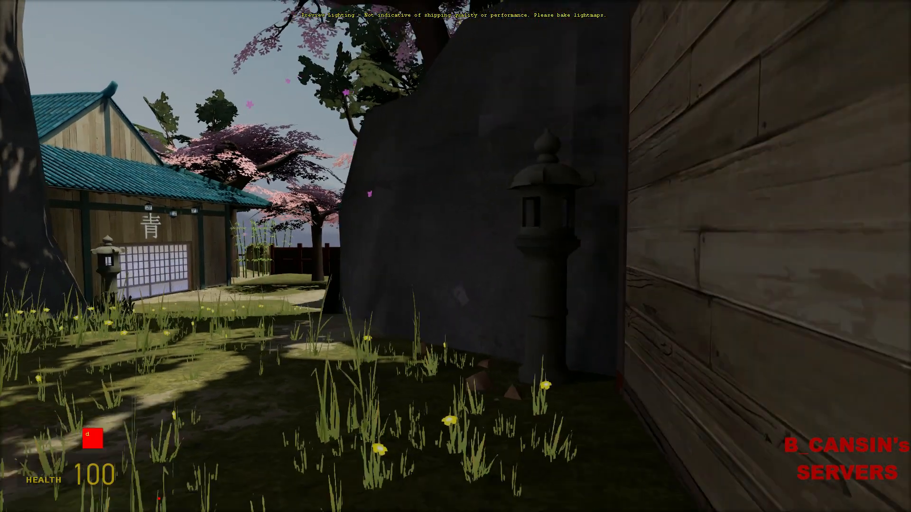
pyautogui.press('s')
pyautogui.press('w')
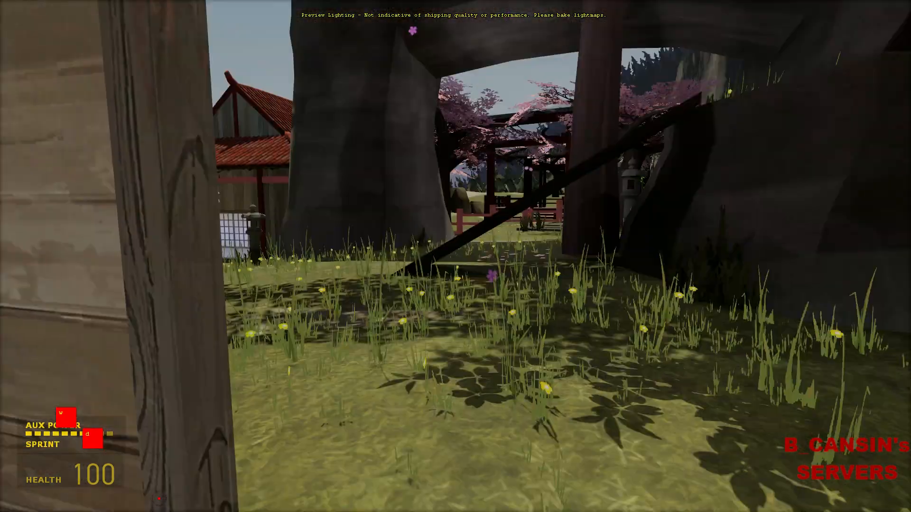
# Sprint past the stone lantern toward the red house and torii gate, then switch to Team Fortress 2.
pyautogui.press('d')
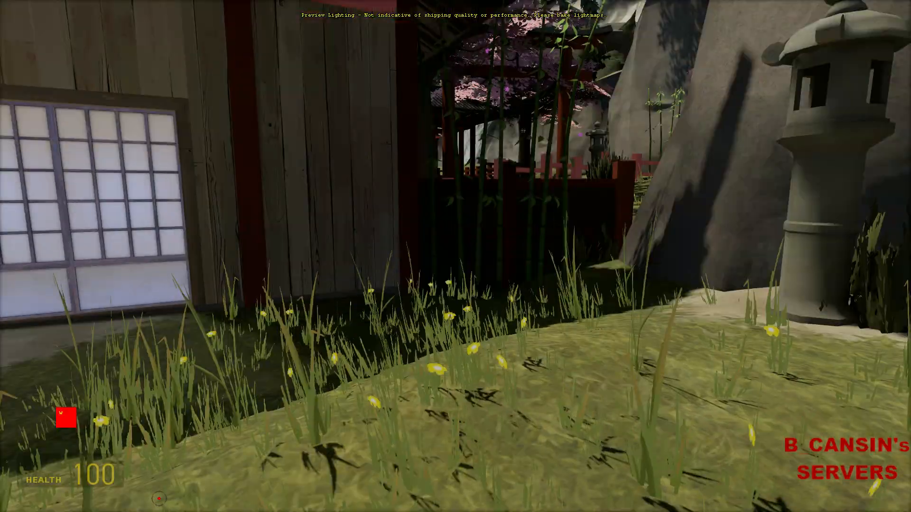
pyautogui.press('d')
pyautogui.press('shift')
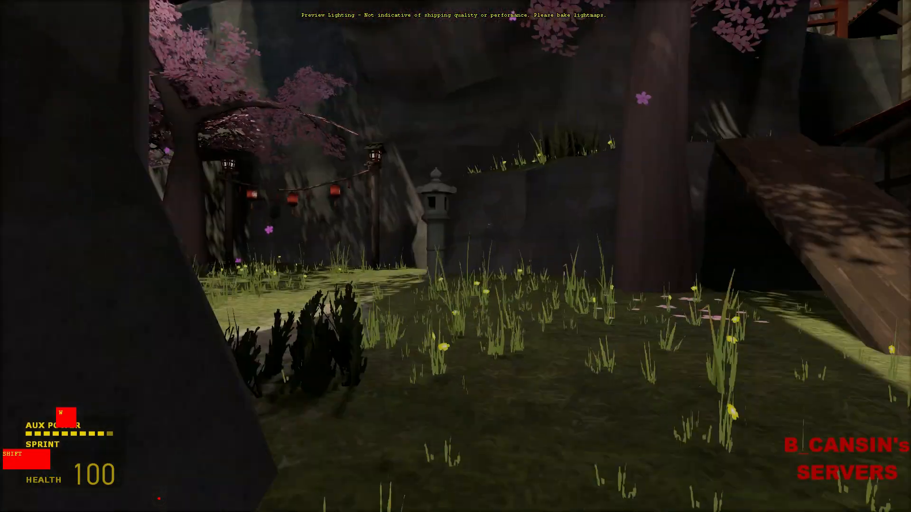
pyautogui.press('d')
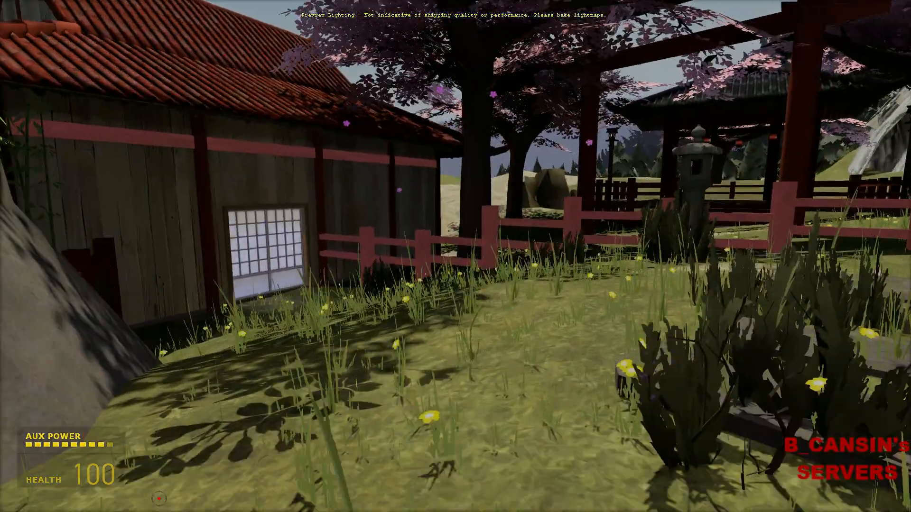
pyautogui.press('w')
pyautogui.press('alt')
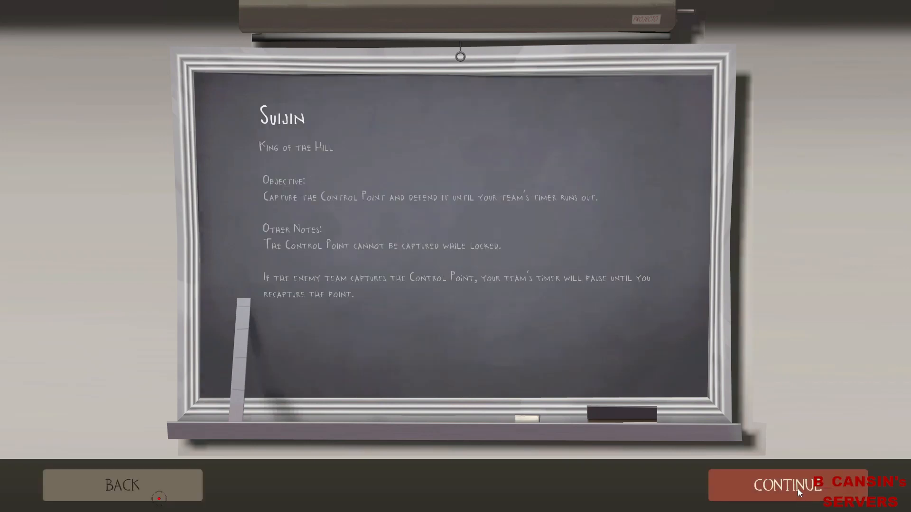
# Continue past the map info screen and join team RED as Sniper.
pyautogui.click(798, 488)
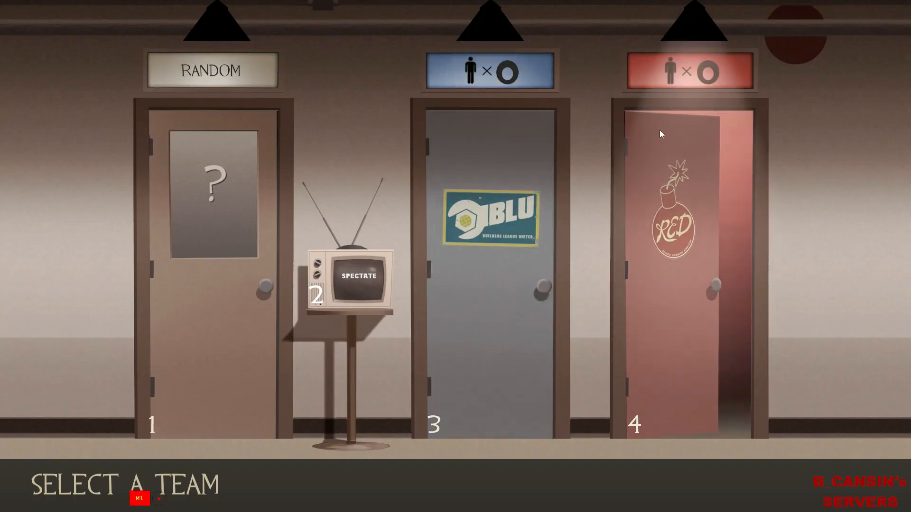
pyautogui.click(661, 133)
pyautogui.click(613, 45)
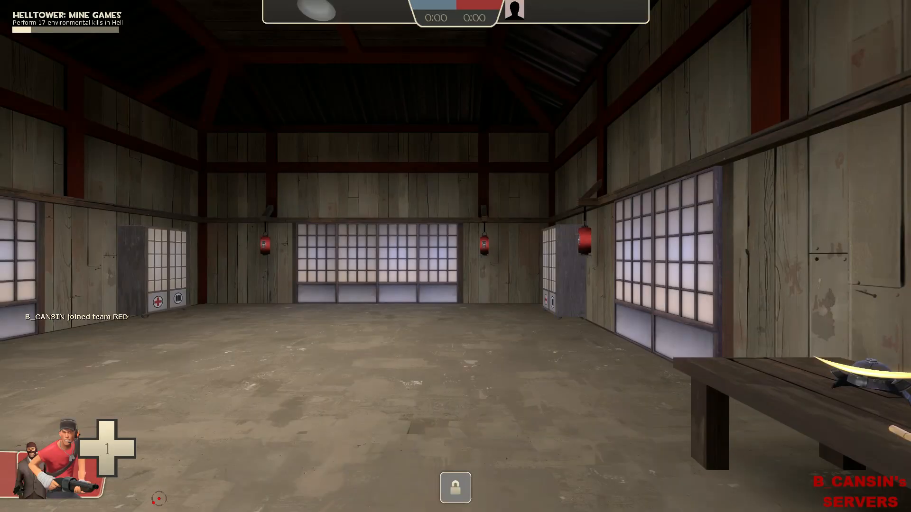
# Walk out through the cherry-tree and lantern courtyards, then back up to the spawn room.
pyautogui.scroll(-3, 455, 256)
pyautogui.press('w')
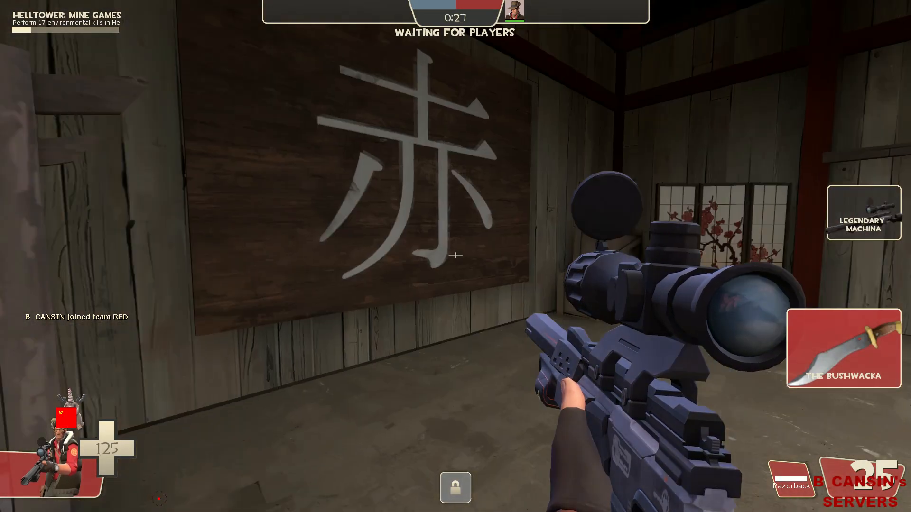
pyautogui.press('ctrl')
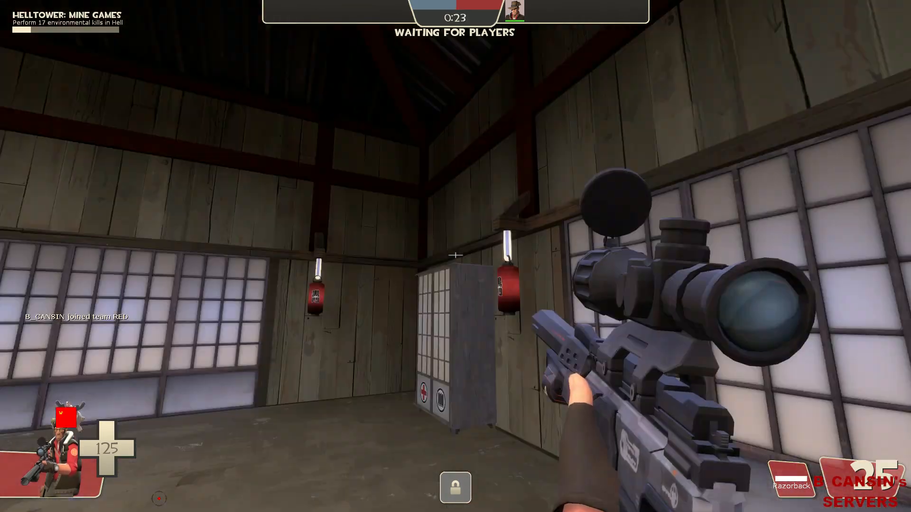
pyautogui.press('d')
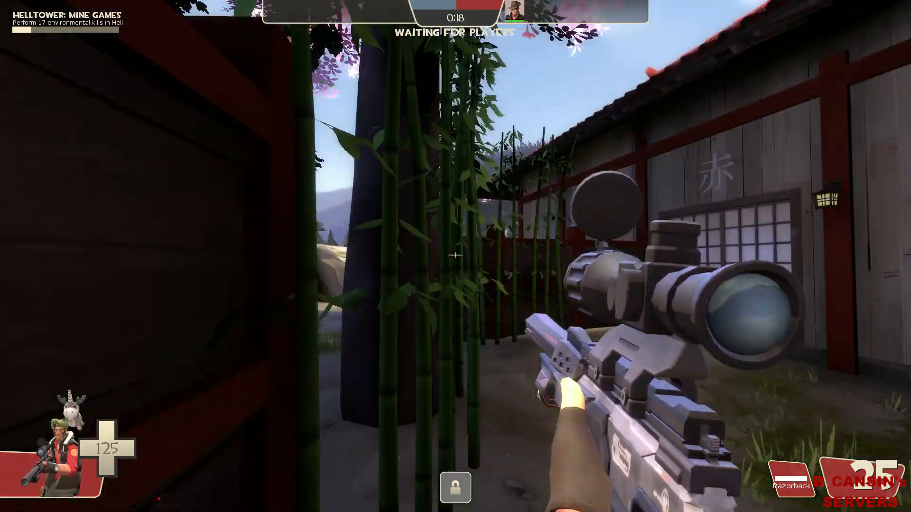
pyautogui.press('w')
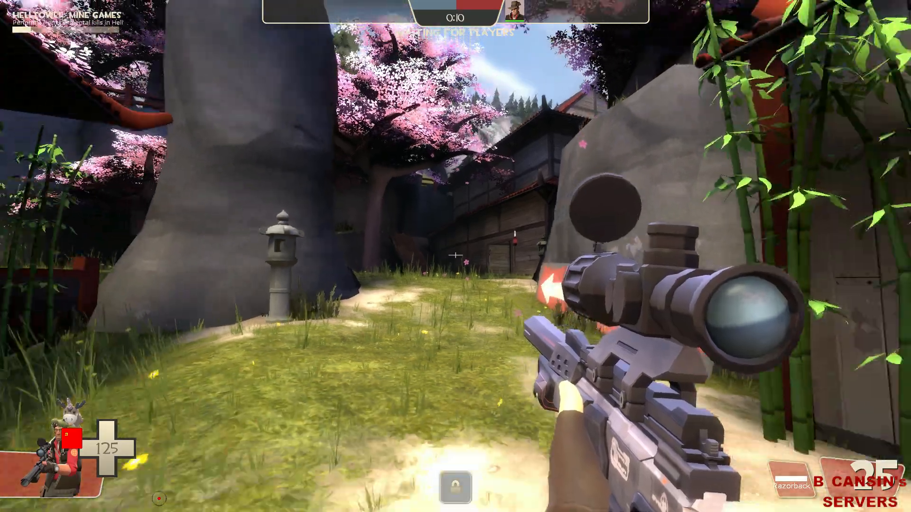
pyautogui.press('a')
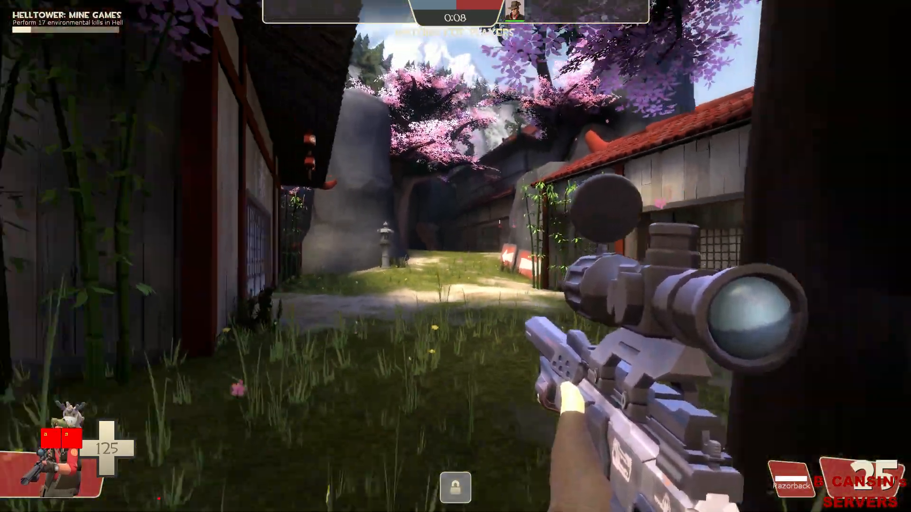
pyautogui.press('w')
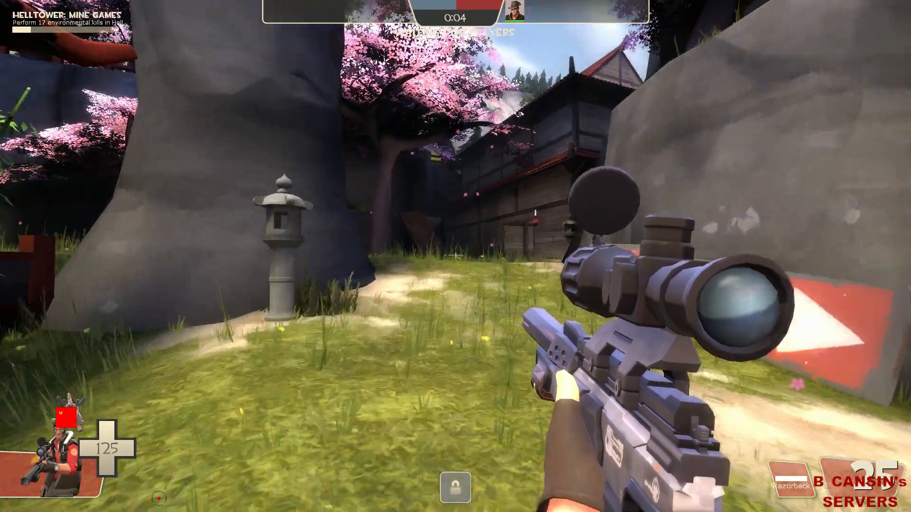
pyautogui.press('s')
pyautogui.press('d')
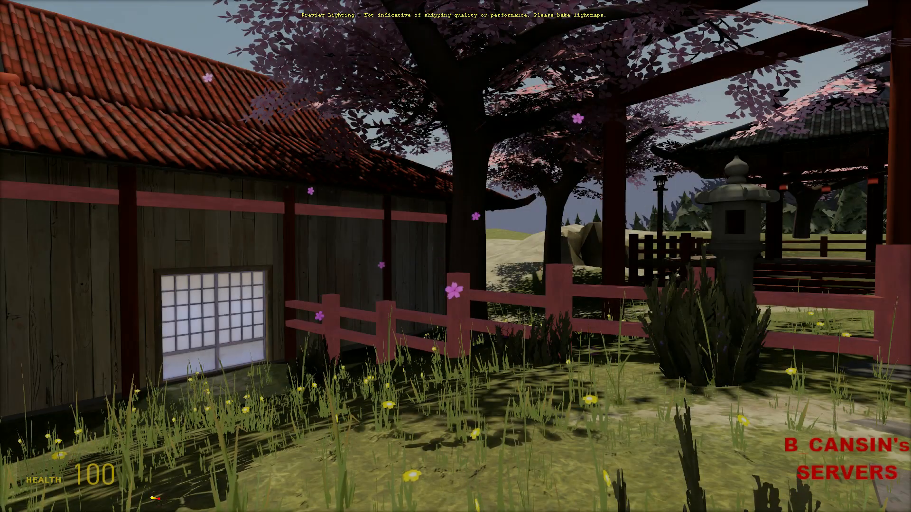
# Crouch and walk across the garden grass to inspect it up close.
pyautogui.press('w')
pyautogui.press('ctrl')
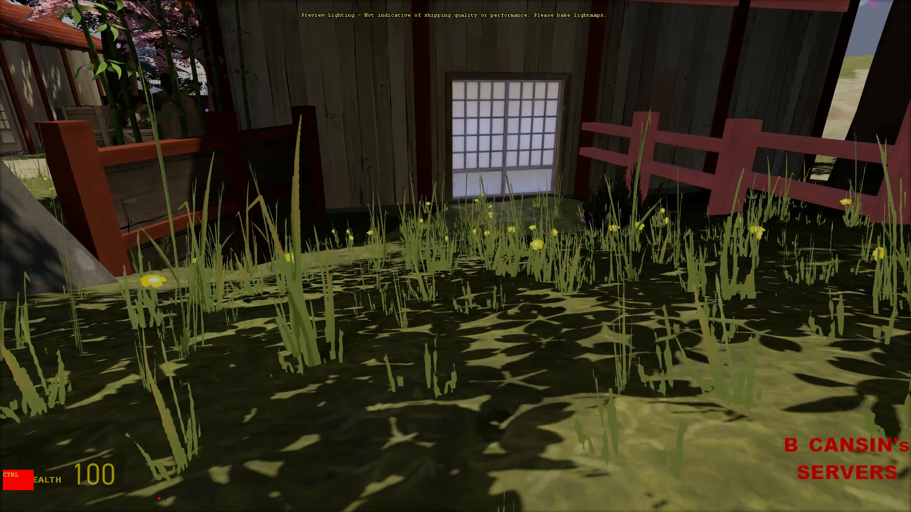
pyautogui.press('w')
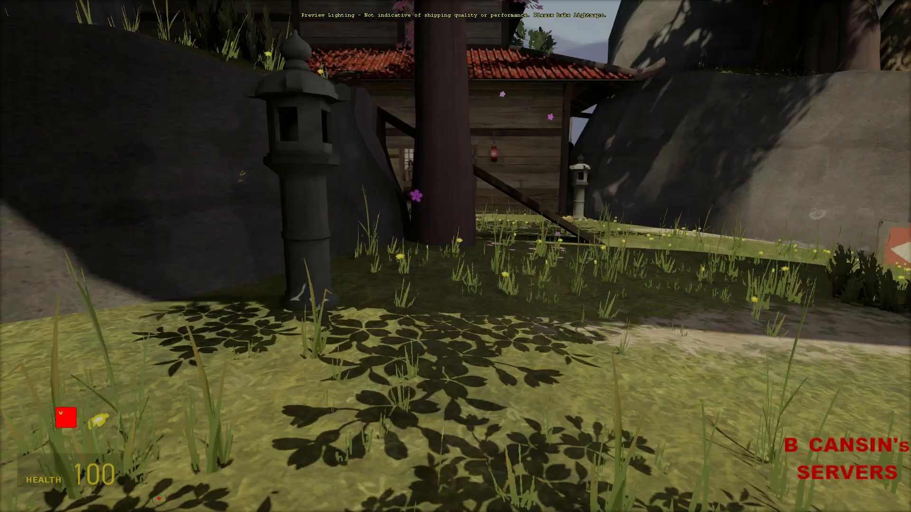
pyautogui.press('ctrl')
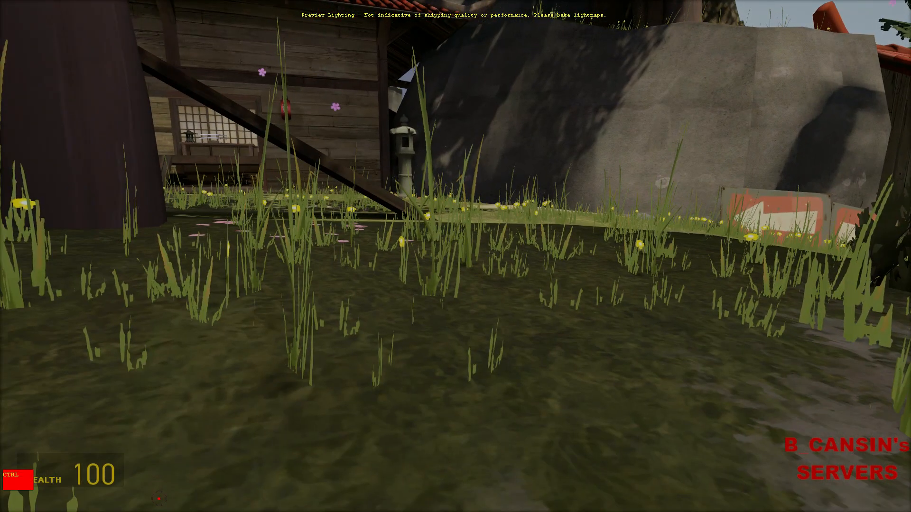
# Sprint through the house, out the shoji door to the stone lantern, then switch to Team Fortress 2.
pyautogui.press('shift')
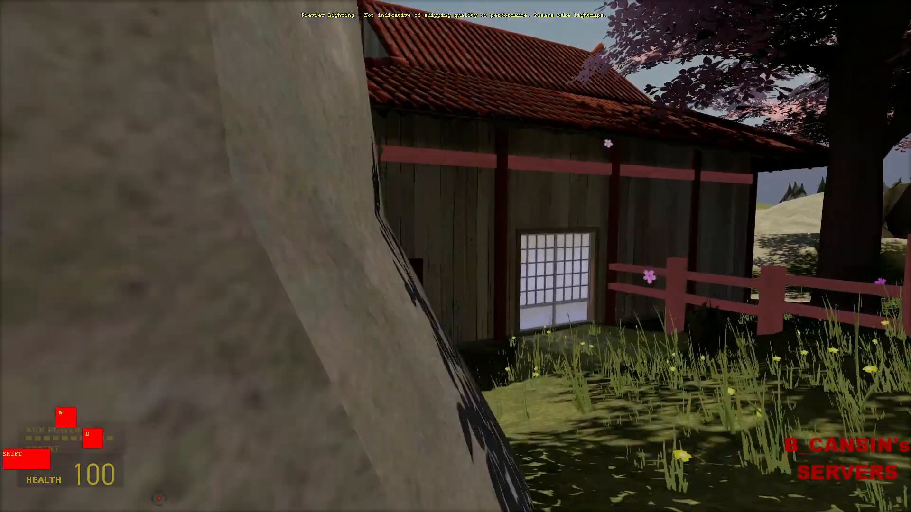
pyautogui.press('d')
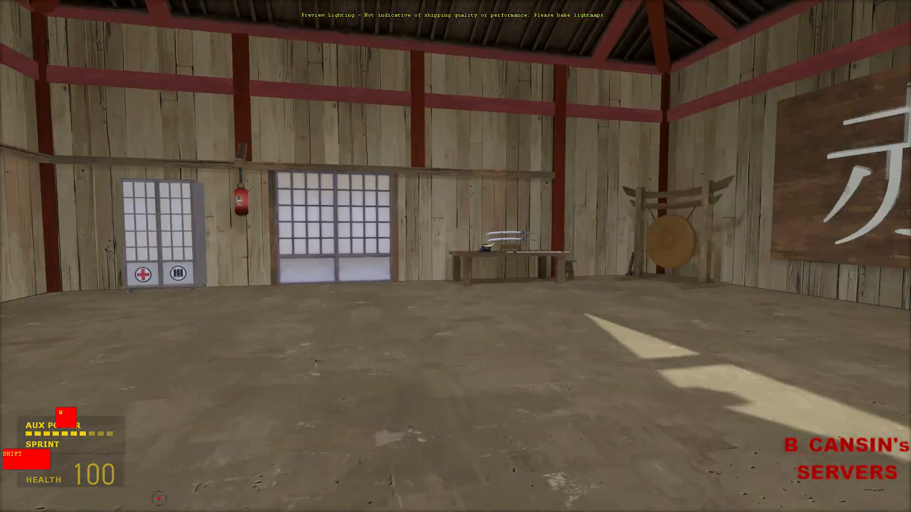
pyautogui.press('d')
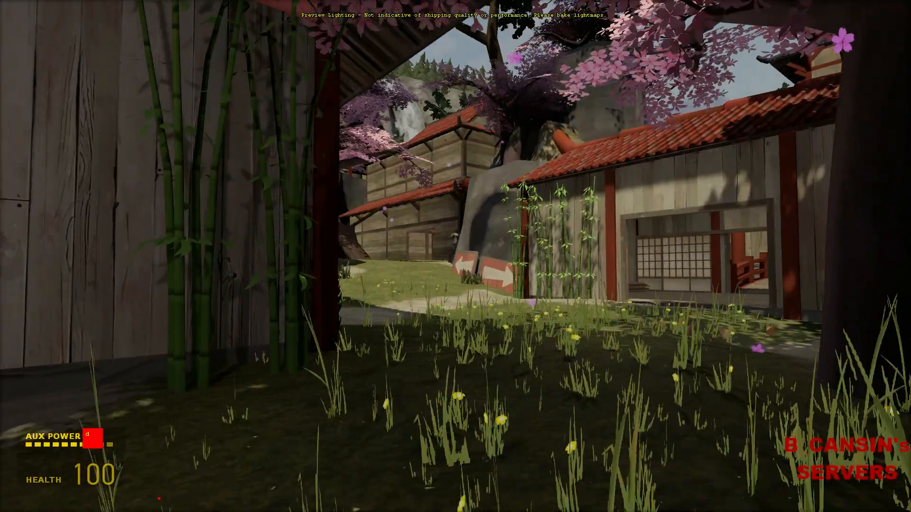
pyautogui.press('w')
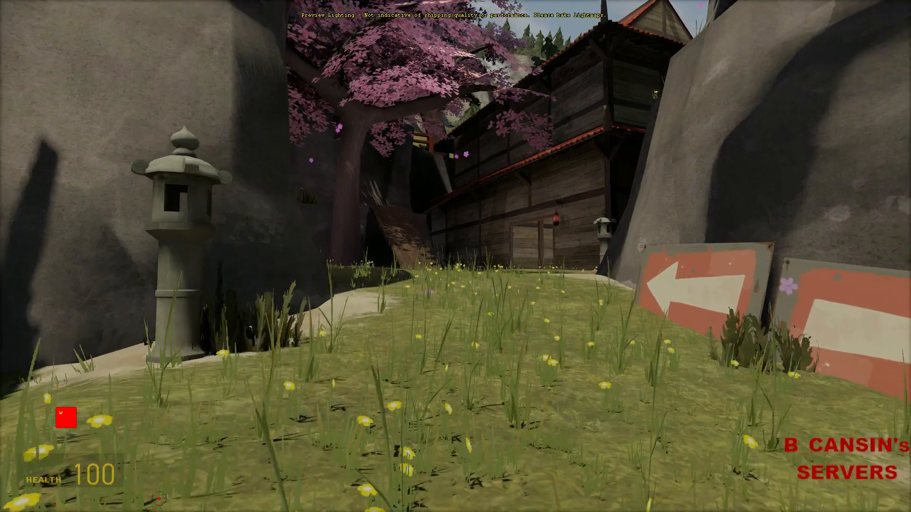
pyautogui.press('alt')
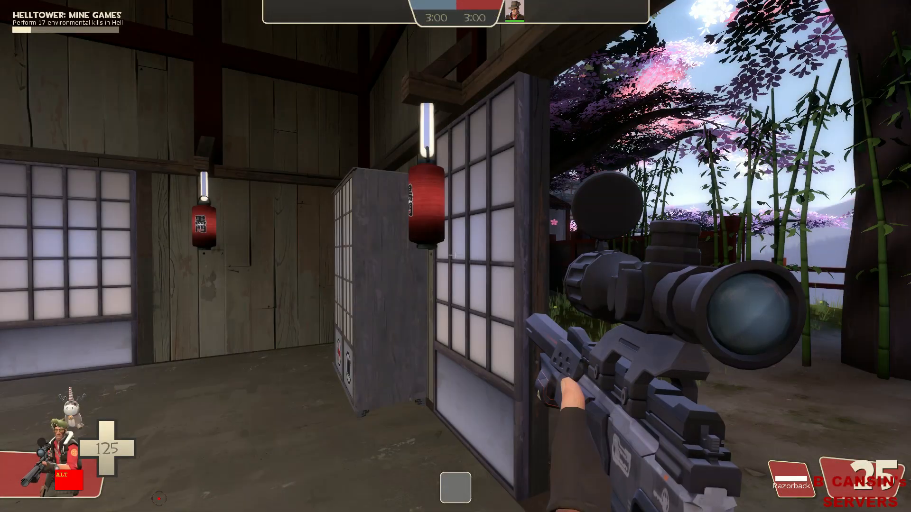
# Strafe into the garden courtyard, walk the path past the lantern, and back up into the alley.
pyautogui.press('d')
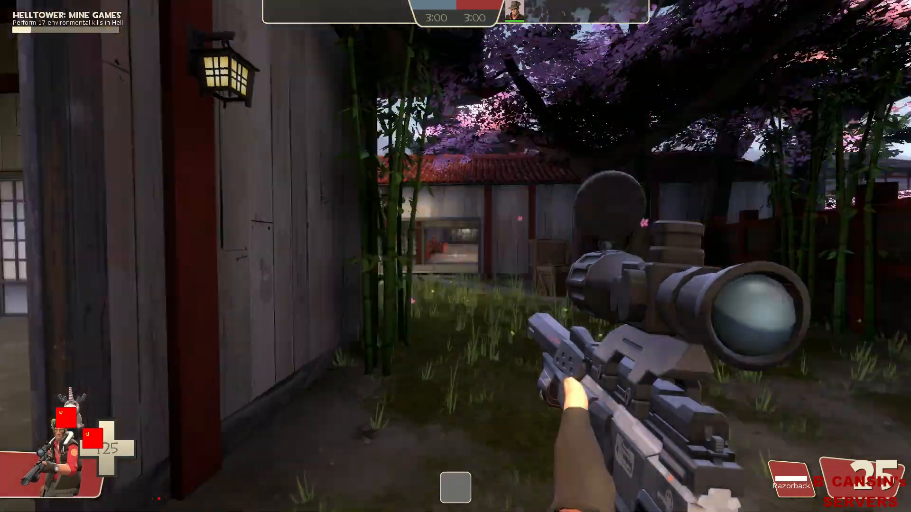
pyautogui.press('w')
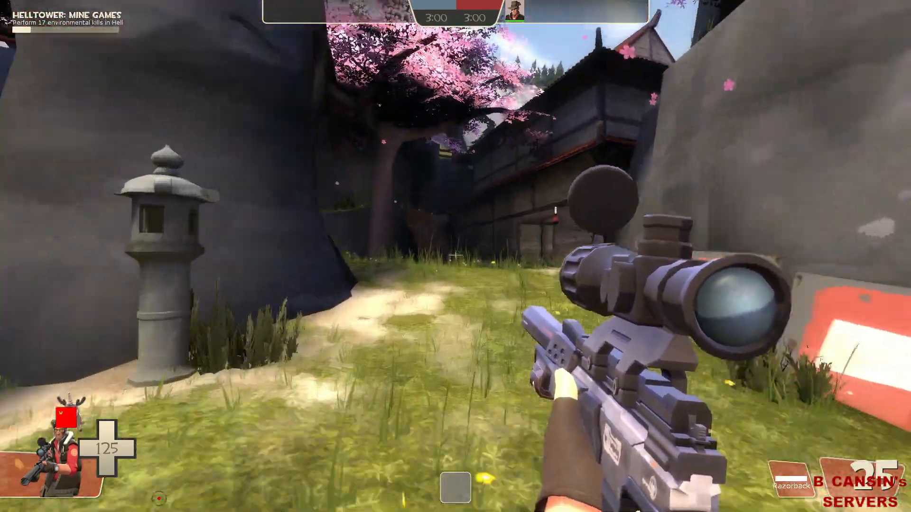
pyautogui.press('s')
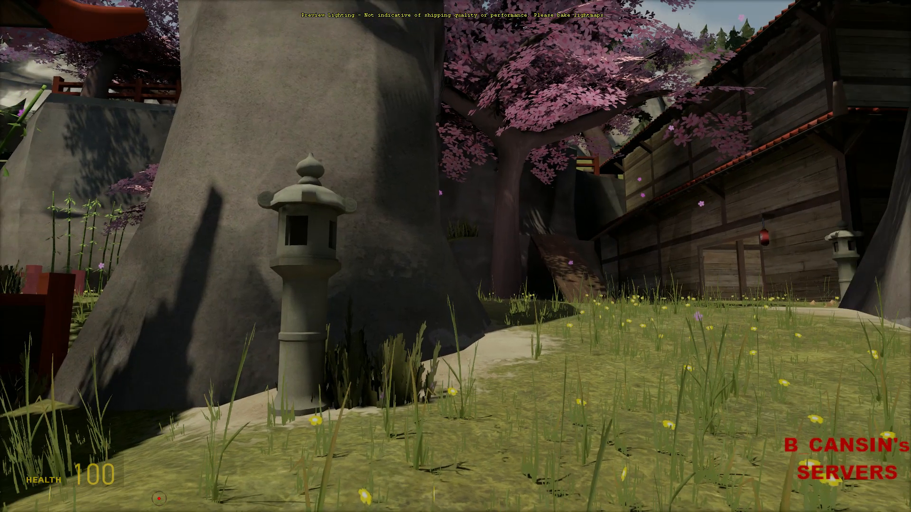
# Leave the lantern courtyard view and exit the game to the Valve logo screen.
pyautogui.press('alt')
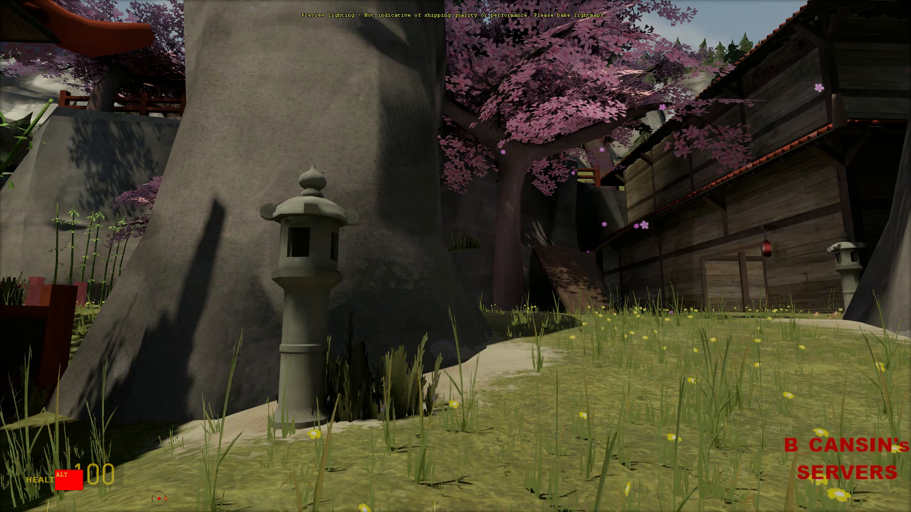
pyautogui.hotkey('alt', 'Tab')
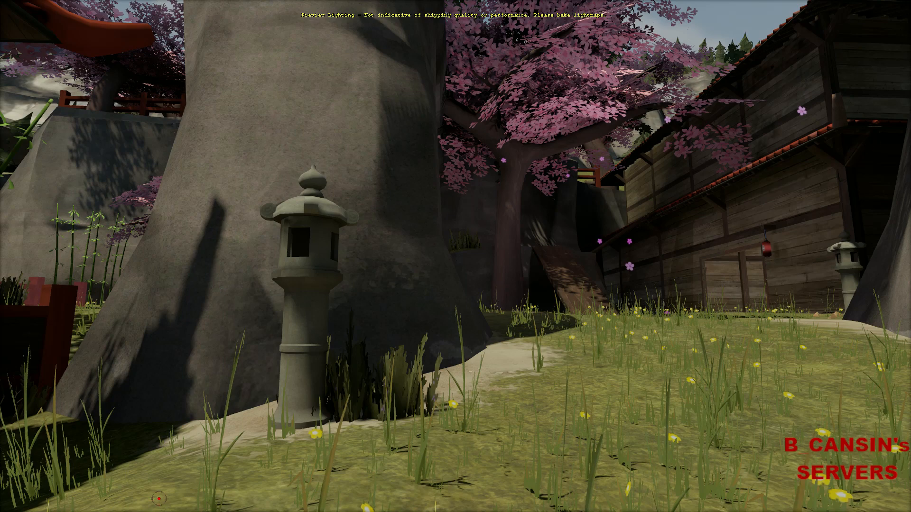
pyautogui.press('v')
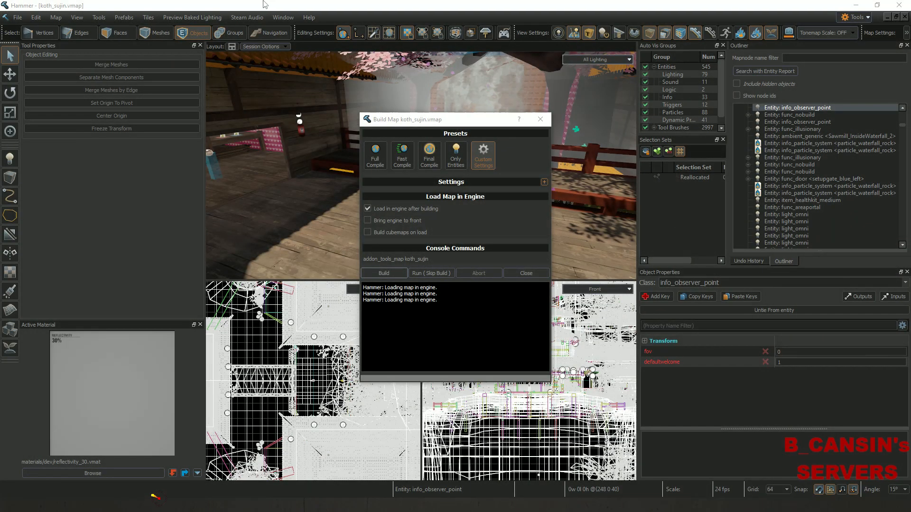
# Close the Build Map dialog and fly through the 3D view of the grassy trainyard.
pyautogui.click(525, 273)
pyautogui.moveTo(440, 169); pyautogui.dragTo(421, 165, button='right')
pyautogui.press('w')
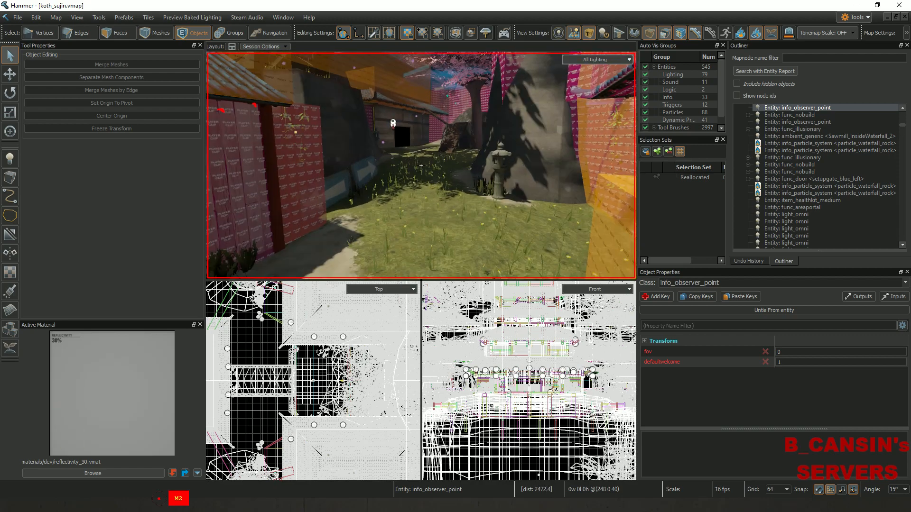
# Select the wallwormdetailprop005 grass prop, inspect it closely, and check its Detail Geometry setting.
pyautogui.click(447, 251)
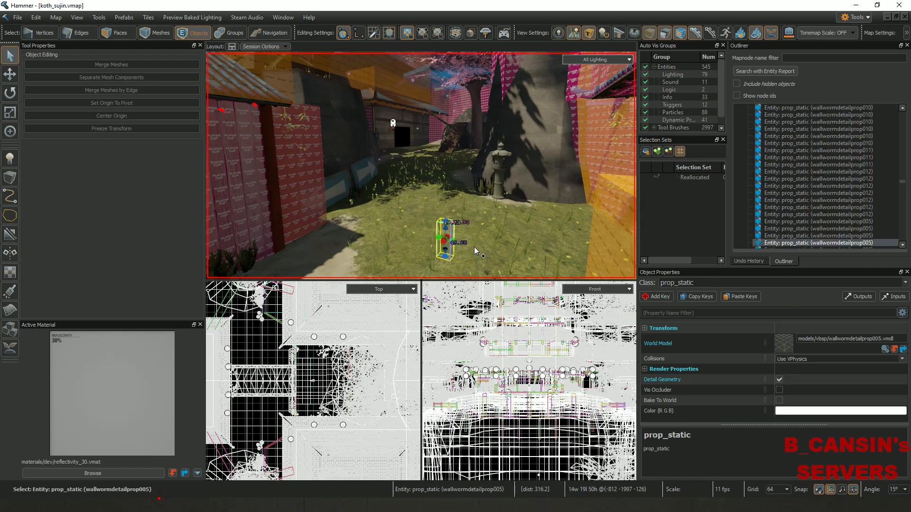
pyautogui.press('w')
pyautogui.moveTo(421, 166); pyautogui.dragTo(421, 166, button='right')
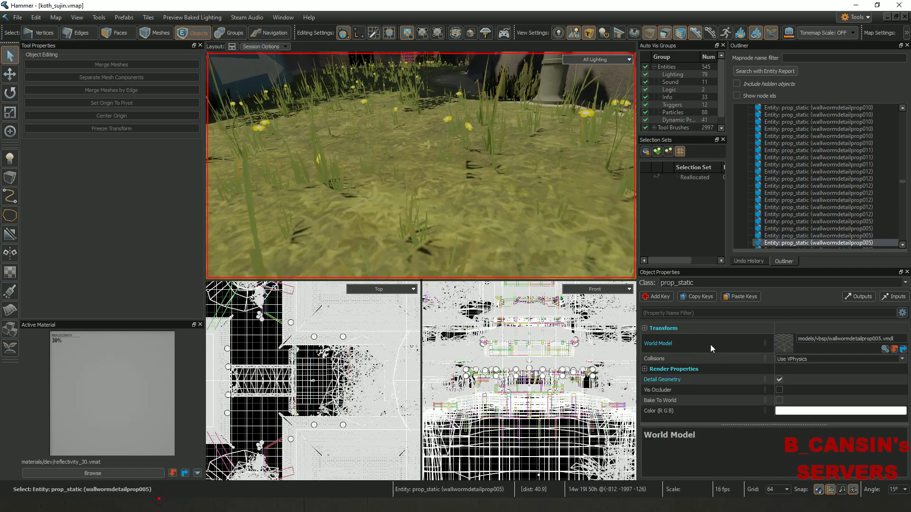
pyautogui.moveTo(520, 195); pyautogui.dragTo(421, 165, button='right')
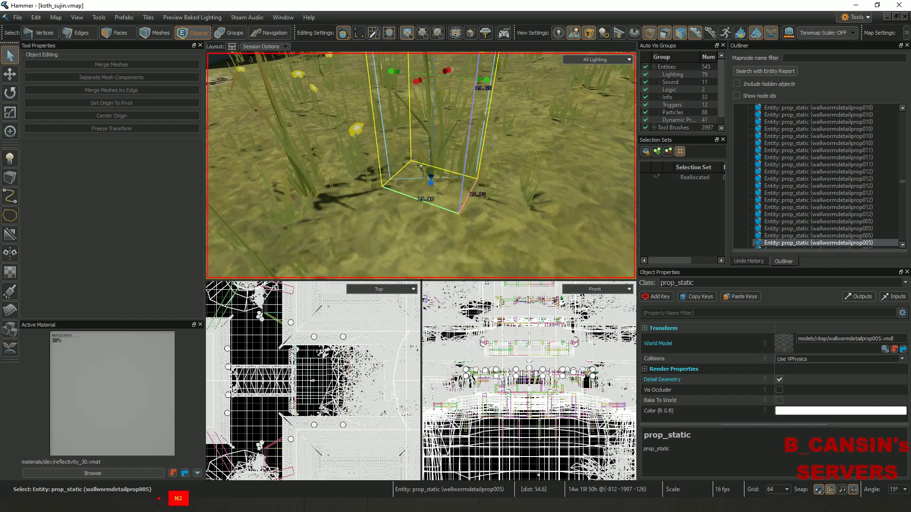
pyautogui.click(679, 381)
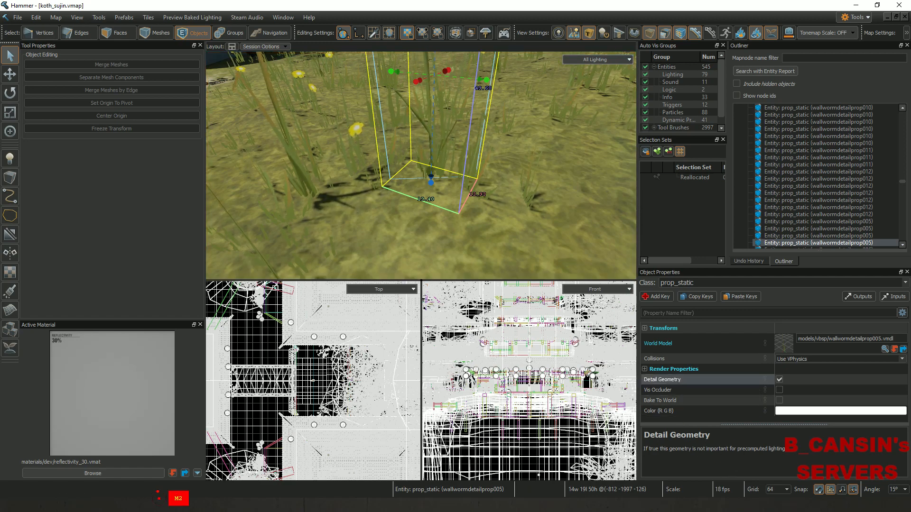
pyautogui.press('s')
pyautogui.moveTo(466, 157); pyautogui.dragTo(421, 166, button='right')
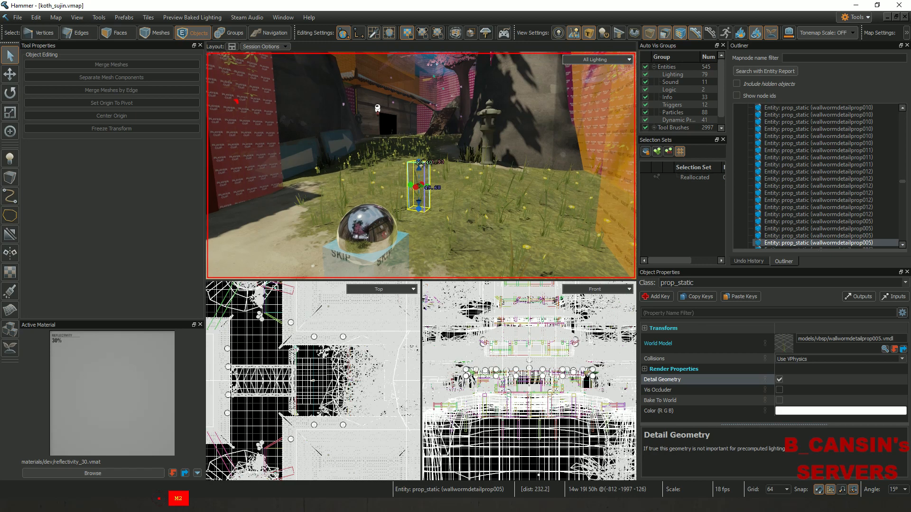
# Expand the prop's Render Properties to check the 1200 end fade distance, then switch to Notepad++.
pyautogui.click(644, 369)
pyautogui.scroll(-1, 679, 376)
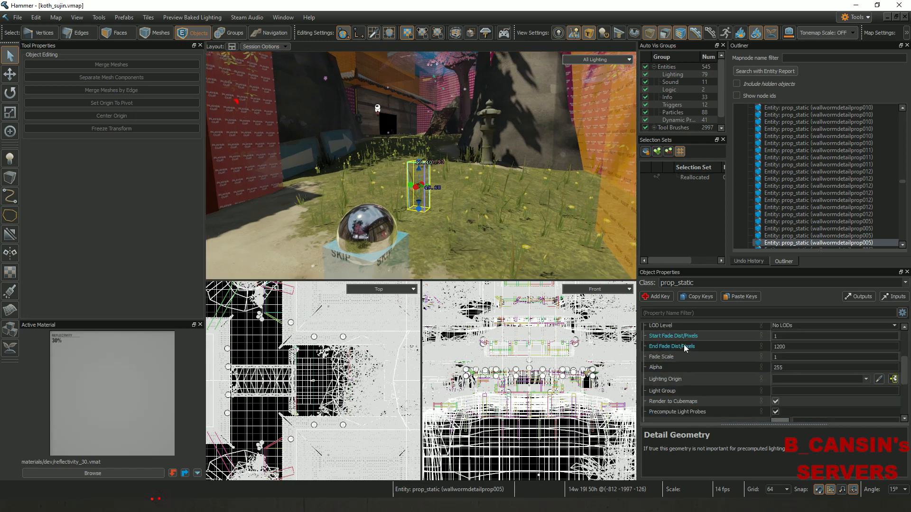
pyautogui.click(792, 346)
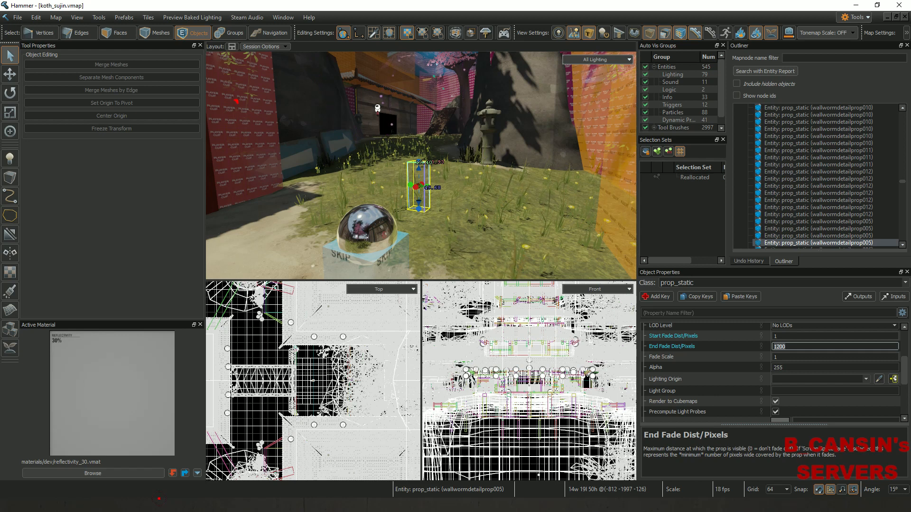
pyautogui.hotkey('alt', 'Tab')
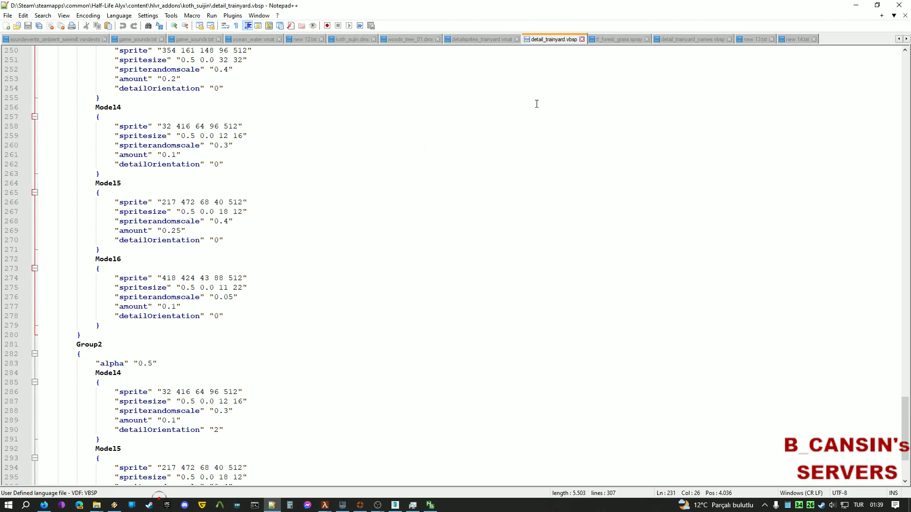
# Scroll through the detail_trainyard.vbsp sprite groups.
pyautogui.scroll(20, 537, 104)
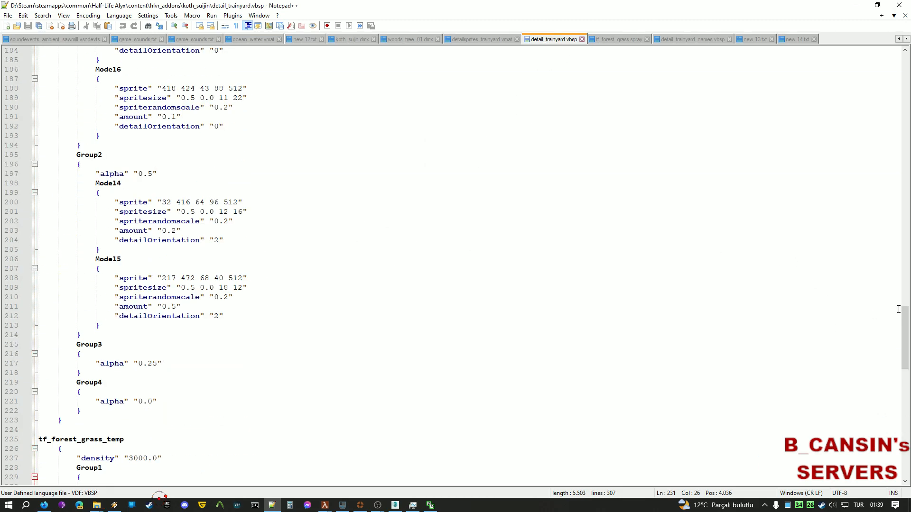
pyautogui.moveTo(904, 332); pyautogui.dragTo(835, 74)
pyautogui.moveTo(834, 109); pyautogui.dragTo(877, 245)
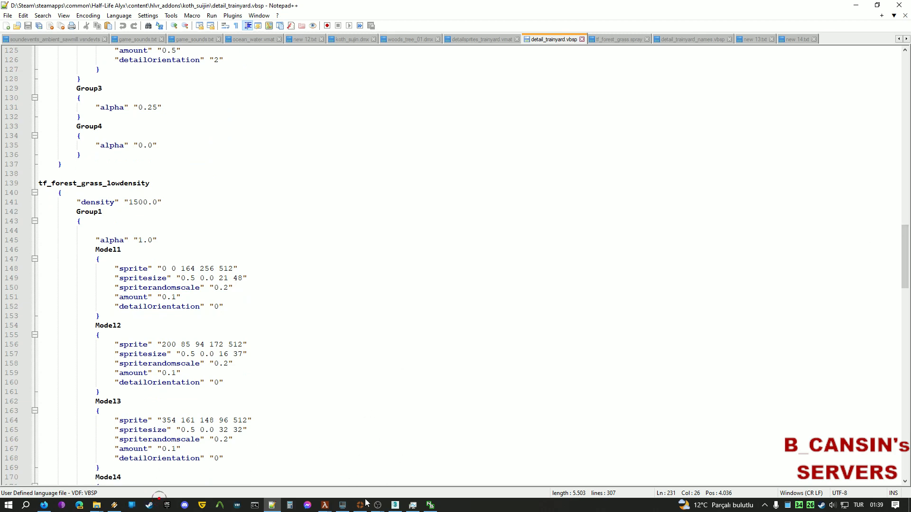
# Return to Hammer and open the map's World properties from the menus.
pyautogui.moveTo(332, 508)
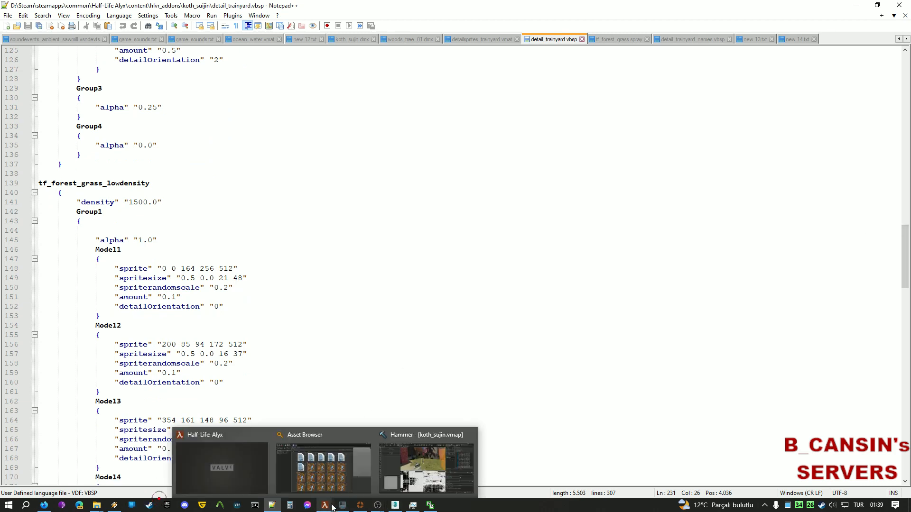
pyautogui.click(426, 463)
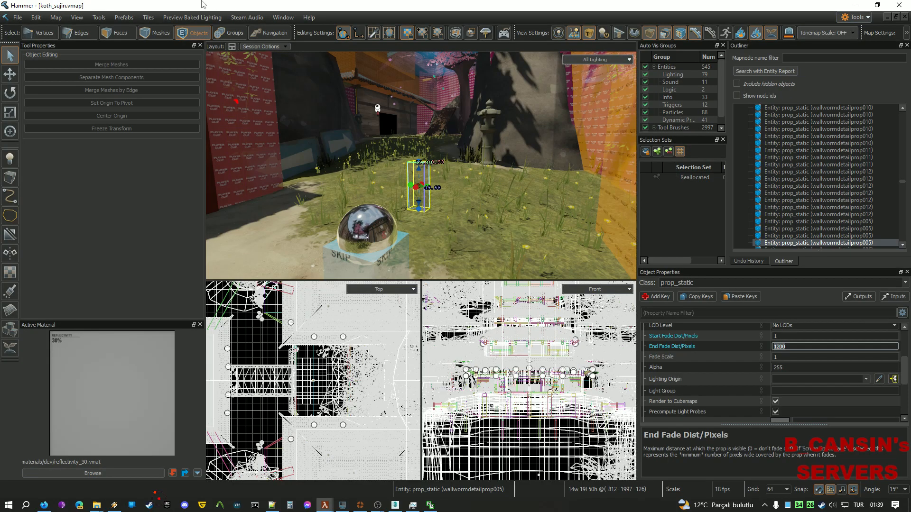
pyautogui.click(59, 18)
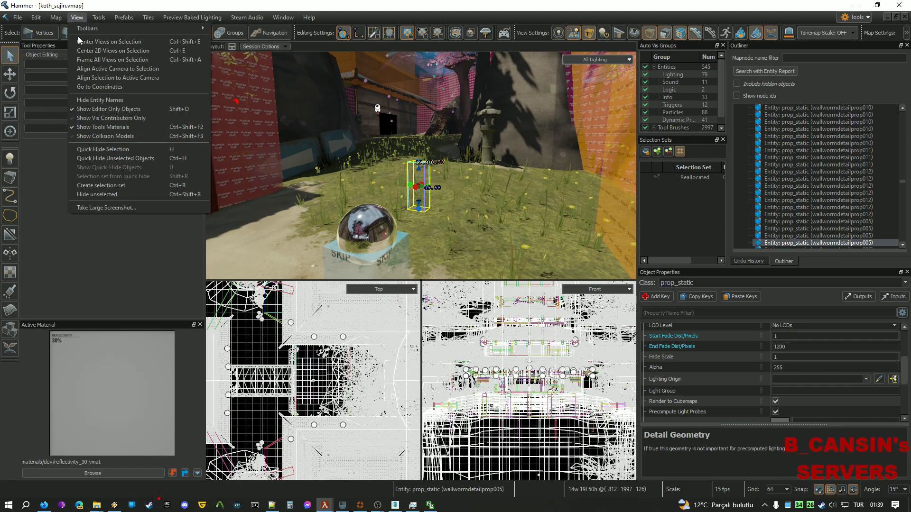
pyautogui.moveTo(58, 19)
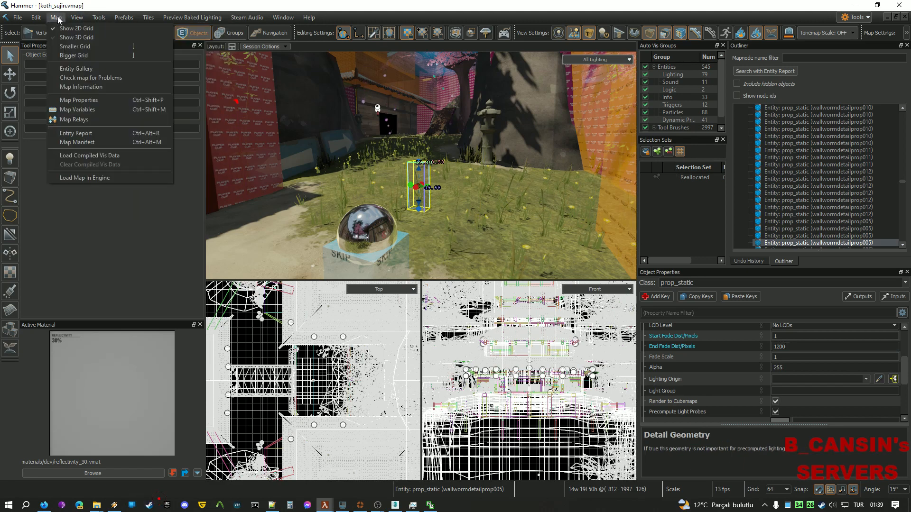
pyautogui.click(98, 101)
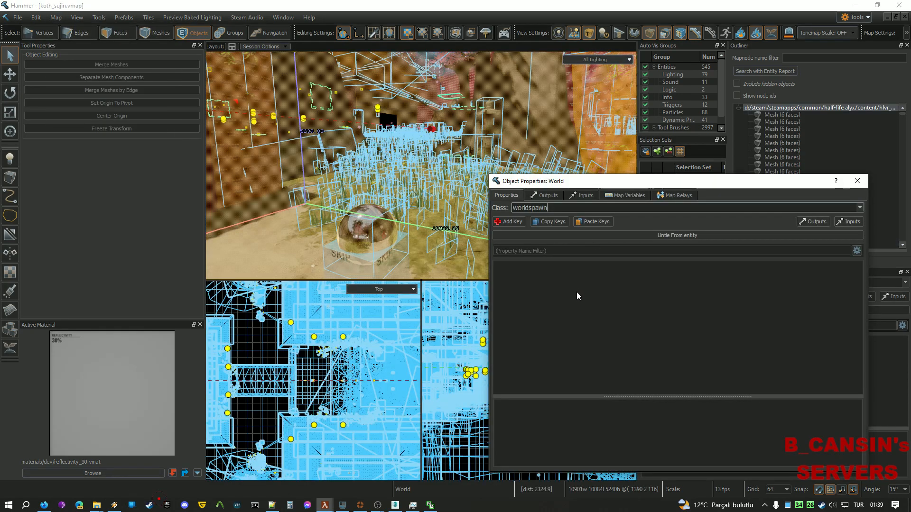
# Verify detailvbsp is detail_trainyard.vbsp and detailmaterial is detail/detailsprites_trainyard, then close the window.
pyautogui.moveTo(856, 321); pyautogui.dragTo(855, 362)
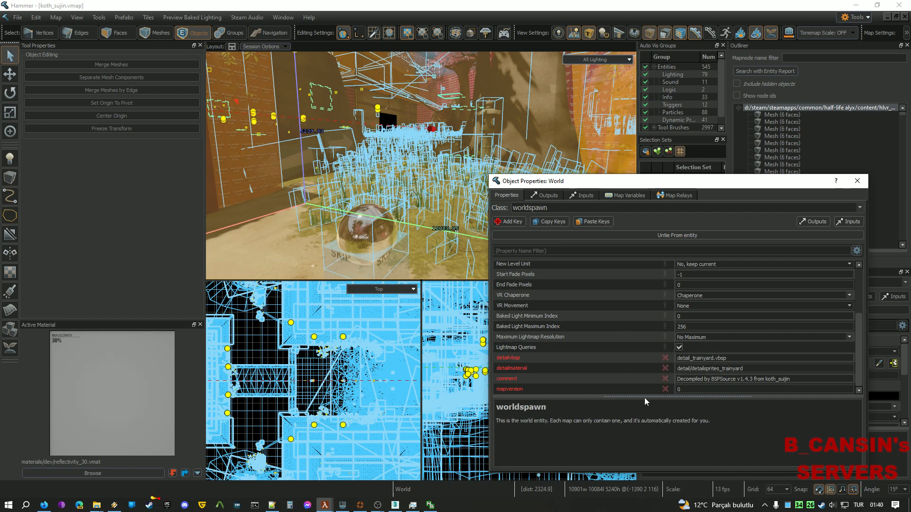
pyautogui.click(758, 359)
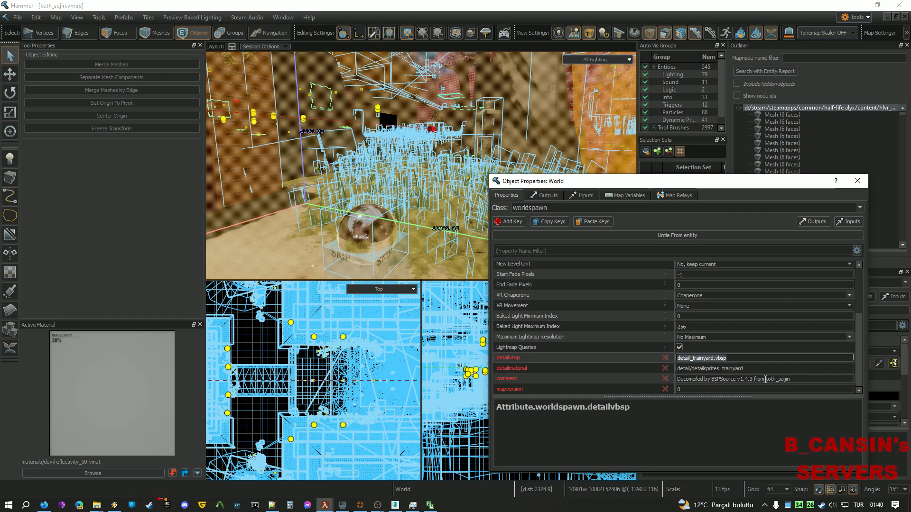
pyautogui.click(753, 369)
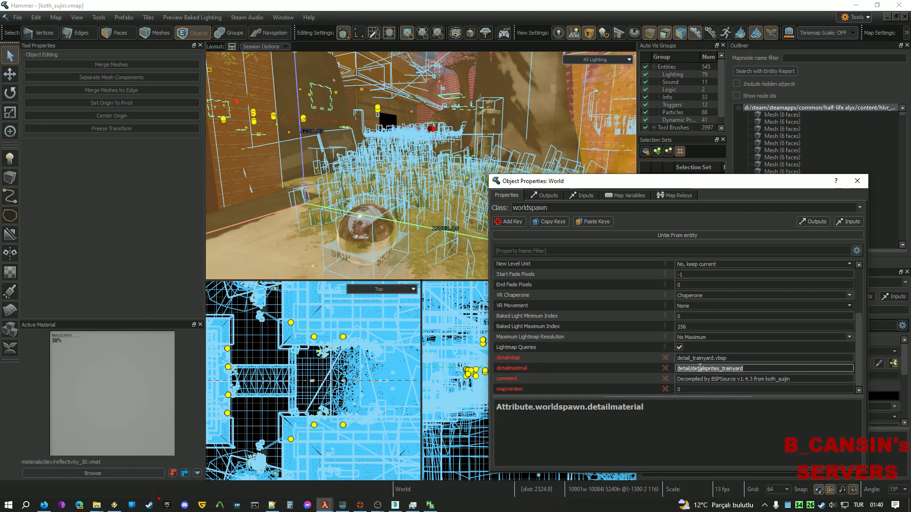
pyautogui.click(857, 181)
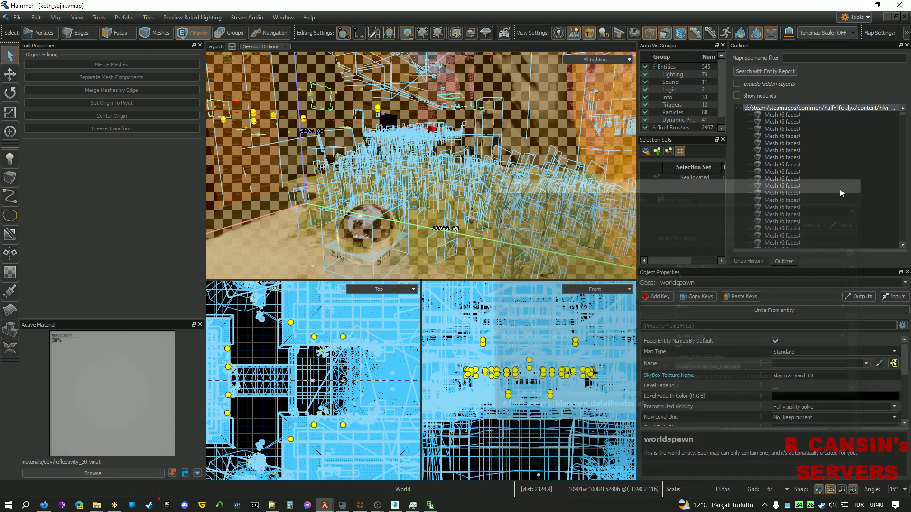
# Select the 16-face grass sprite mesh and sample the sprite and ground materials (nature/blendgroundtograss007).
pyautogui.click(288, 224)
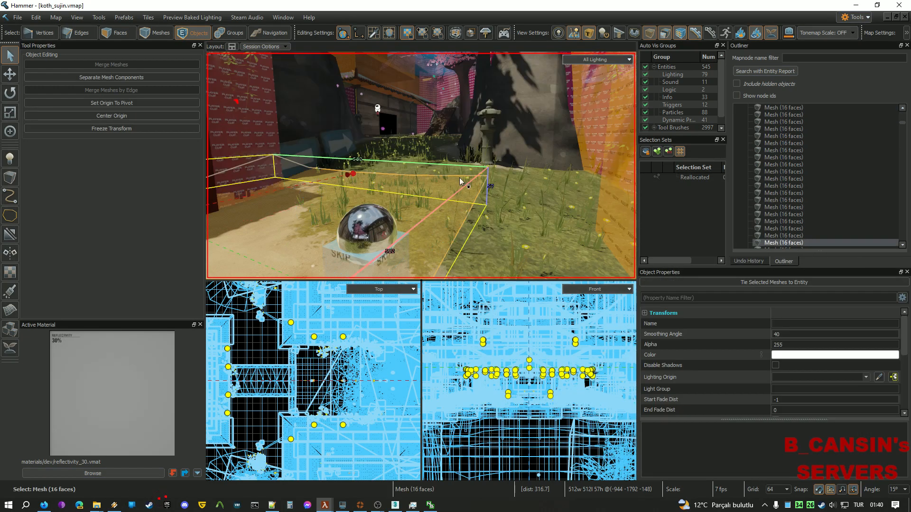
pyautogui.moveTo(507, 169)
pyautogui.mouseDown(button='right')
pyautogui.moveTo(534, 138)
pyautogui.moveTo(507, 169)
pyautogui.mouseUp(button='right')
pyautogui.press('w')
pyautogui.keyDown('shift'); pyautogui.rightClick(385, 189); pyautogui.keyUp('shift')
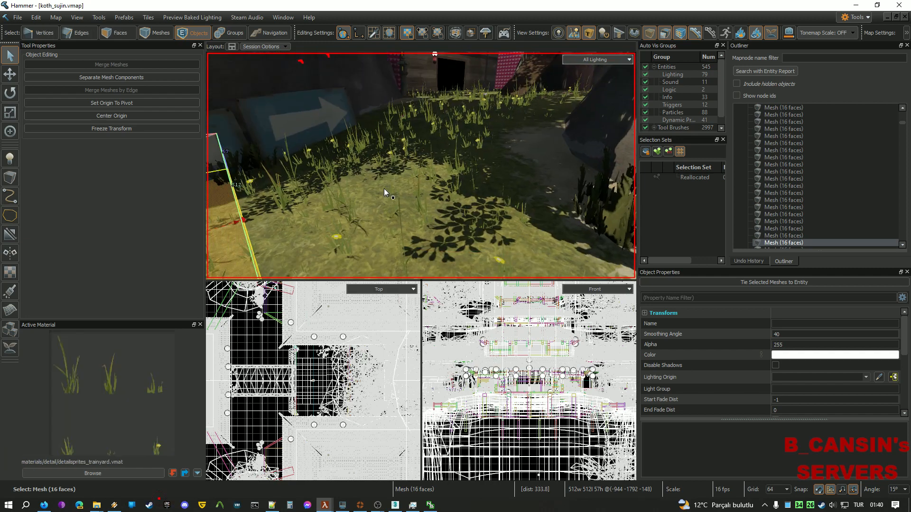
pyautogui.keyDown('shift'); pyautogui.rightClick(378, 190); pyautogui.keyUp('shift')
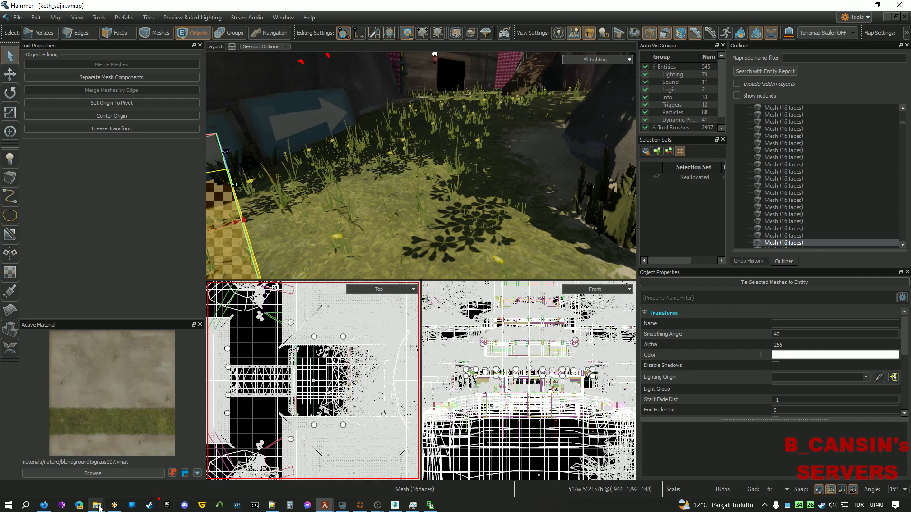
# Bring up File Explorer on the tf\materials\models folder.
pyautogui.moveTo(97, 505)
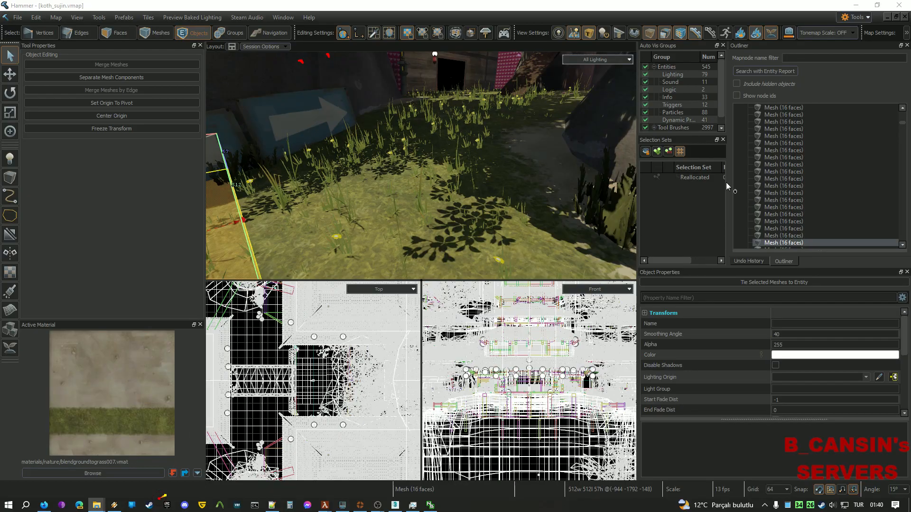
pyautogui.click(152, 468)
pyautogui.scroll(-4, 525, 264)
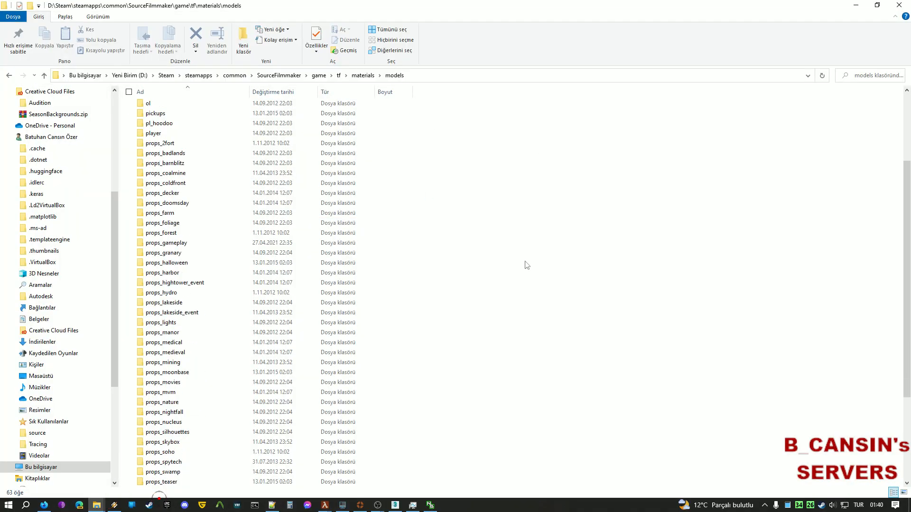
# Go up from the current folder into materials\nature in File Explorer.
pyautogui.hotkey('alt', 'Tab')
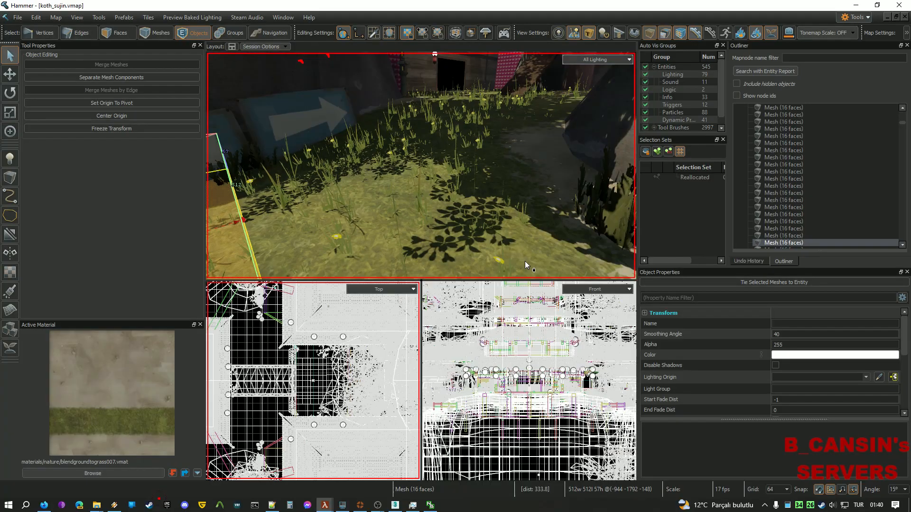
pyautogui.hotkey('alt', 'Tab')
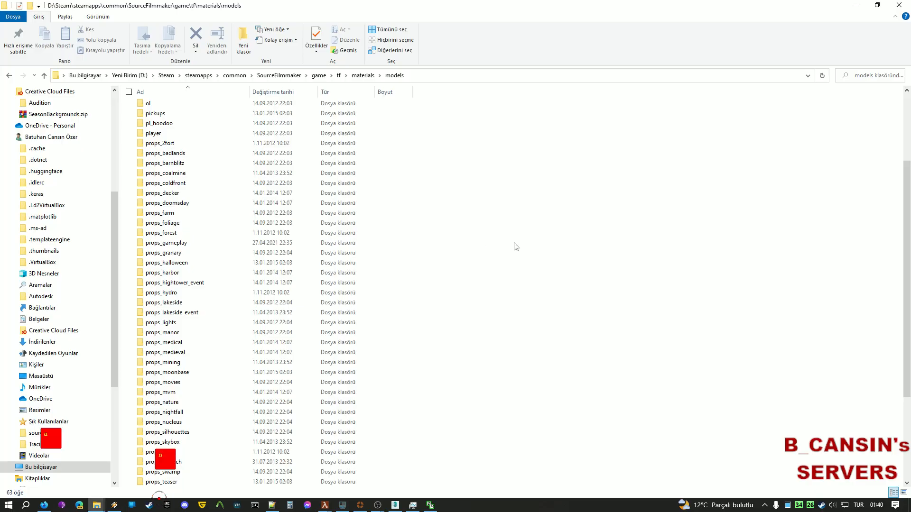
pyautogui.click(363, 76)
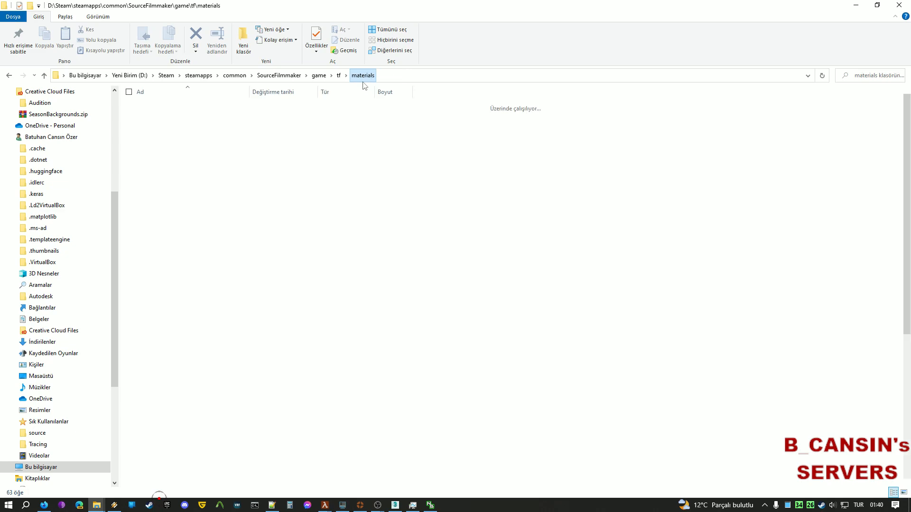
pyautogui.press('n')
pyautogui.press('Return')
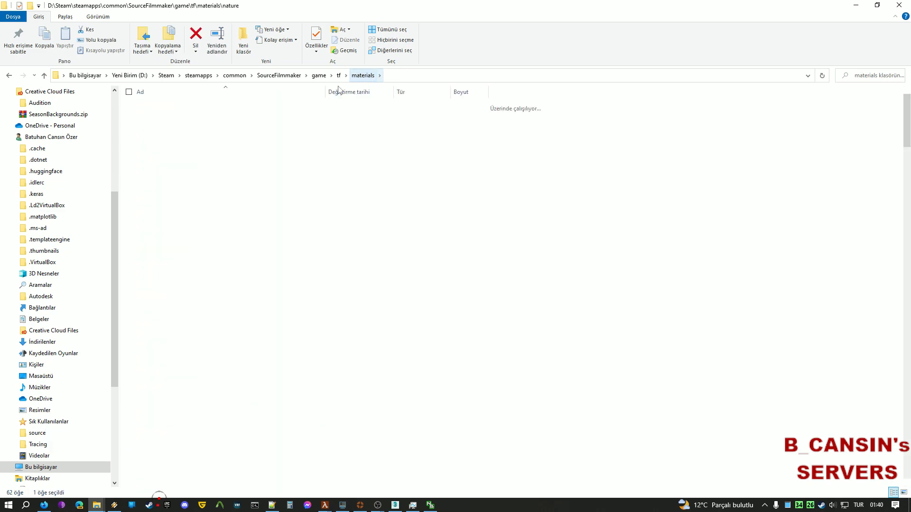
# Compare blendgroundtograss007.vmt with its _nodetail variant, then open blendgroundtograss007.vmt in VTFEdit.
pyautogui.press('b')
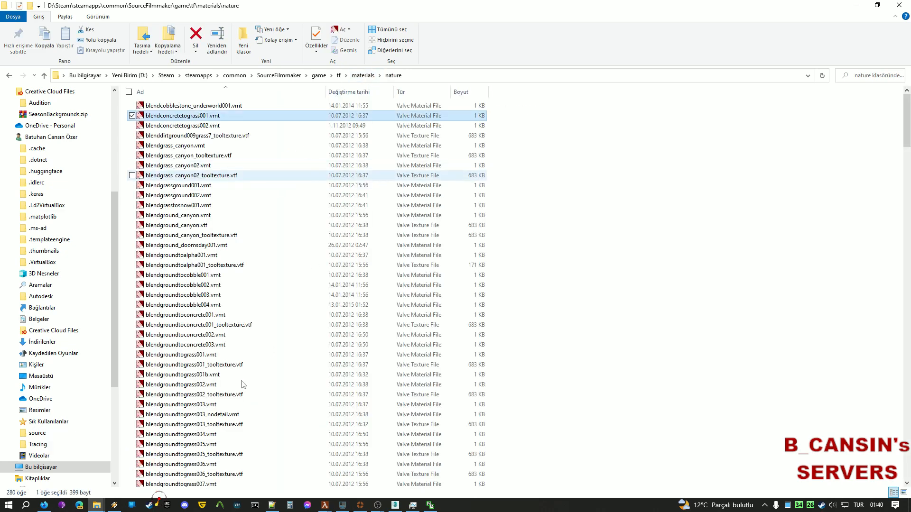
pyautogui.scroll(-5, 228, 379)
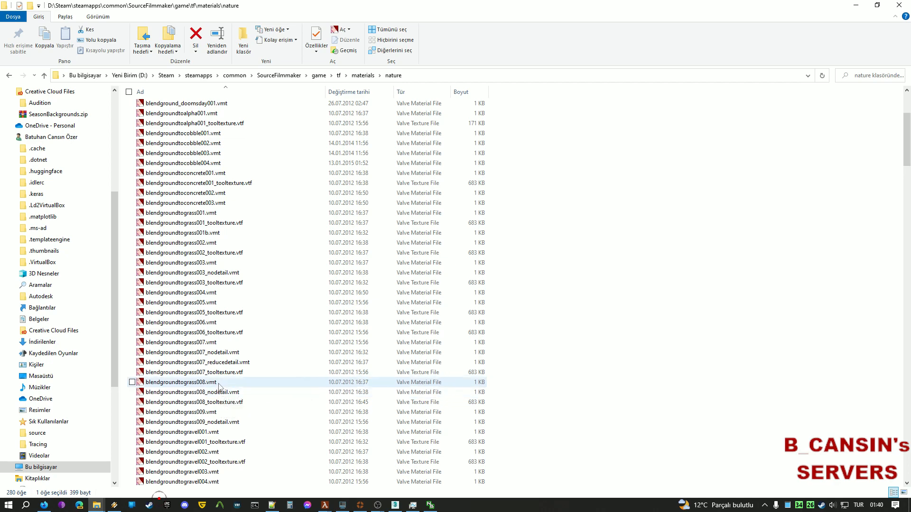
pyautogui.click(227, 345)
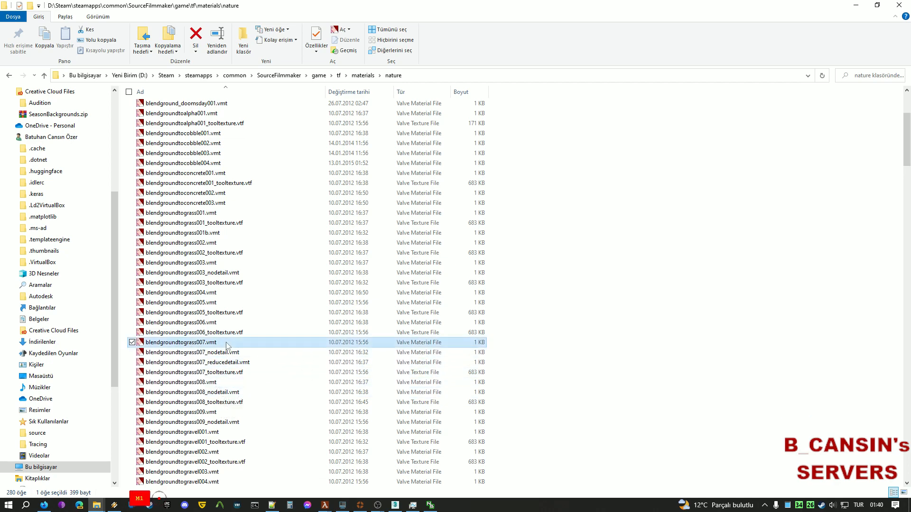
pyautogui.click(242, 356)
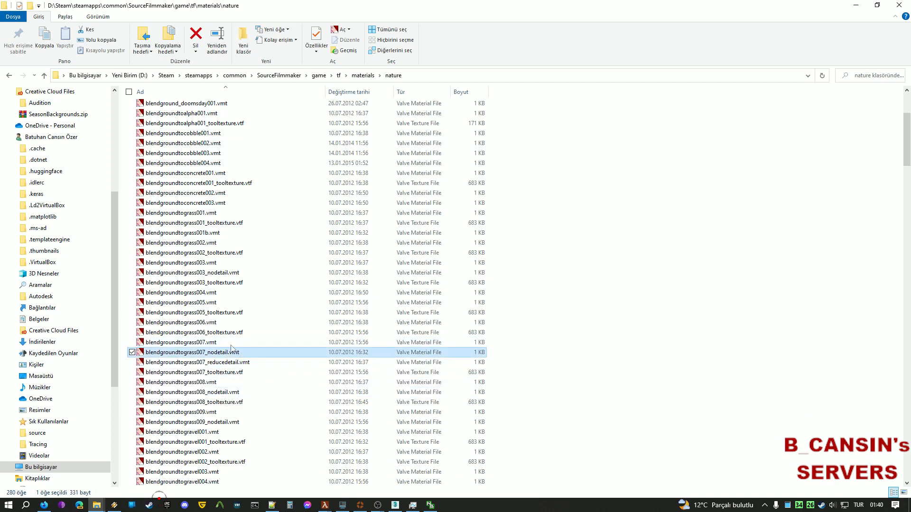
pyautogui.click(231, 345)
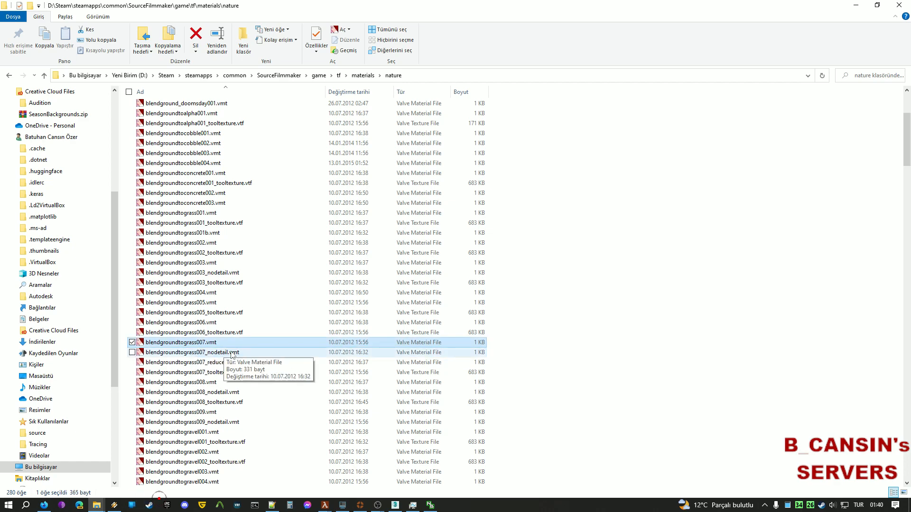
pyautogui.click(232, 355)
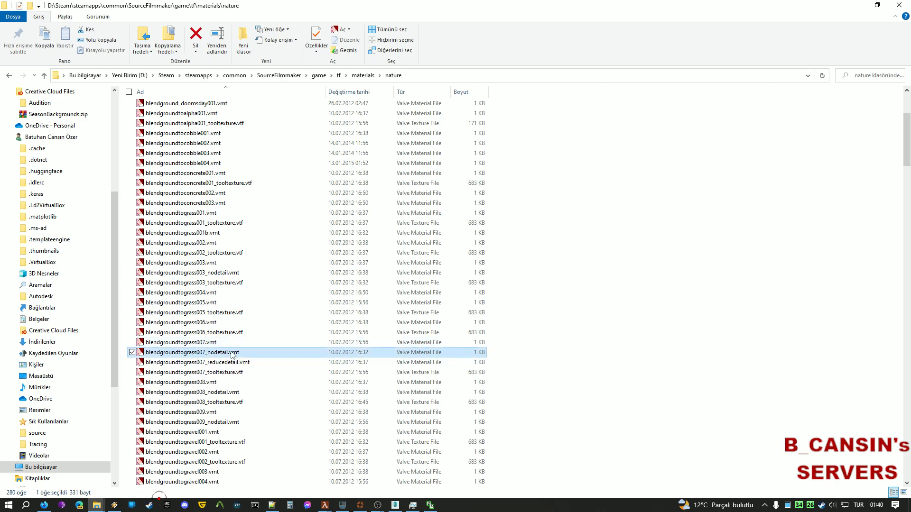
pyautogui.click(212, 342)
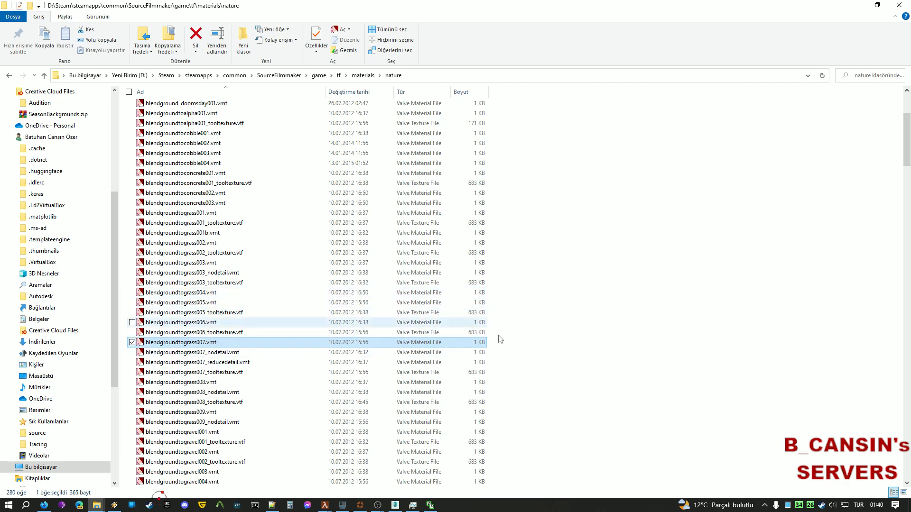
pyautogui.press('Return')
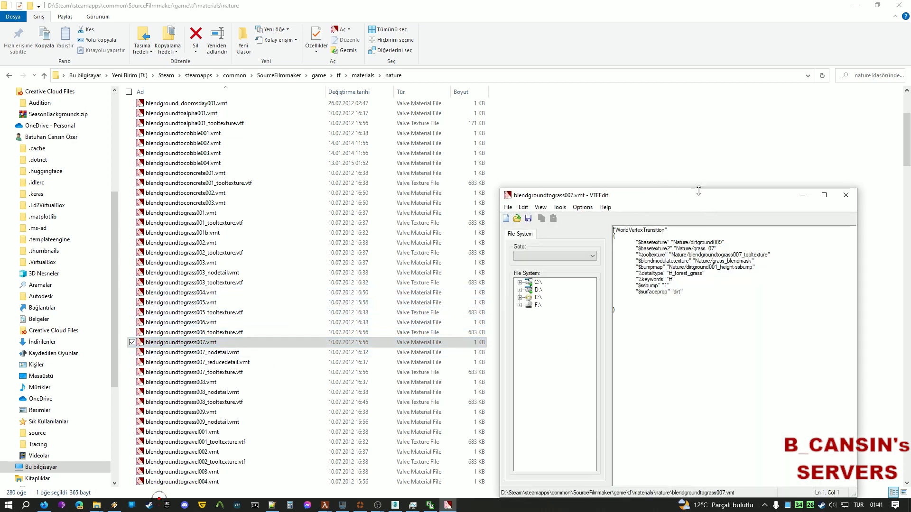
# Copy the material's %detailtype value tf_forest_grass and switch to detail_trainyard.vbsp in Notepad++.
pyautogui.moveTo(699, 190); pyautogui.dragTo(433, 171)
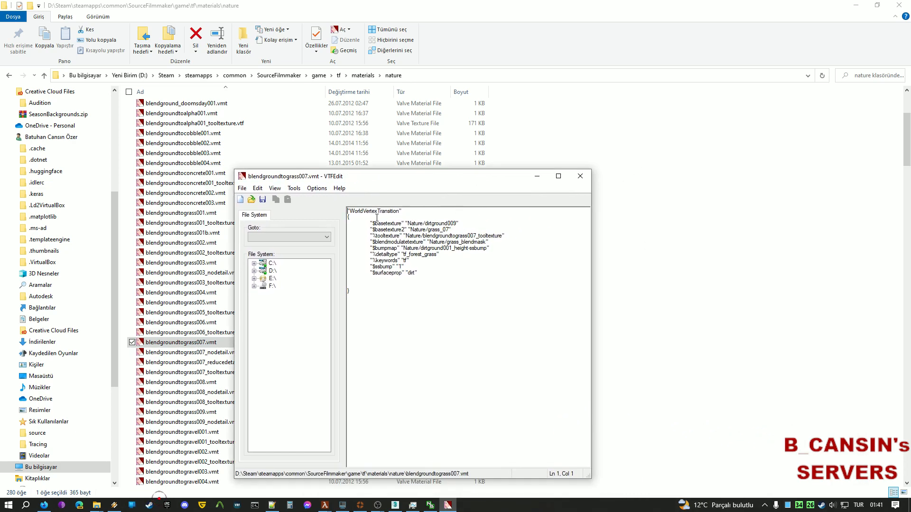
pyautogui.moveTo(377, 218); pyautogui.dragTo(467, 261)
pyautogui.click(462, 274)
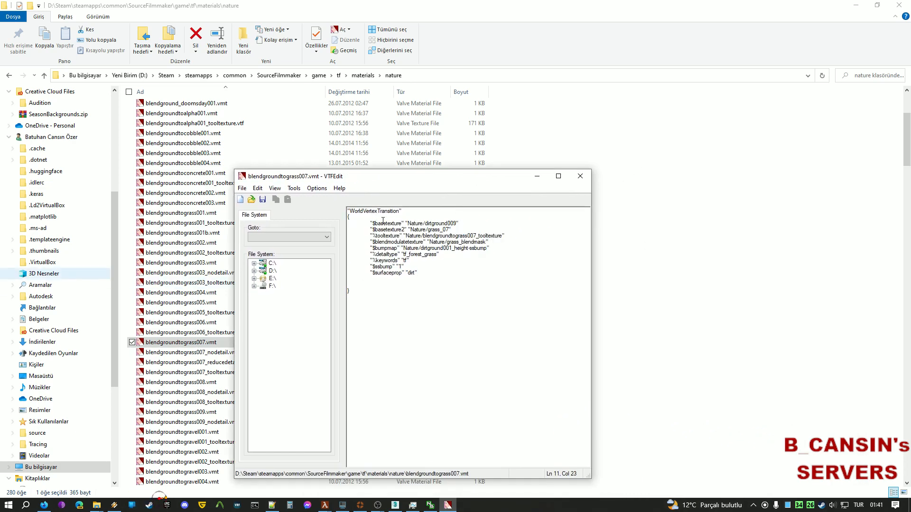
pyautogui.moveTo(454, 255); pyautogui.dragTo(378, 252)
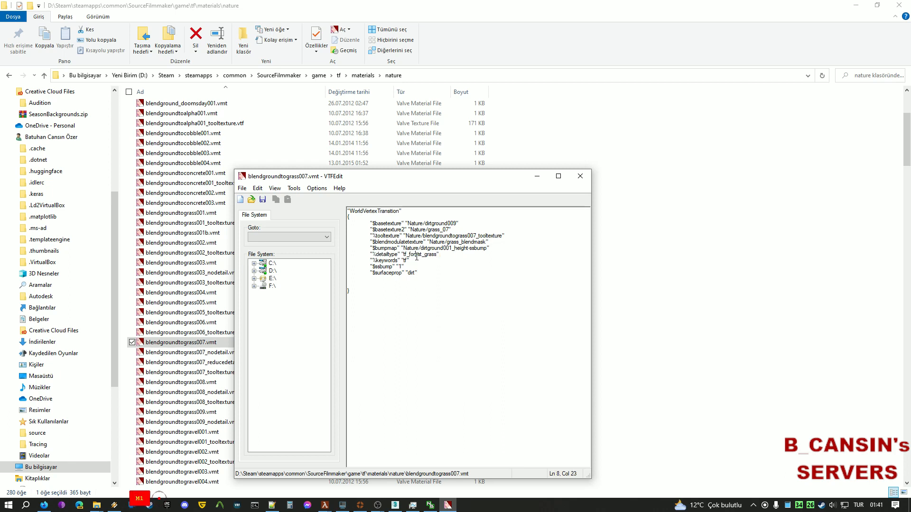
pyautogui.doubleClick(417, 256)
pyautogui.moveTo(437, 255); pyautogui.dragTo(406, 257)
pyautogui.hotkey('ctrl', 'c')
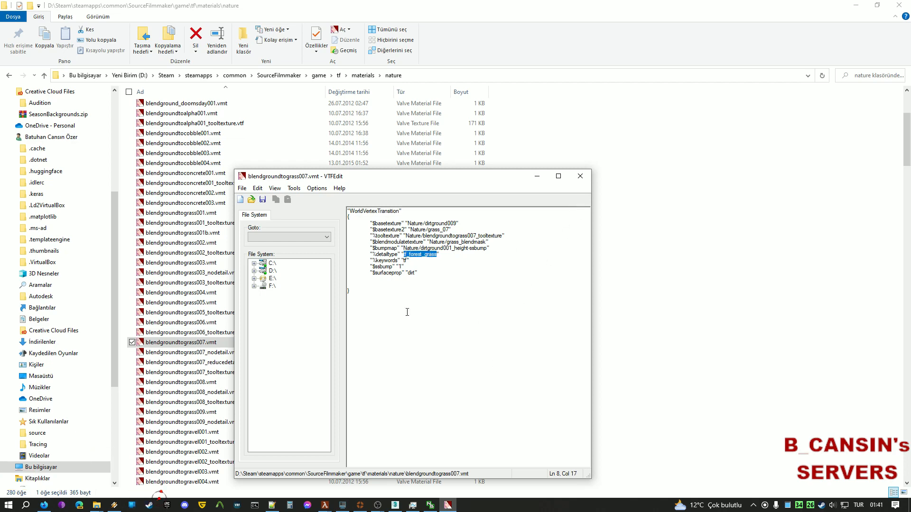
pyautogui.click(272, 505)
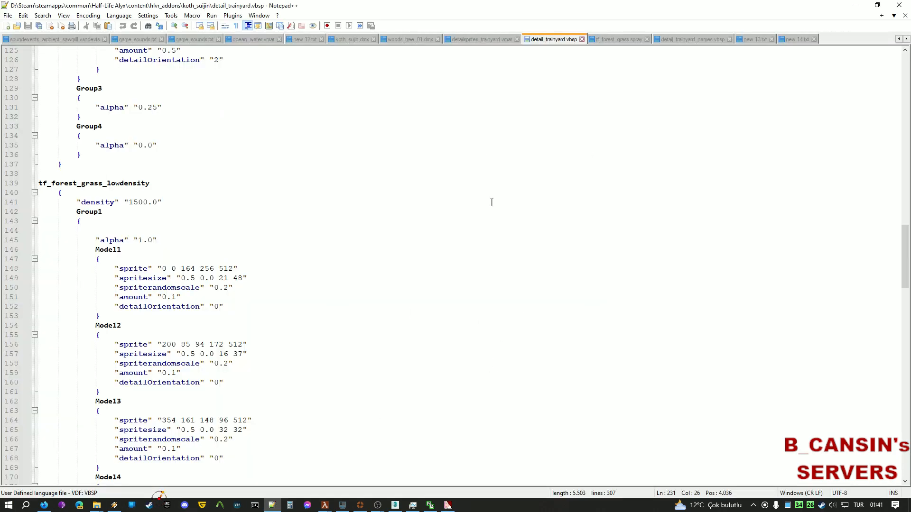
# Search detail_trainyard.vbsp for tf_forest_grass until reaching its main block at line 53.
pyautogui.click(417, 196)
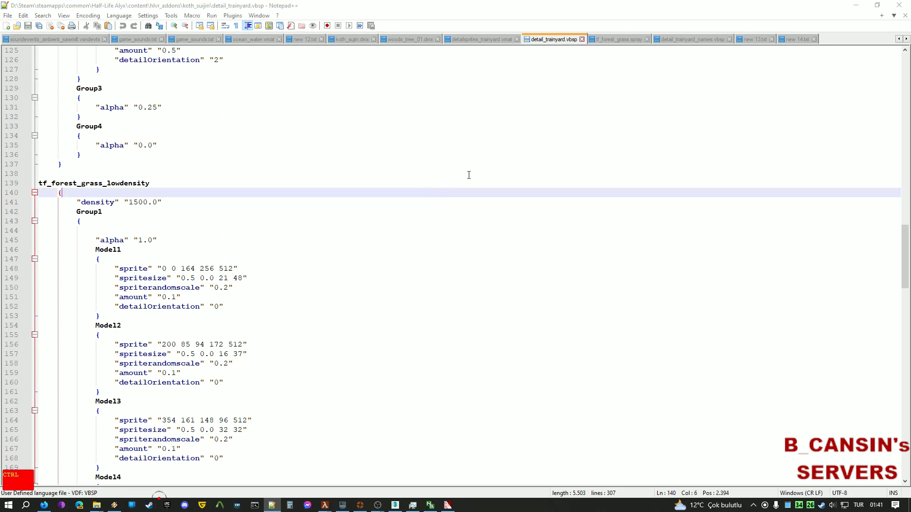
pyautogui.hotkey('ctrl', 'f')
pyautogui.hotkey('ctrl', 'v')
pyautogui.click(767, 179)
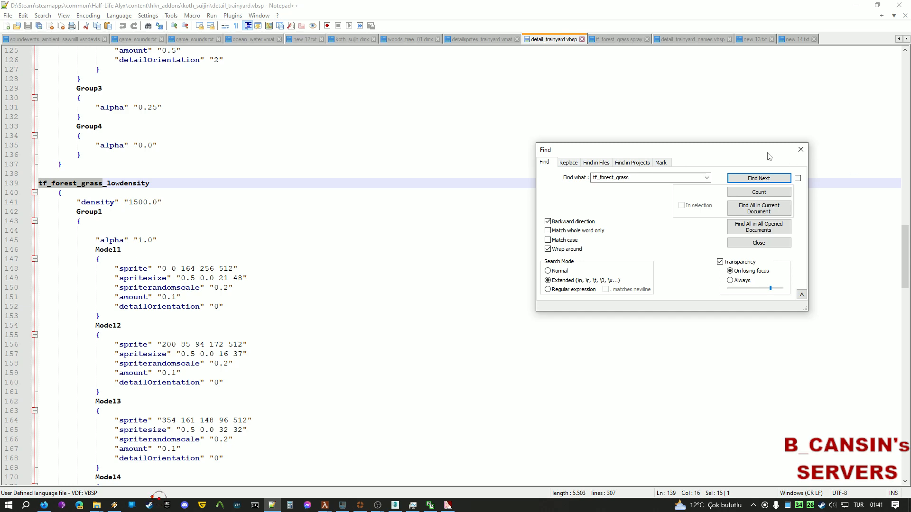
pyautogui.scroll(5, 265, 197)
pyautogui.click(265, 197)
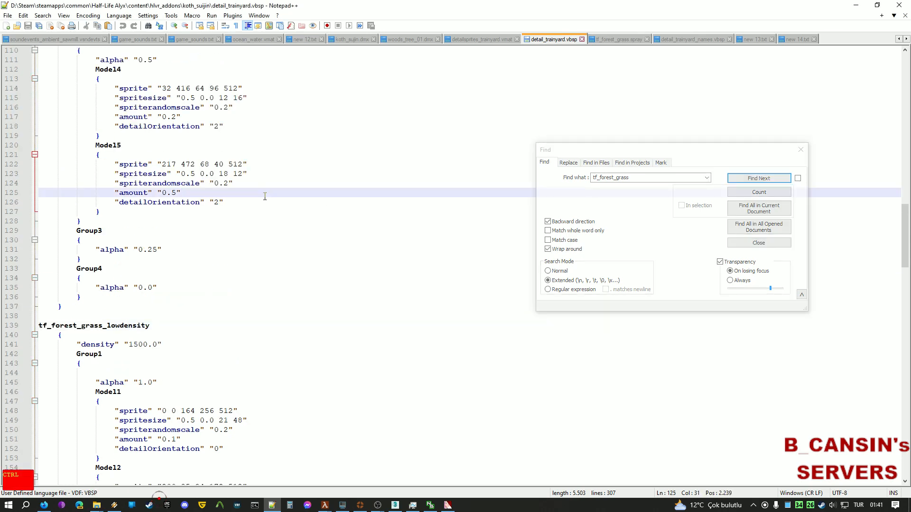
pyautogui.hotkey('ctrl', 'Home')
pyautogui.click(752, 179)
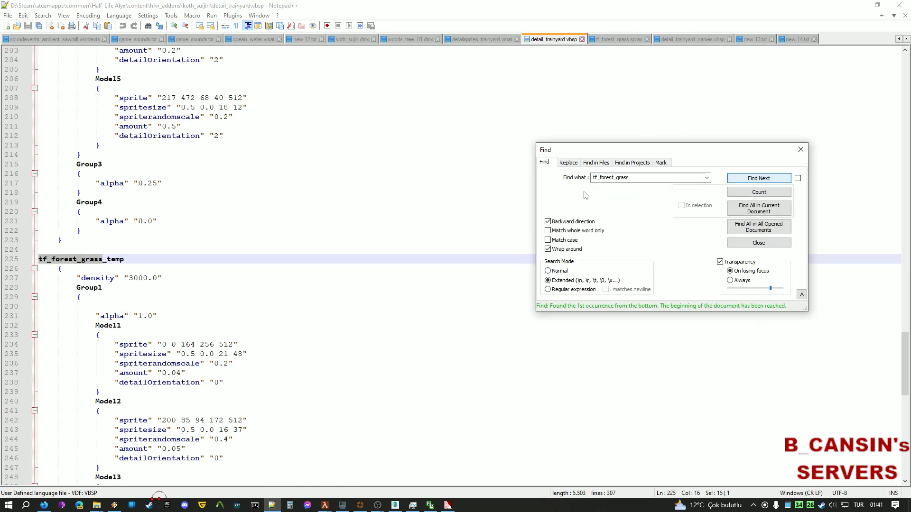
pyautogui.scroll(-4, 203, 215)
pyautogui.click(759, 179)
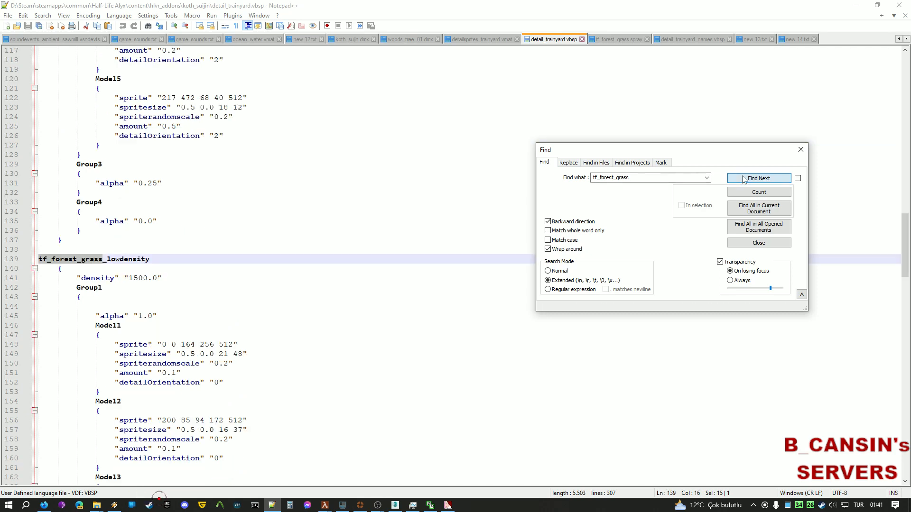
pyautogui.click(760, 178)
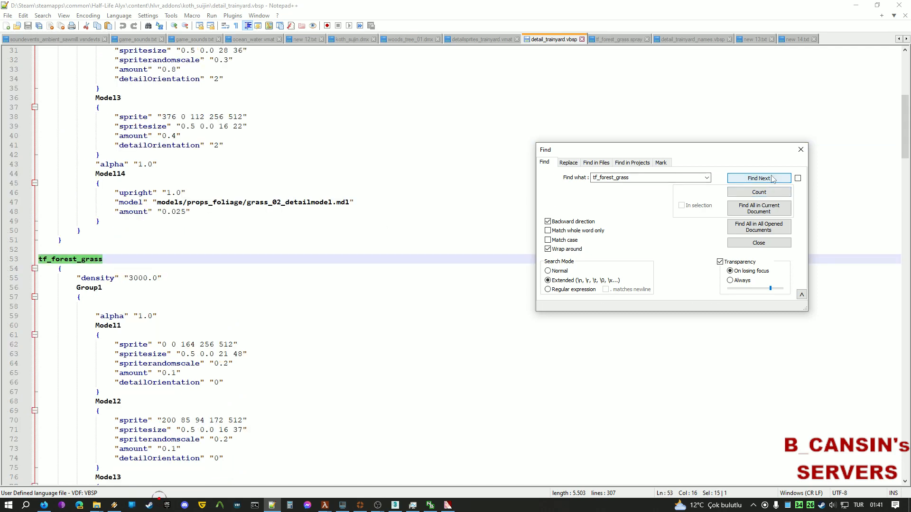
# Review the tf_forest_grass block's density 3000.0 and Model11–Model16 sprites, then return to File Explorer.
pyautogui.scroll(-4, 75, 206)
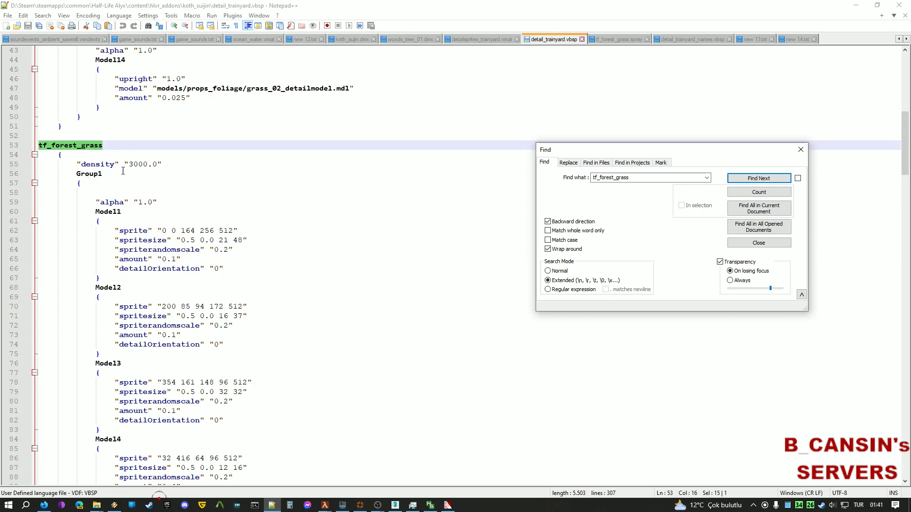
pyautogui.scroll(-5, 123, 199)
pyautogui.scroll(4, 168, 181)
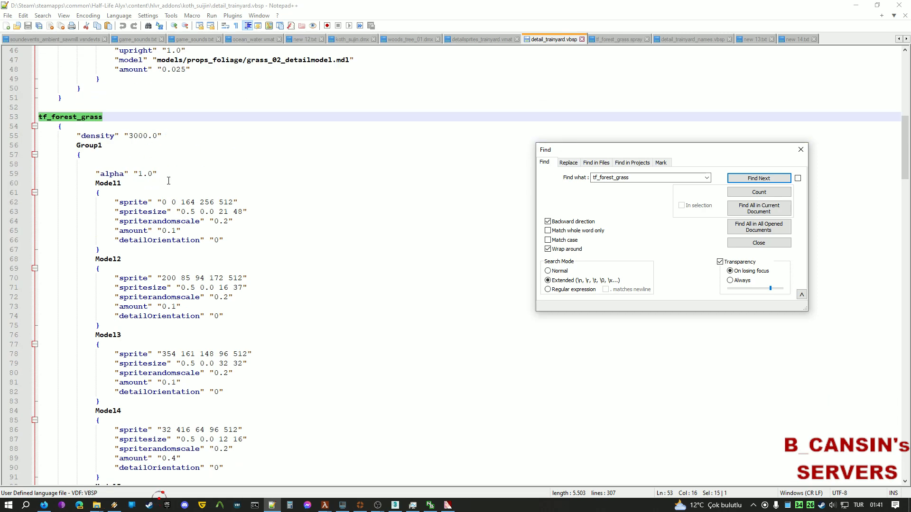
pyautogui.scroll(-6, 217, 204)
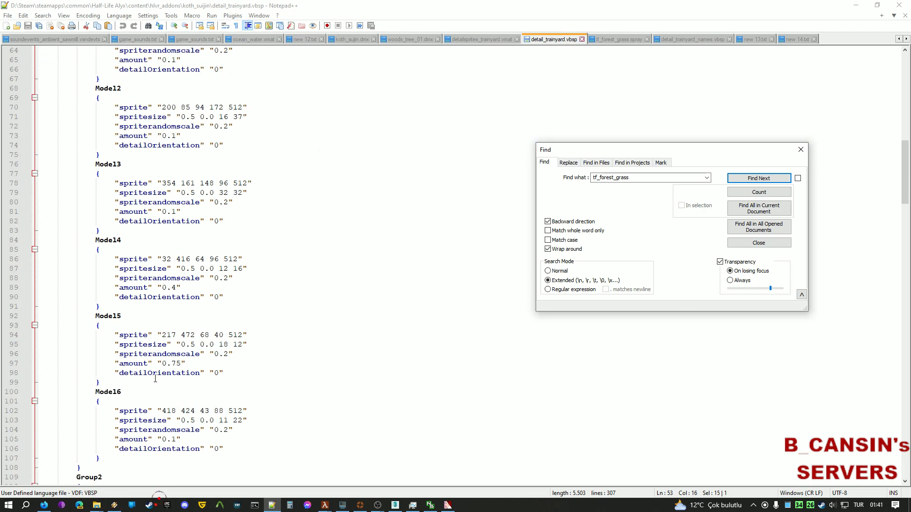
pyautogui.scroll(-4, 322, 369)
pyautogui.scroll(5, 346, 316)
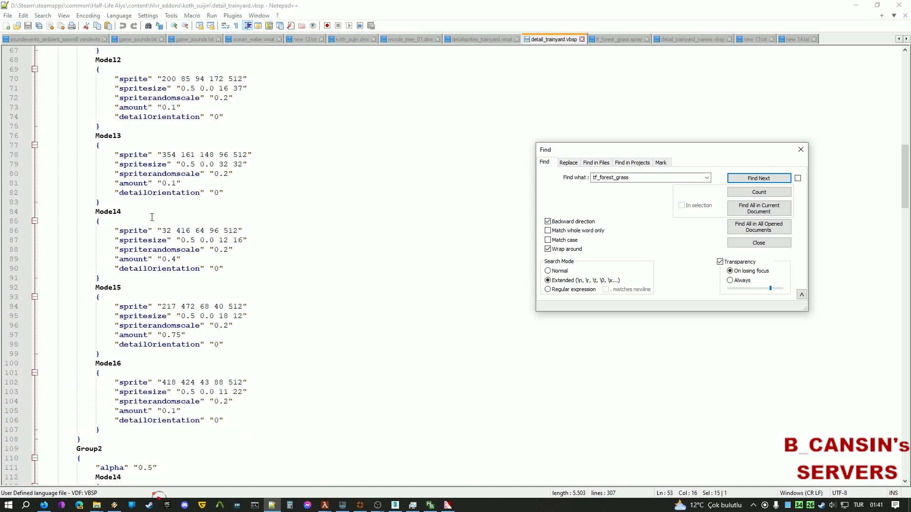
pyautogui.scroll(3, 189, 246)
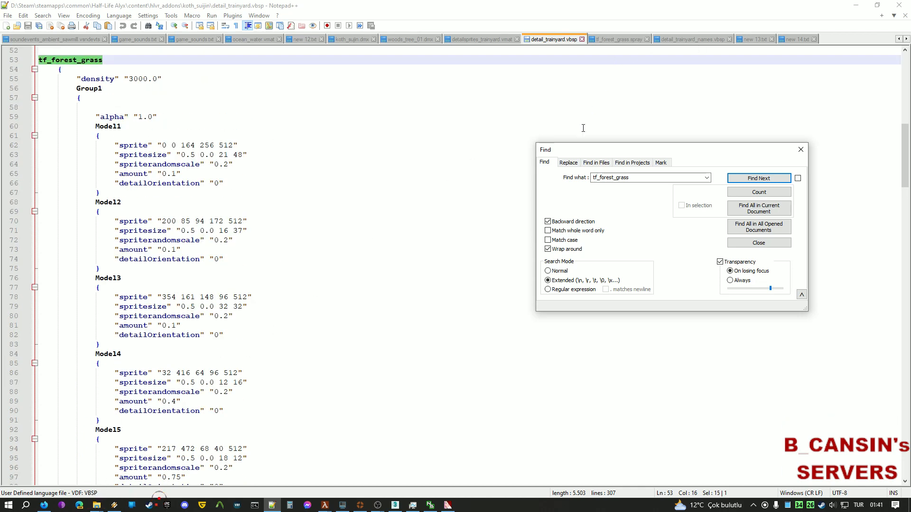
pyautogui.moveTo(102, 503)
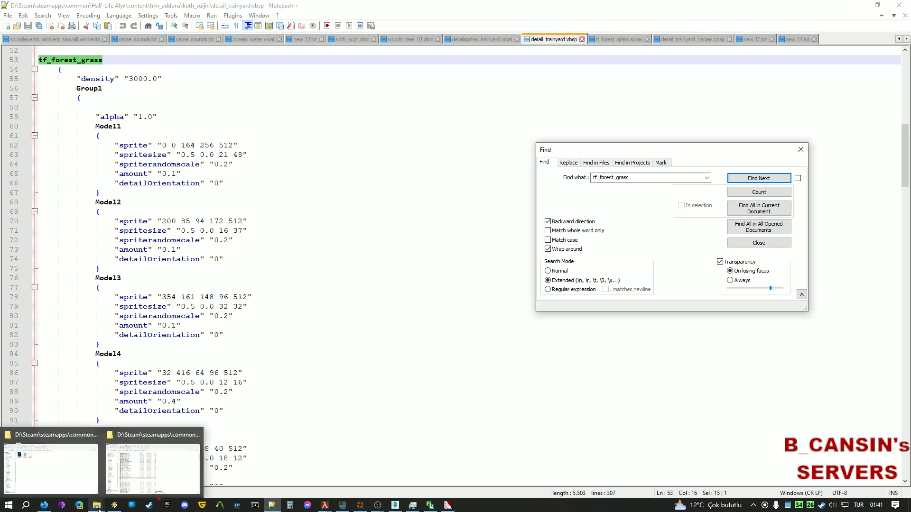
pyautogui.click(168, 468)
# Go to materials\detail and open detailsprites_trainyard.vmt in VTFEdit.
pyautogui.click(363, 75)
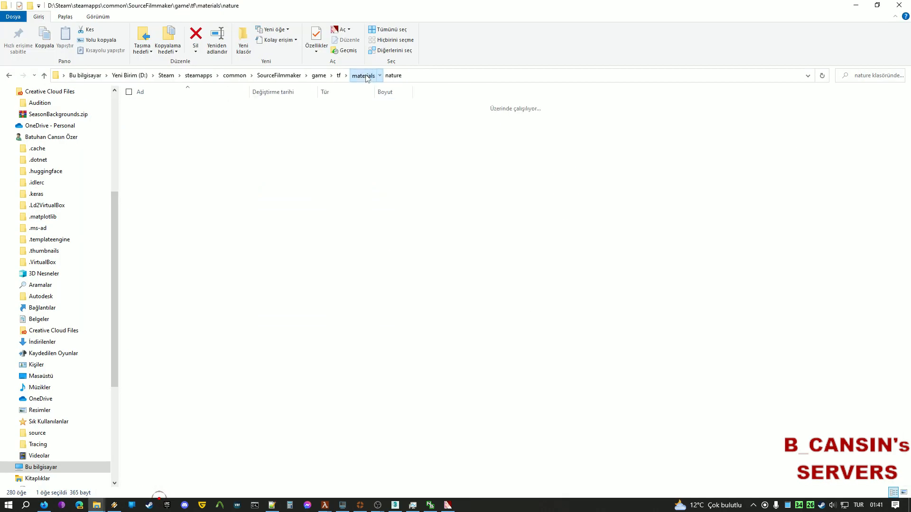
pyautogui.click(238, 157)
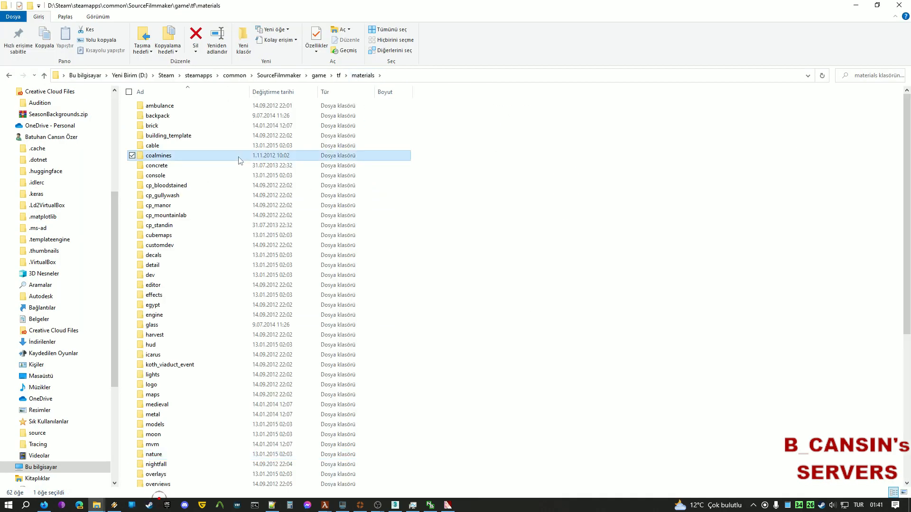
pyautogui.press('d')
pyautogui.click(165, 267)
pyautogui.doubleClick(165, 268)
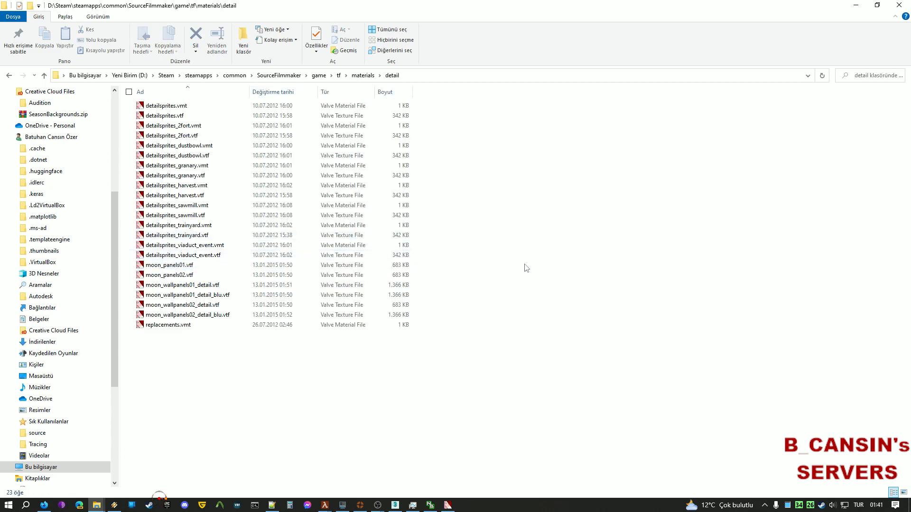
pyautogui.doubleClick(189, 305)
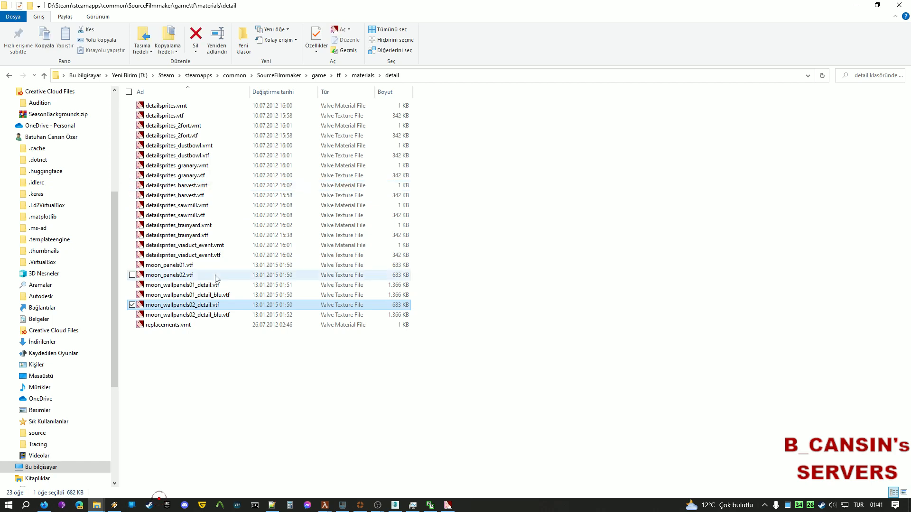
pyautogui.click(210, 226)
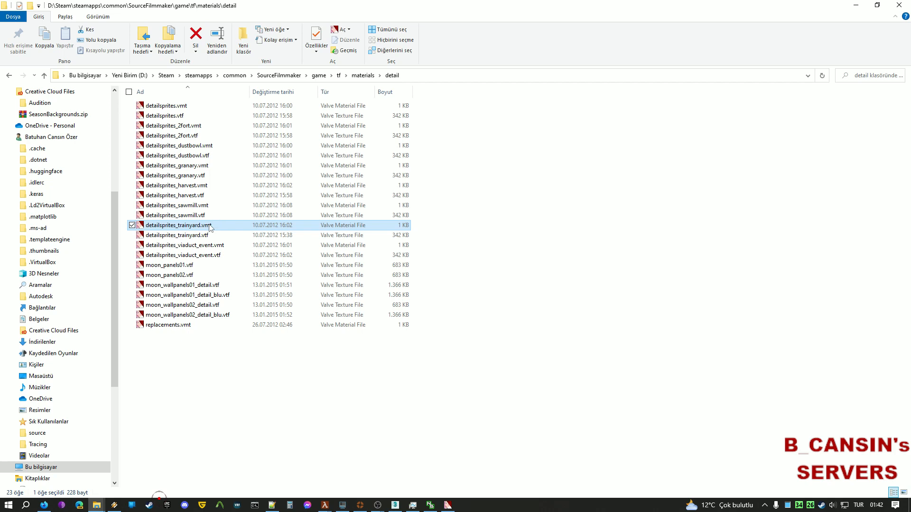
pyautogui.doubleClick(210, 228)
# Inspect the material's $nocull and $translucent lines, then open detailsprites_trainyard.vtf.
pyautogui.moveTo(728, 293); pyautogui.dragTo(597, 250)
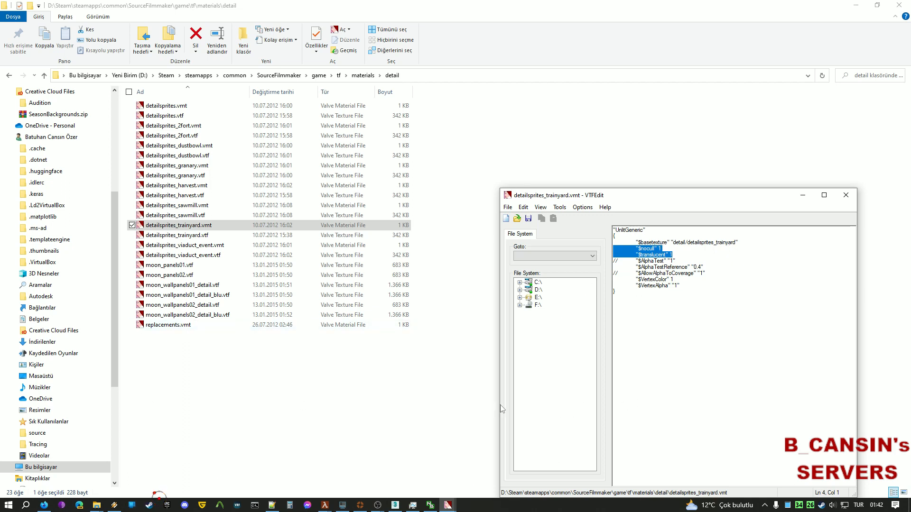
pyautogui.moveTo(327, 507)
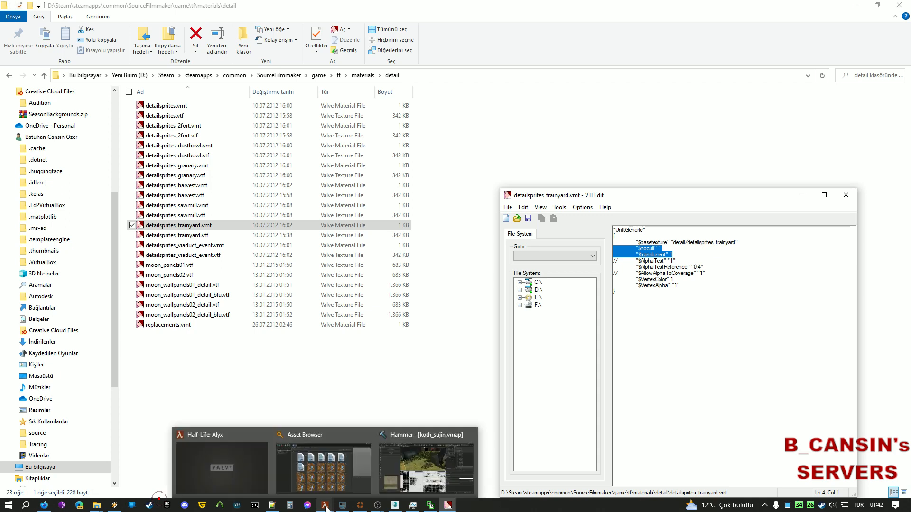
pyautogui.click(679, 311)
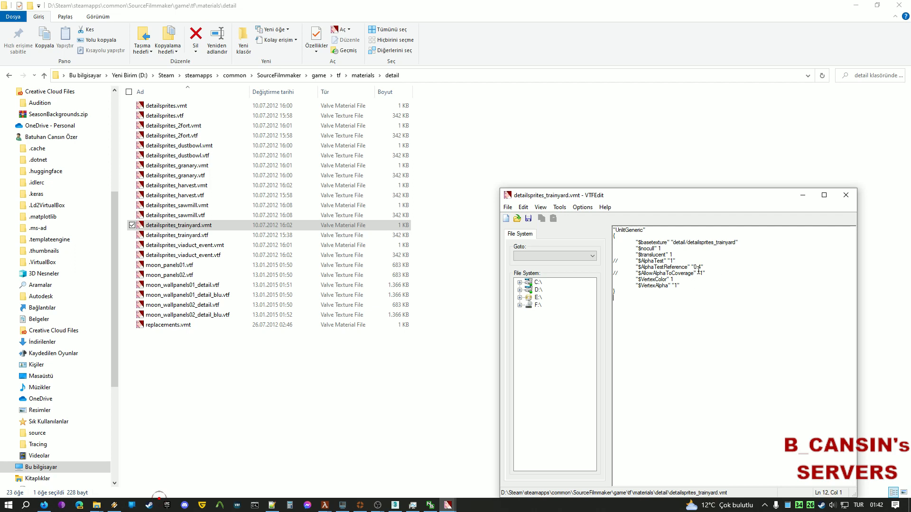
pyautogui.moveTo(674, 255); pyautogui.dragTo(592, 255)
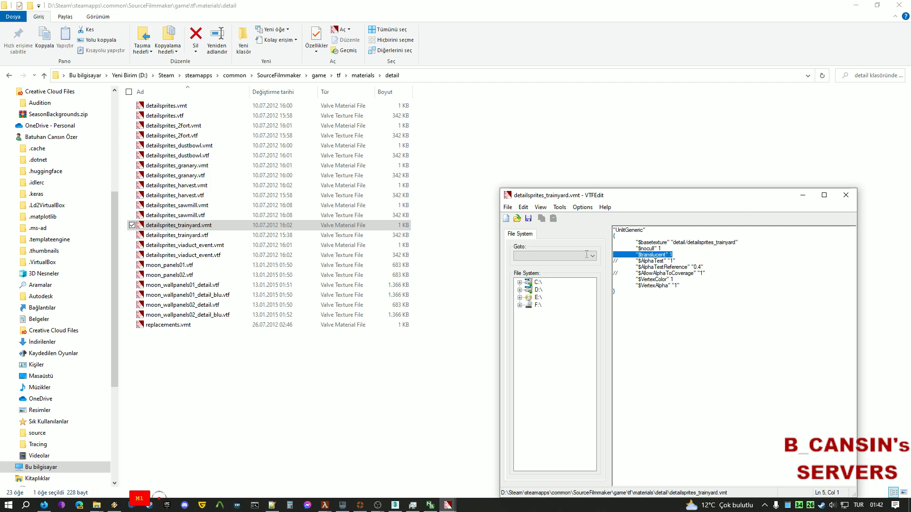
pyautogui.click(687, 248)
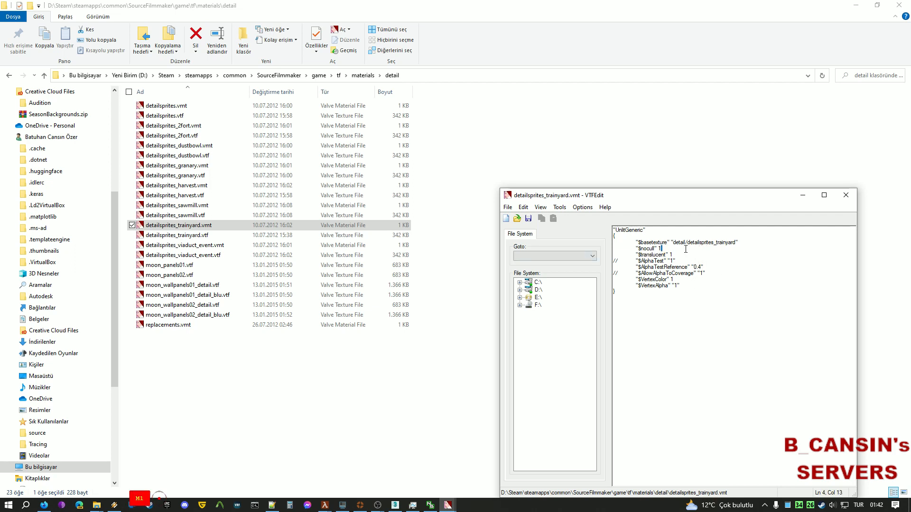
pyautogui.doubleClick(187, 237)
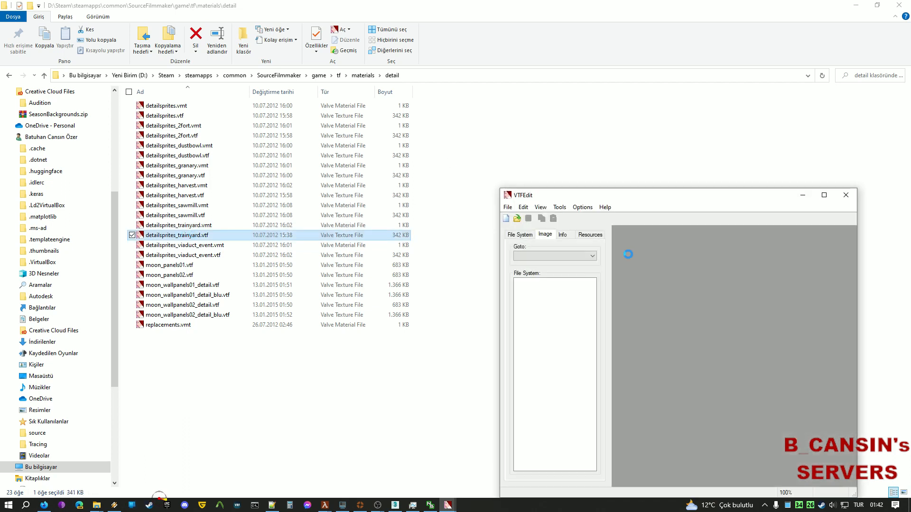
# Maximize the texture viewer, bring Photoshop forward, and display only the Alfa 1 channel.
pyautogui.doubleClick(699, 195)
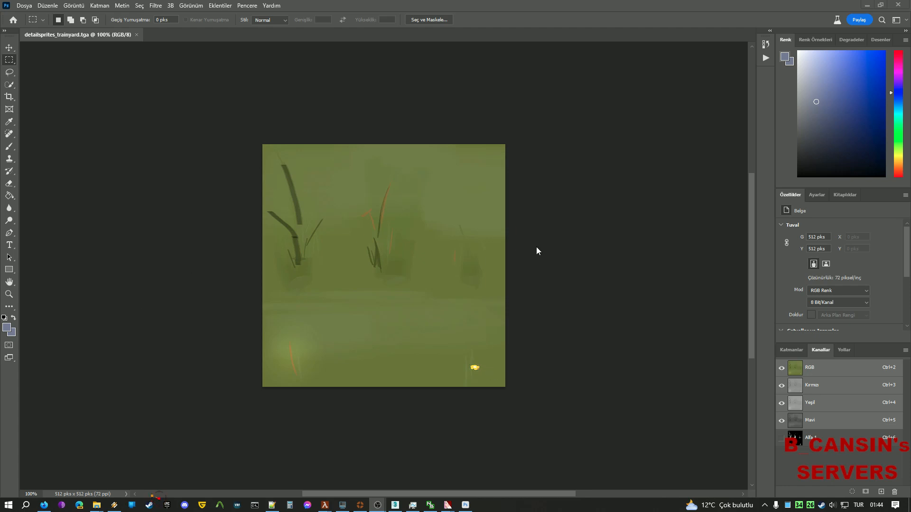
pyautogui.click(684, 289)
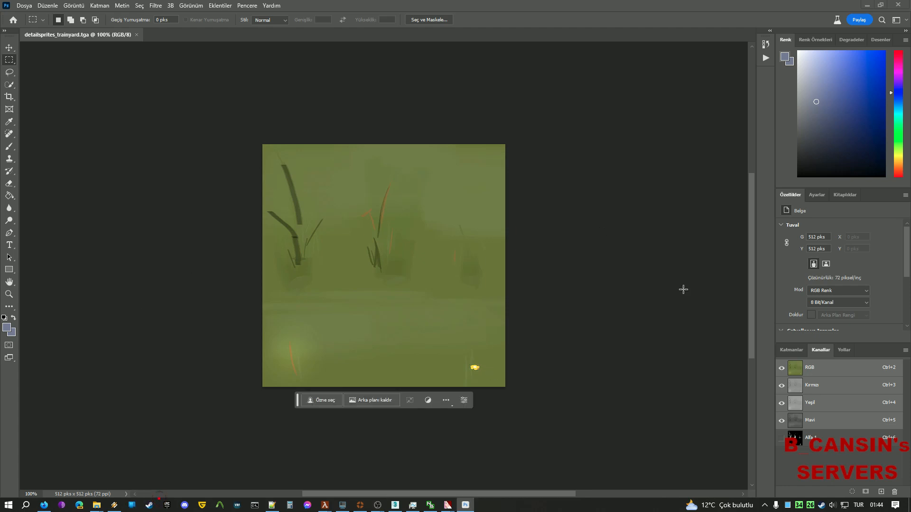
pyautogui.click(803, 440)
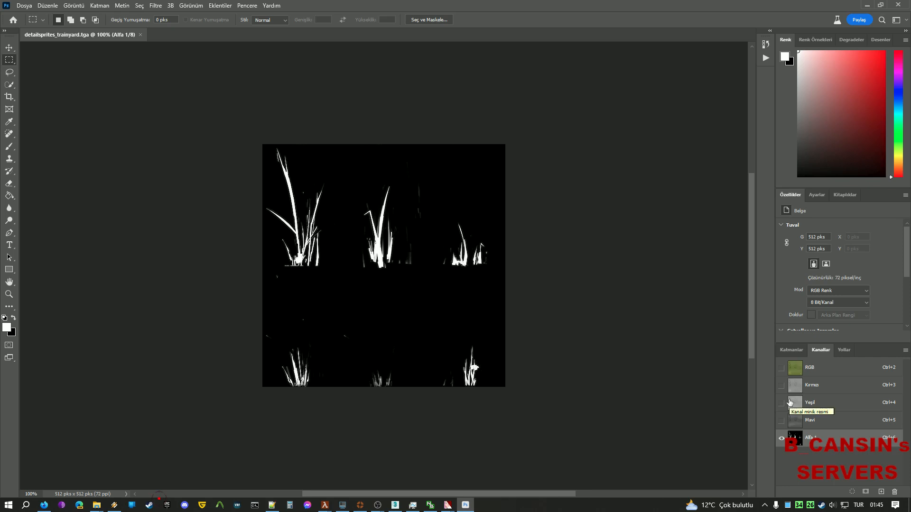
# Minimize Photoshop to view the trainyard texture in VTFEdit, then bring up 3ds Max.
pyautogui.click(869, 5)
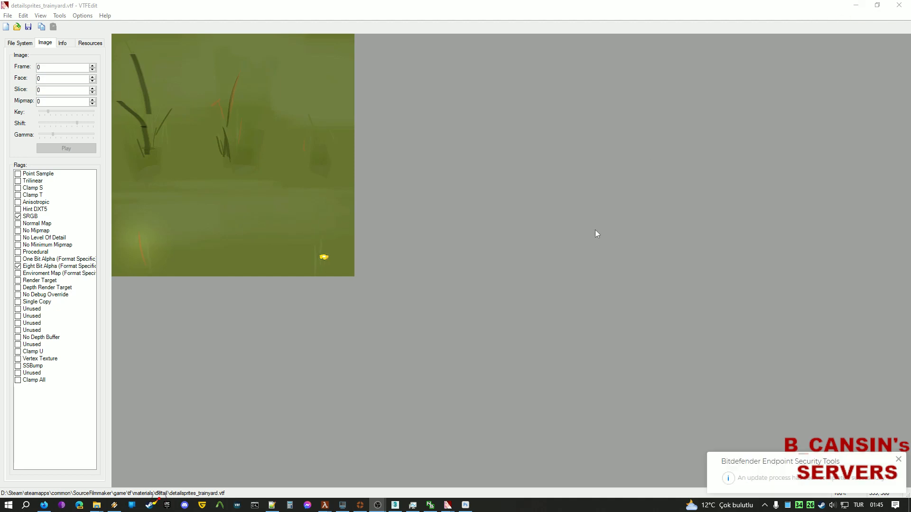
pyautogui.click(395, 507)
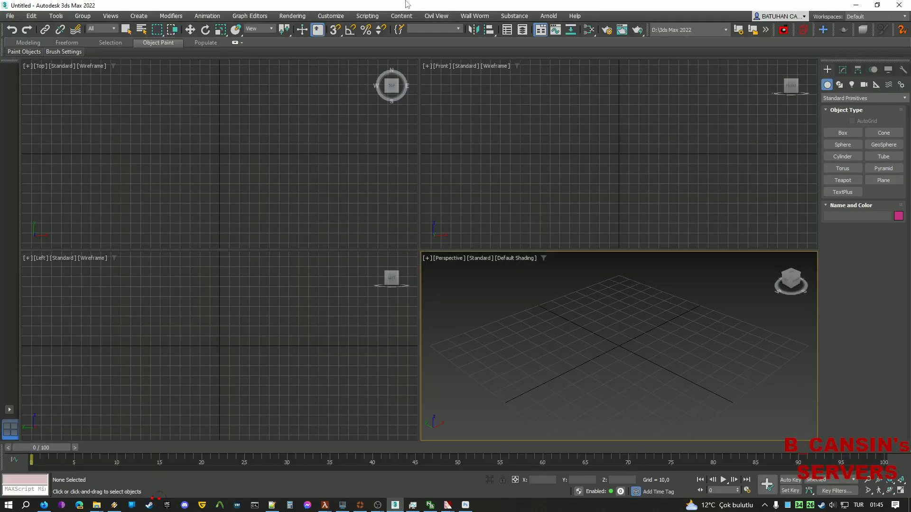
# In Render Setup, change the production renderer from Arnold to Quicksilver Hardware Renderer.
pyautogui.click(473, 16)
pyautogui.click(482, 16)
pyautogui.click(294, 16)
pyautogui.click(293, 16)
pyautogui.click(293, 15)
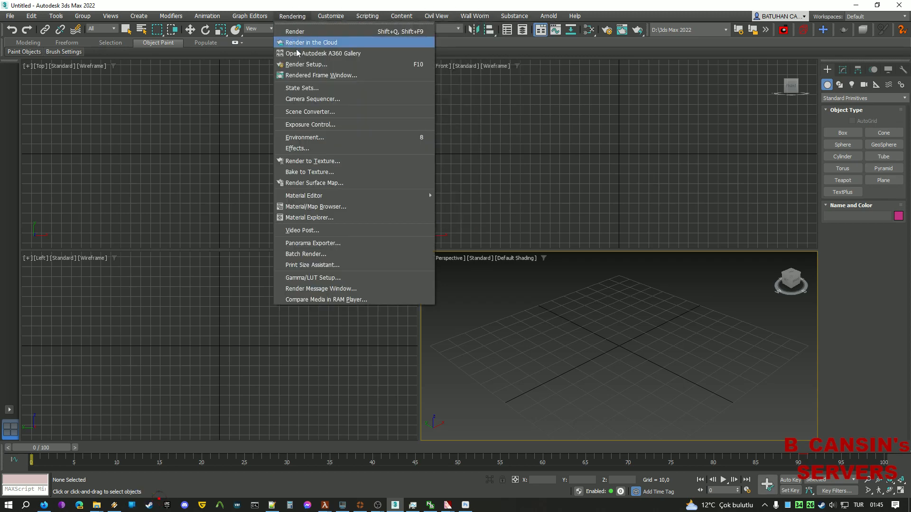
pyautogui.click(302, 65)
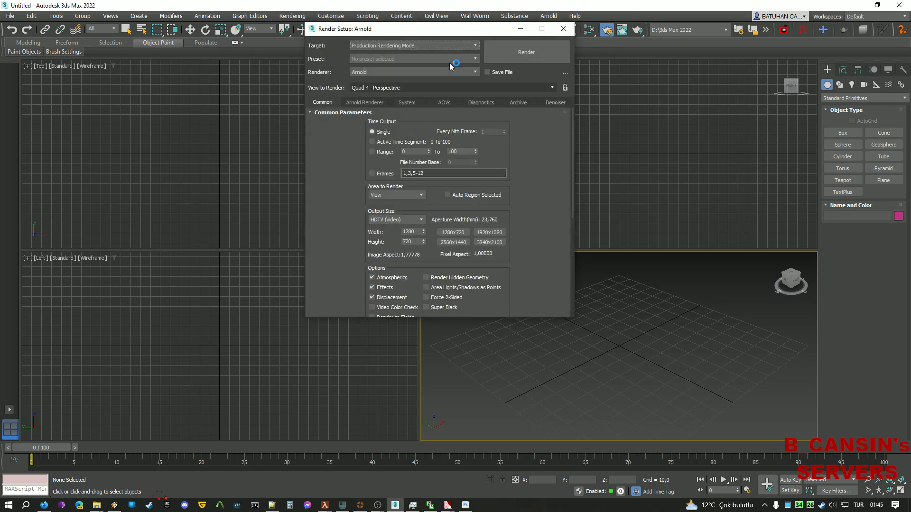
pyautogui.click(415, 73)
pyautogui.click(412, 82)
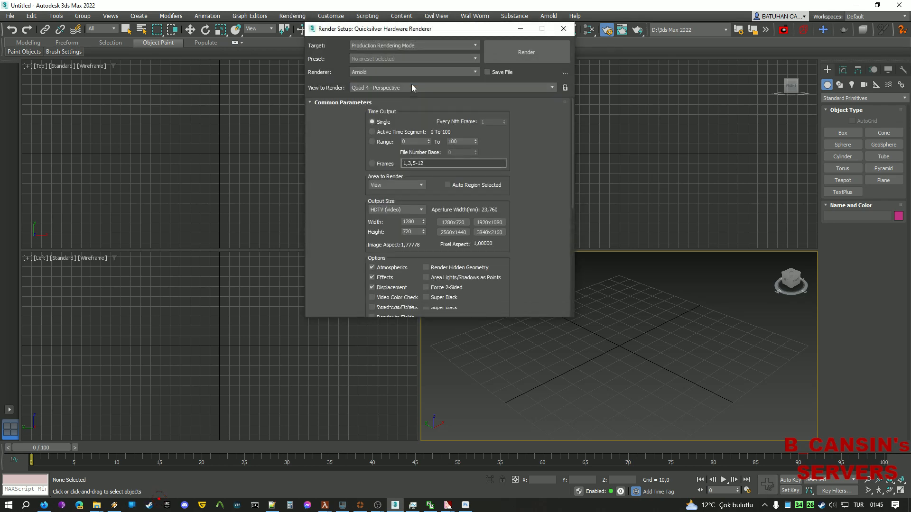
pyautogui.click(564, 30)
pyautogui.moveTo(293, 359); pyautogui.dragTo(304, 342, button='middle')
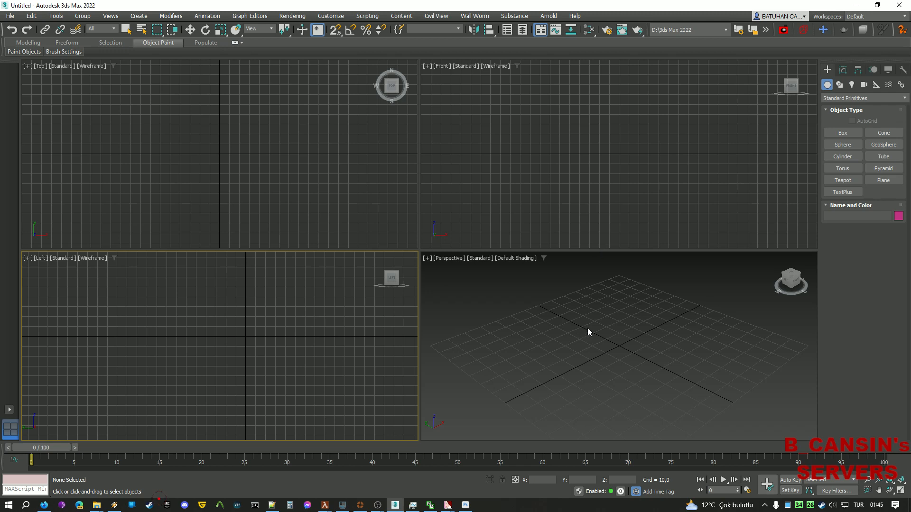
pyautogui.moveTo(587, 328); pyautogui.dragTo(563, 333, button='middle')
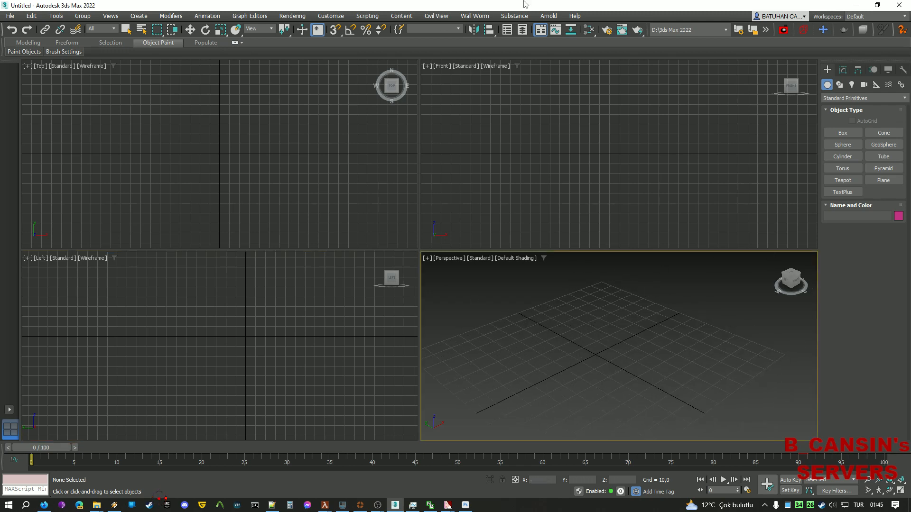
pyautogui.click(474, 16)
# Show the Wall Worm Importers submenu listing the VBSP detail file import.
pyautogui.moveTo(503, 87)
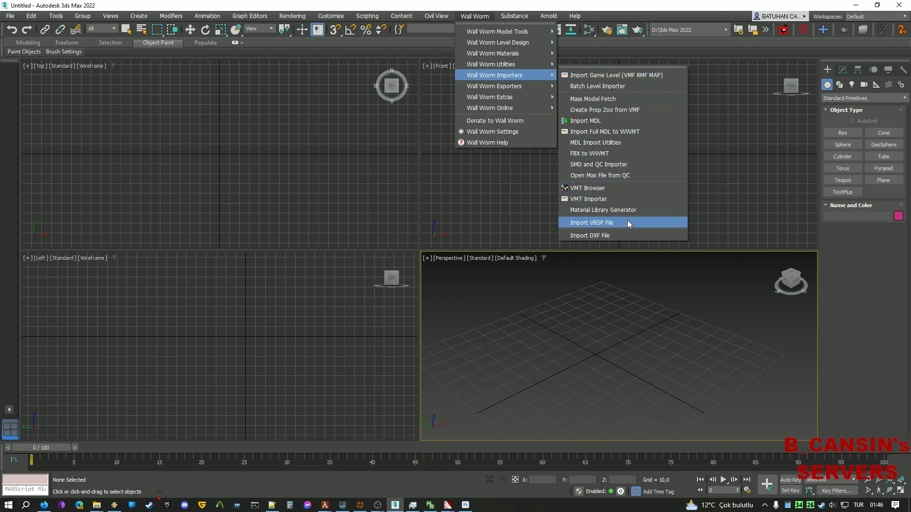
# Start the VBSP file import and correct the VBSP and VMT paths from dddd to tf.
pyautogui.click(596, 226)
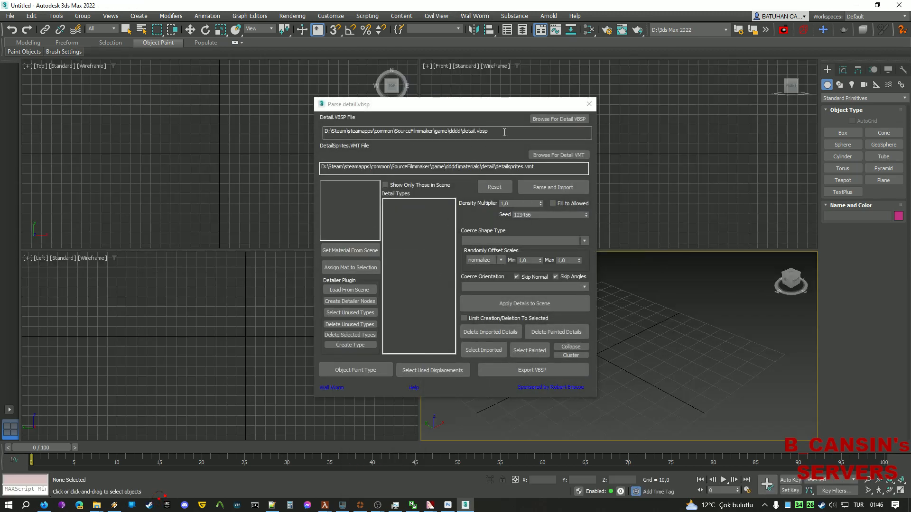
pyautogui.moveTo(462, 131); pyautogui.dragTo(449, 133)
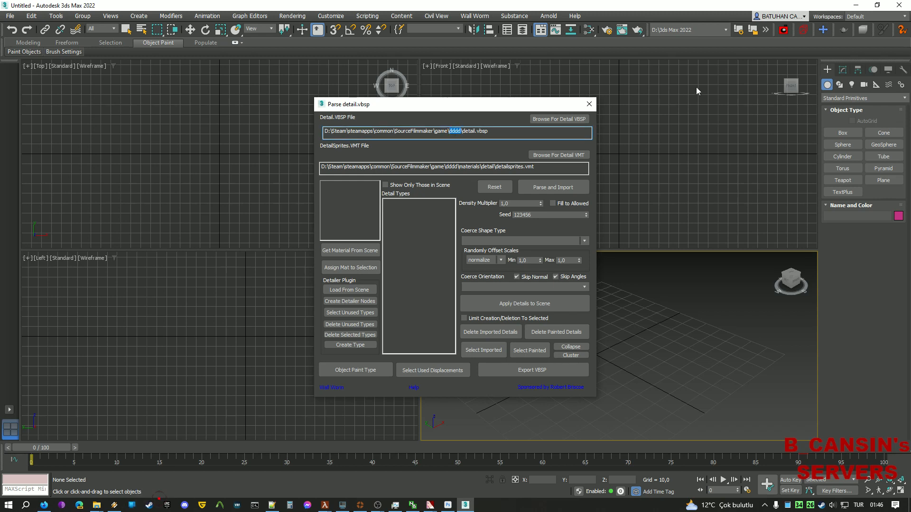
pyautogui.write('tf')
pyautogui.moveTo(459, 167); pyautogui.dragTo(448, 164)
pyautogui.write('tf')
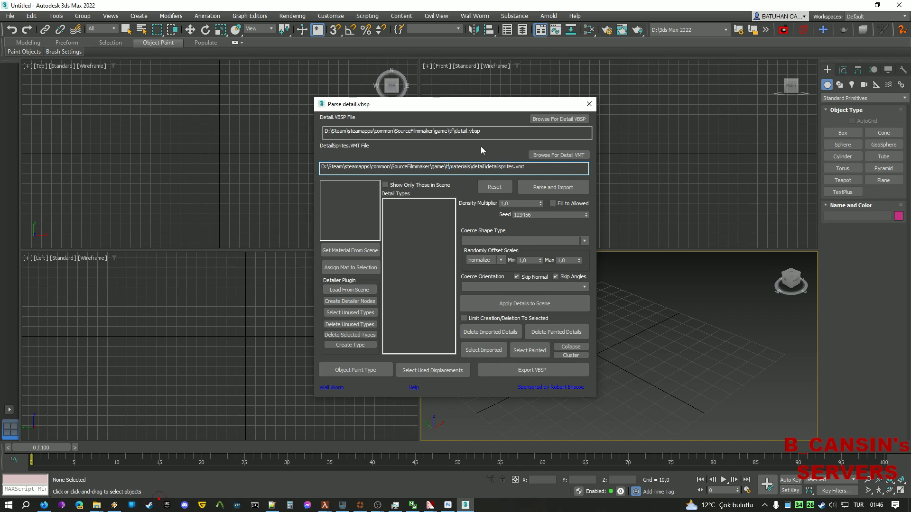
# Pick detail_trainyard.vbsp and detailsprites_trainyard.vmt, and uncheck Skip Angles and Skip Normal.
pyautogui.click(560, 120)
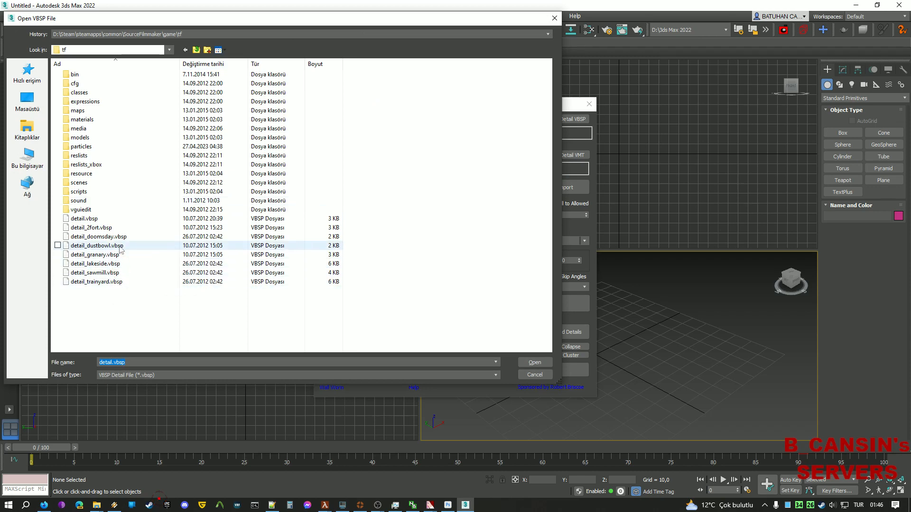
pyautogui.doubleClick(112, 282)
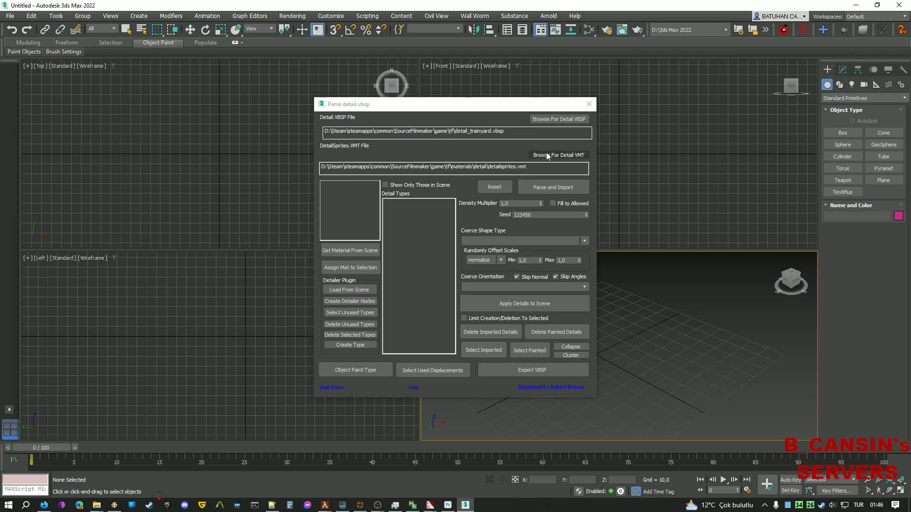
pyautogui.click(529, 155)
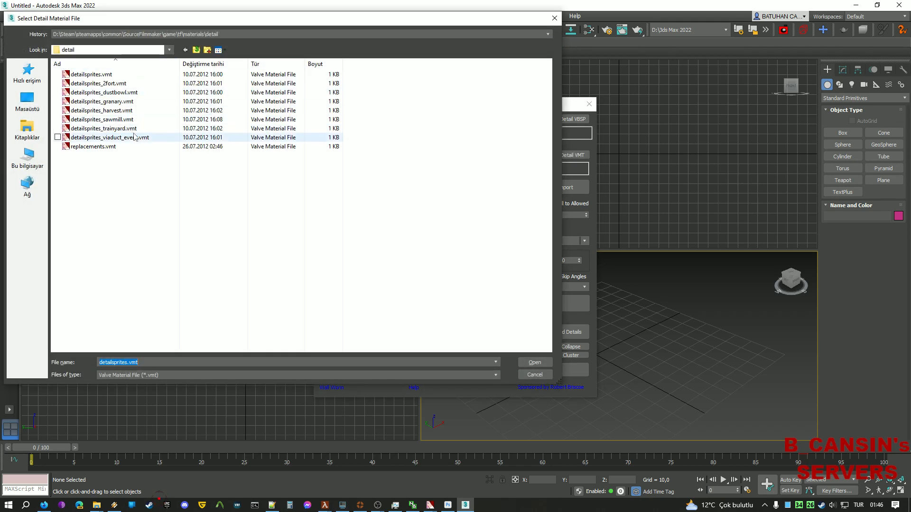
pyautogui.click(132, 130)
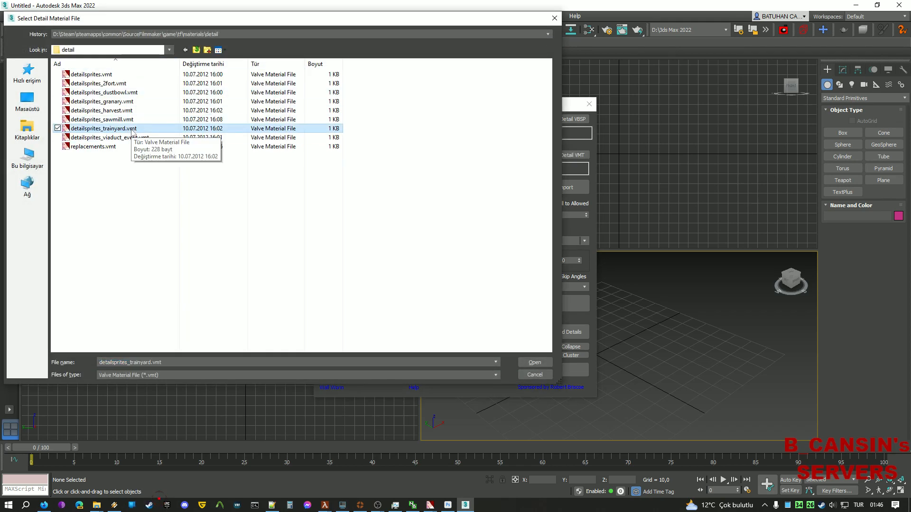
pyautogui.doubleClick(132, 129)
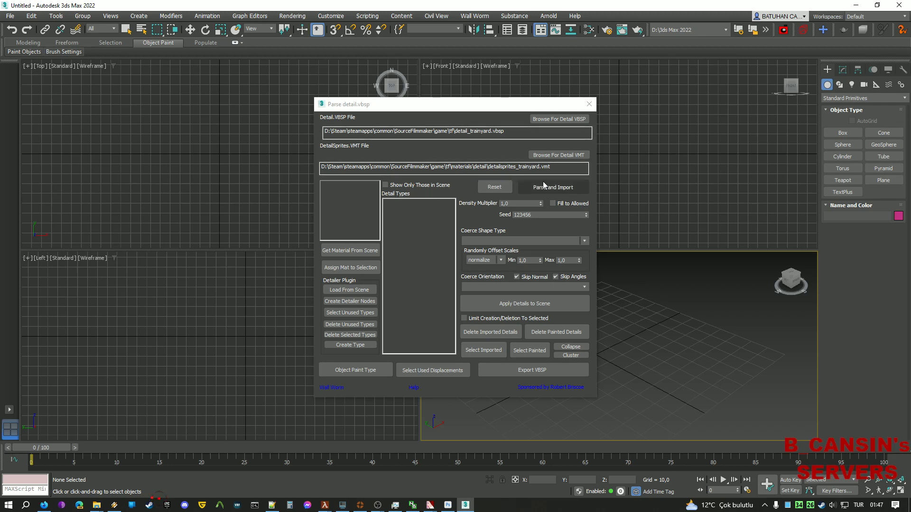
pyautogui.click(564, 276)
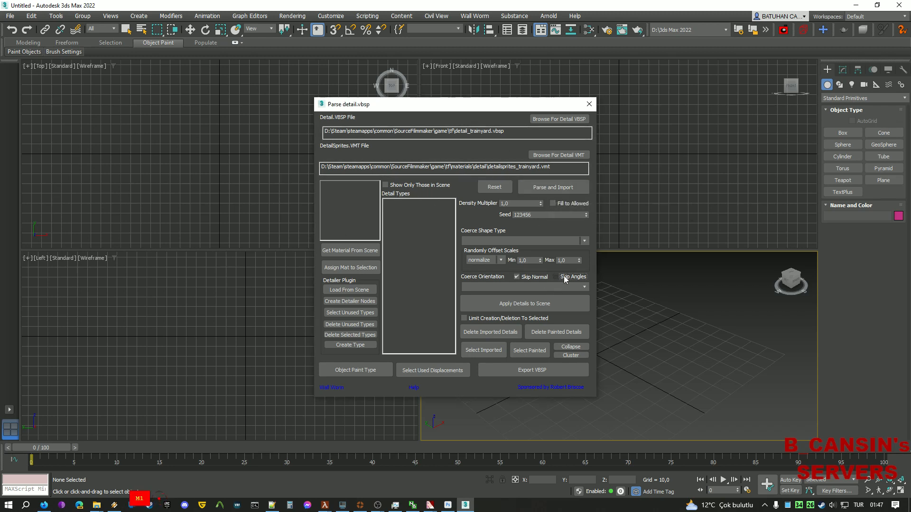
pyautogui.click(526, 277)
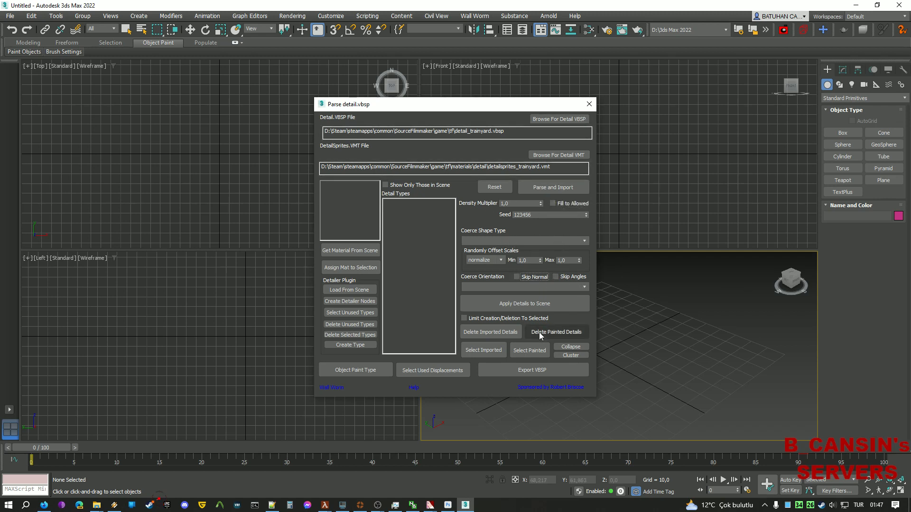
# Import the trainyard detail types as boxes, select tf_forest_grass, and bring up the Slate Material Editor.
pyautogui.click(546, 188)
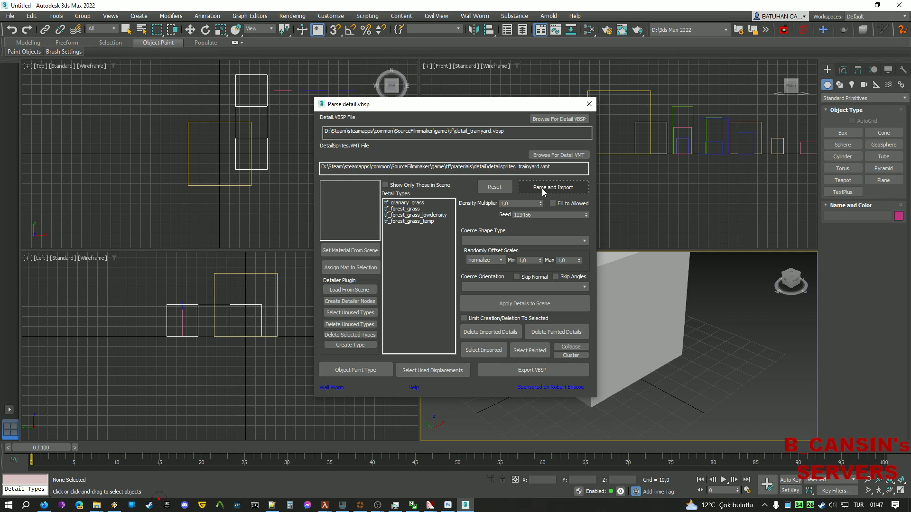
pyautogui.click(418, 215)
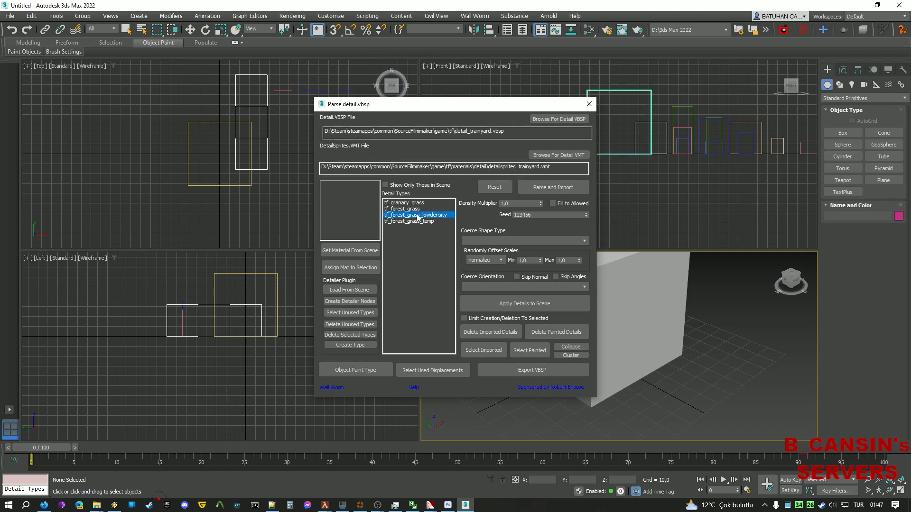
pyautogui.click(419, 209)
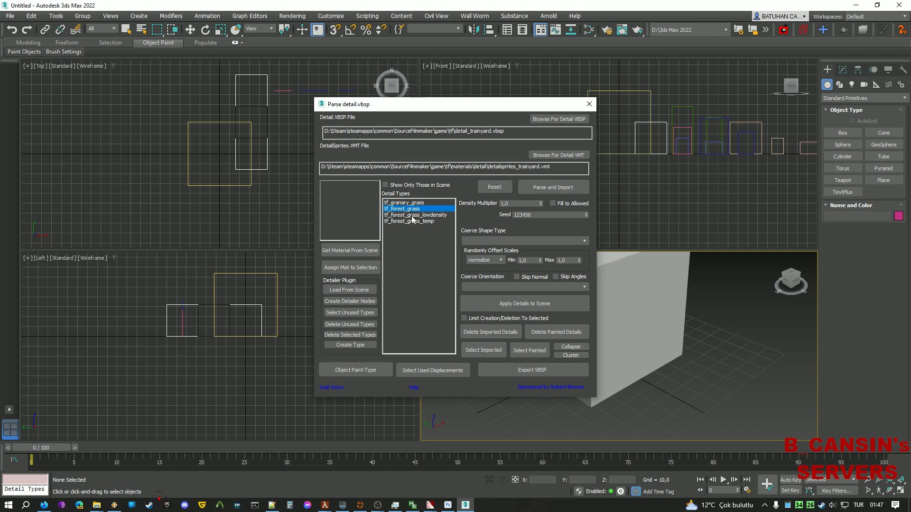
pyautogui.scroll(-5, 739, 331)
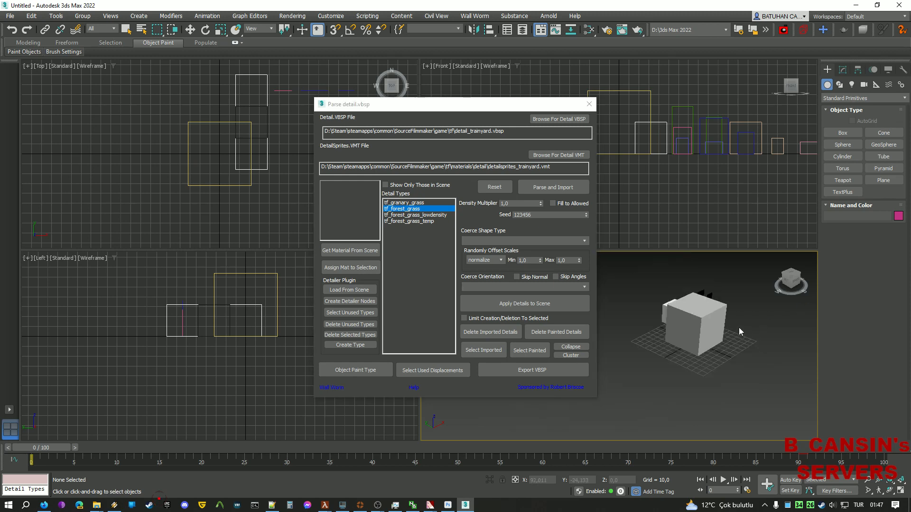
pyautogui.press('m')
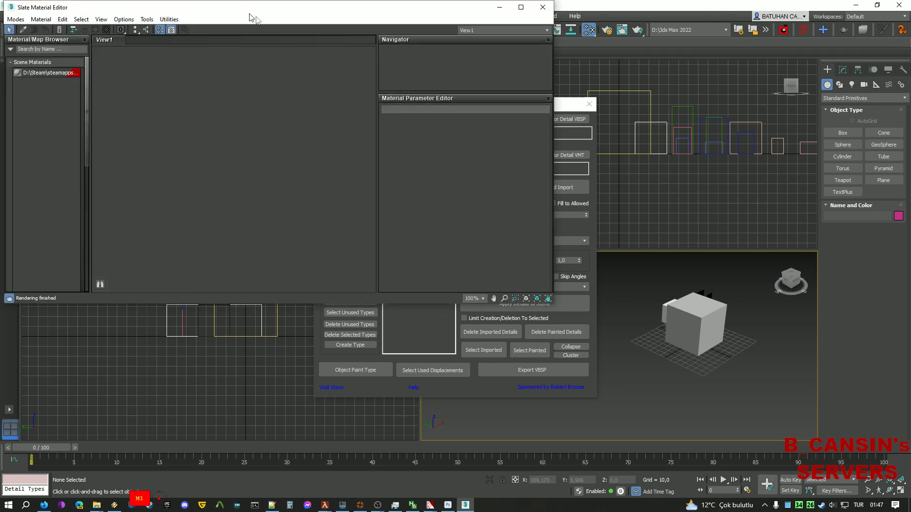
# Place the imported scene material in the Slate view as an instance node.
pyautogui.moveTo(250, 14); pyautogui.dragTo(444, 89)
pyautogui.moveTo(494, 191); pyautogui.dragTo(494, 191)
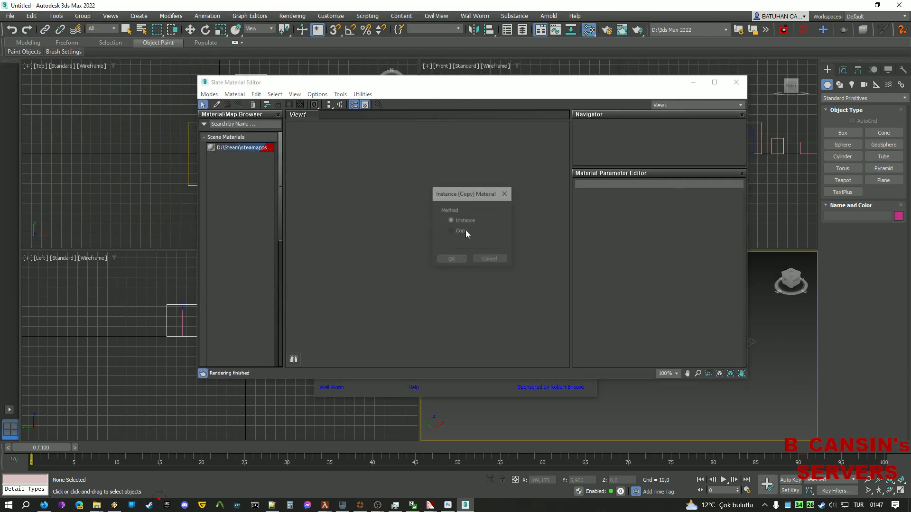
pyautogui.click(453, 258)
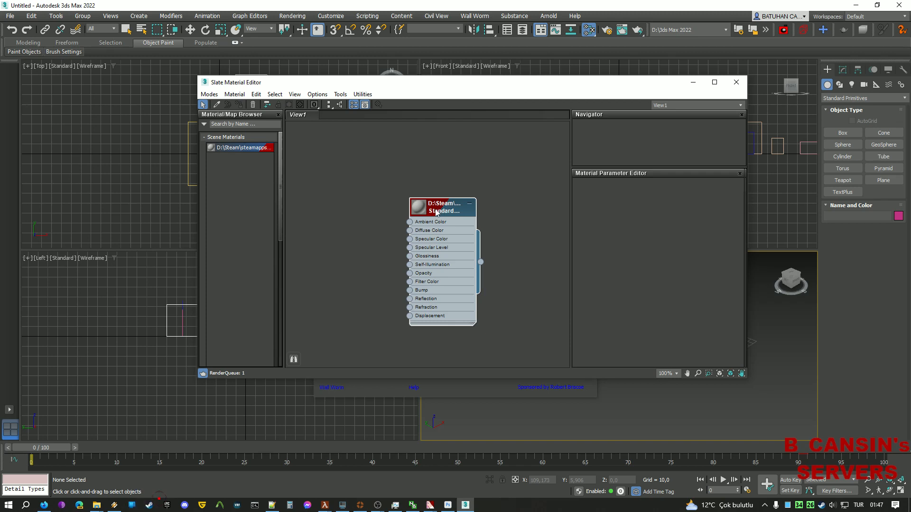
pyautogui.doubleClick(449, 221)
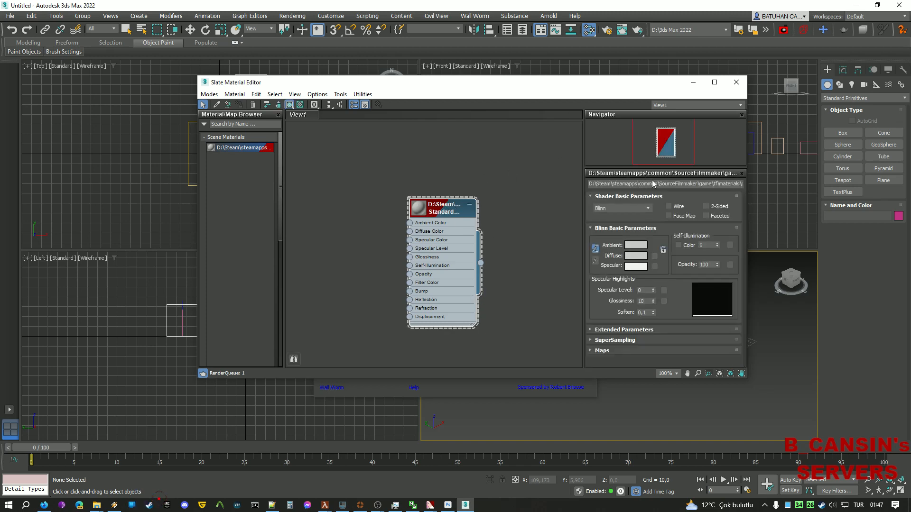
# Shorten the material name to materials\detail\detailsprites_trainyard, removing the path prefix and .vmt extension.
pyautogui.click(624, 184)
pyautogui.click(643, 184)
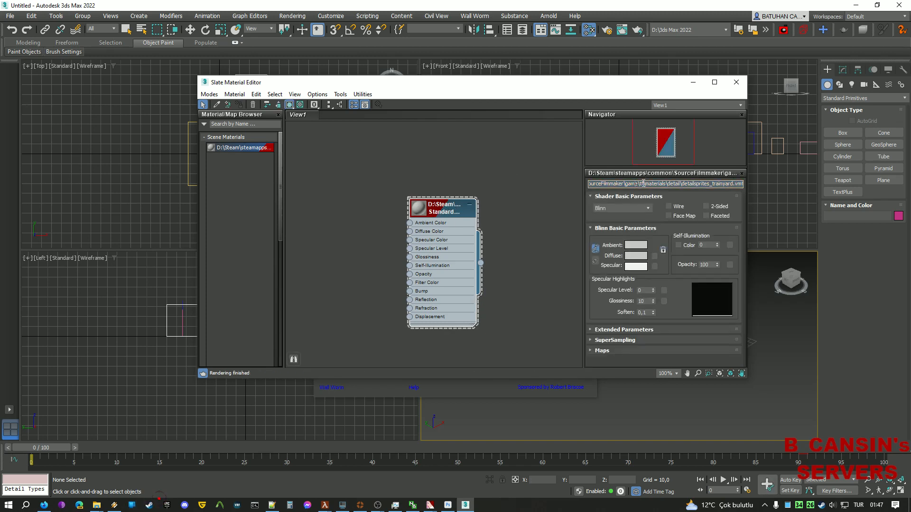
pyautogui.moveTo(646, 184); pyautogui.dragTo(503, 171)
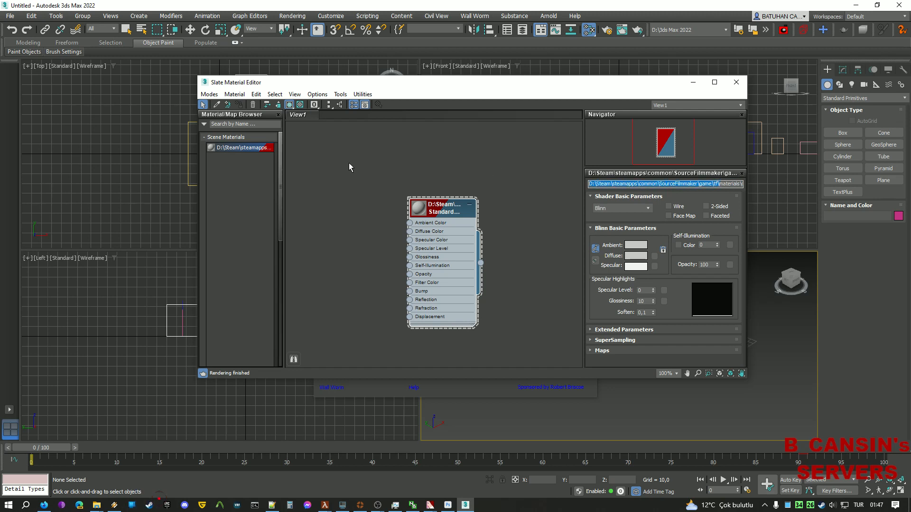
pyautogui.press('BackSpace')
pyautogui.press('Return')
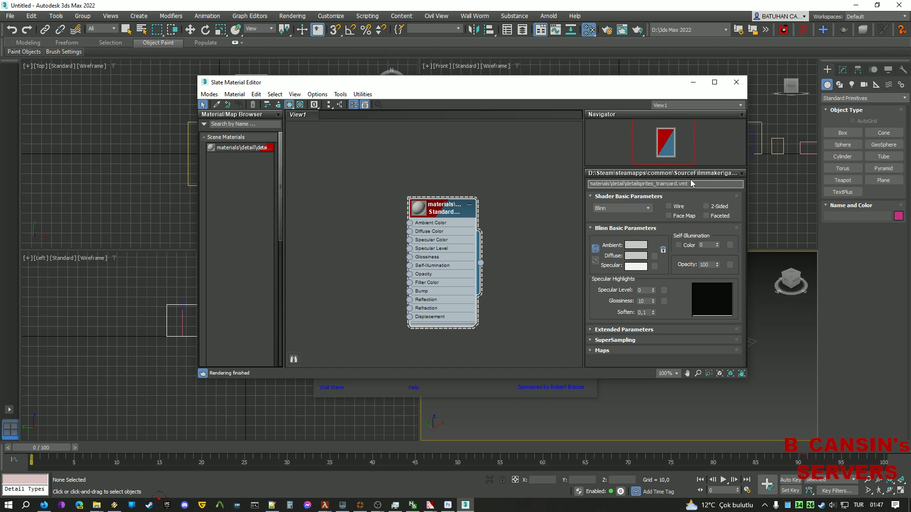
pyautogui.press('BackSpace')
pyautogui.press('BackSpace')
pyautogui.press('BackSpace')
pyautogui.press('BackSpace')
pyautogui.moveTo(595, 183); pyautogui.dragTo(648, 183)
pyautogui.click(554, 192)
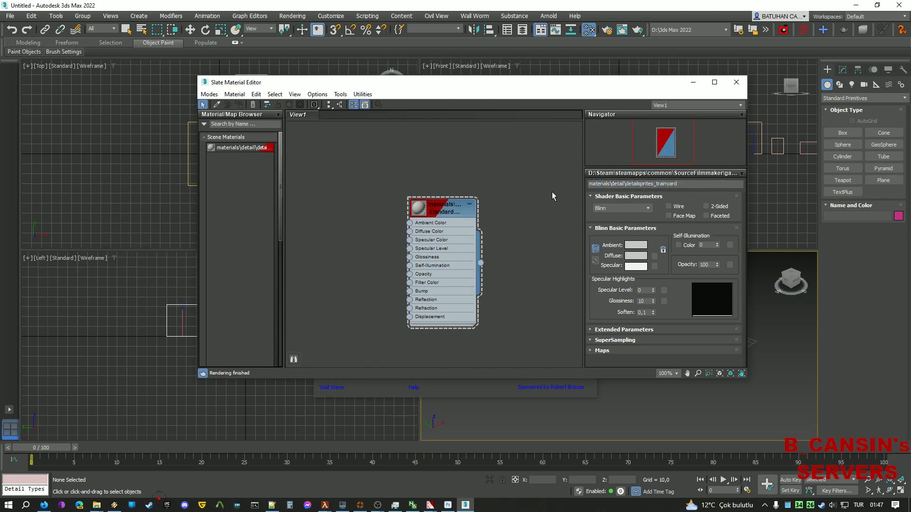
# Move the material editor aside and bring up the detail materials folder in File Explorer.
pyautogui.moveTo(409, 89); pyautogui.dragTo(400, 136)
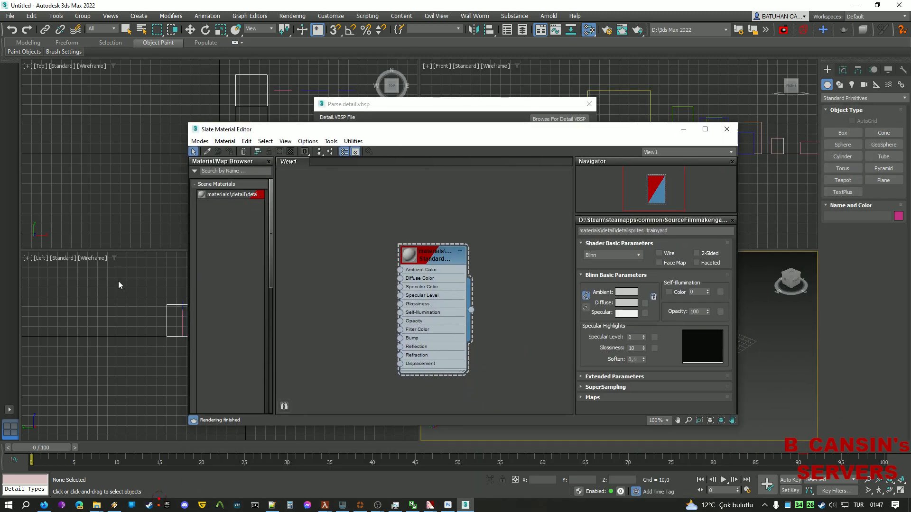
pyautogui.click(96, 505)
pyautogui.click(73, 475)
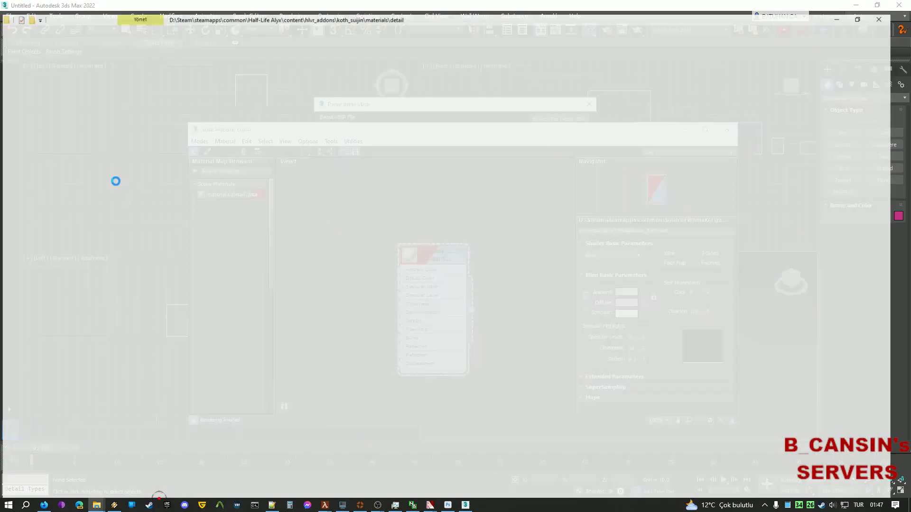
# Add detailsprites_trainyard.tga from the folder as a bitmap node in the Slate view.
pyautogui.moveTo(403, 4); pyautogui.dragTo(683, 78)
pyautogui.click(667, 200)
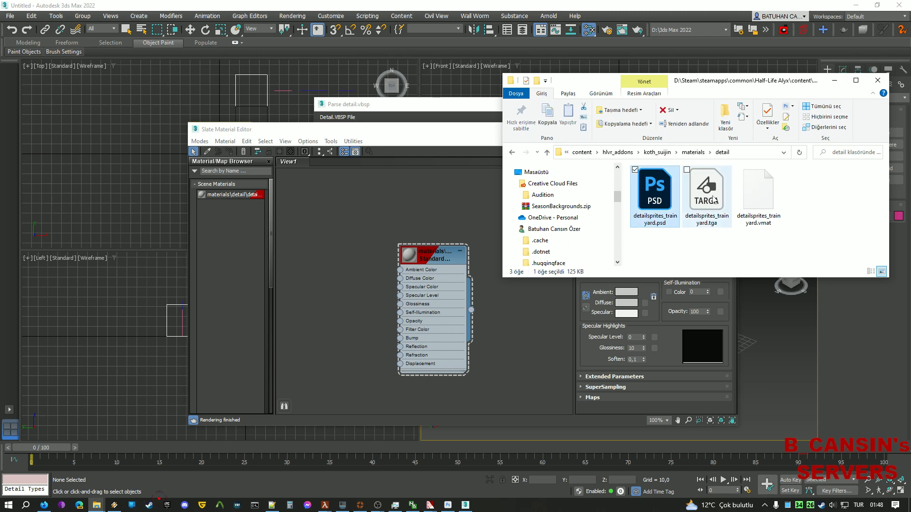
pyautogui.click(707, 200)
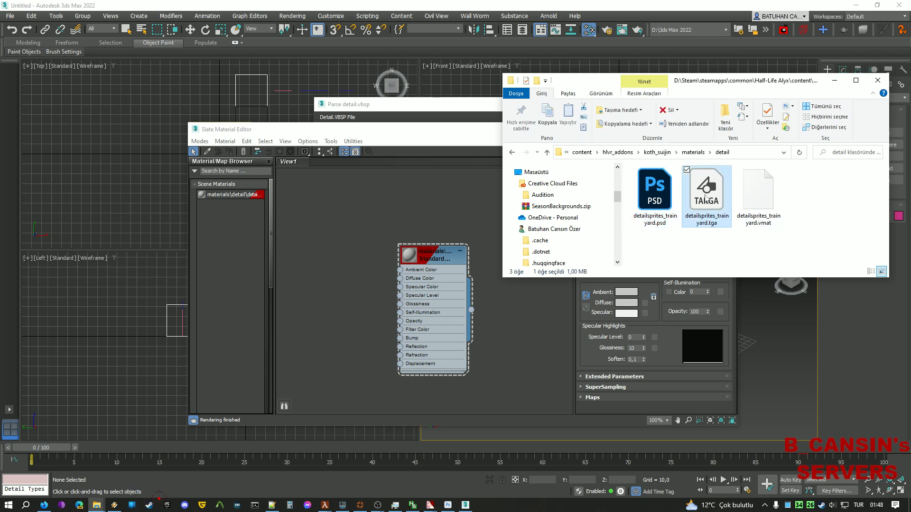
pyautogui.moveTo(706, 199); pyautogui.dragTo(345, 253)
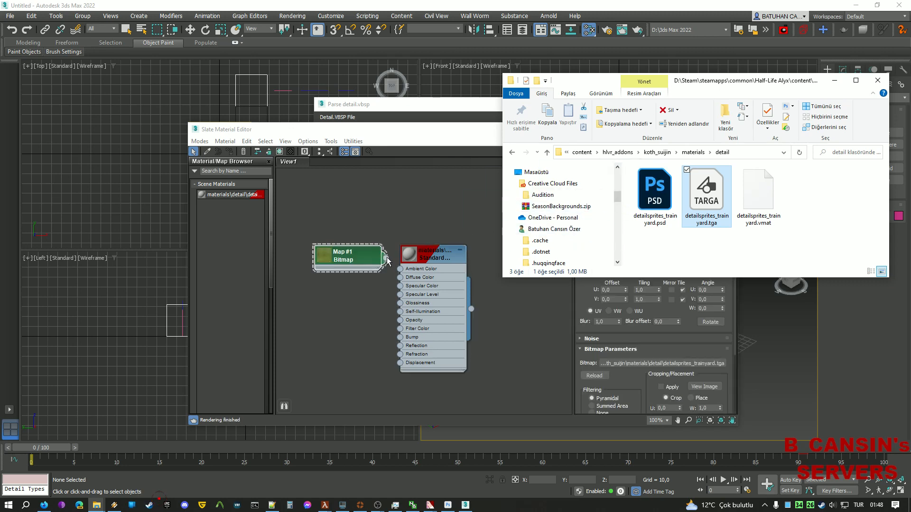
pyautogui.click(393, 272)
# Wire the TGA bitmap into the material's Diffuse Color so the box turns green.
pyautogui.moveTo(386, 258); pyautogui.dragTo(400, 277)
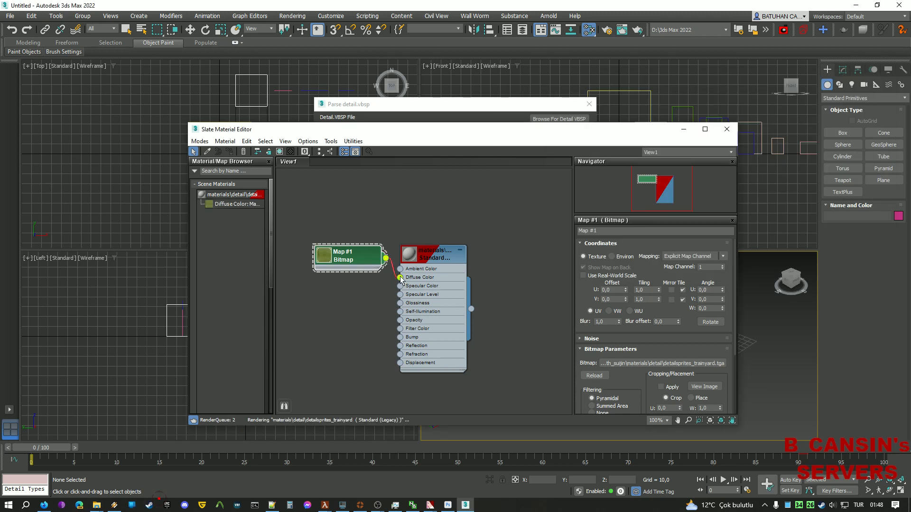
pyautogui.moveTo(498, 133); pyautogui.dragTo(338, 82)
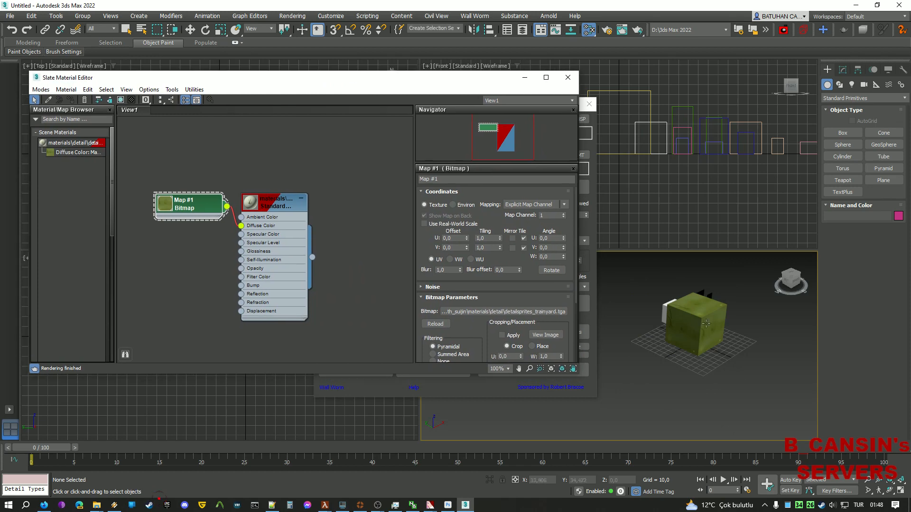
pyautogui.click(706, 334)
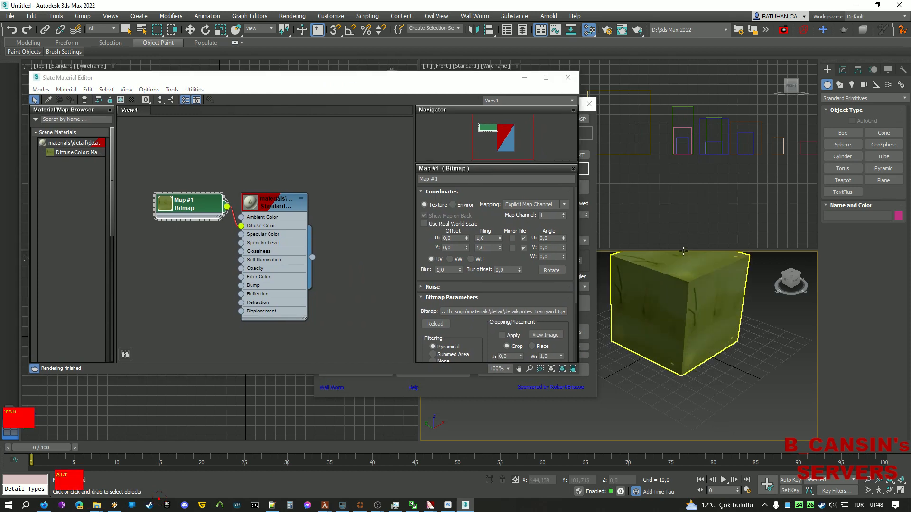
pyautogui.hotkey('alt', 'Tab')
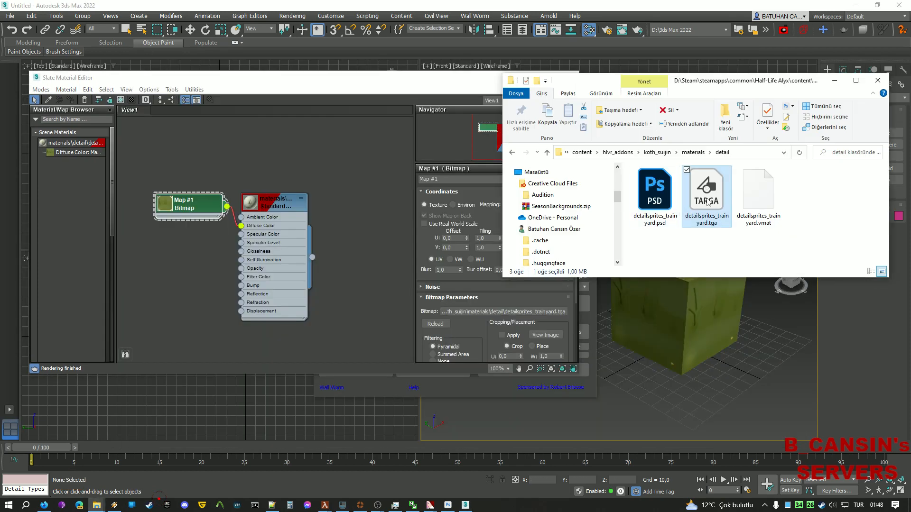
# Add detailsprites_trainyard.psd as a bitmap node and wire it into the material's Opacity.
pyautogui.click(666, 200)
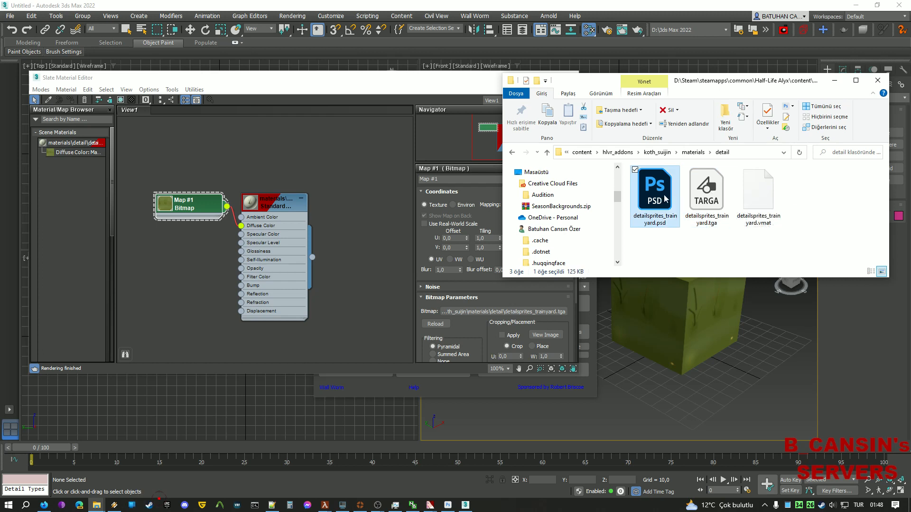
pyautogui.moveTo(665, 196); pyautogui.dragTo(362, 260)
pyautogui.moveTo(190, 269); pyautogui.dragTo(185, 265)
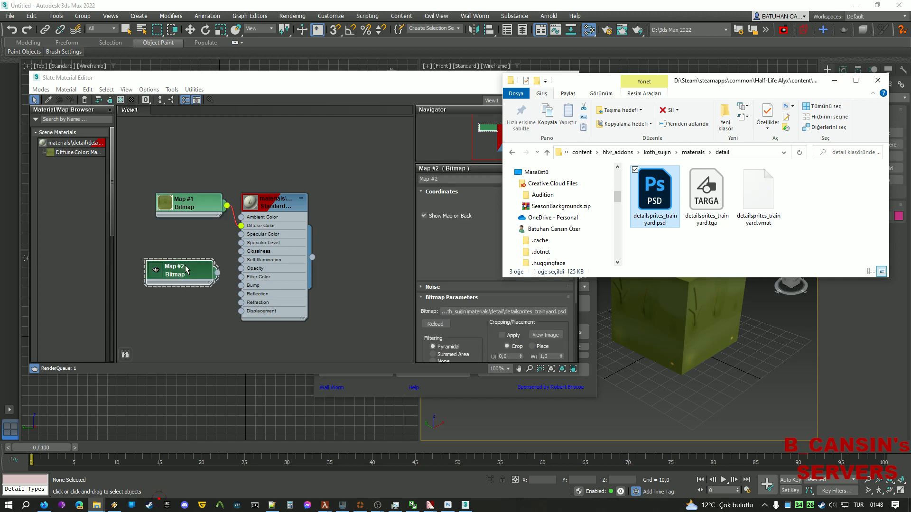
pyautogui.moveTo(217, 272); pyautogui.dragTo(241, 240)
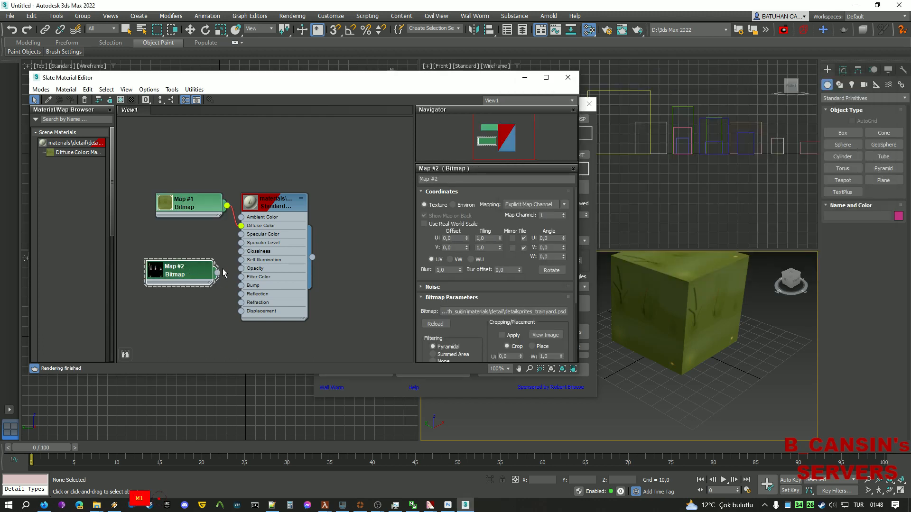
pyautogui.moveTo(223, 273); pyautogui.dragTo(242, 270)
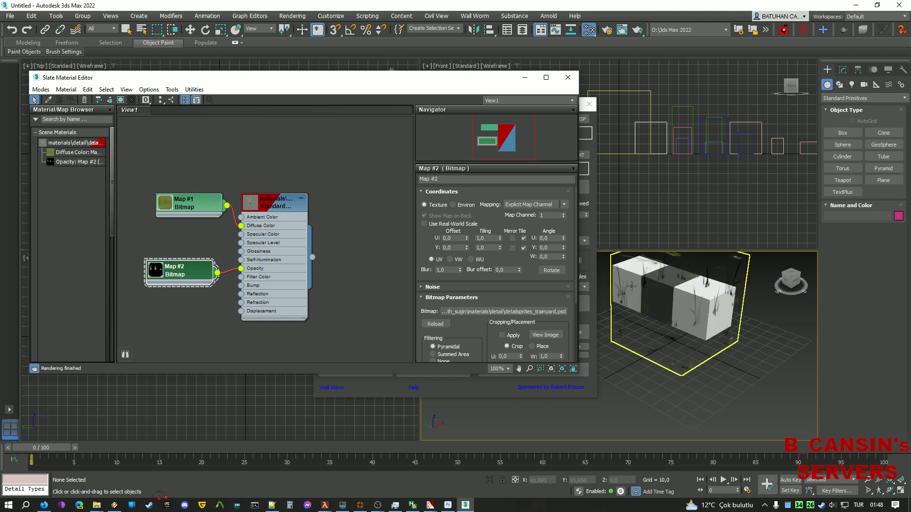
pyautogui.scroll(-2, 632, 286)
pyautogui.scroll(-2, 721, 347)
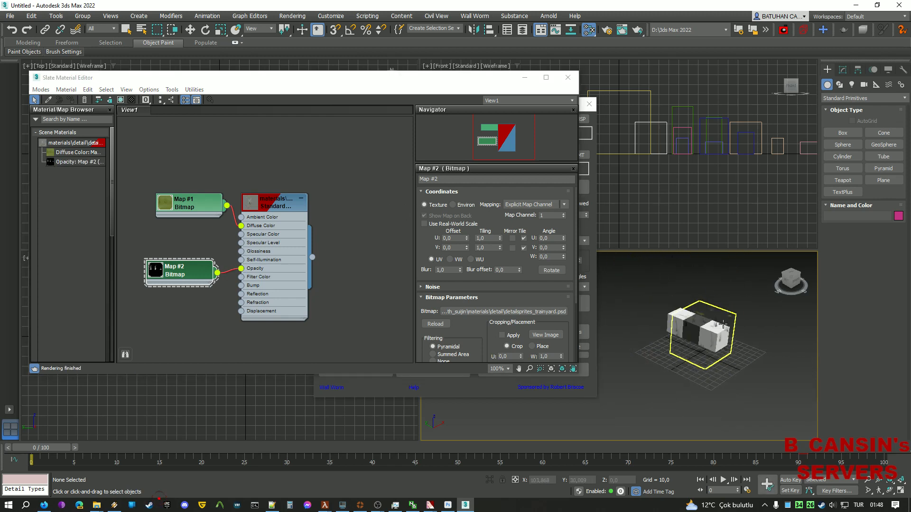
pyautogui.click(524, 77)
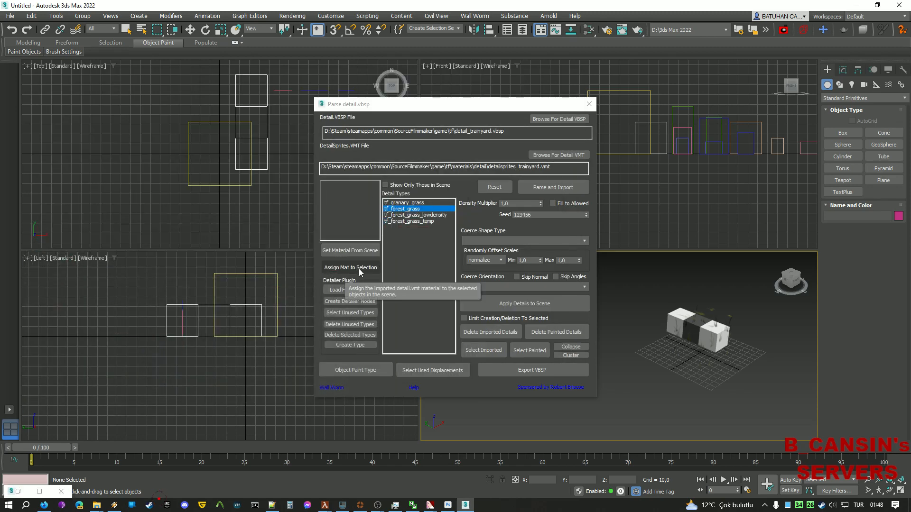
# Fetch the detailsprites_trainyard scene material into the detail parser as an instance.
pyautogui.click(349, 250)
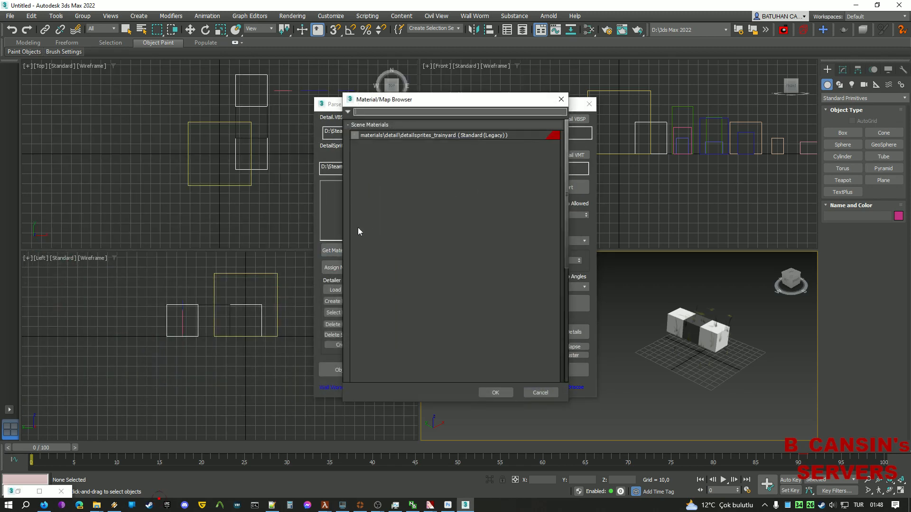
pyautogui.click(399, 134)
pyautogui.click(502, 393)
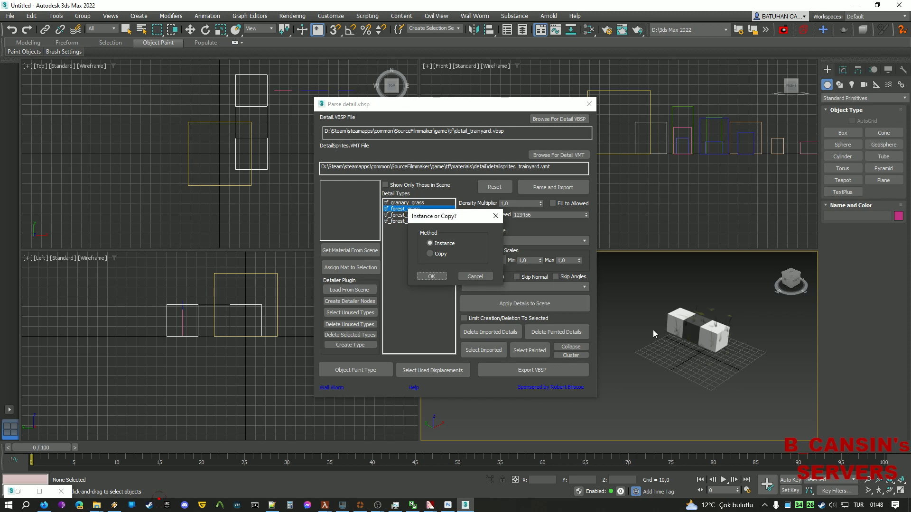
pyautogui.click(431, 276)
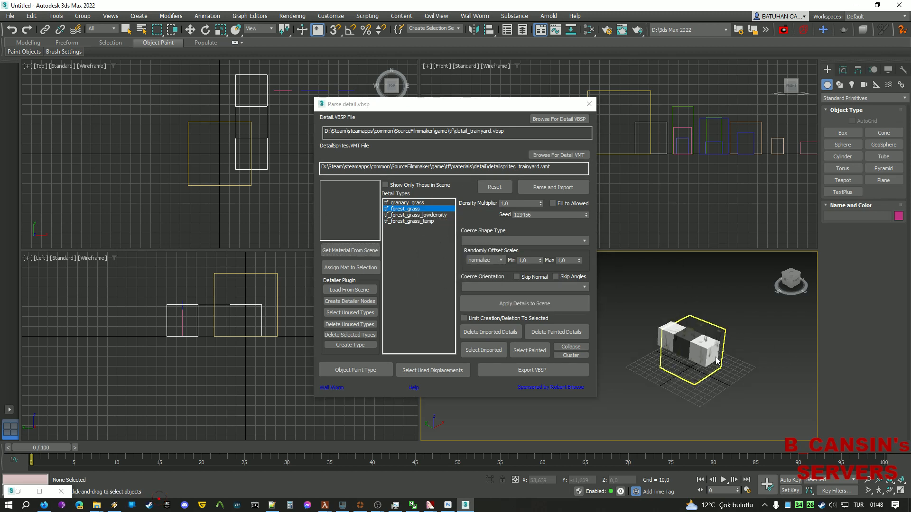
# Select the 46 imported detail objects and pan and orbit the perspective view to inspect them.
pyautogui.scroll(-3, 731, 370)
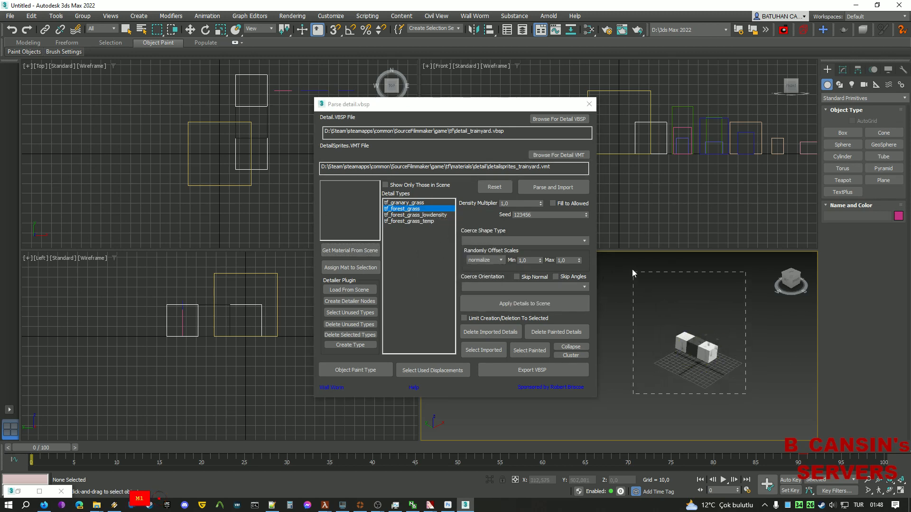
pyautogui.moveTo(616, 243); pyautogui.dragTo(616, 243)
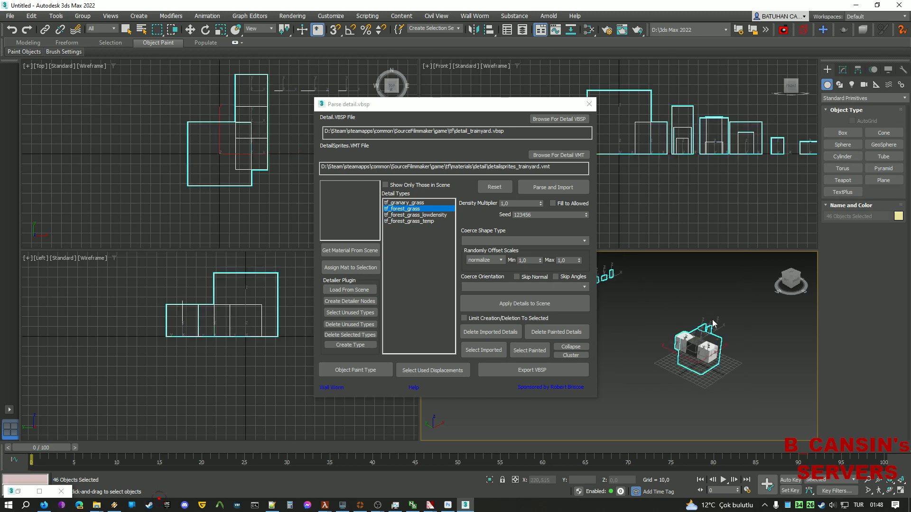
pyautogui.click(675, 290)
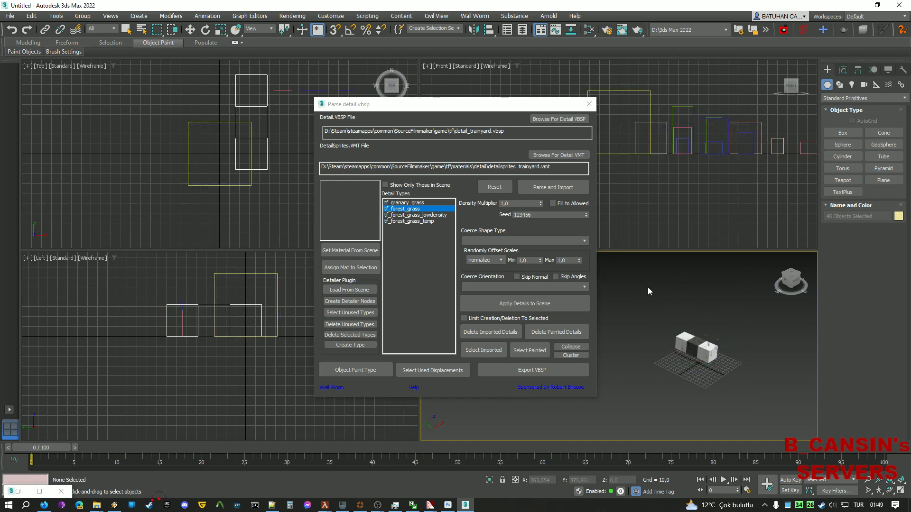
pyautogui.moveTo(648, 286); pyautogui.dragTo(713, 308, button='middle')
pyautogui.scroll(2, 642, 306)
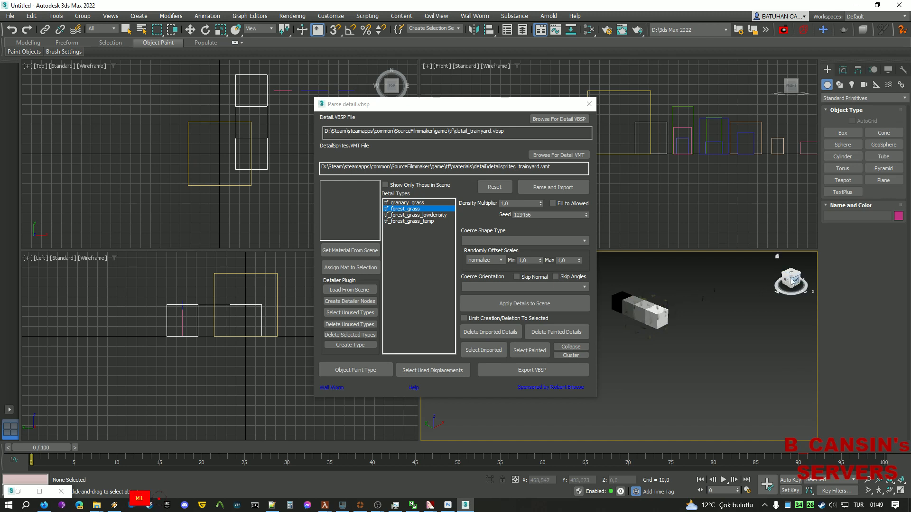
pyautogui.moveTo(791, 280); pyautogui.dragTo(598, 309)
pyautogui.scroll(5, 633, 311)
pyautogui.moveTo(674, 309); pyautogui.dragTo(754, 284, button='middle')
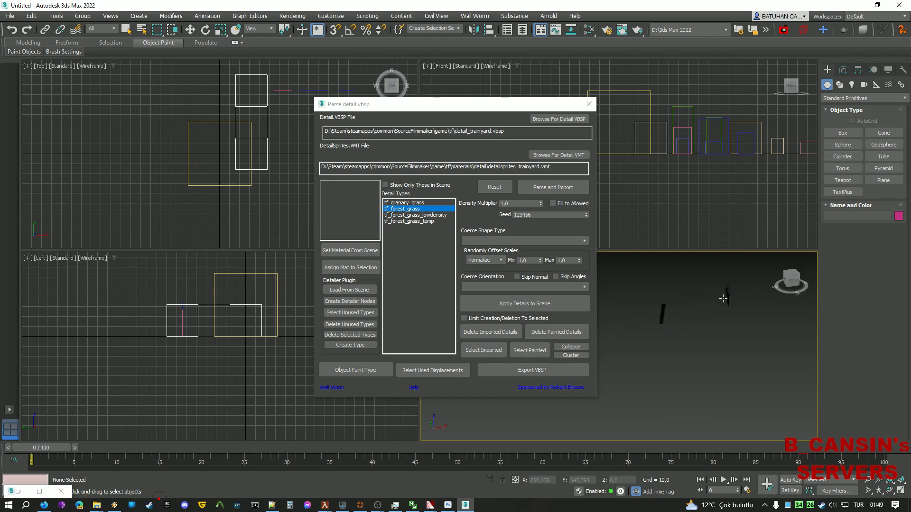
pyautogui.scroll(-4, 683, 320)
pyautogui.moveTo(682, 320); pyautogui.dragTo(770, 358, button='middle')
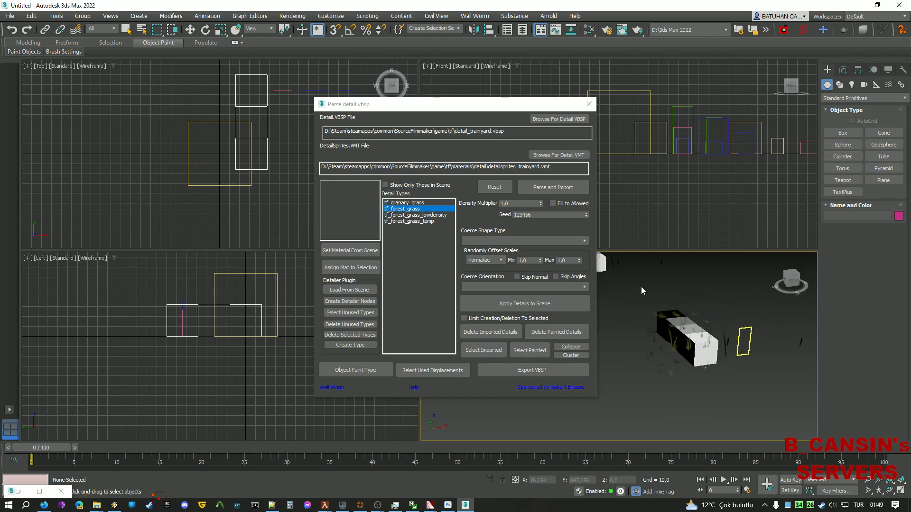
pyautogui.scroll(-2, 641, 287)
pyautogui.moveTo(676, 339); pyautogui.dragTo(718, 360, button='middle')
pyautogui.scroll(3, 645, 309)
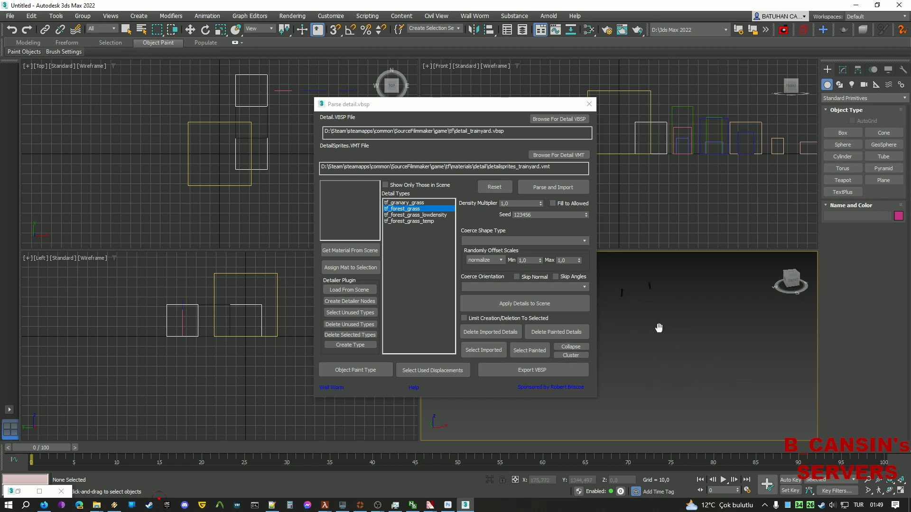
pyautogui.moveTo(659, 327); pyautogui.dragTo(669, 344, button='middle')
pyautogui.scroll(-2, 655, 323)
pyautogui.moveTo(634, 277); pyautogui.dragTo(677, 346, button='middle')
pyautogui.scroll(-3, 677, 346)
pyautogui.moveTo(764, 366); pyautogui.dragTo(692, 347, button='middle')
pyautogui.scroll(-4, 698, 360)
pyautogui.scroll(-2, 688, 344)
pyautogui.scroll(4, 688, 343)
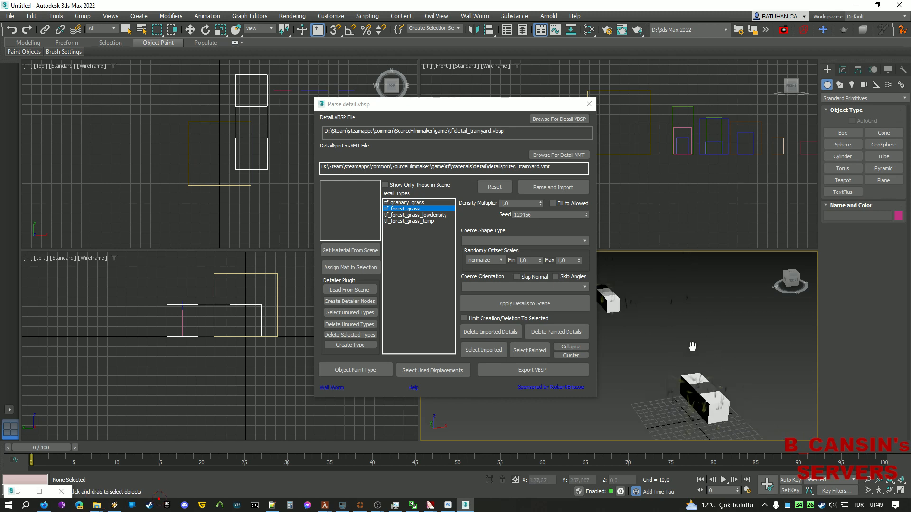
pyautogui.scroll(-4, 692, 358)
# Delete all scene objects and re-import the trainyard details with Parse and Import.
pyautogui.hotkey('ctrl', 'a')
pyautogui.press('Delete')
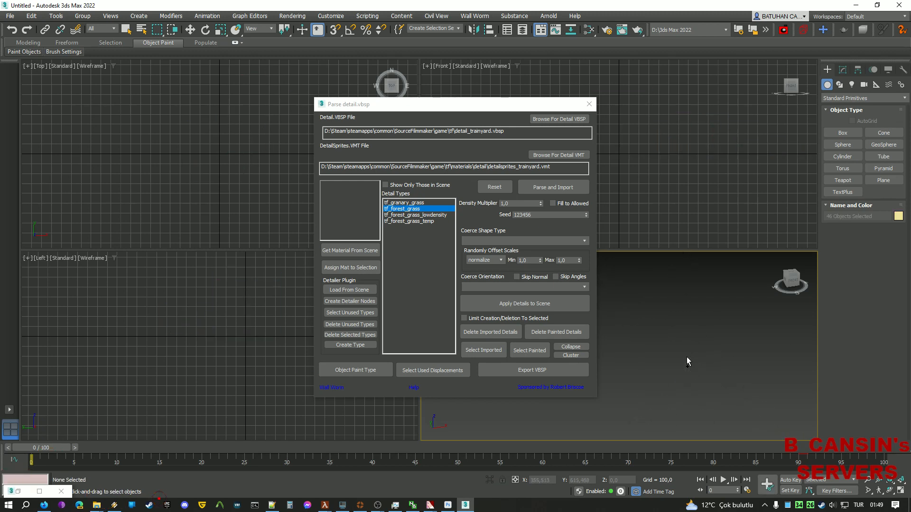
pyautogui.click(554, 186)
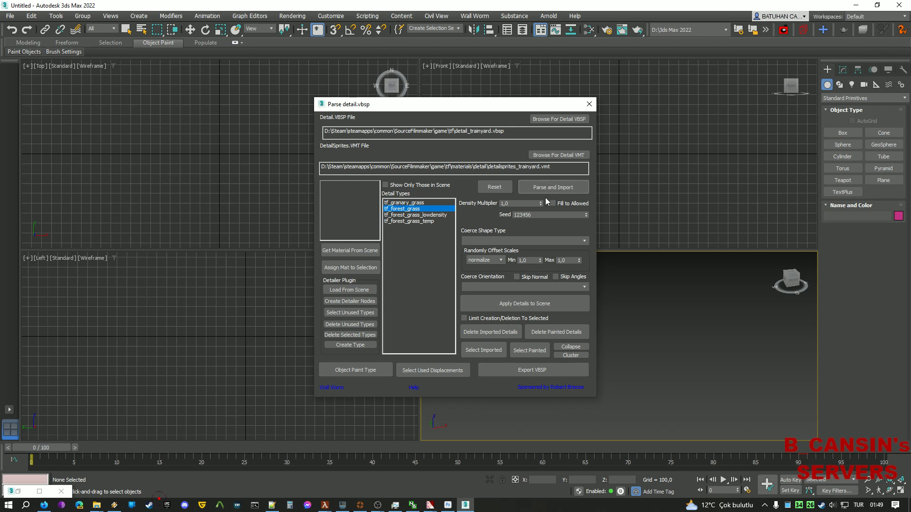
pyautogui.moveTo(777, 315); pyautogui.dragTo(749, 319, button='middle')
pyautogui.scroll(5, 726, 332)
pyautogui.scroll(4, 724, 332)
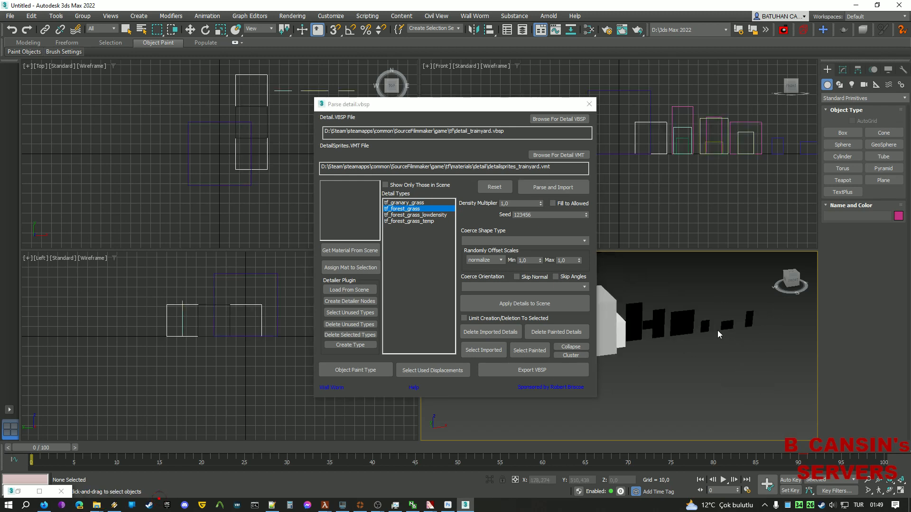
pyautogui.moveTo(792, 283); pyautogui.dragTo(788, 284)
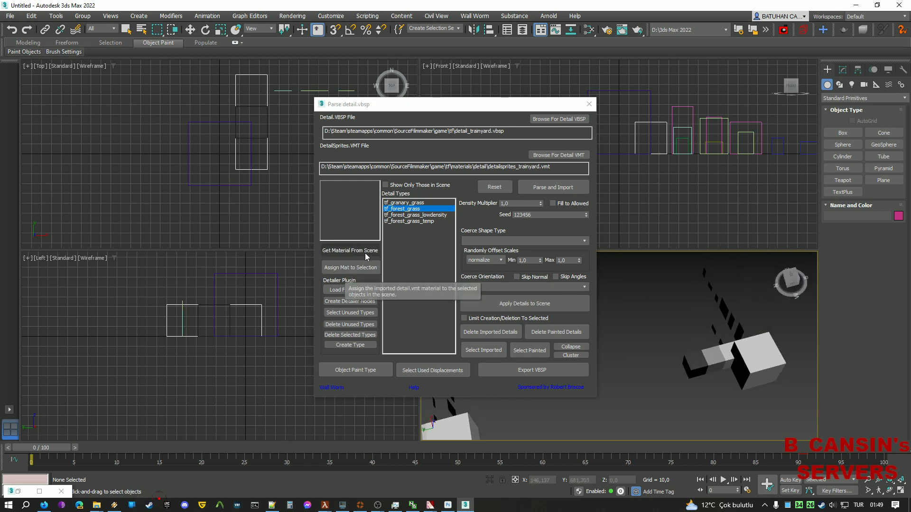
# Load the detailsprites scene material into the detail importer.
pyautogui.click(357, 267)
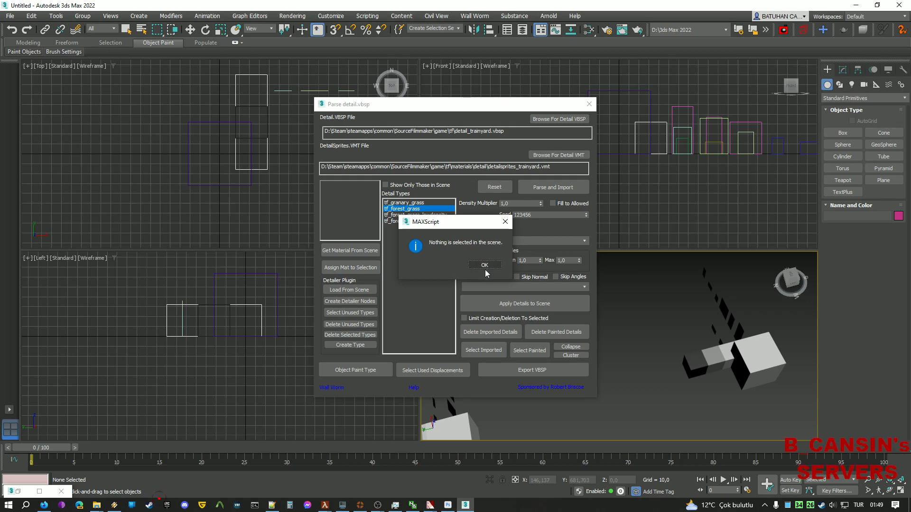
pyautogui.click(485, 265)
pyautogui.click(361, 252)
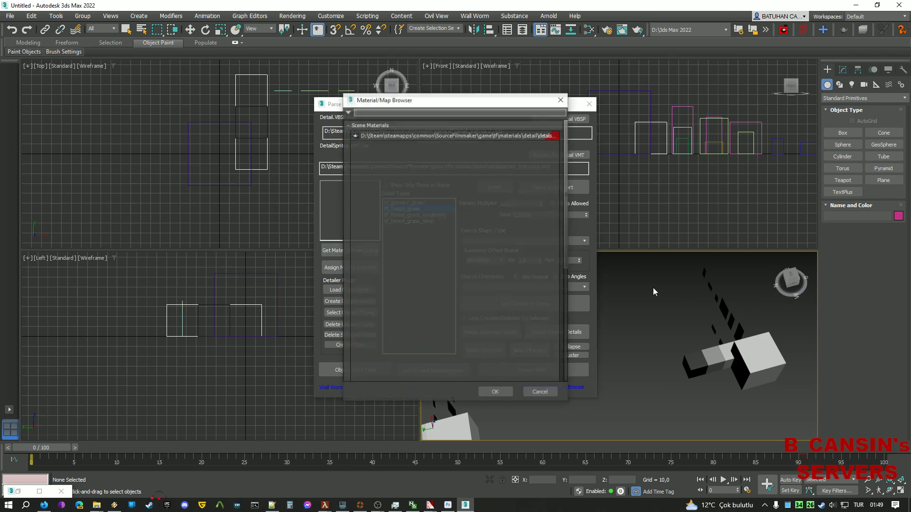
pyautogui.click(436, 138)
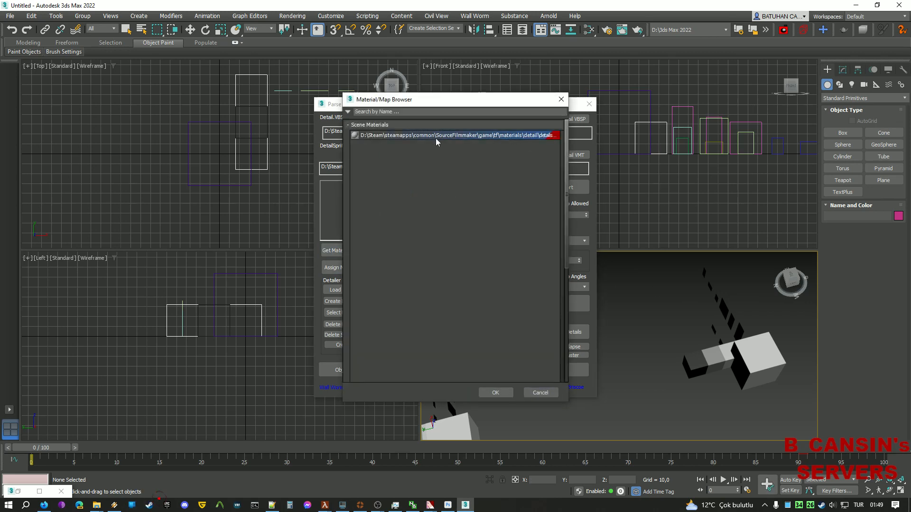
pyautogui.doubleClick(435, 138)
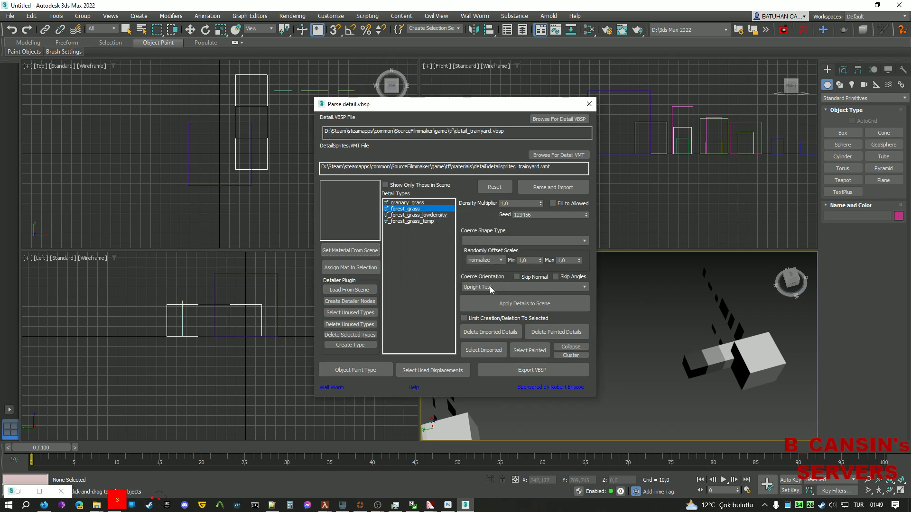
pyautogui.keyDown('alt'); pyautogui.moveTo(600, 338); pyautogui.dragTo(671, 301, button='middle'); pyautogui.keyUp('alt')
# Clear all the old material nodes from the Slate Material Editor.
pyautogui.press('m')
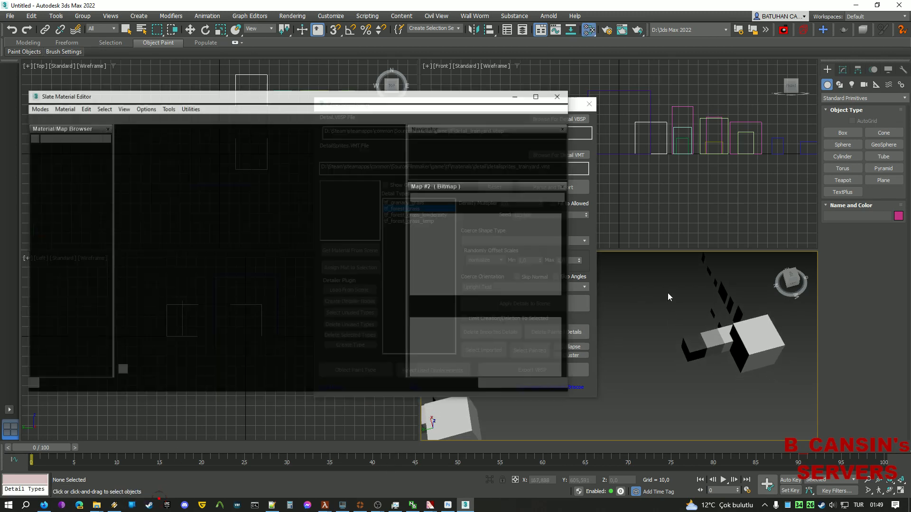
pyautogui.scroll(-5, 238, 198)
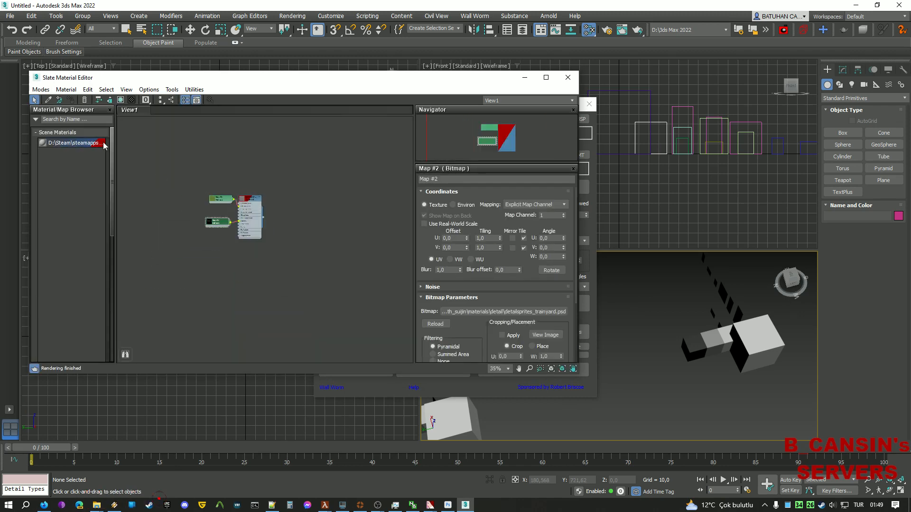
pyautogui.scroll(5, 135, 150)
pyautogui.scroll(3, 280, 209)
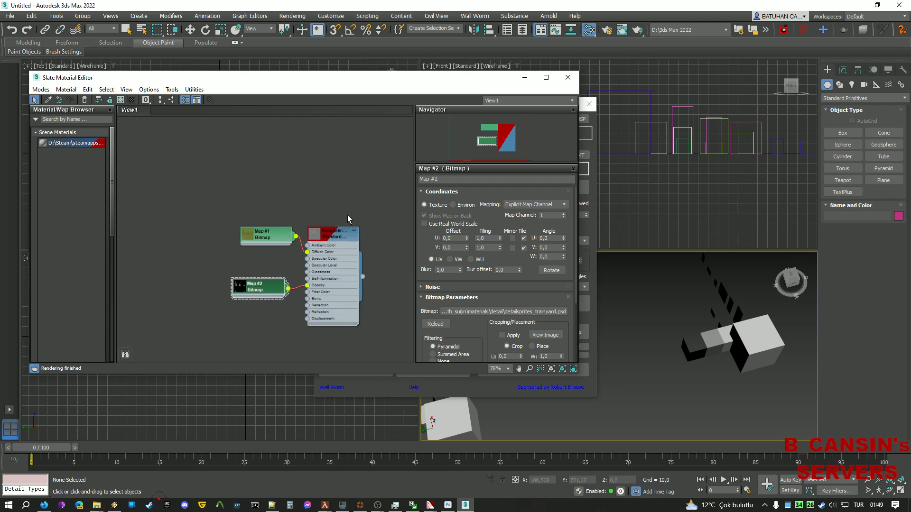
pyautogui.scroll(-3, 358, 254)
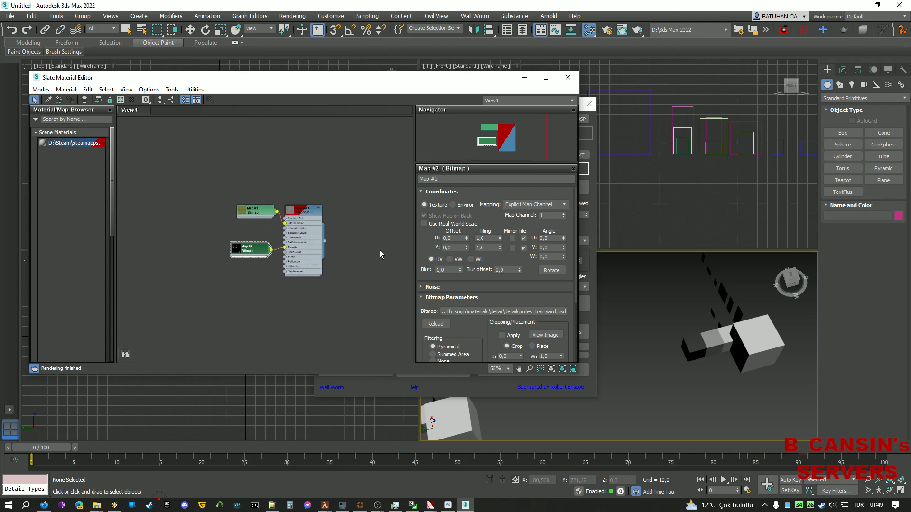
pyautogui.moveTo(362, 297); pyautogui.dragTo(206, 176)
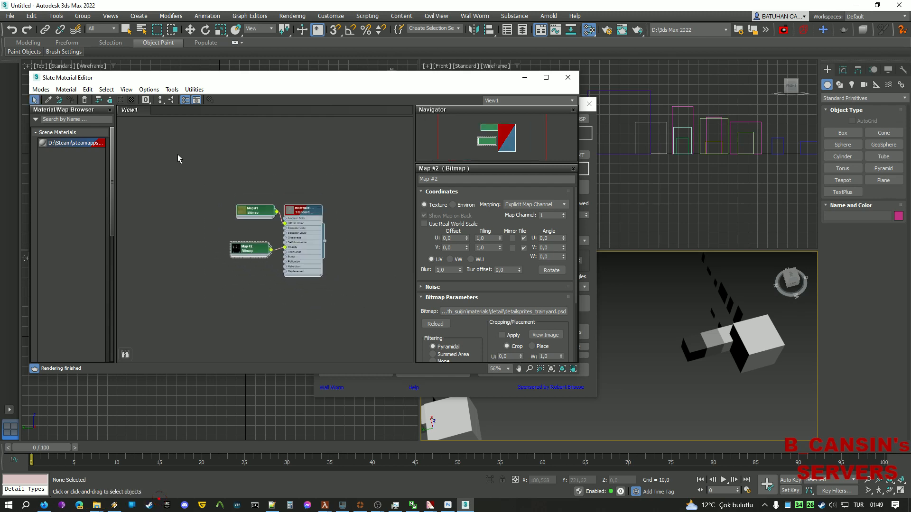
pyautogui.press('Delete')
# Add the scene material as an instance node, then delete every object in the scene.
pyautogui.moveTo(71, 144); pyautogui.dragTo(334, 302)
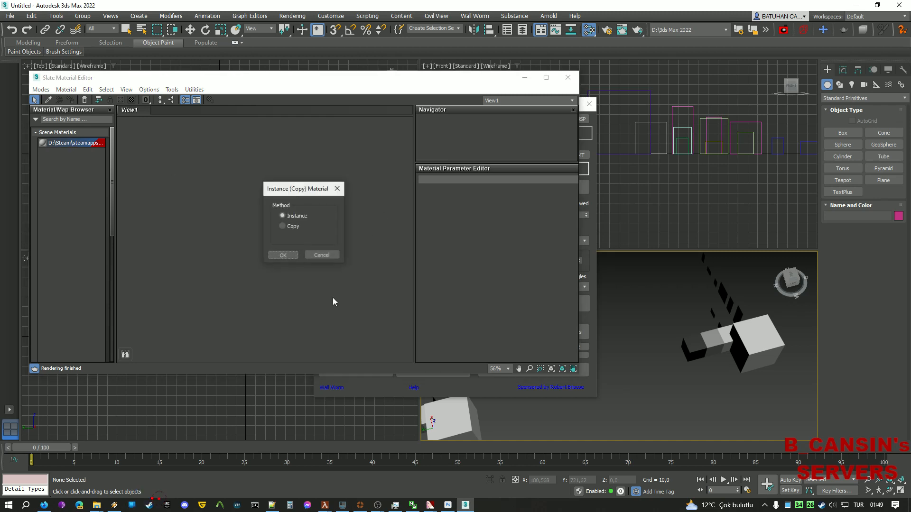
pyautogui.click(282, 254)
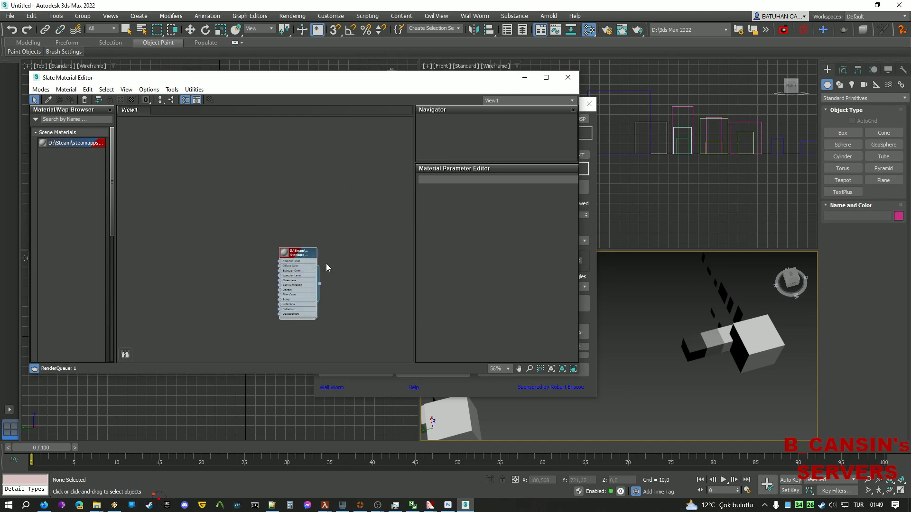
pyautogui.doubleClick(291, 265)
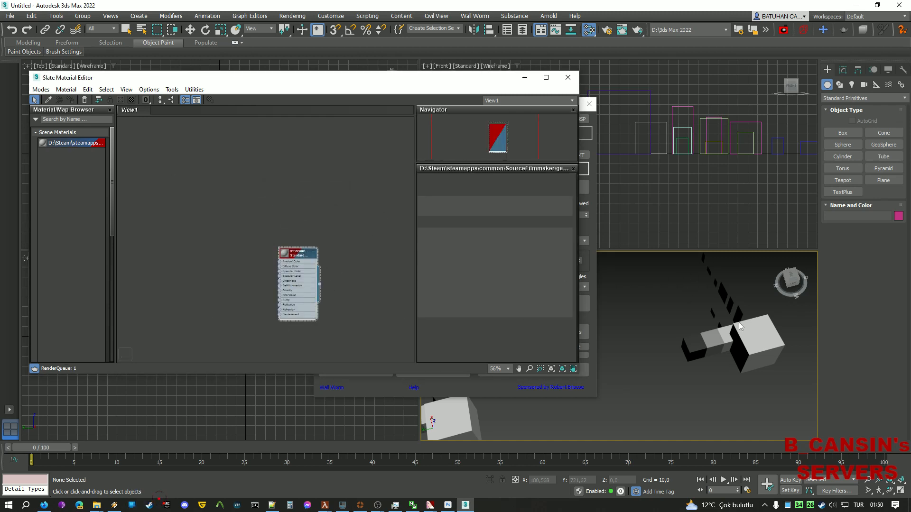
pyautogui.moveTo(769, 378); pyautogui.dragTo(639, 274)
pyautogui.press('Delete')
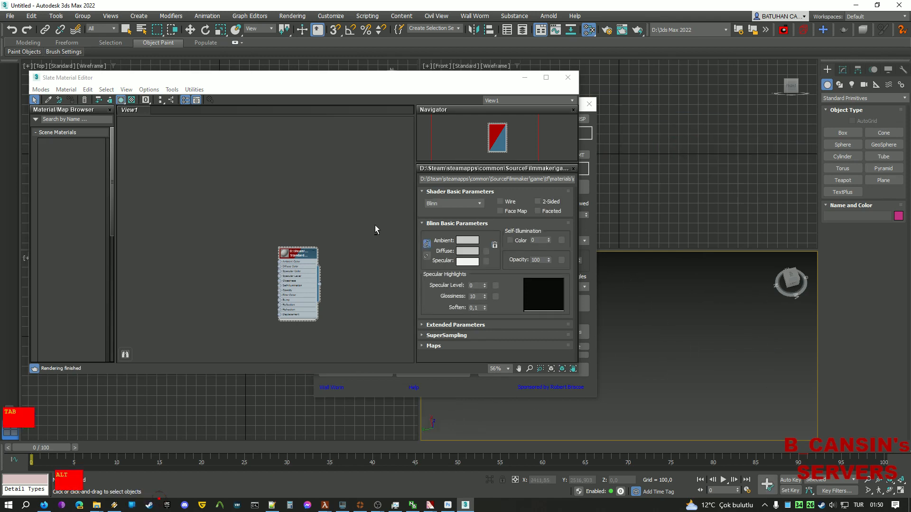
# Add detailsprites_trainyard.psd and detailsprites_trainyard.tga from Explorer as bitmap nodes.
pyautogui.hotkey('alt', 'Tab')
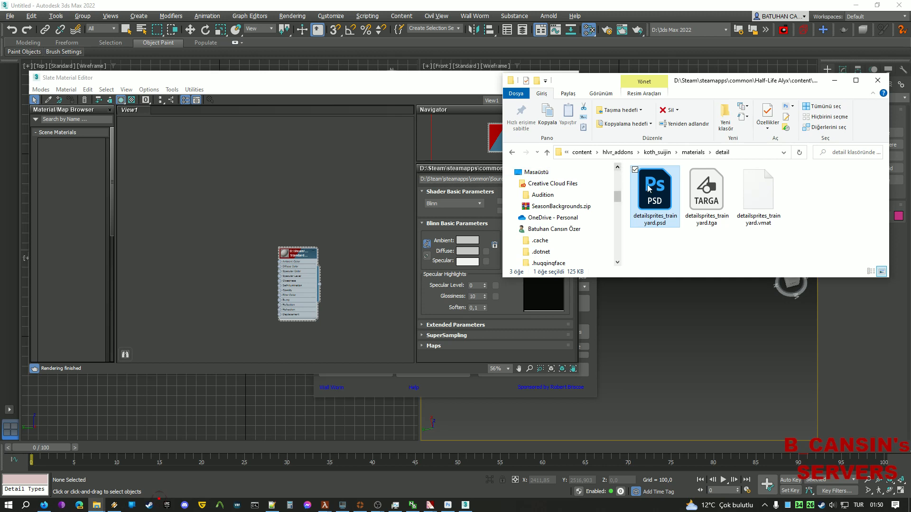
pyautogui.moveTo(649, 189); pyautogui.dragTo(198, 271)
pyautogui.moveTo(225, 243); pyautogui.dragTo(225, 244)
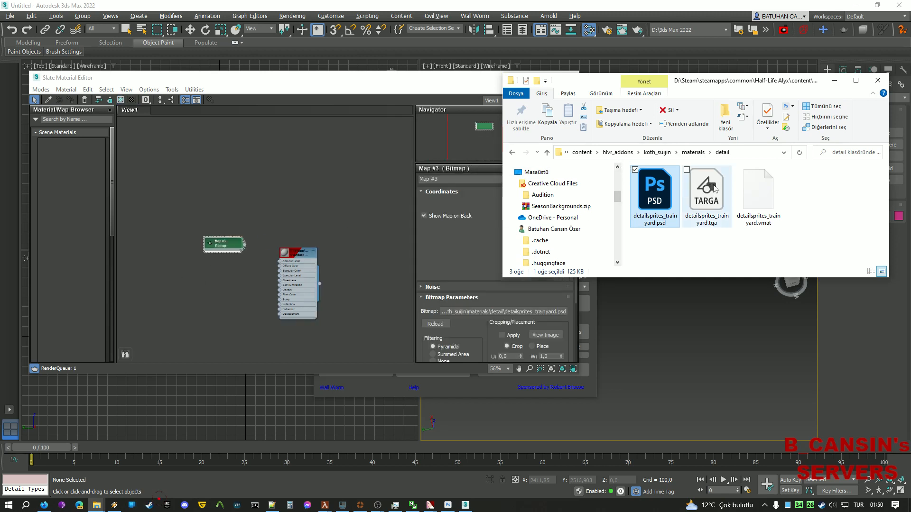
pyautogui.moveTo(707, 190); pyautogui.dragTo(217, 285)
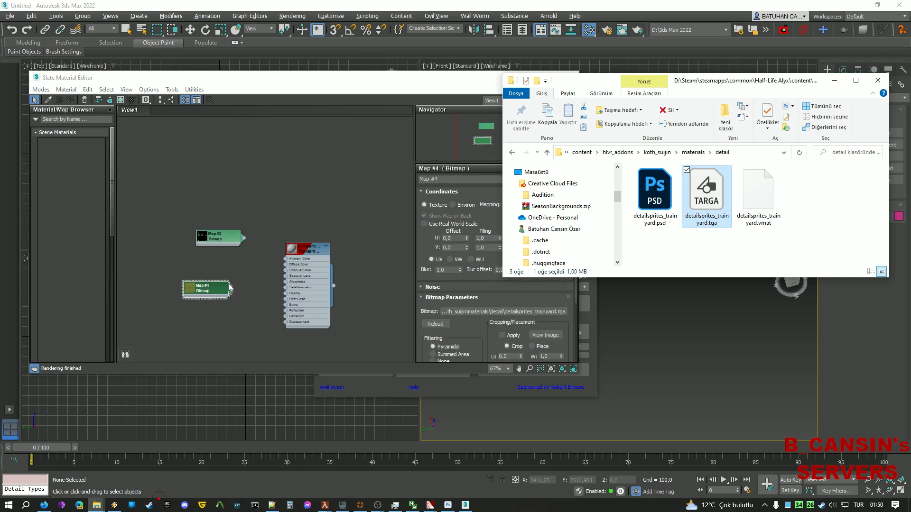
# Wire the TGA bitmap to Diffuse Color and the PSD bitmap to the material, then move the editor aside.
pyautogui.scroll(1, 250, 275)
pyautogui.click(262, 274)
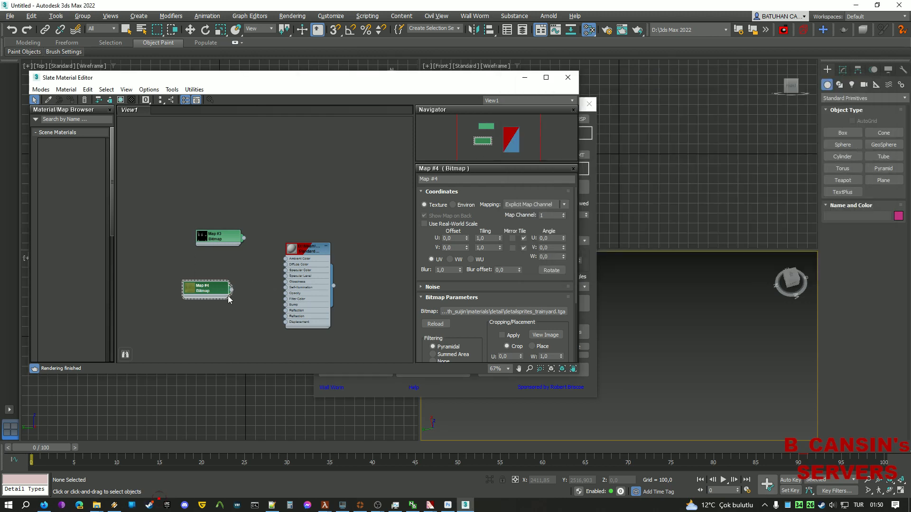
pyautogui.moveTo(233, 290); pyautogui.dragTo(285, 265)
pyautogui.moveTo(243, 238); pyautogui.dragTo(286, 294)
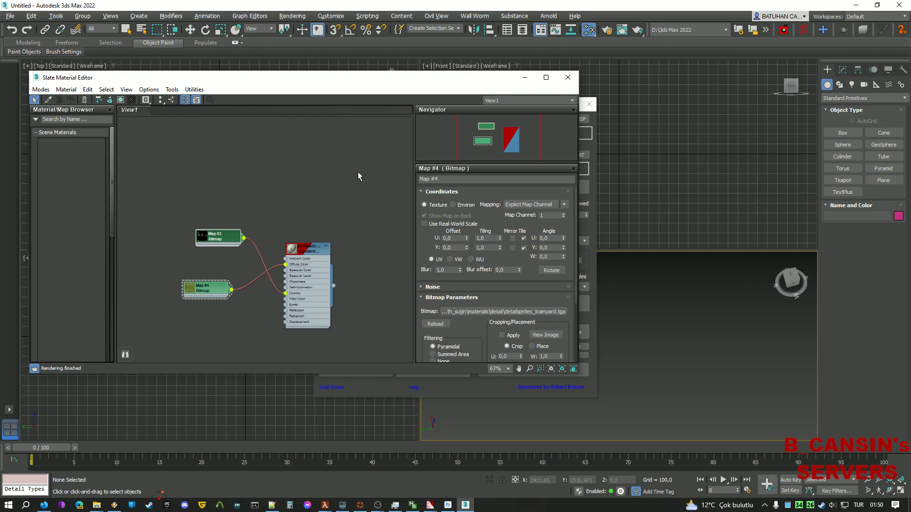
pyautogui.moveTo(415, 82); pyautogui.dragTo(0, 91)
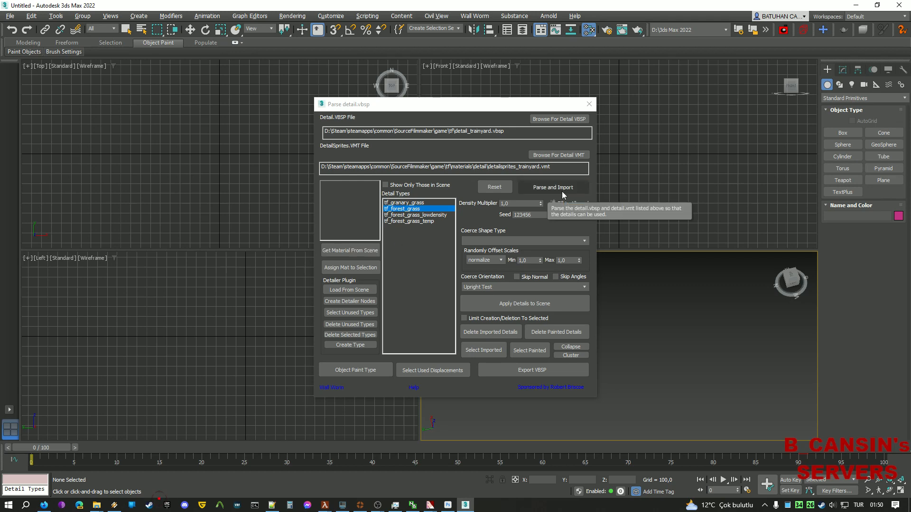
# Reset the detail import settings and change the game folder in the VBSP and VMT paths to tf.
pyautogui.click(495, 187)
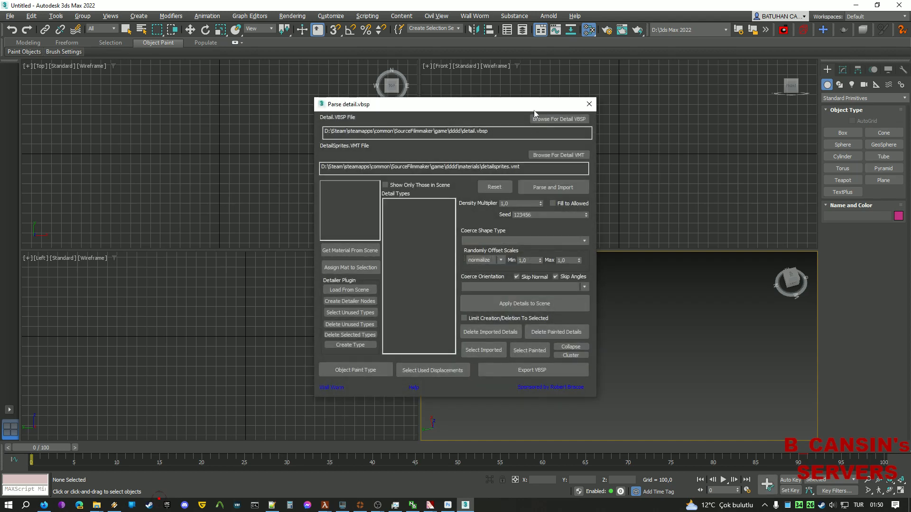
pyautogui.click(559, 118)
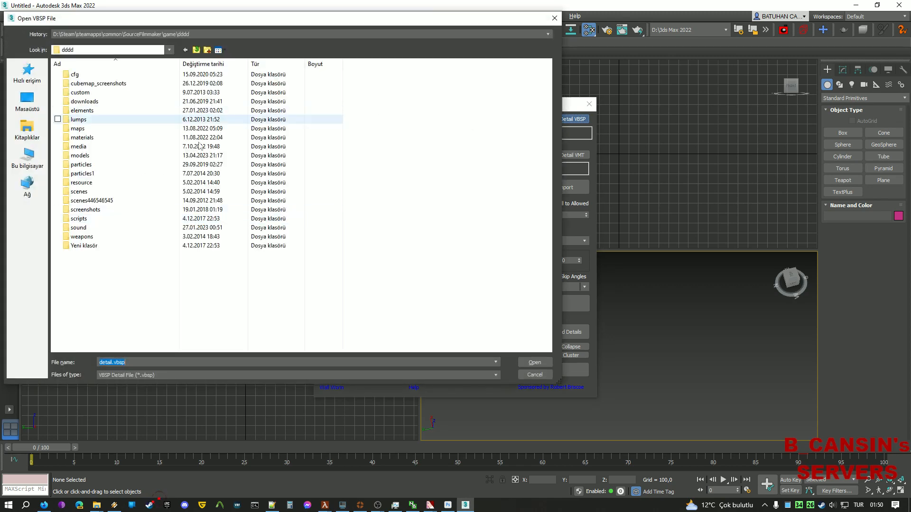
pyautogui.click(534, 375)
pyautogui.doubleClick(443, 132)
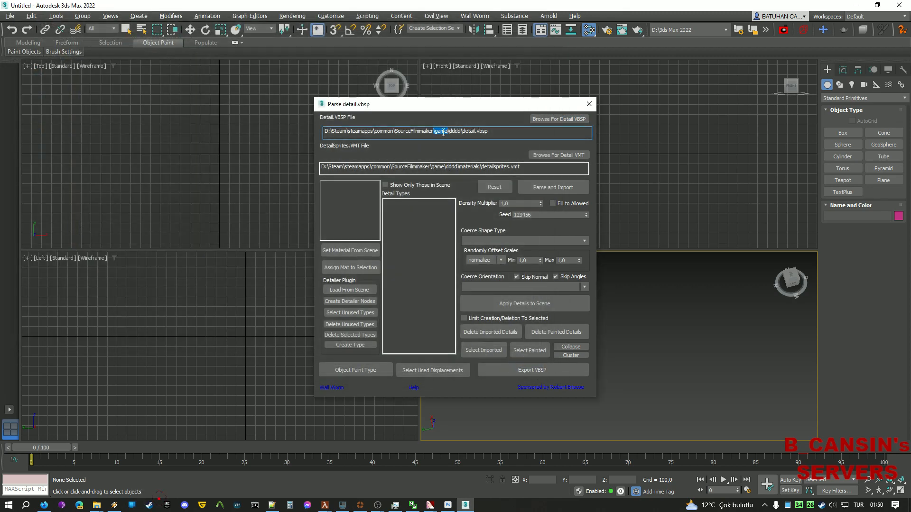
pyautogui.write('tf')
pyautogui.doubleClick(451, 166)
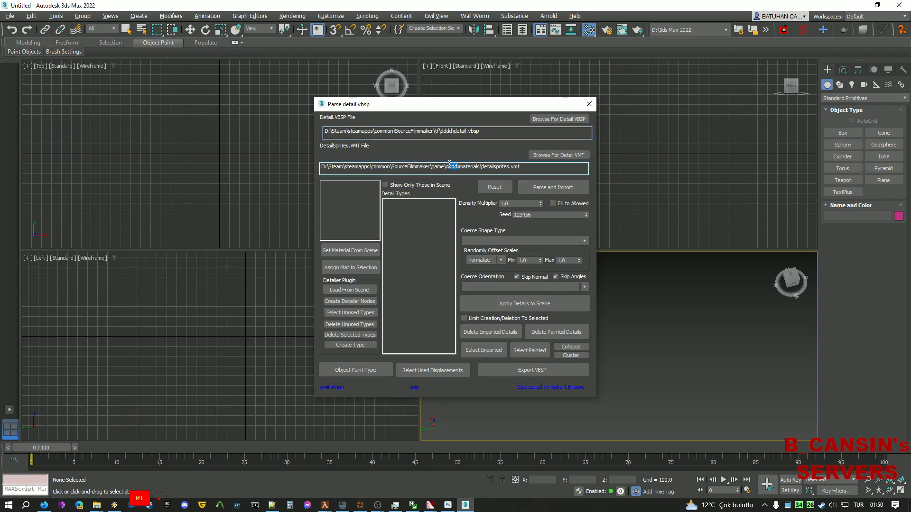
pyautogui.write('tf')
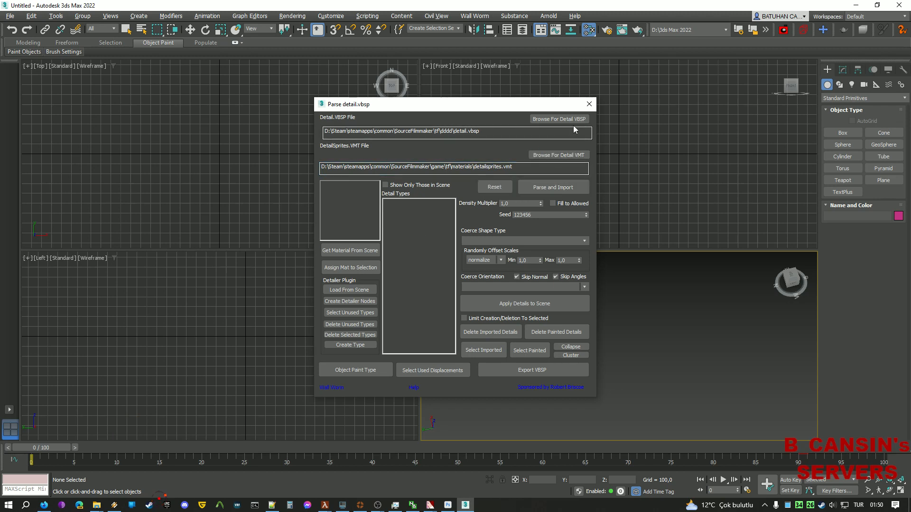
# Load tf\detail_trainyard.vbsp as the detail VBSP file.
pyautogui.click(558, 119)
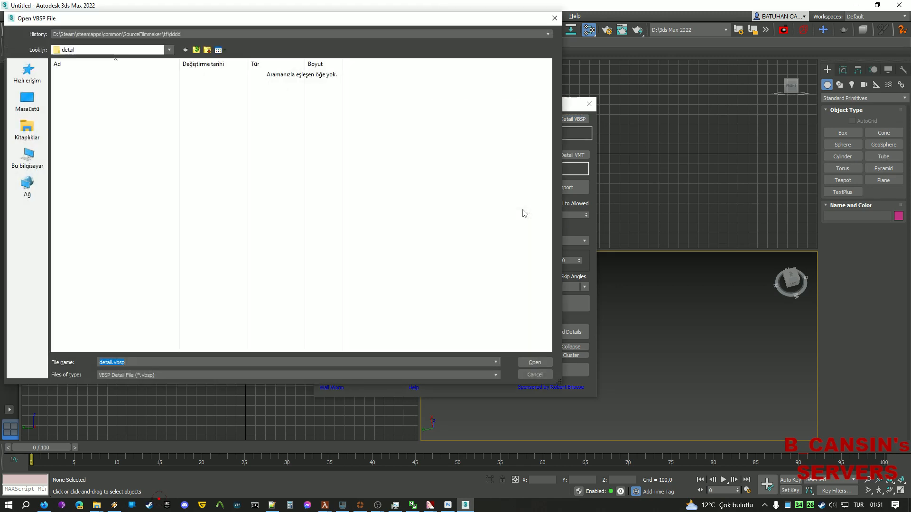
pyautogui.click(347, 34)
pyautogui.click(332, 48)
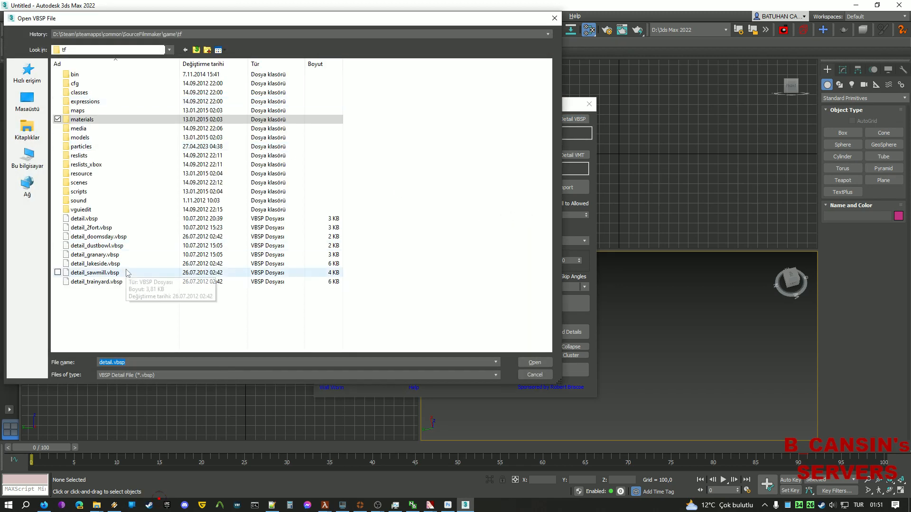
pyautogui.doubleClick(114, 283)
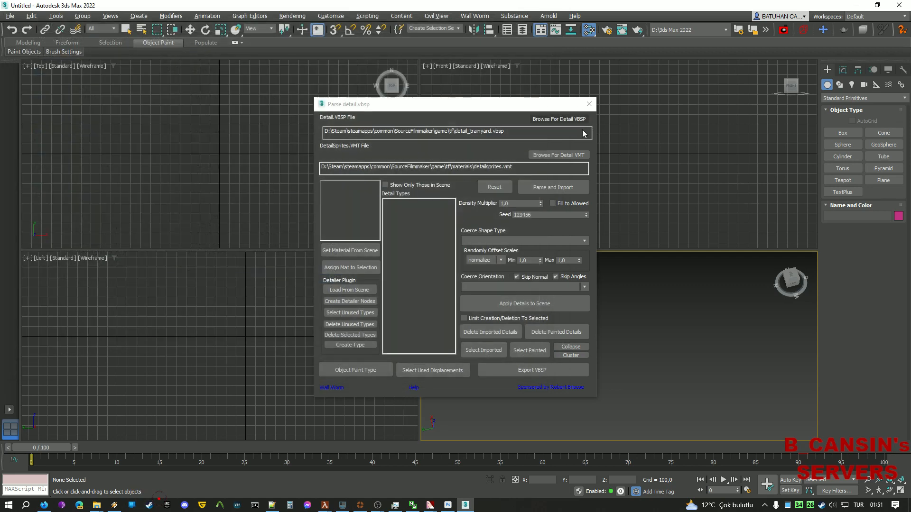
# Load materials\detail\detailsprites_trainyard.vmt as the detail sprite material.
pyautogui.click(556, 156)
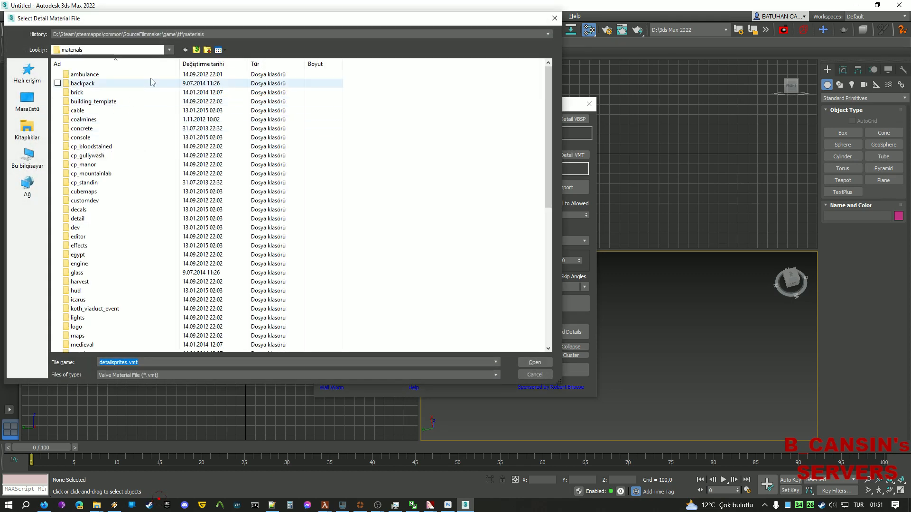
pyautogui.click(207, 35)
pyautogui.click(180, 44)
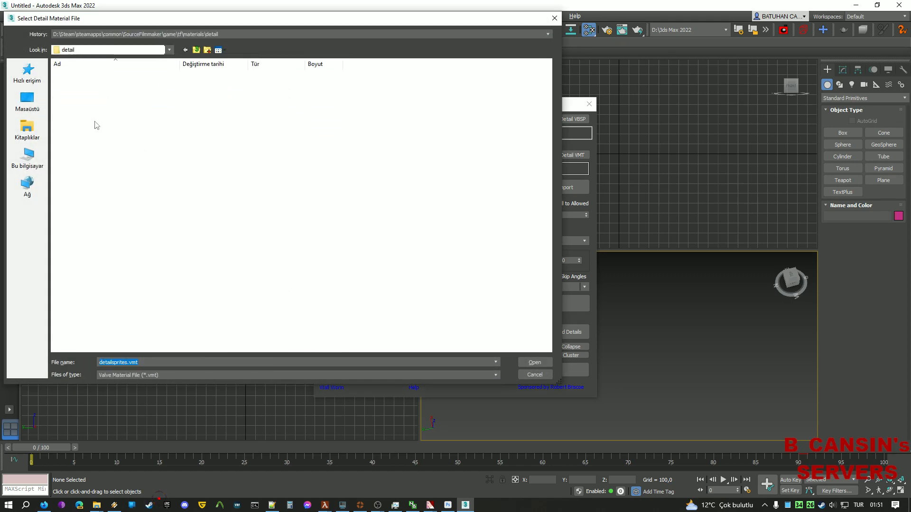
pyautogui.click(128, 130)
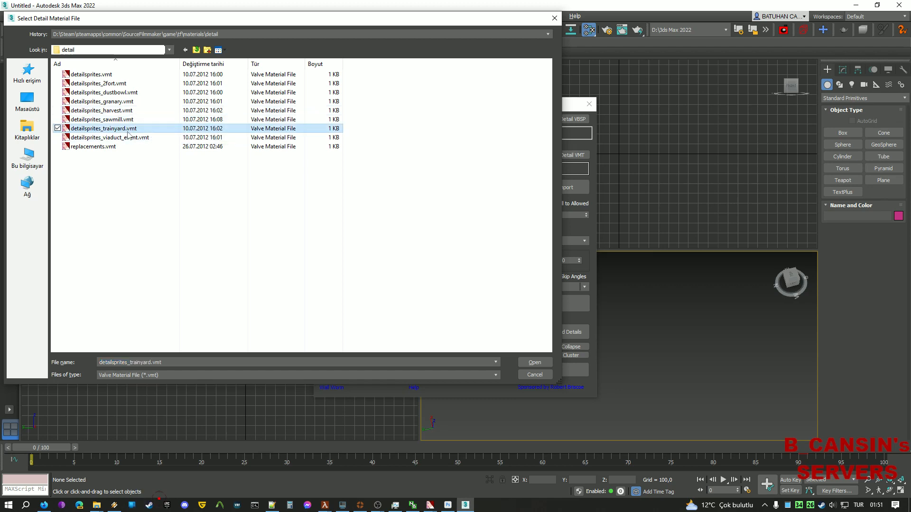
pyautogui.doubleClick(156, 129)
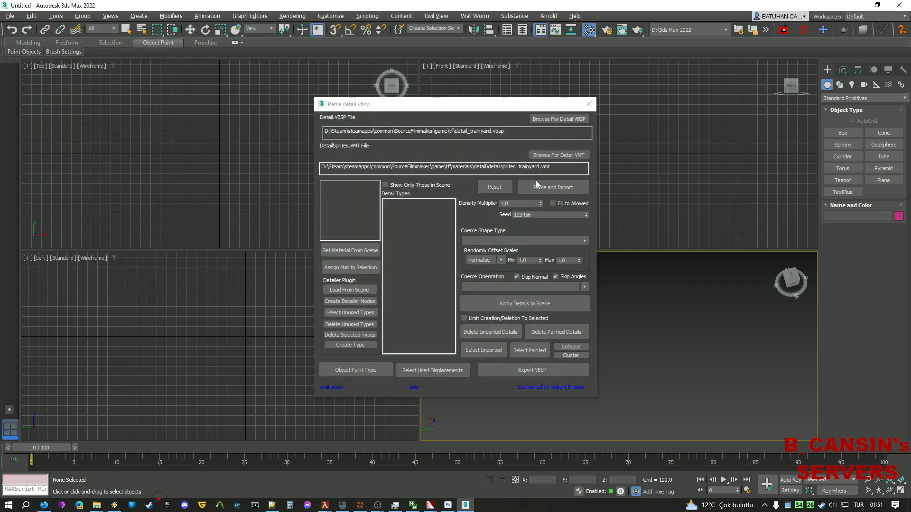
# Turn off Skip Normal and Skip Angles and parse and import the trainyard details.
pyautogui.click(517, 276)
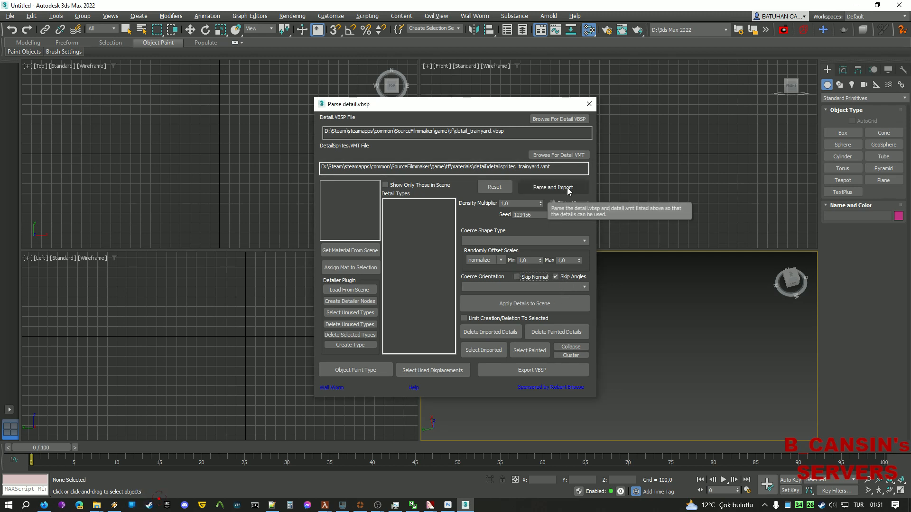
pyautogui.click(583, 279)
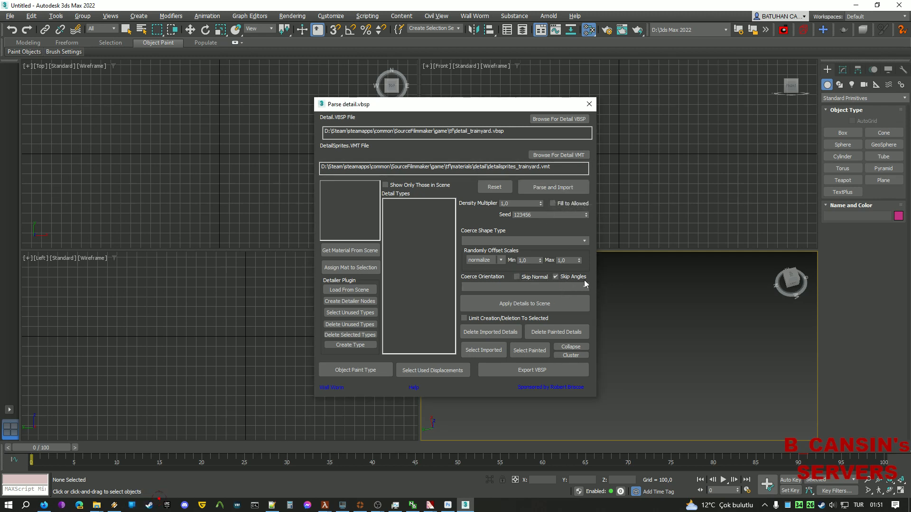
pyautogui.click(560, 188)
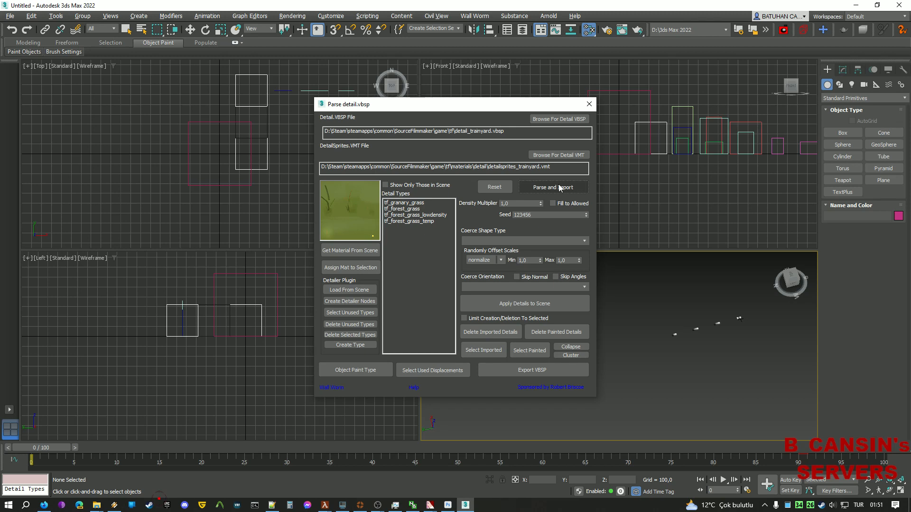
# Zoom and orbit the Perspective viewport to inspect the imported grass sprites.
pyautogui.scroll(10, 681, 306)
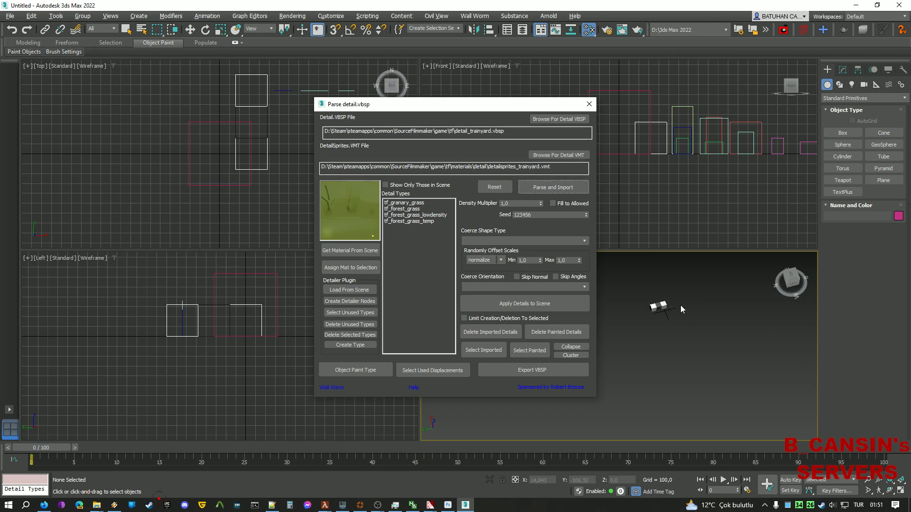
pyautogui.moveTo(791, 279); pyautogui.dragTo(745, 254)
pyautogui.scroll(4, 734, 341)
pyautogui.scroll(4, 676, 335)
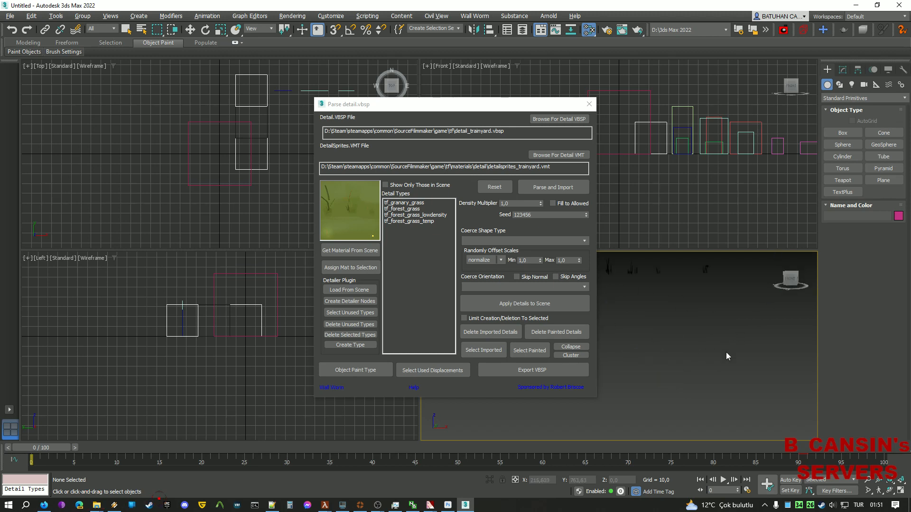
pyautogui.scroll(-4, 718, 341)
pyautogui.moveTo(716, 338)
pyautogui.mouseDown(button='middle')
pyautogui.moveTo(764, 342)
pyautogui.moveTo(716, 352)
pyautogui.moveTo(731, 346)
pyautogui.moveTo(707, 331)
pyautogui.mouseUp(button='middle')
pyautogui.scroll(1, 764, 341)
pyautogui.scroll(3, 722, 352)
pyautogui.scroll(-4, 717, 342)
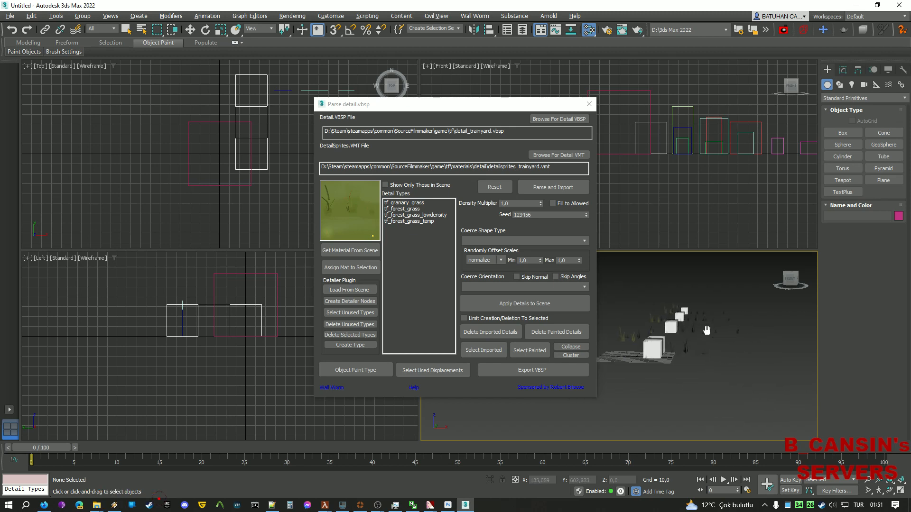
# Browse the tf_forest_grass, tf_forest_grass_lowdensity and tf_forest_grass_temp detail types, ending on tf_forest_grass.
pyautogui.click(411, 210)
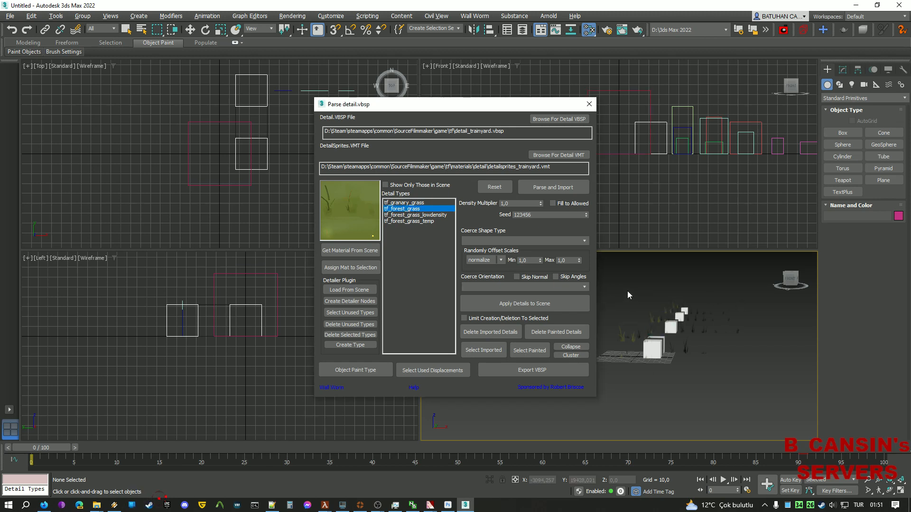
pyautogui.click(411, 216)
pyautogui.click(413, 221)
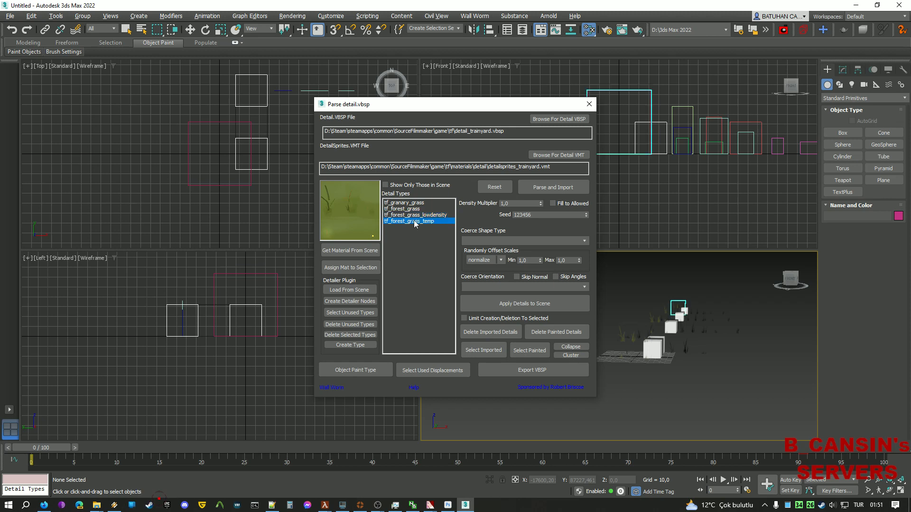
pyautogui.click(416, 216)
pyautogui.click(412, 209)
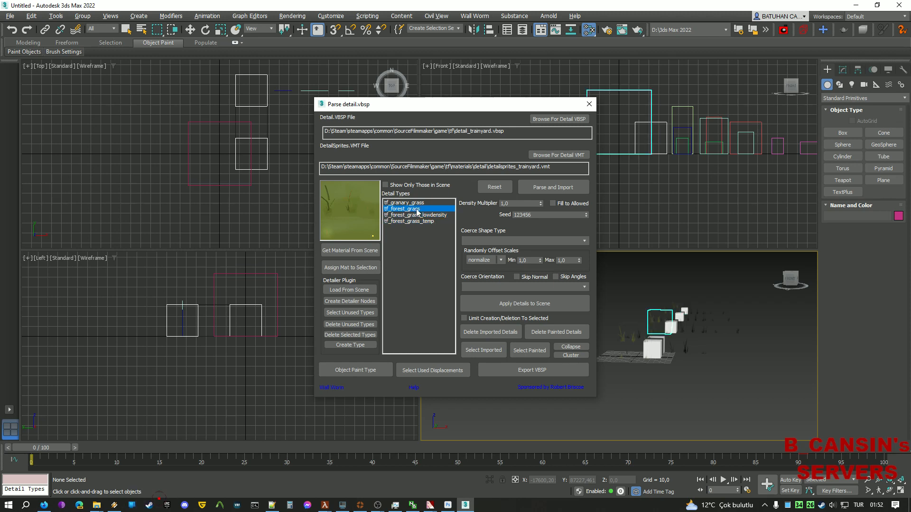
# Select the tf_forest_grass detail object and show its settings: density 3000 with Group1–Group4.
pyautogui.moveTo(704, 304); pyautogui.dragTo(722, 324, button='middle')
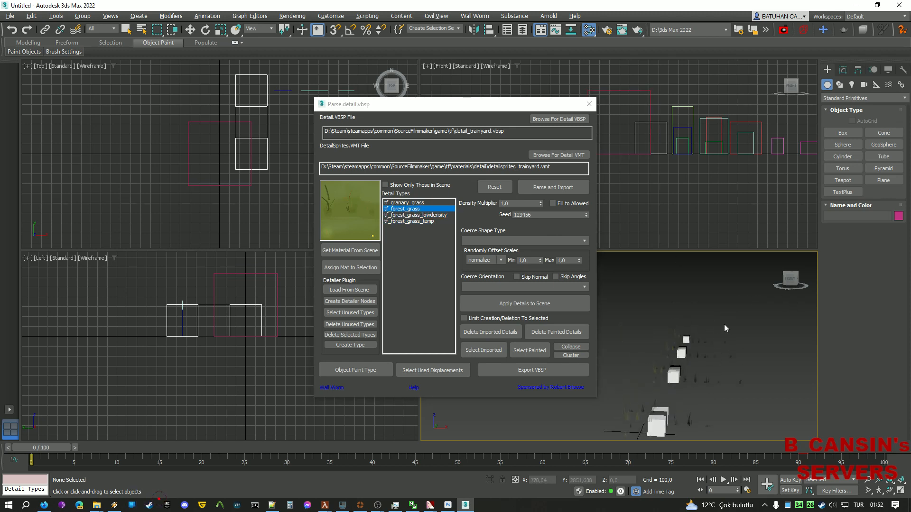
pyautogui.scroll(1, 712, 332)
pyautogui.click(667, 371)
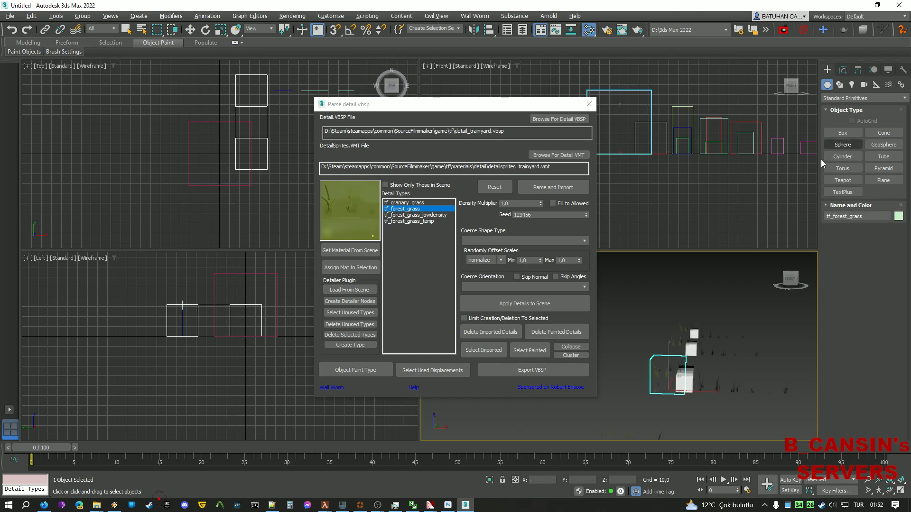
pyautogui.click(847, 70)
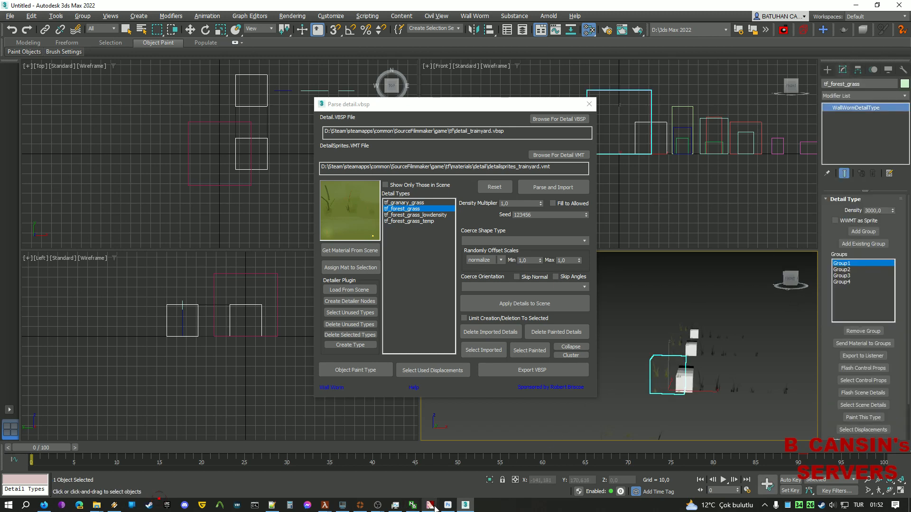
pyautogui.moveTo(433, 505)
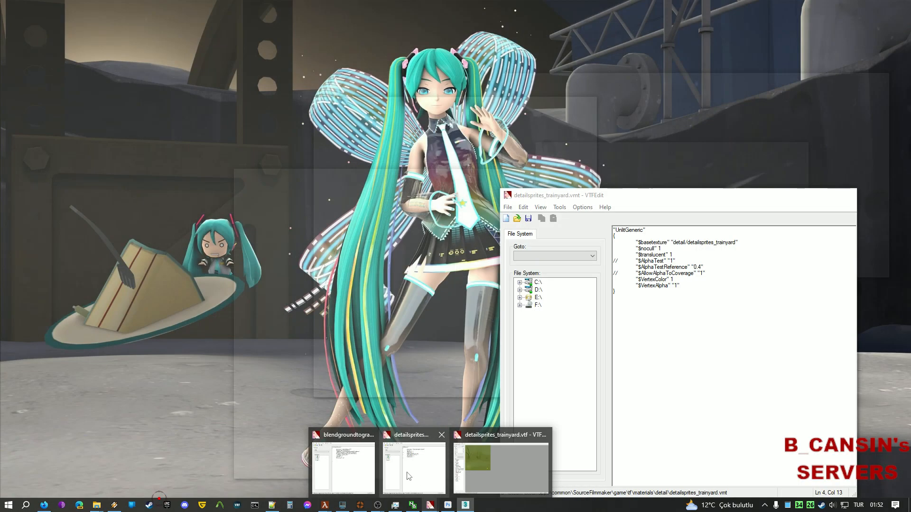
pyautogui.click(414, 469)
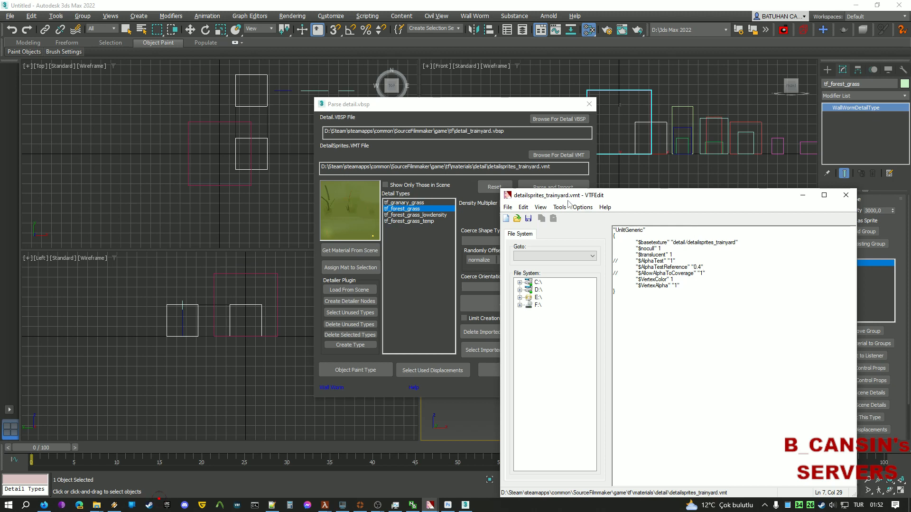
pyautogui.moveTo(430, 505)
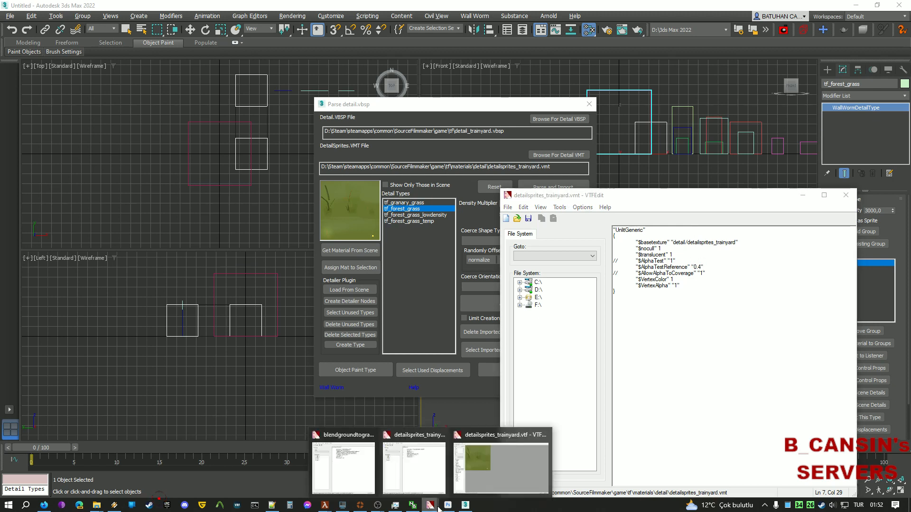
pyautogui.click(522, 469)
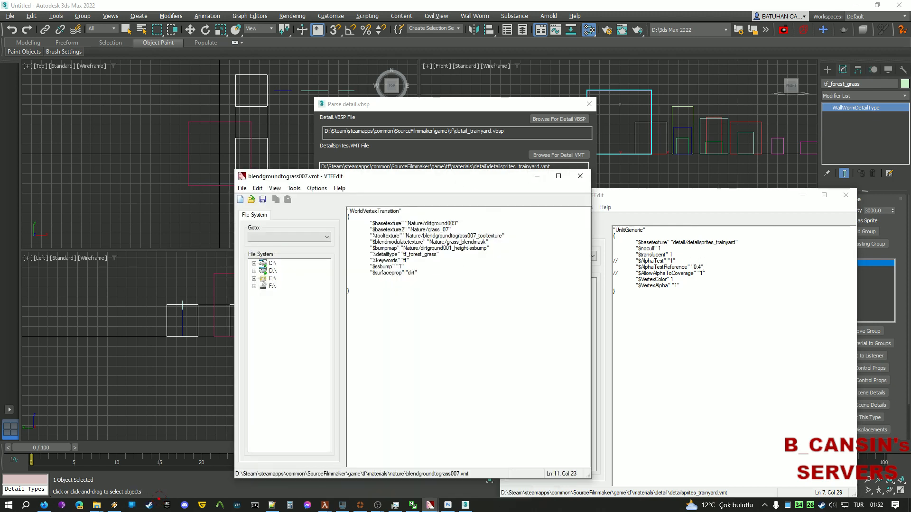
pyautogui.moveTo(404, 254); pyautogui.dragTo(444, 256)
pyautogui.moveTo(870, 84); pyautogui.dragTo(794, 96)
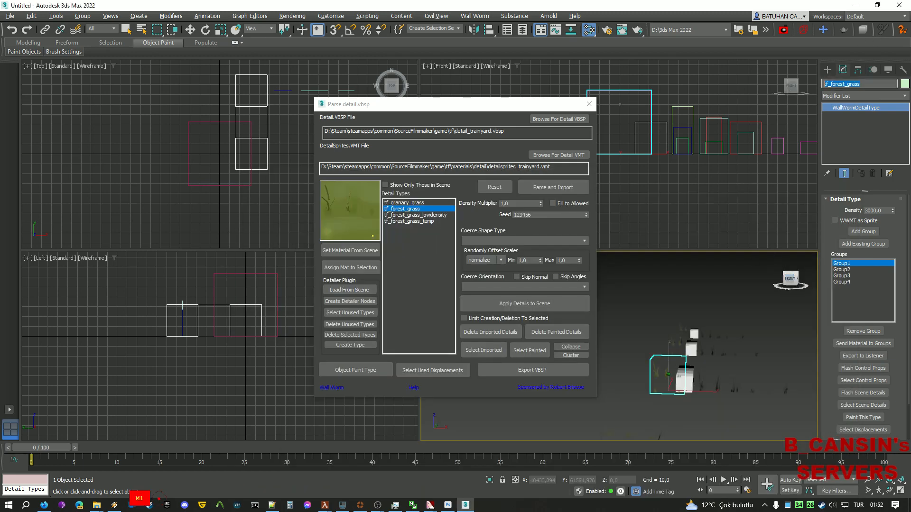
# In top view, keep only the lower group of detail objects, delete the rest, and select them all.
pyautogui.scroll(-5, 738, 338)
pyautogui.moveTo(737, 337); pyautogui.dragTo(704, 353, button='middle')
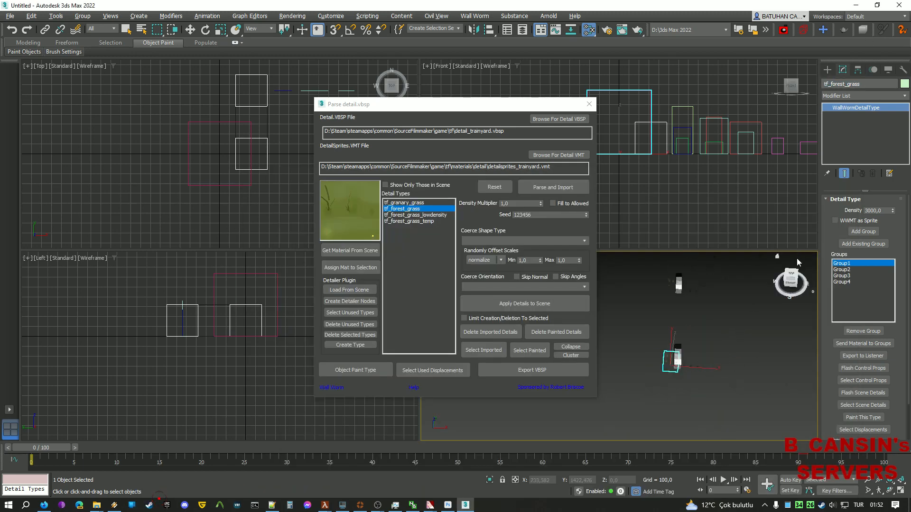
pyautogui.click(608, 325)
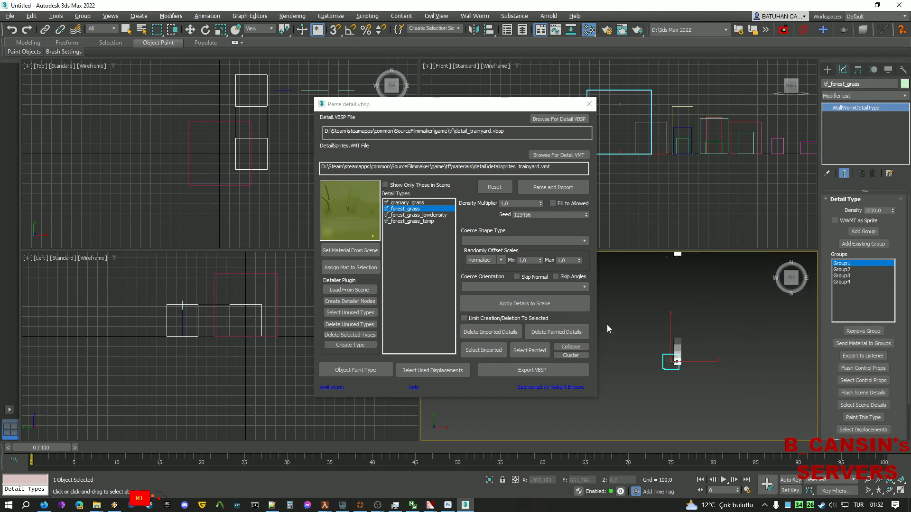
pyautogui.moveTo(621, 304); pyautogui.dragTo(619, 303)
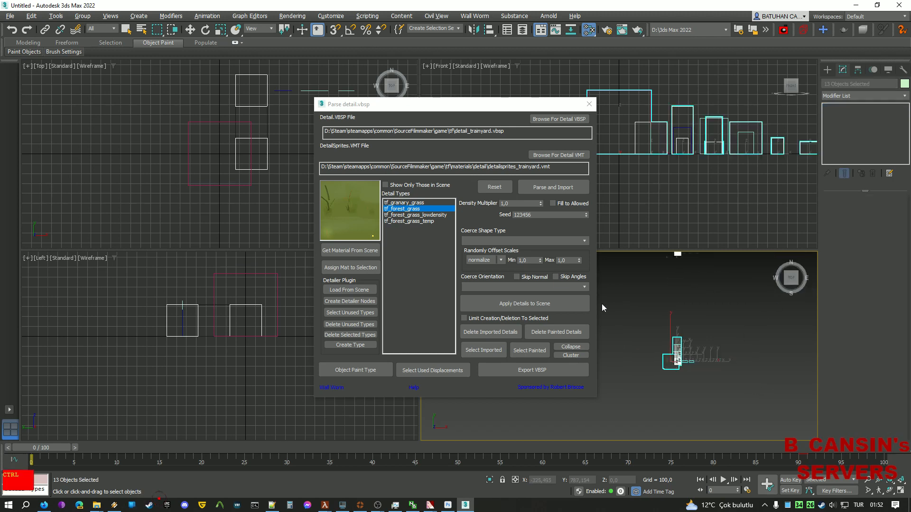
pyautogui.hotkey('ctrl', 'i')
pyautogui.press('Delete')
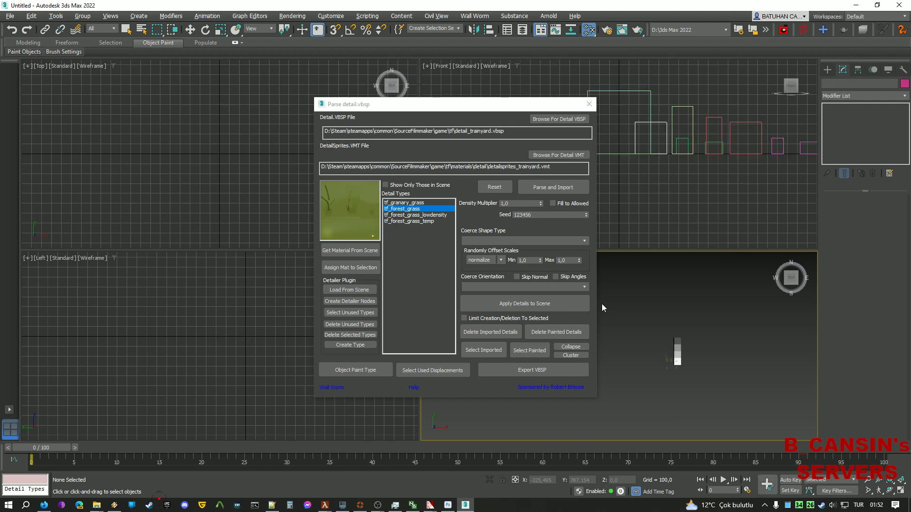
pyautogui.hotkey('ctrl', 'a')
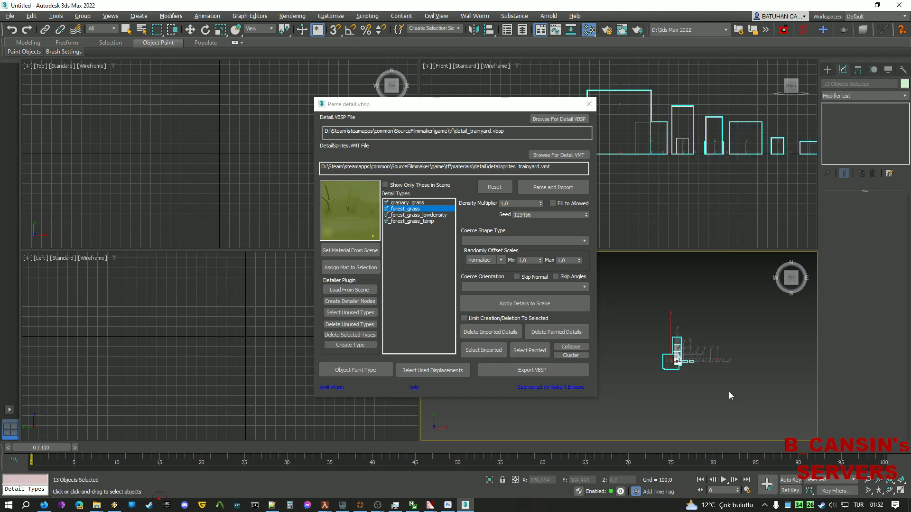
# Move the selected detail objects to X 0 and Y 0.
pyautogui.moveTo(663, 390); pyautogui.dragTo(675, 362, button='middle')
pyautogui.press('w')
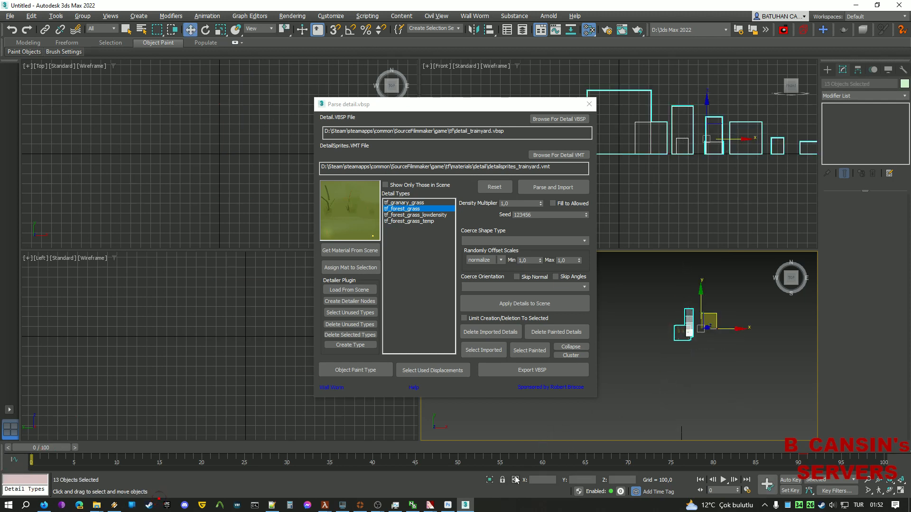
pyautogui.click(548, 480)
pyautogui.write('0')
pyautogui.press('Tab')
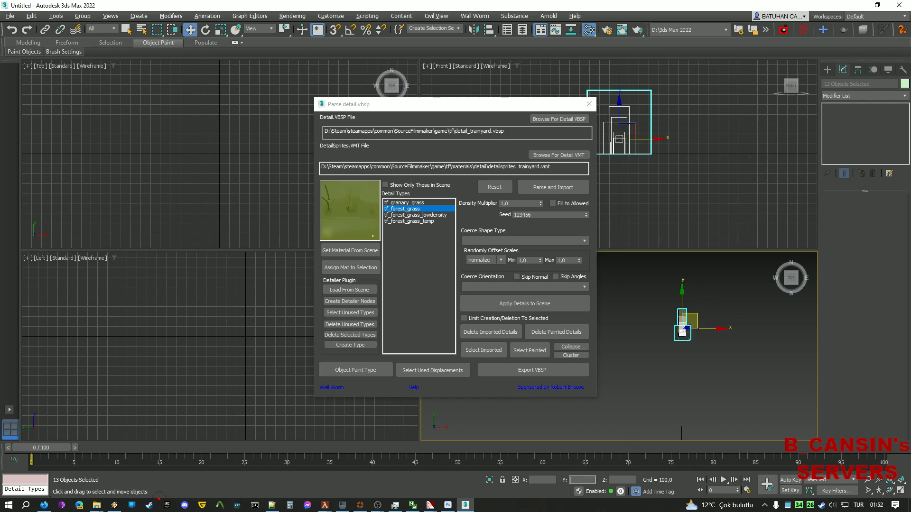
pyautogui.write('0')
pyautogui.press('Tab')
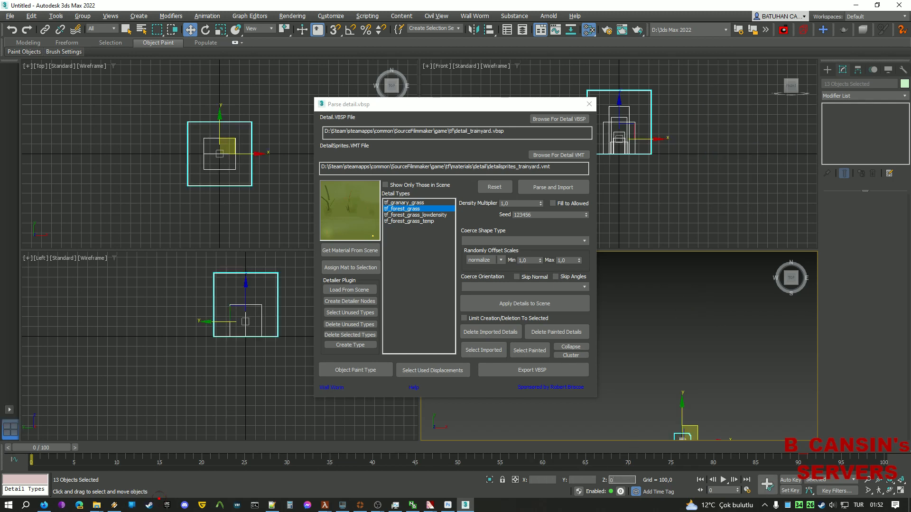
# Move the Parse detail.vbsp dialog up and to the left.
pyautogui.moveTo(724, 338); pyautogui.dragTo(716, 255, button='middle')
pyautogui.moveTo(794, 283); pyautogui.dragTo(771, 262)
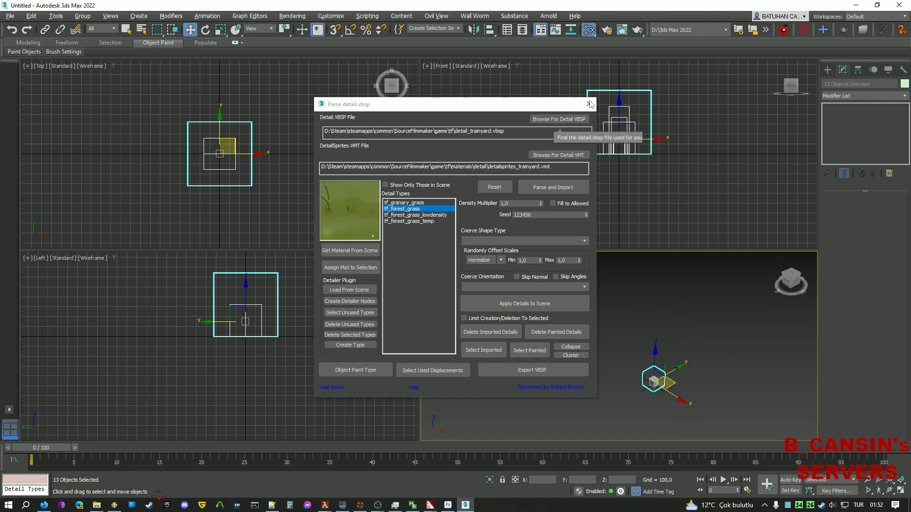
pyautogui.click(557, 102)
pyautogui.moveTo(557, 102); pyautogui.dragTo(472, 88)
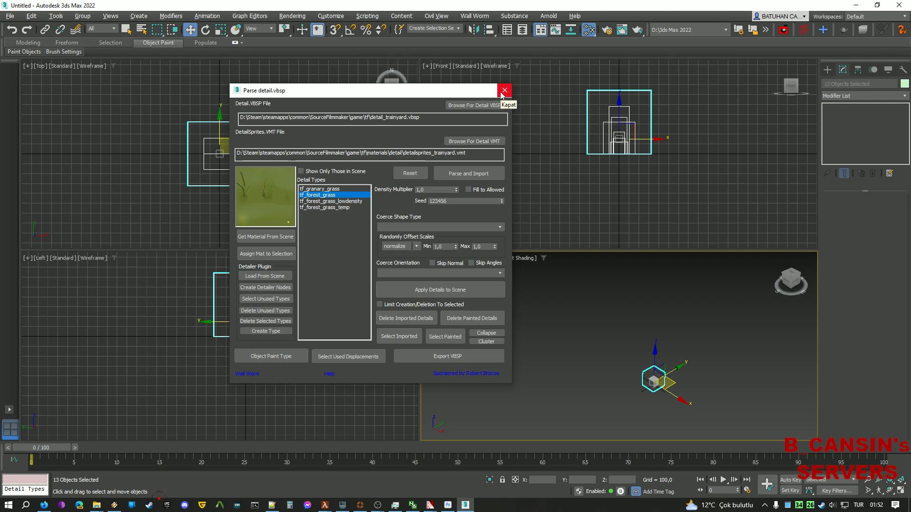
# Shift the Parse detail.vbsp dialog further left and toggle the Layer Explorer on and off.
pyautogui.moveTo(483, 94); pyautogui.dragTo(304, 37)
pyautogui.scroll(5, 659, 392)
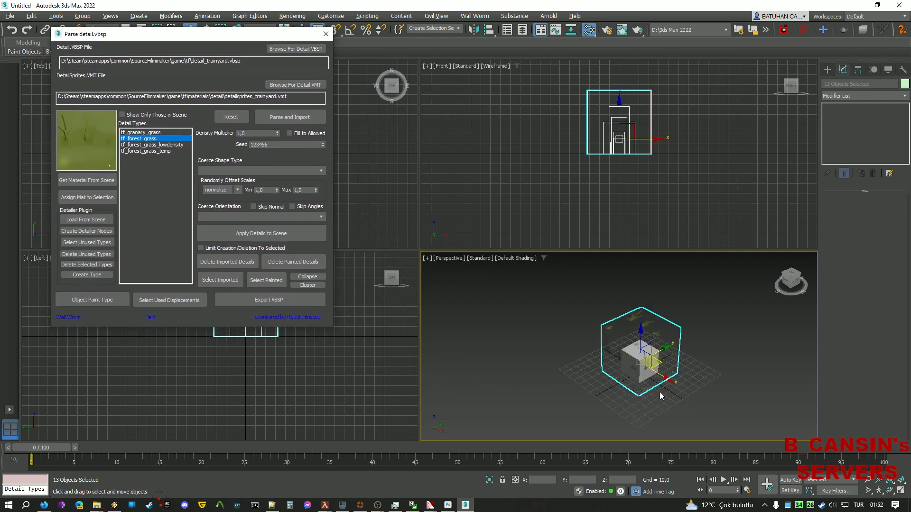
pyautogui.scroll(3, 634, 342)
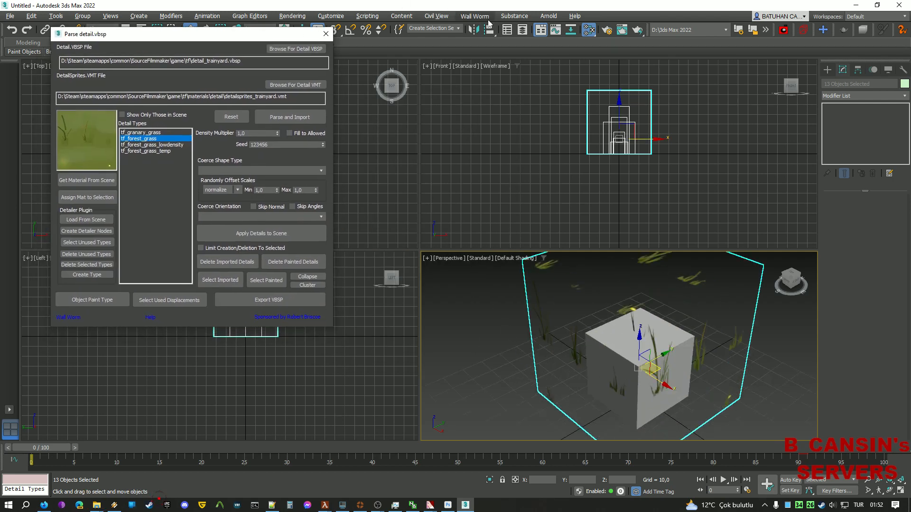
pyautogui.click(524, 36)
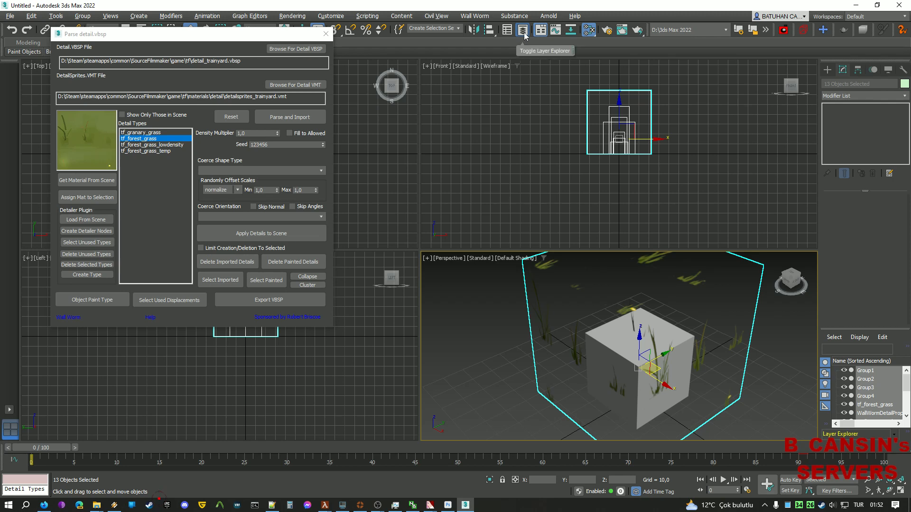
pyautogui.click(519, 34)
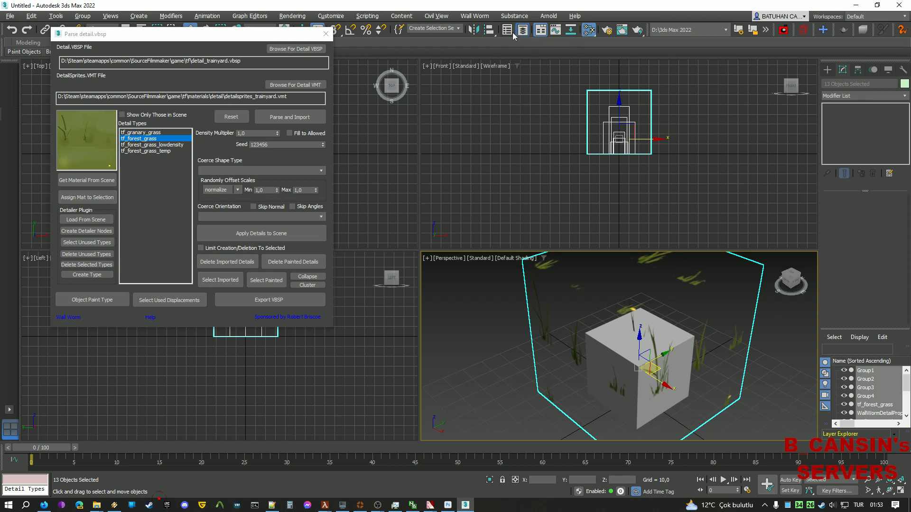
# Open the Scene Explorer, place it mid-screen, and deselect all objects.
pyautogui.click(508, 32)
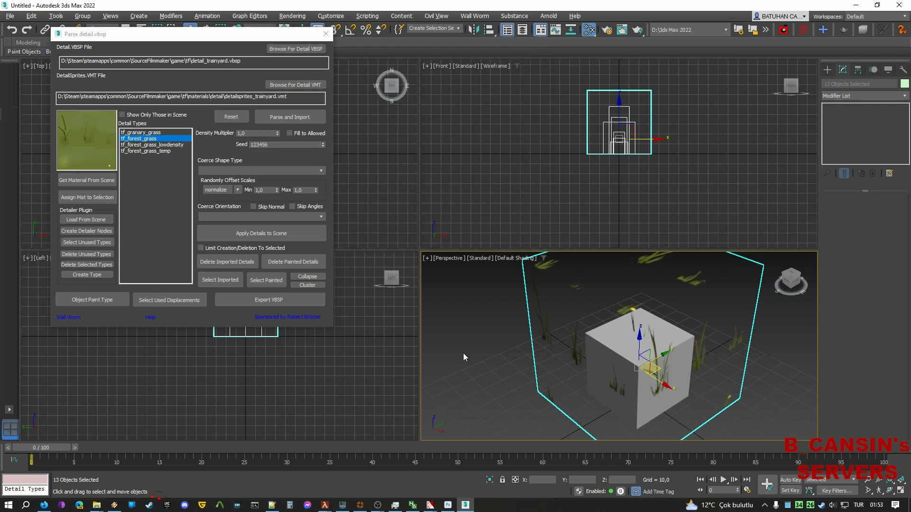
pyautogui.scroll(-2, 624, 302)
pyautogui.scroll(2, 623, 304)
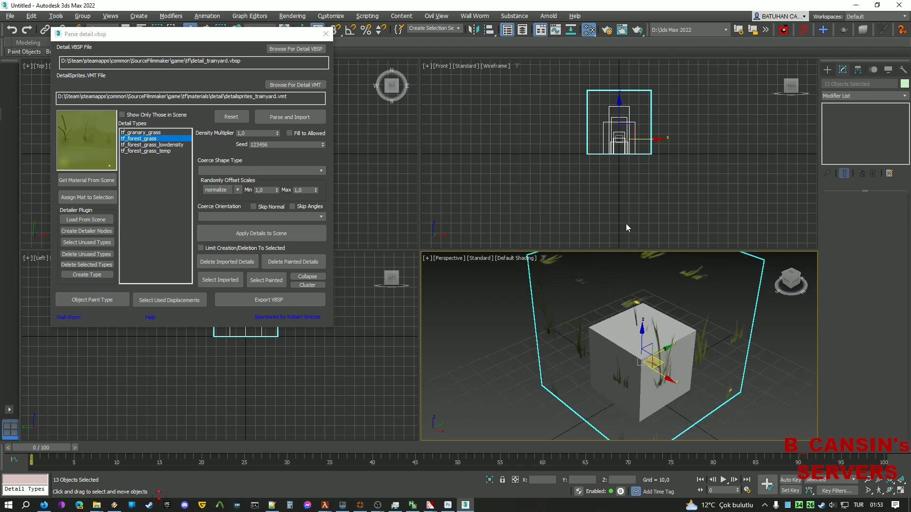
pyautogui.moveTo(0, 119); pyautogui.dragTo(437, 97)
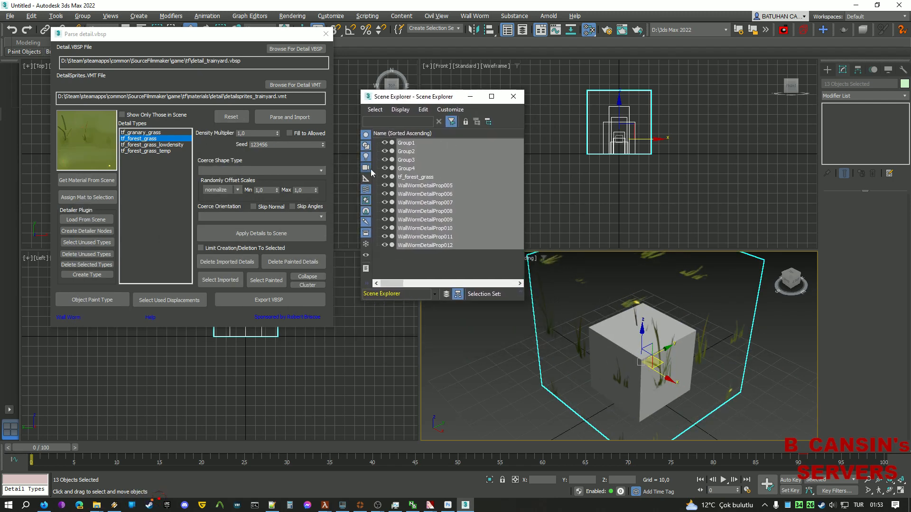
pyautogui.click(411, 151)
pyautogui.click(415, 275)
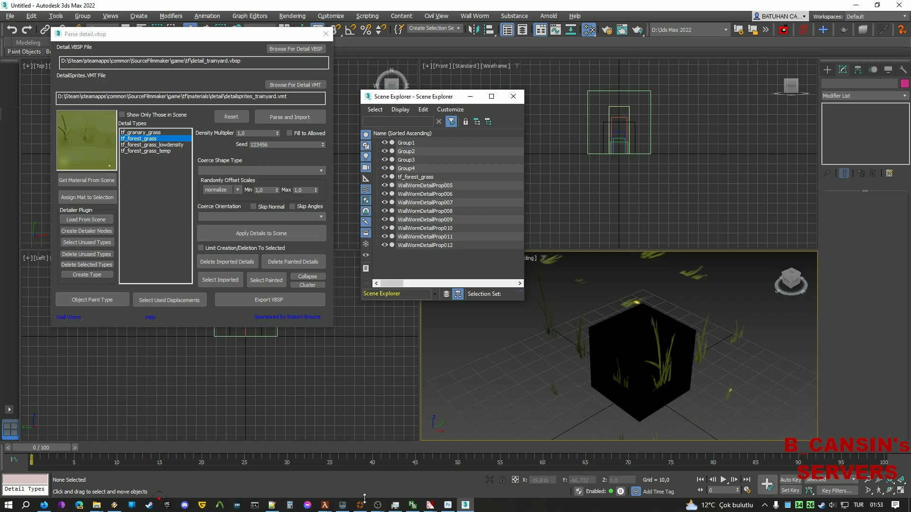
pyautogui.click(272, 505)
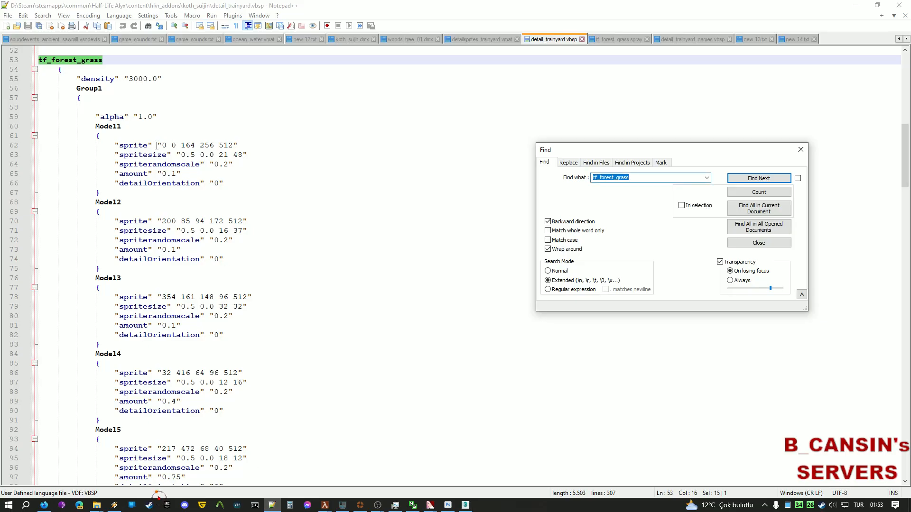
pyautogui.moveTo(71, 83); pyautogui.dragTo(137, 101)
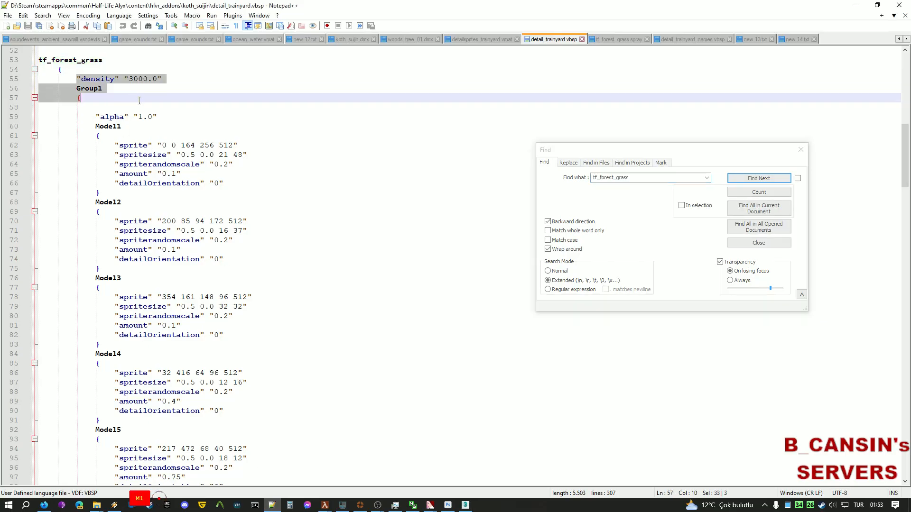
pyautogui.click(107, 108)
pyautogui.click(102, 100)
pyautogui.scroll(-1, 137, 146)
pyautogui.scroll(-4, 137, 146)
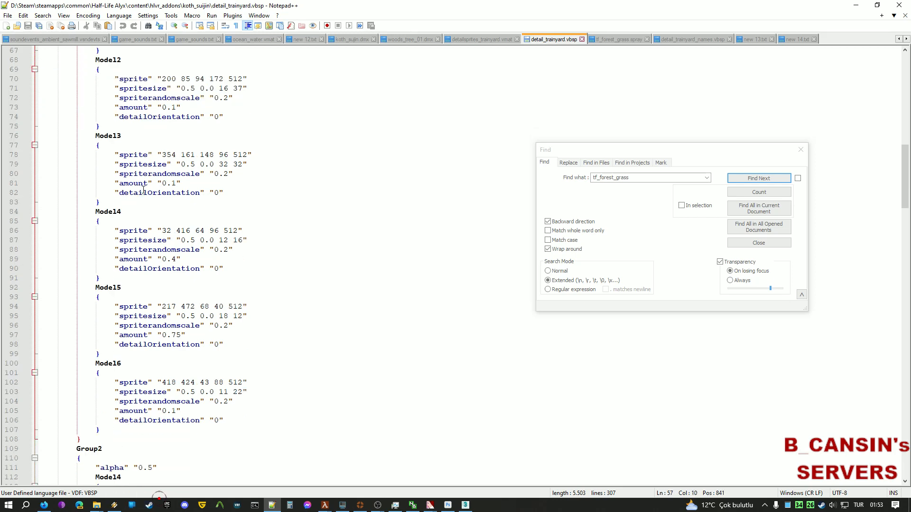
pyautogui.scroll(-6, 107, 441)
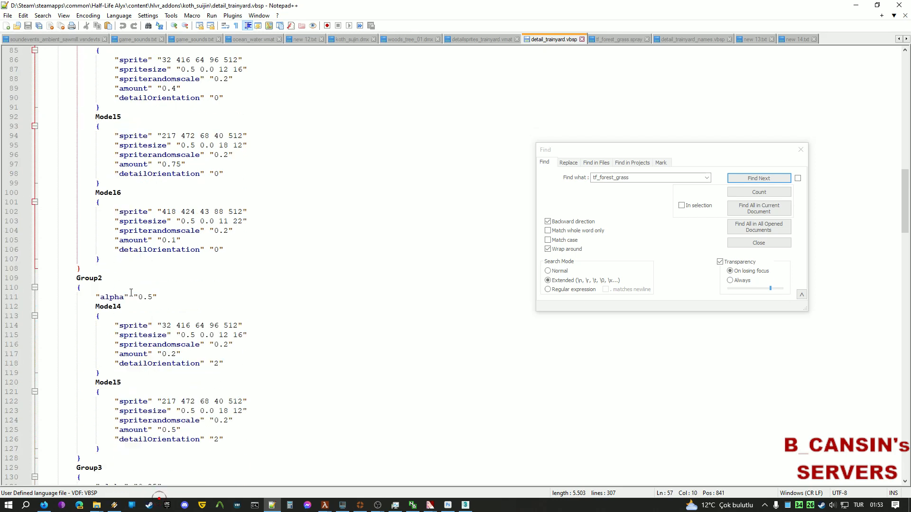
pyautogui.scroll(-6, 107, 332)
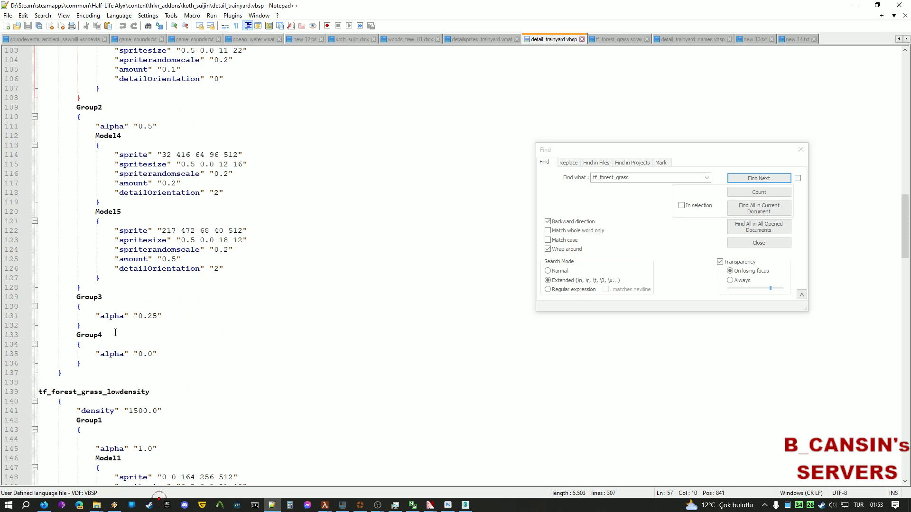
pyautogui.moveTo(159, 376); pyautogui.dragTo(83, 288)
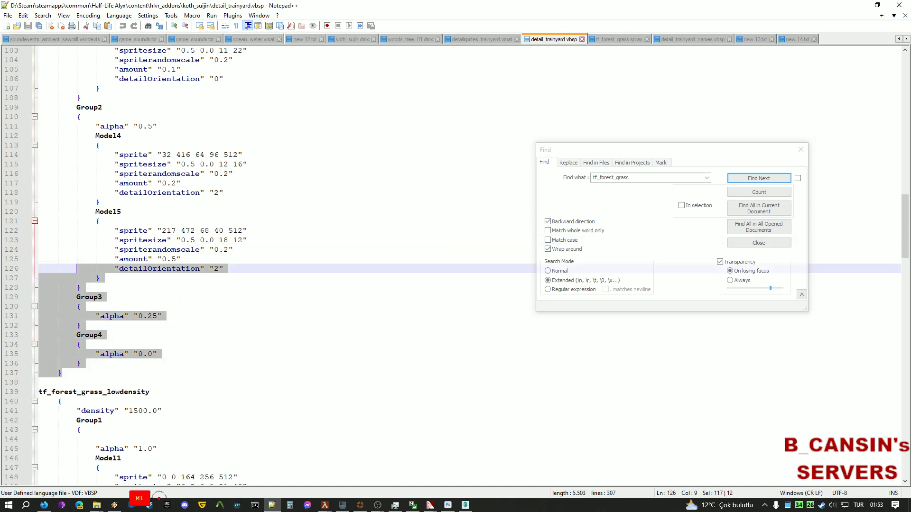
pyautogui.scroll(4, 46, 333)
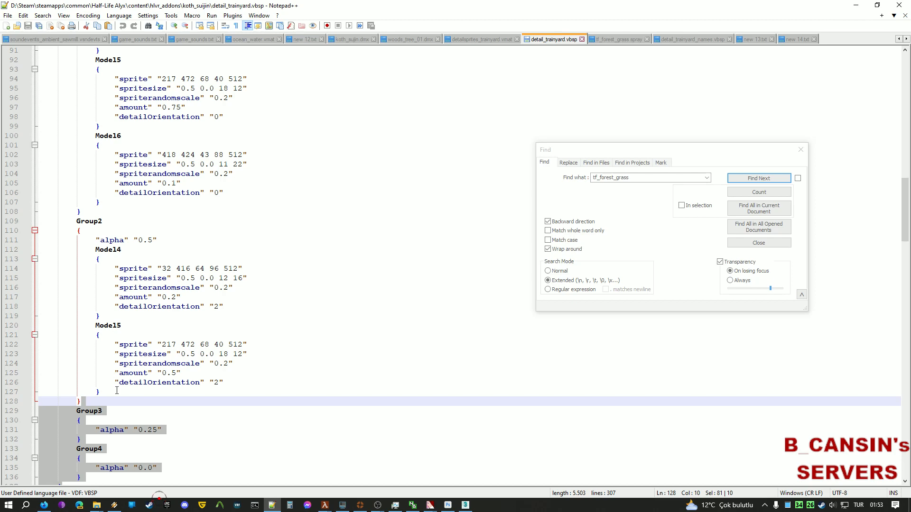
pyautogui.click(117, 390)
pyautogui.scroll(14, 359, 62)
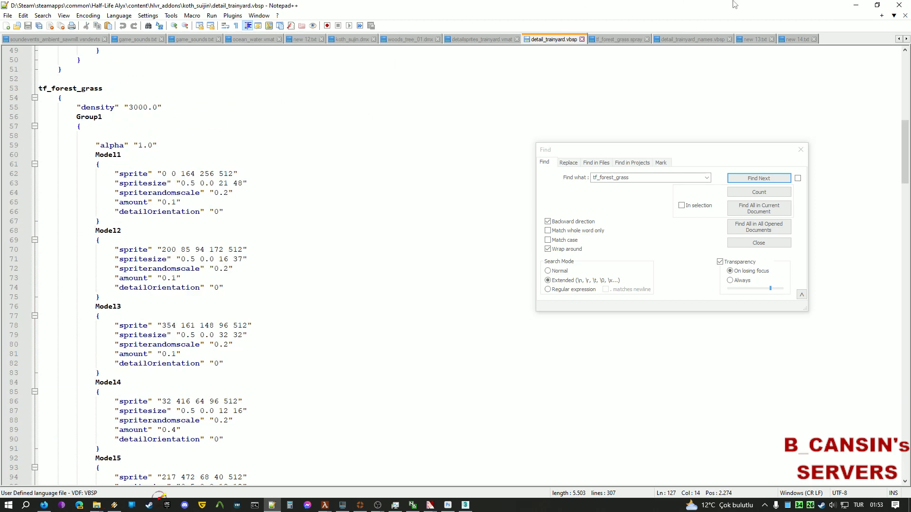
pyautogui.click(856, 4)
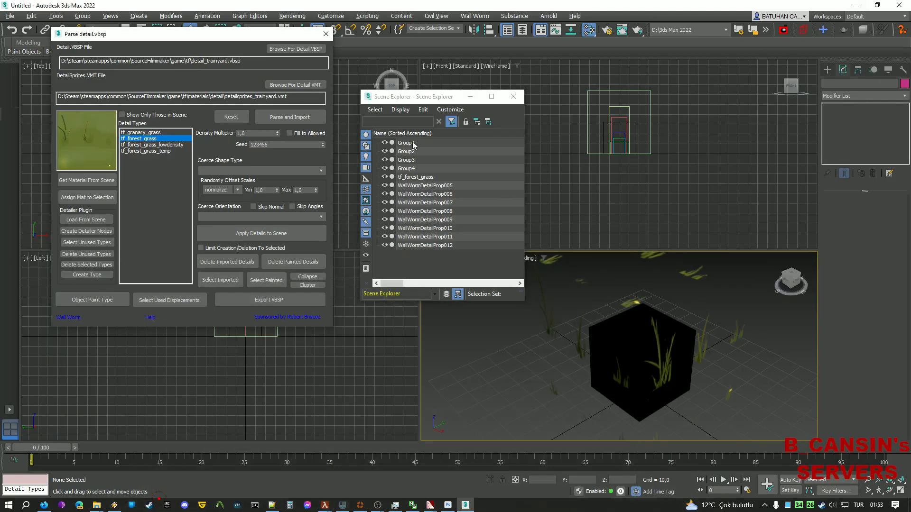
# Inspect Group1's detail props 005–008, then select Group1 through tf_forest_grass together.
pyautogui.click(406, 143)
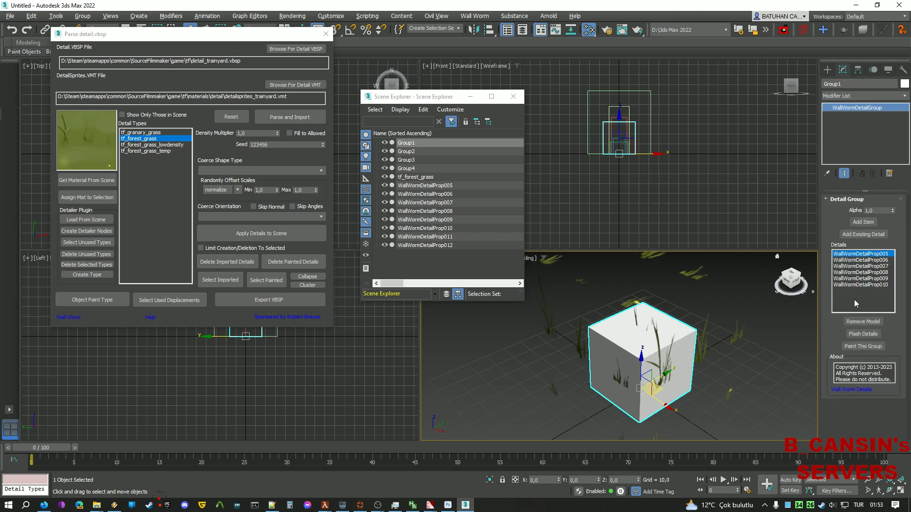
pyautogui.click(869, 260)
pyautogui.click(862, 254)
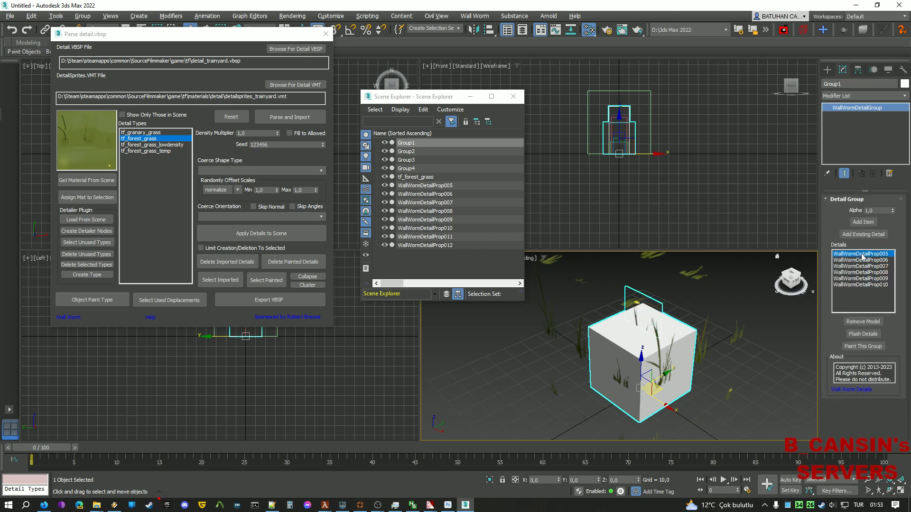
pyautogui.click(863, 260)
pyautogui.click(863, 272)
pyautogui.click(863, 285)
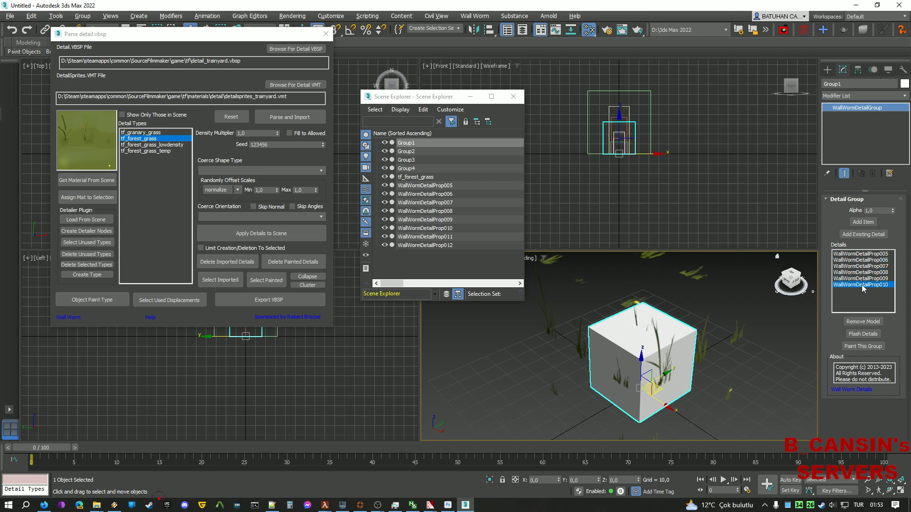
pyautogui.click(866, 272)
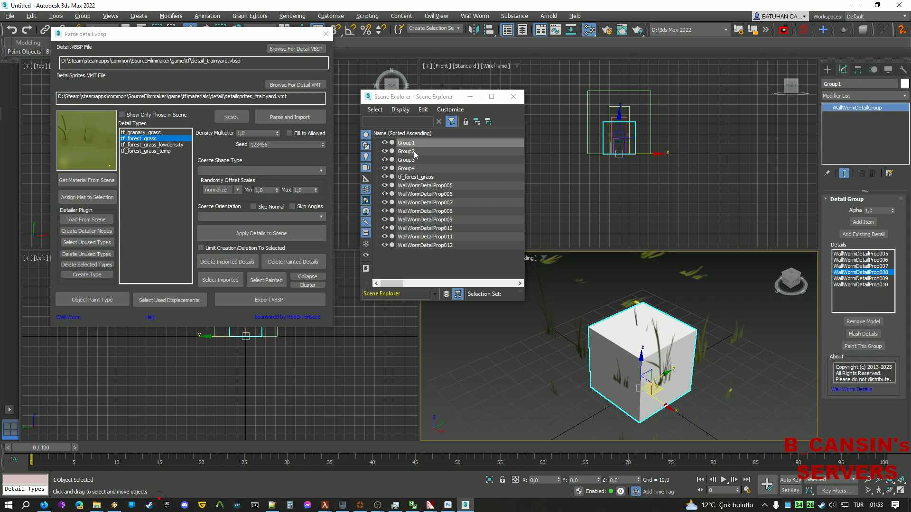
pyautogui.press('shift')
pyautogui.keyDown('shift'); pyautogui.click(424, 177); pyautogui.keyUp('shift')
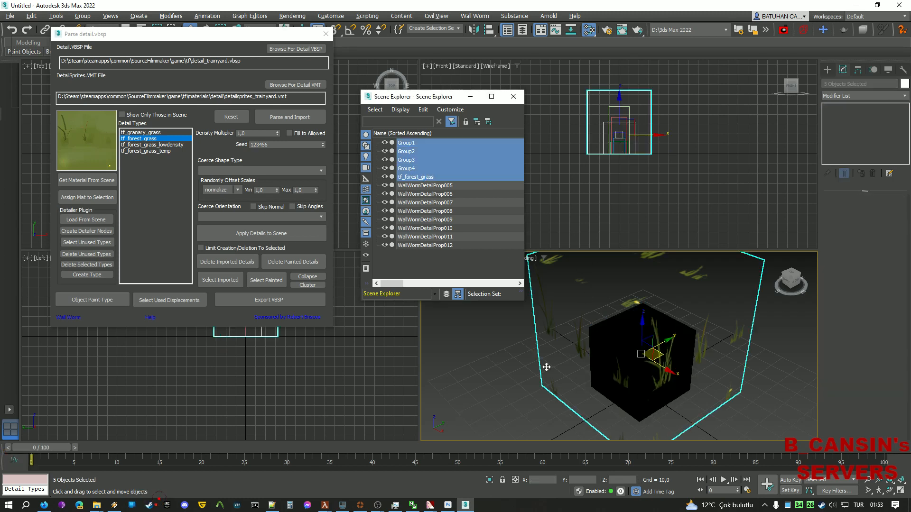
# Hide Group1–Group4, tf_forest_grass and detail props 006–012, leaving only WallWormDetailProp005 visible.
pyautogui.rightClick(457, 375)
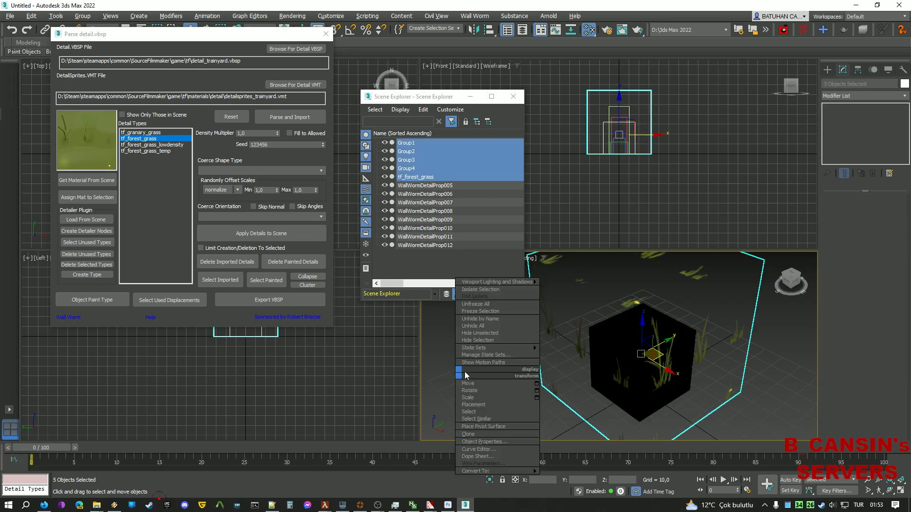
pyautogui.click(499, 341)
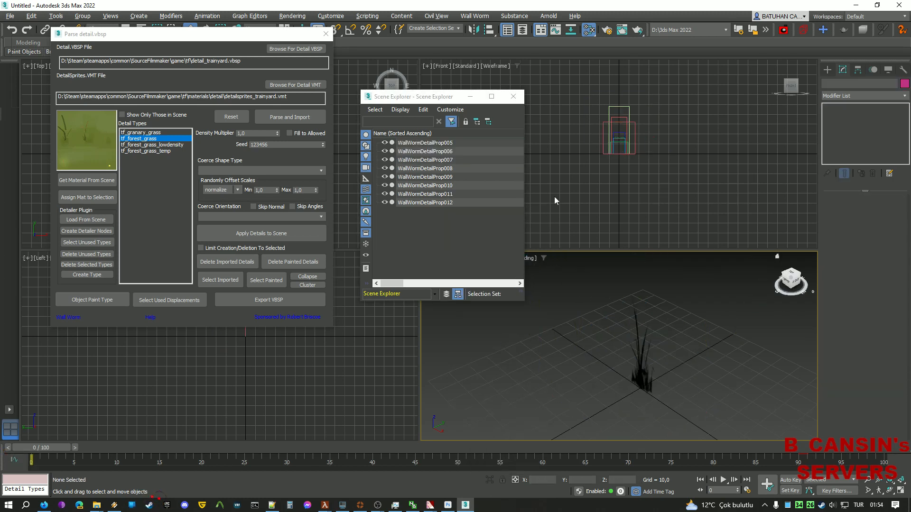
pyautogui.click(439, 203)
pyautogui.press('shift')
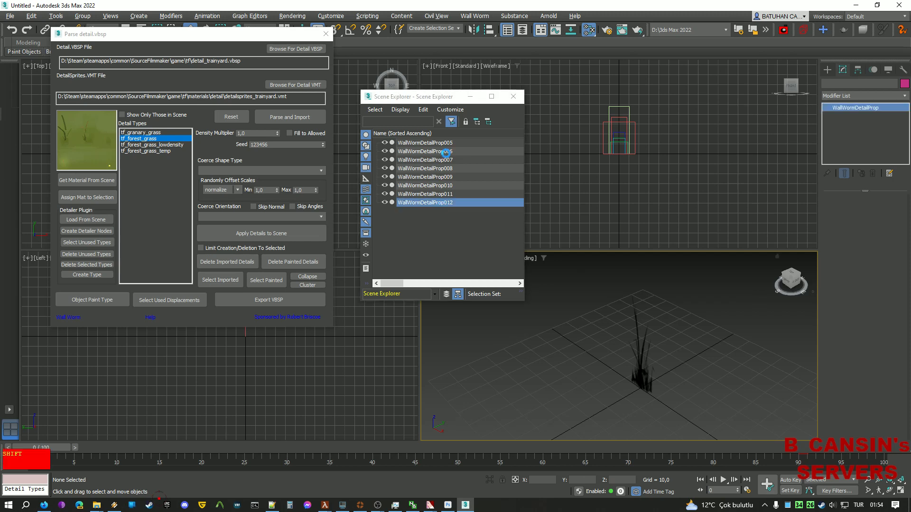
pyautogui.keyDown('shift'); pyautogui.click(446, 152); pyautogui.keyUp('shift')
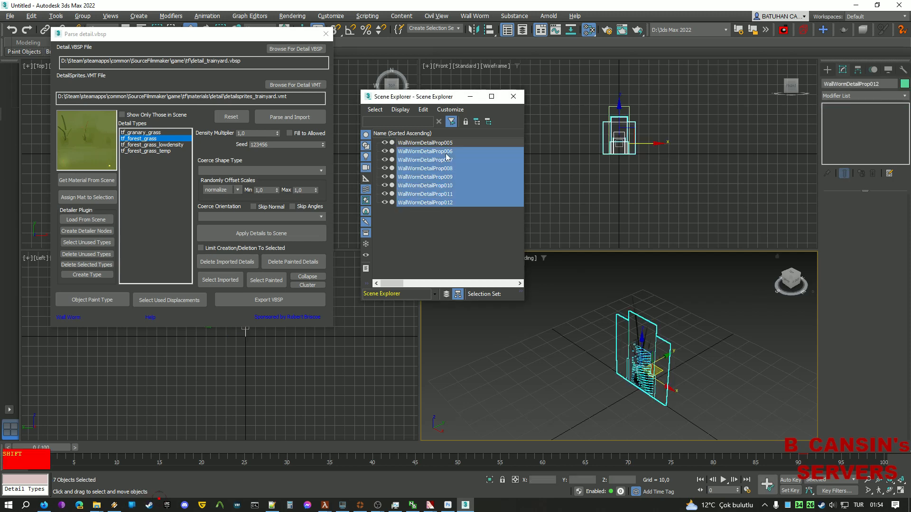
pyautogui.rightClick(682, 282)
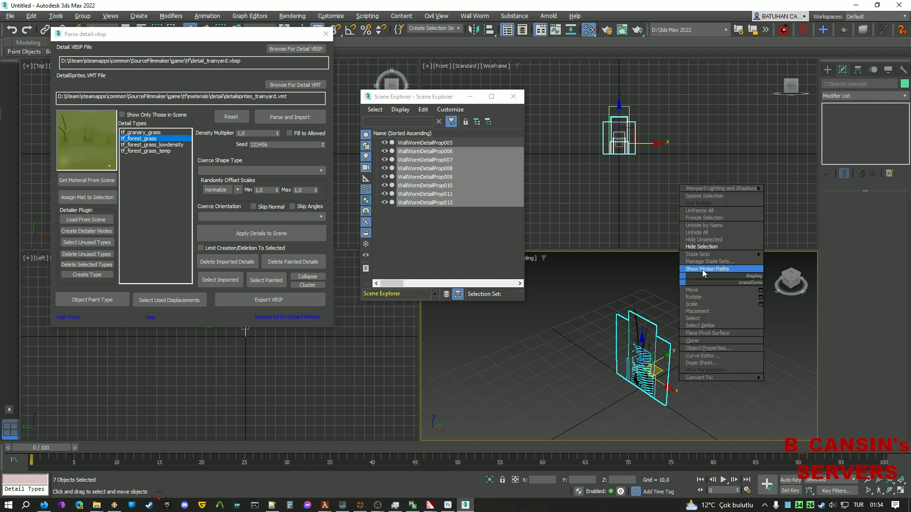
pyautogui.click(718, 250)
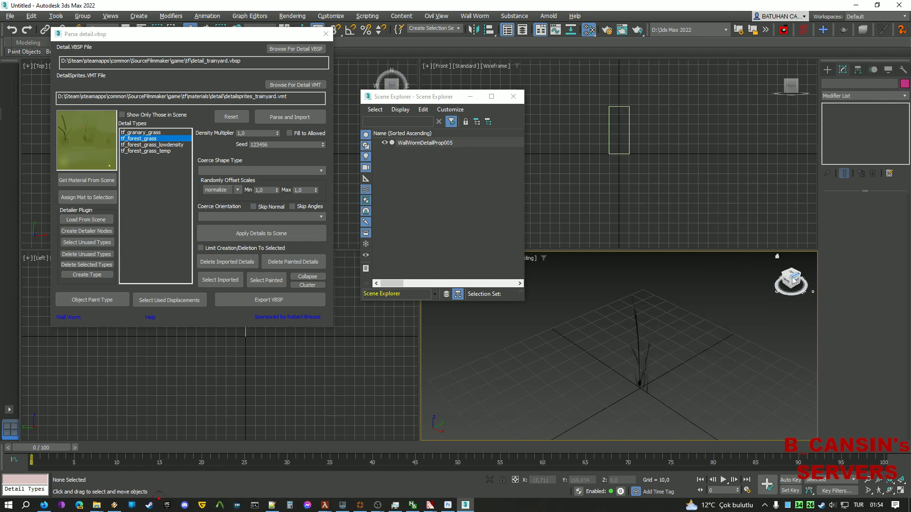
pyautogui.moveTo(795, 280); pyautogui.dragTo(733, 273)
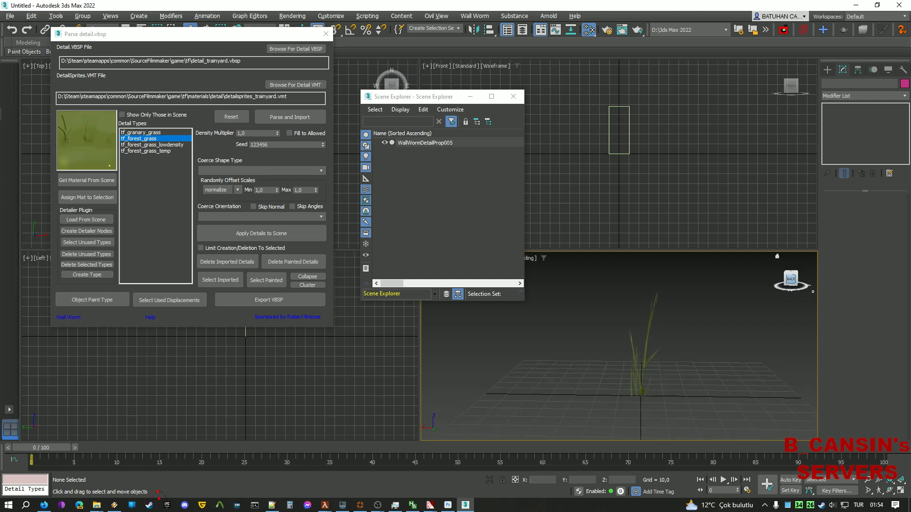
# Tear off the File > Export submenu as a floating panel beside the viewports.
pyautogui.click(9, 15)
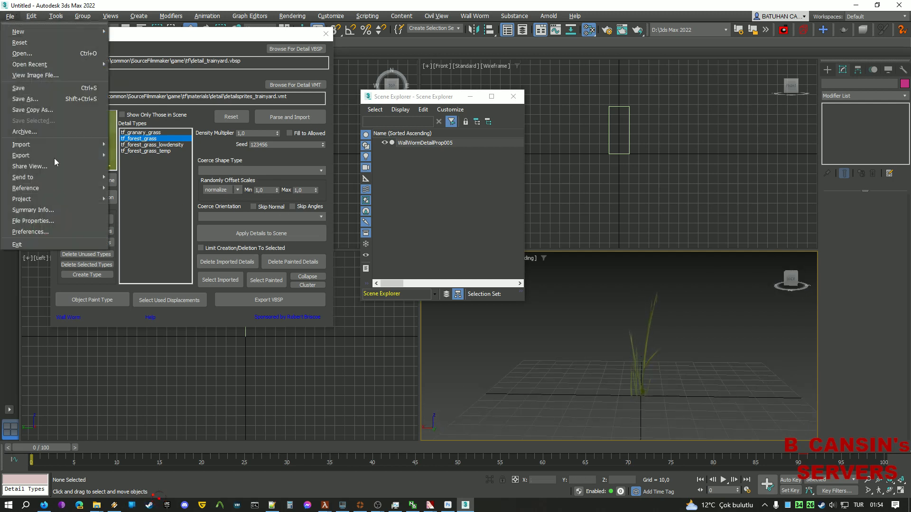
pyautogui.moveTo(58, 155)
pyautogui.click(132, 147)
pyautogui.moveTo(140, 151); pyautogui.dragTo(678, 189)
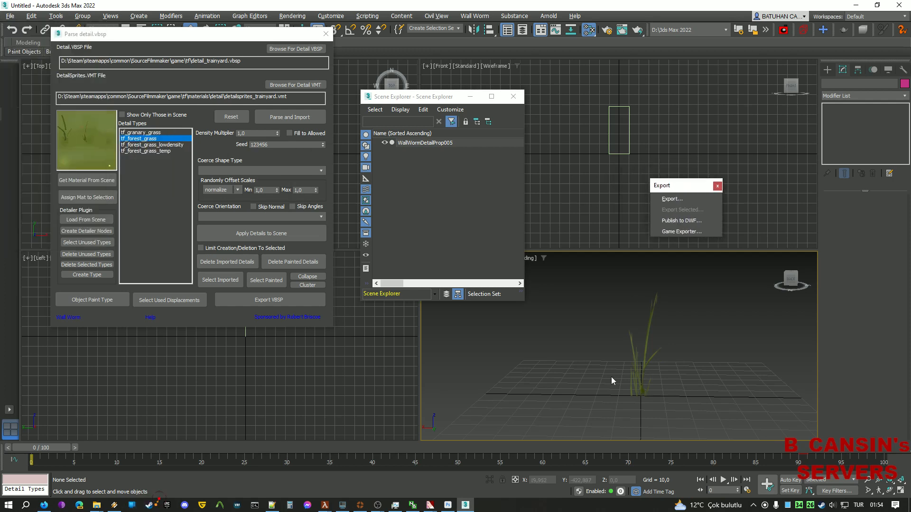
# Export to WallWormDetailProp005.dmx as Valve DMX in the vbsp folder, overwrite, then cancel the DMX export.
pyautogui.click(677, 201)
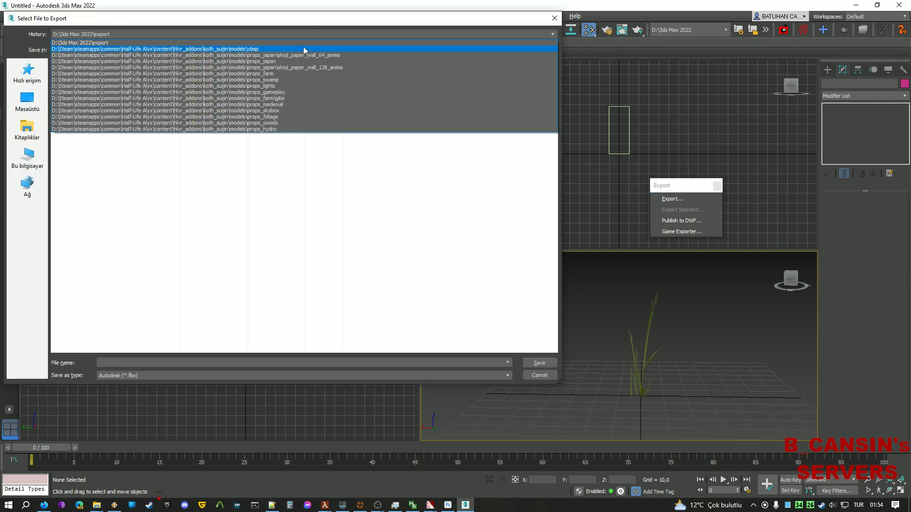
pyautogui.click(303, 49)
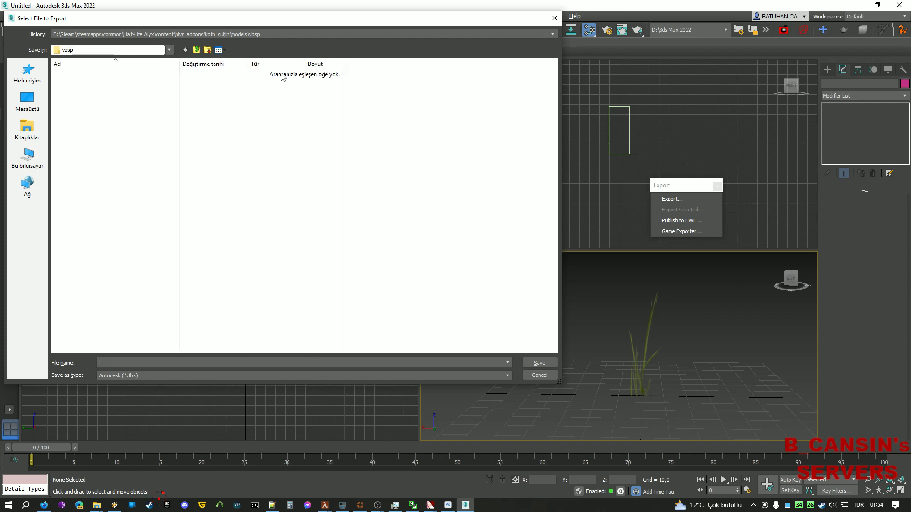
pyautogui.click(309, 375)
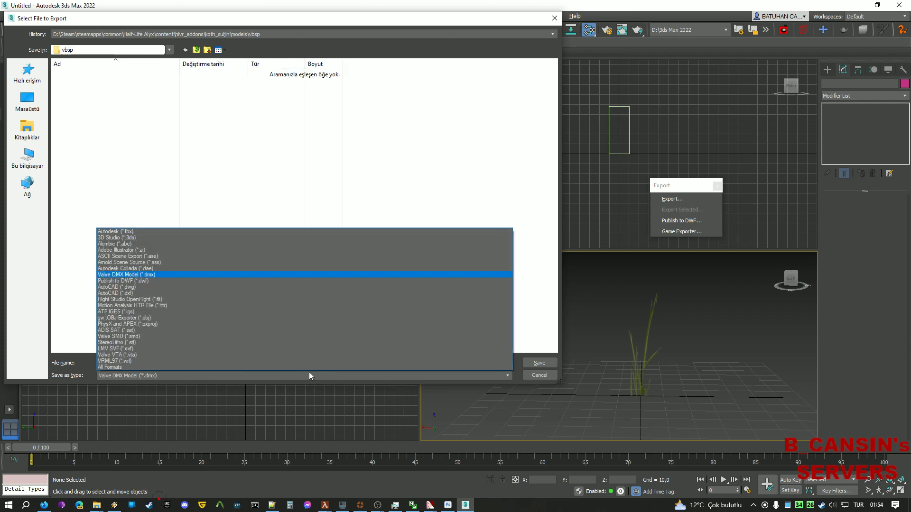
pyautogui.click(214, 270)
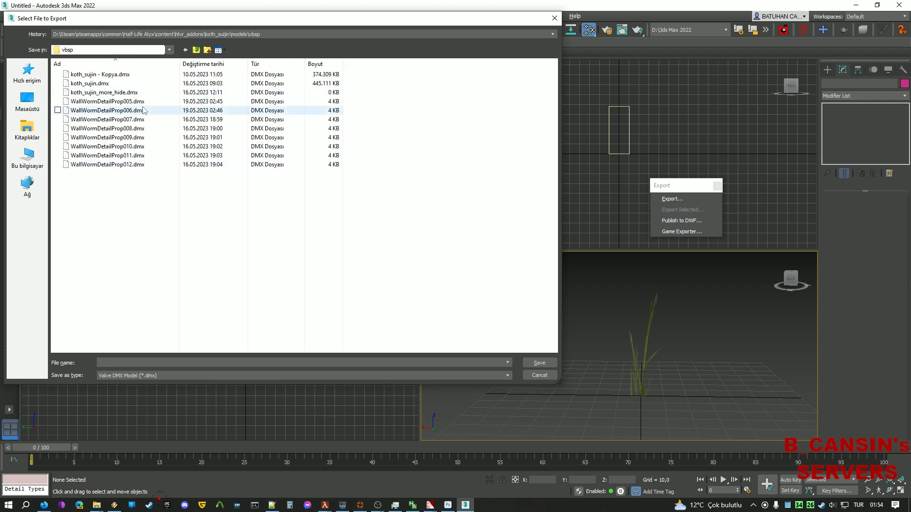
pyautogui.click(230, 101)
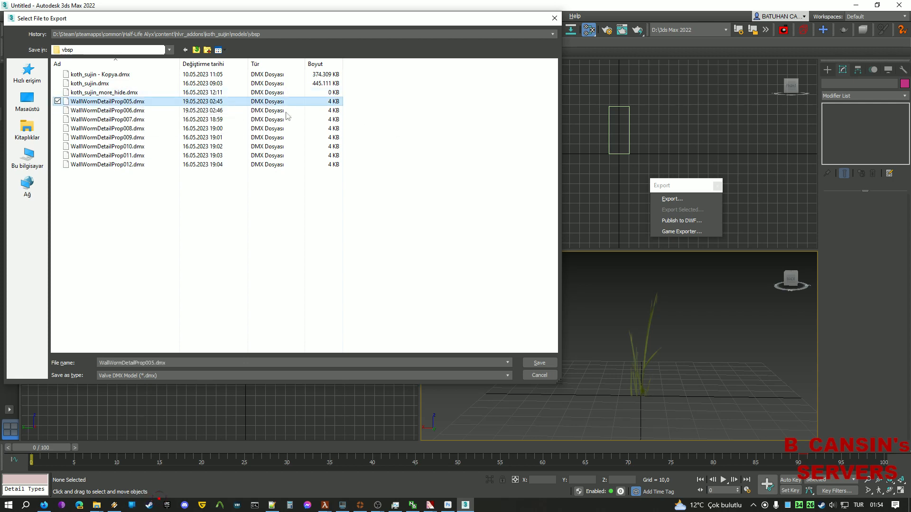
pyautogui.click(549, 363)
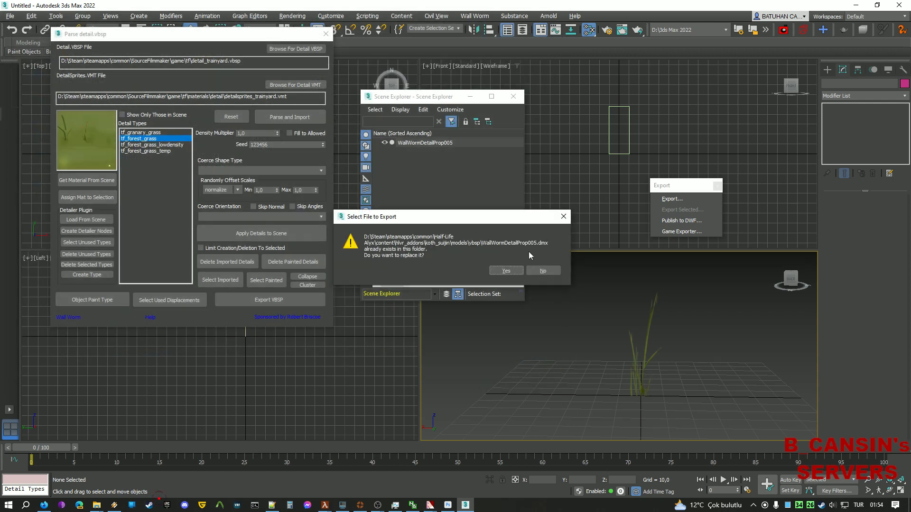
pyautogui.click(507, 271)
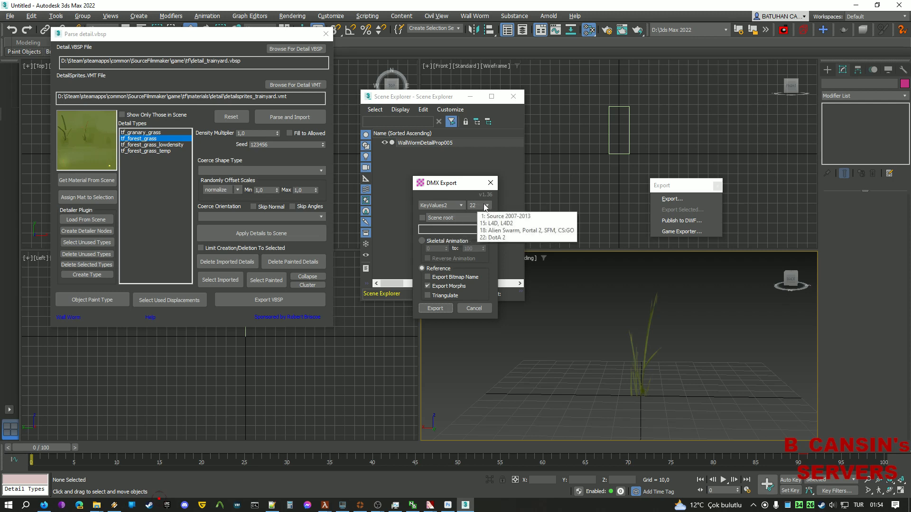
pyautogui.click(480, 307)
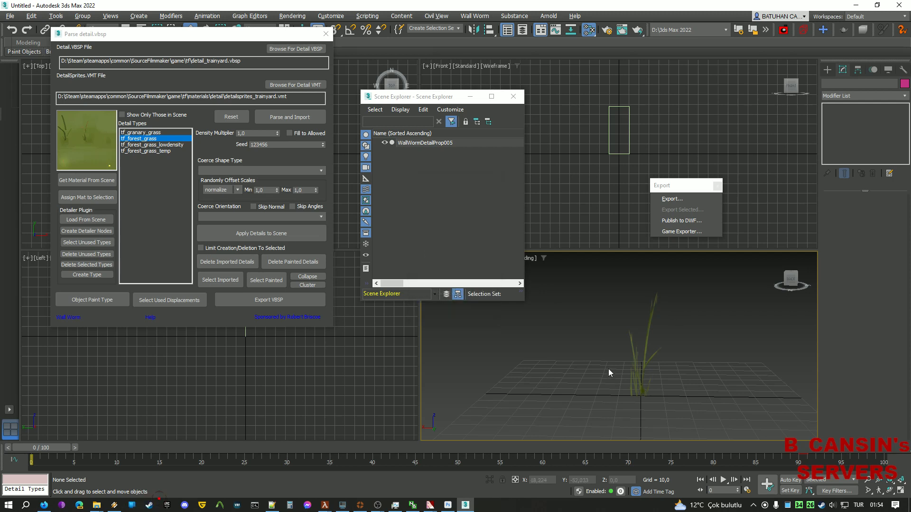
# Open the Slate Material Editor and show the grass material's parameters.
pyautogui.moveTo(579, 325); pyautogui.dragTo(548, 353, button='middle')
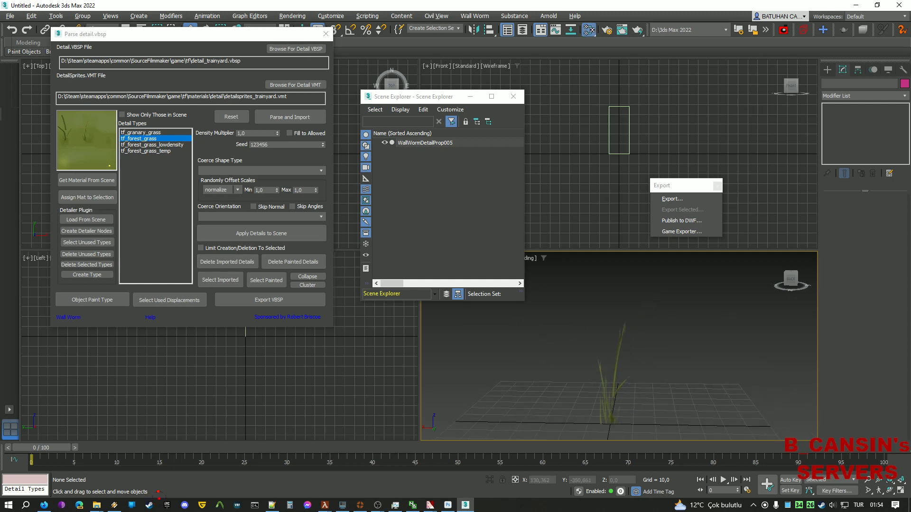
pyautogui.press('m')
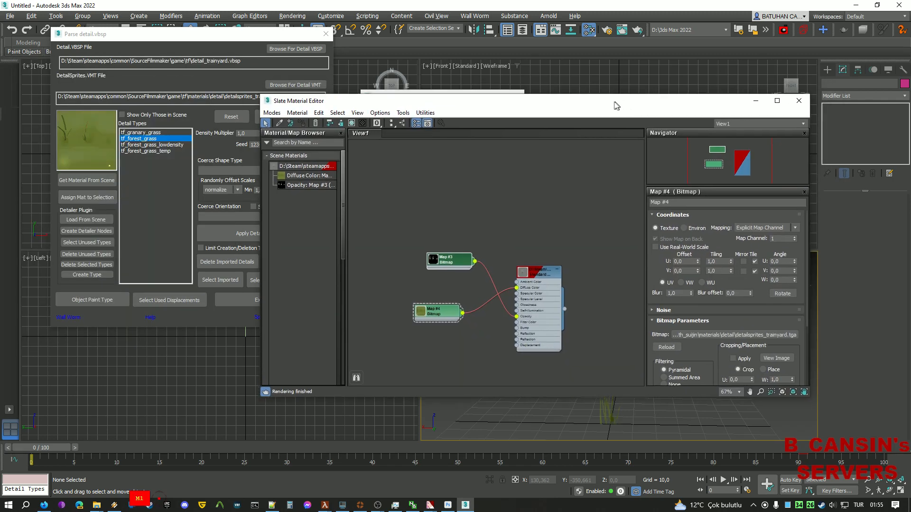
pyautogui.moveTo(614, 102); pyautogui.dragTo(612, 102)
pyautogui.doubleClick(537, 270)
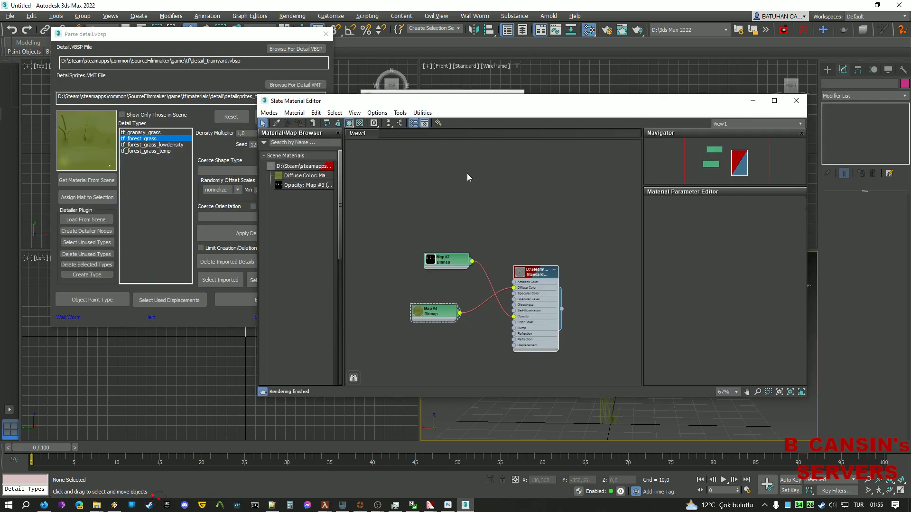
pyautogui.doubleClick(536, 271)
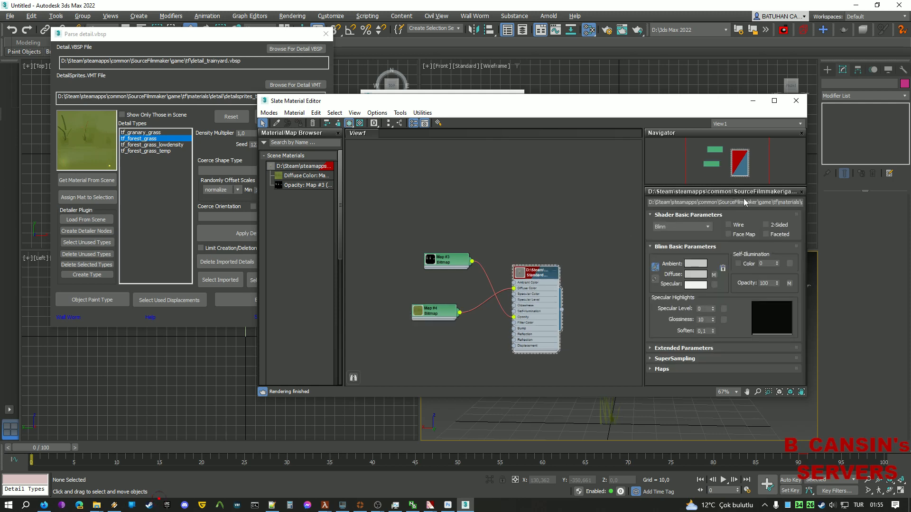
# Rename the grass material to materials\detail\detailsprites_trainyard and minimize the material editor.
pyautogui.moveTo(777, 202); pyautogui.dragTo(807, 202)
pyautogui.click(729, 203)
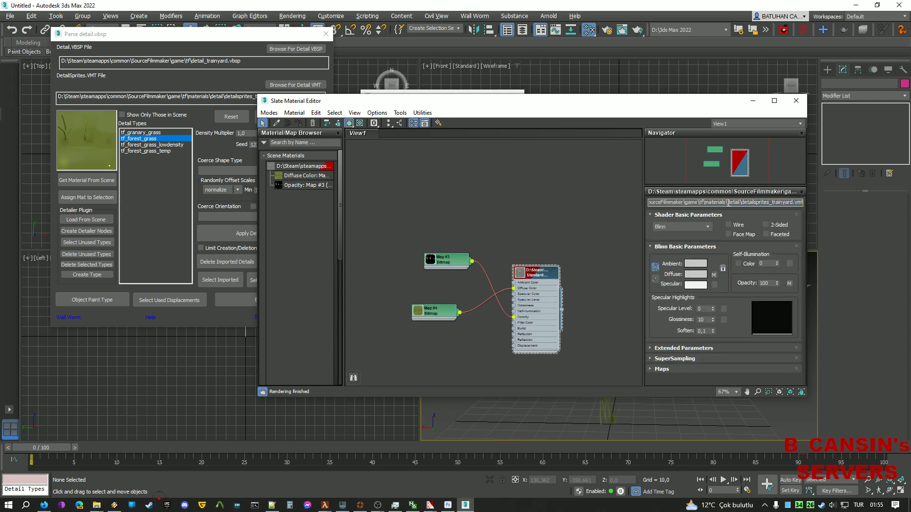
pyautogui.hotkey('shift', 'Home')
pyautogui.press('BackSpace')
pyautogui.press('Return')
pyautogui.moveTo(762, 202); pyautogui.dragTo(740, 205)
pyautogui.press('BackSpace')
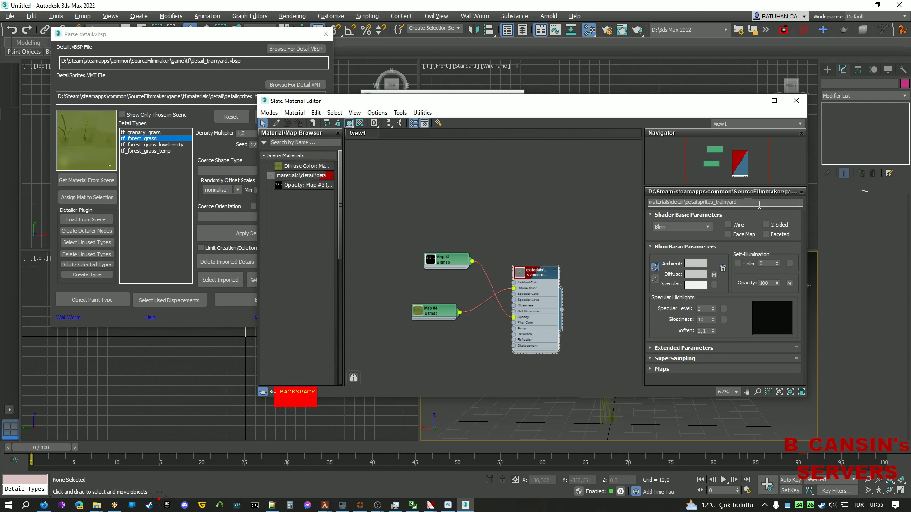
pyautogui.press('Return')
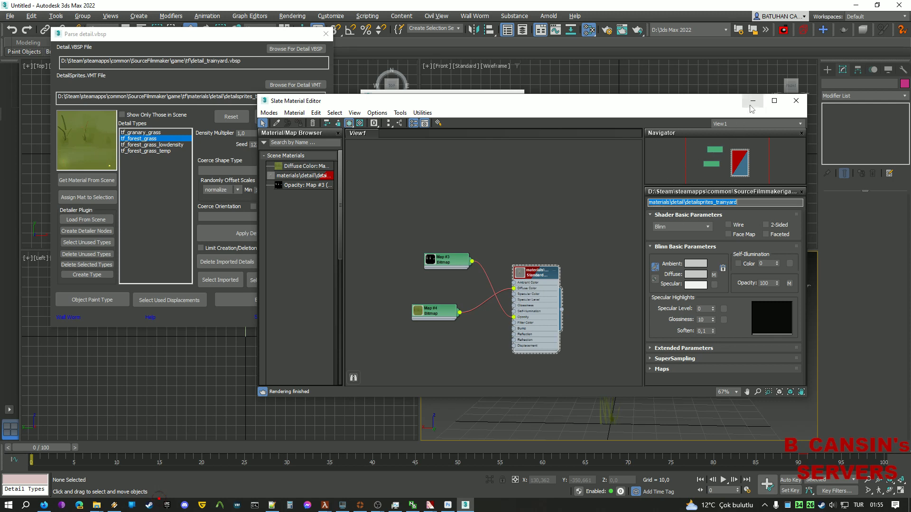
pyautogui.click(746, 203)
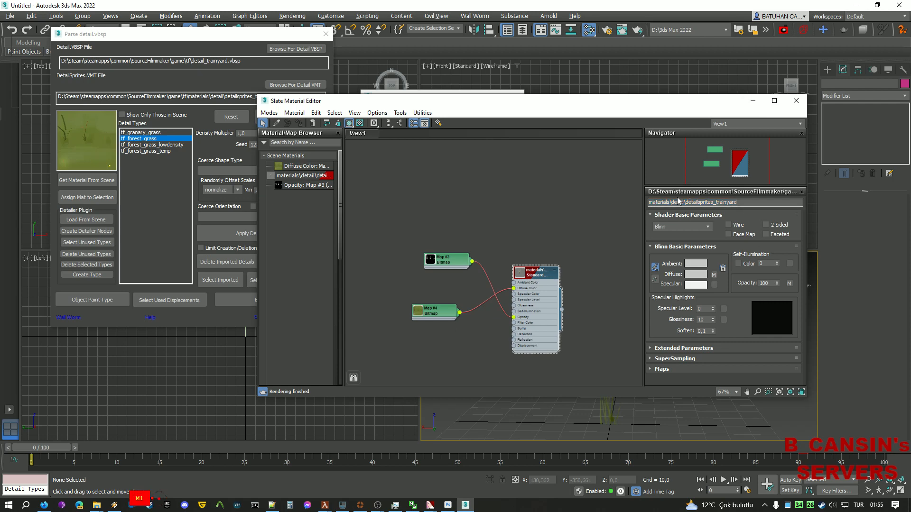
pyautogui.click(752, 101)
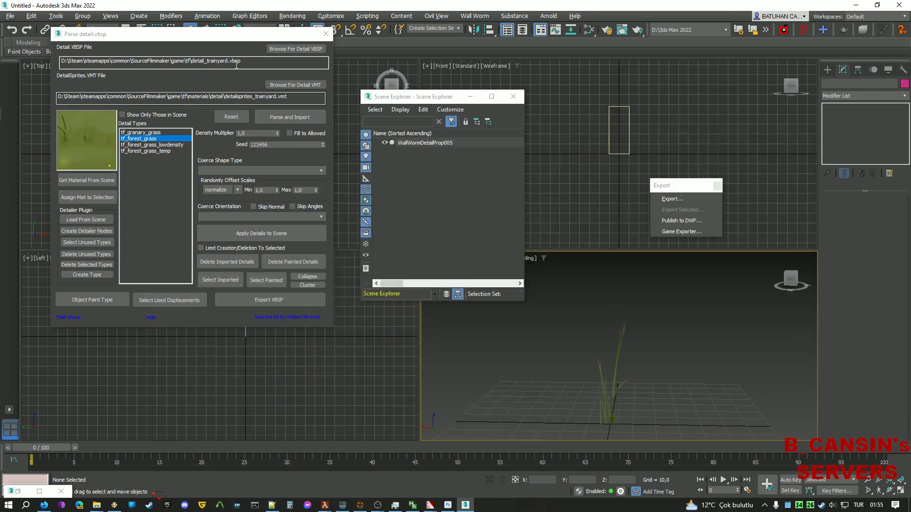
pyautogui.click(10, 16)
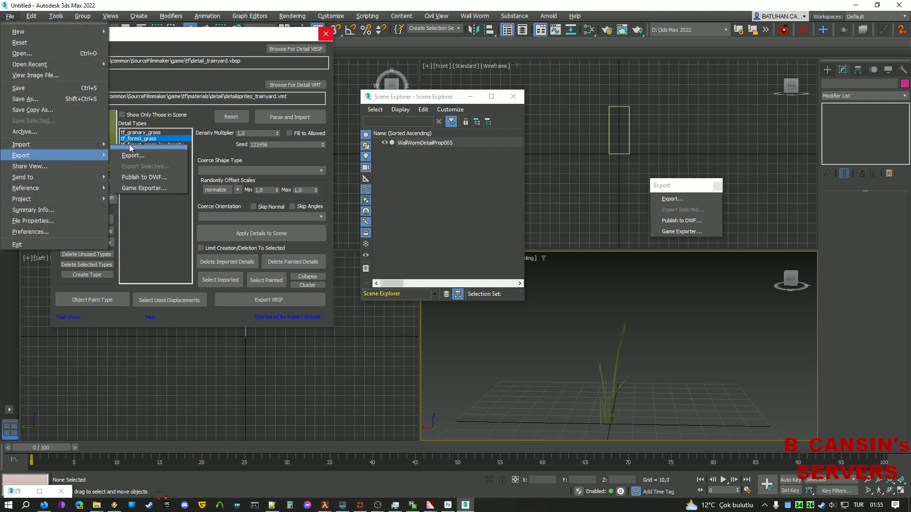
# Close the File menu, switch to the Half-Life: Alyx Asset Browser, and launch the ModelDoc editor.
pyautogui.click(699, 330)
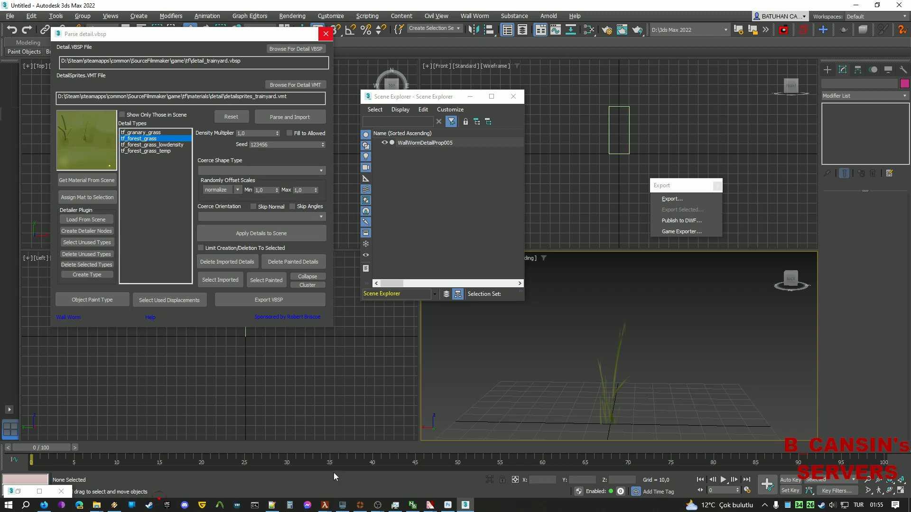
pyautogui.moveTo(325, 505)
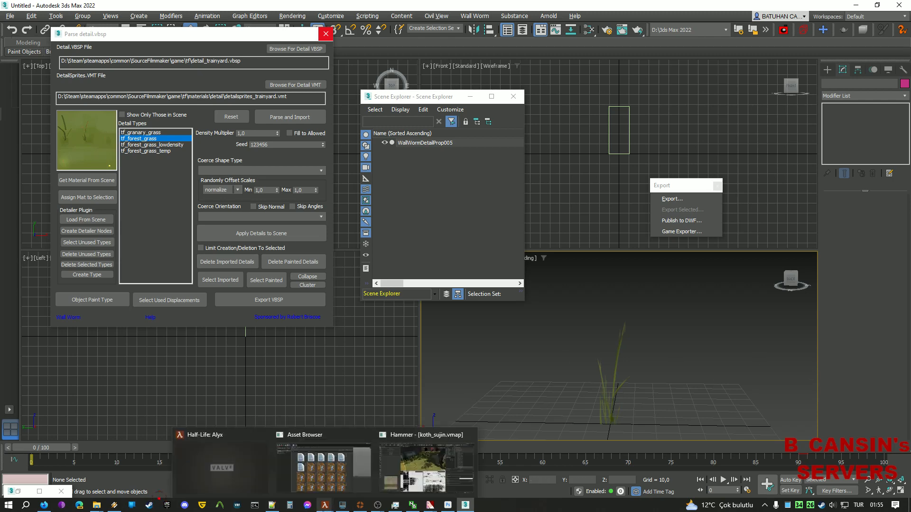
pyautogui.click(354, 466)
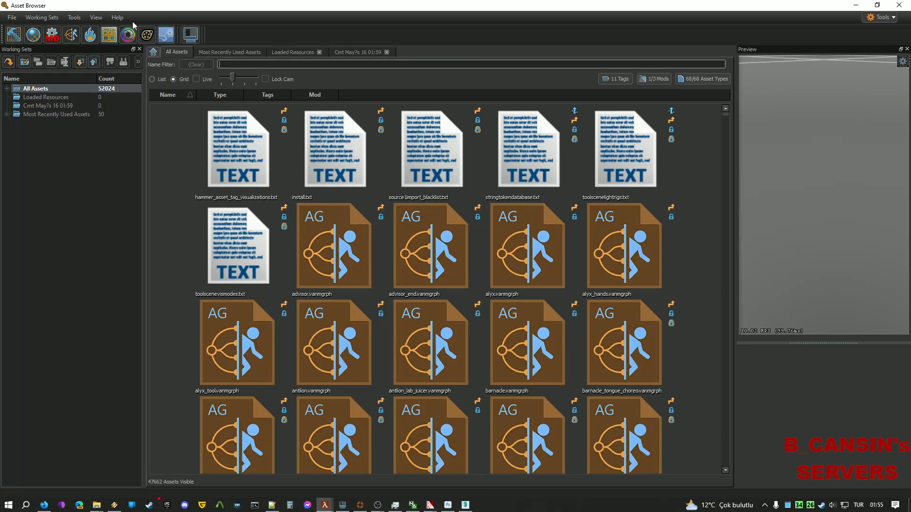
pyautogui.click(53, 35)
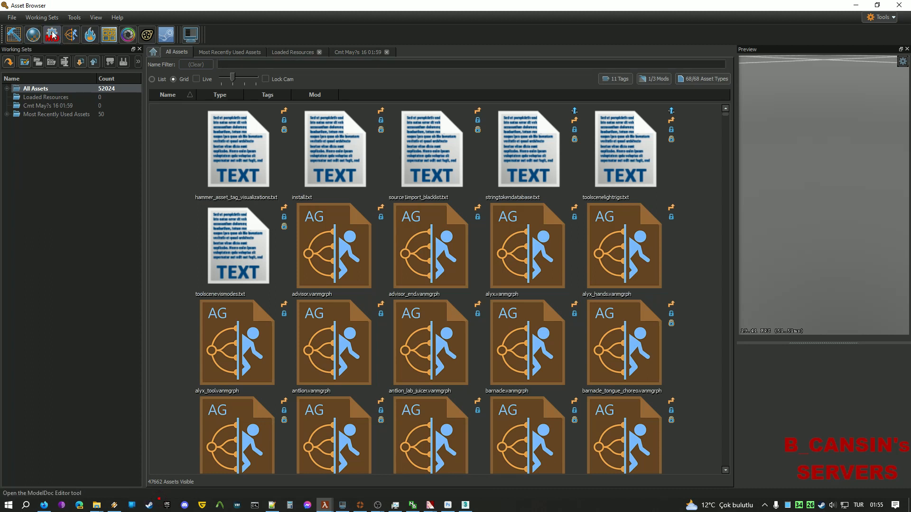
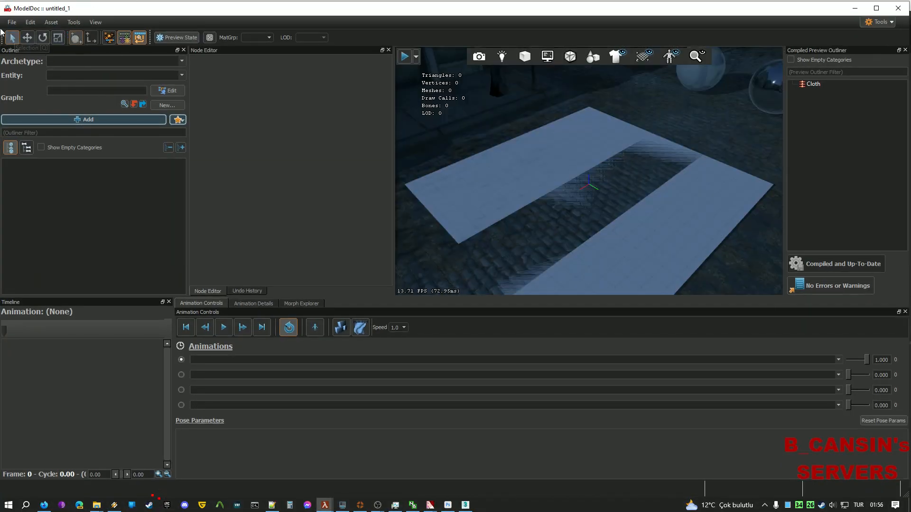
# Reopen wallwormdetailprop005.vmdl from ModelDoc's Recent Files.
pyautogui.click(12, 21)
pyautogui.moveTo(61, 61)
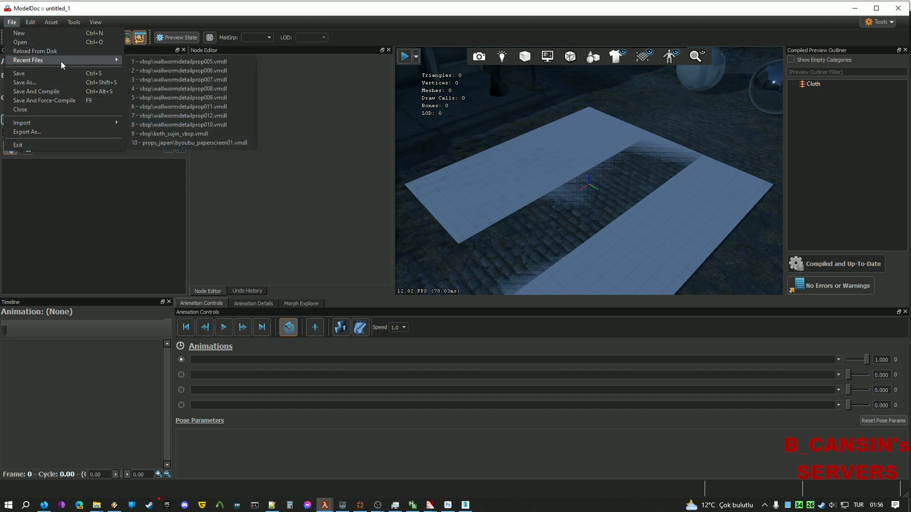
pyautogui.click(224, 62)
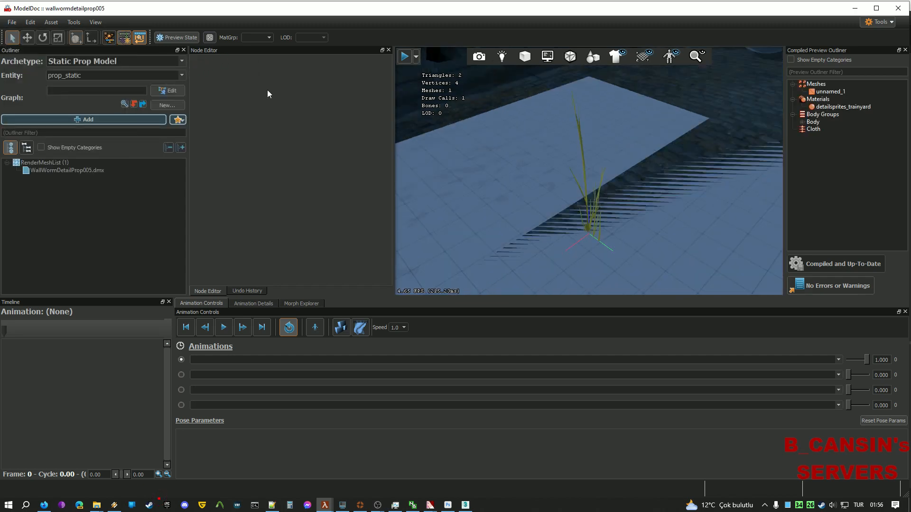
# Orbit the grass preview, inspect the WallWormDetailProp005.dmx render mesh, then open the Tools menu.
pyautogui.moveTo(532, 214); pyautogui.dragTo(569, 217, button='right')
pyautogui.press('a')
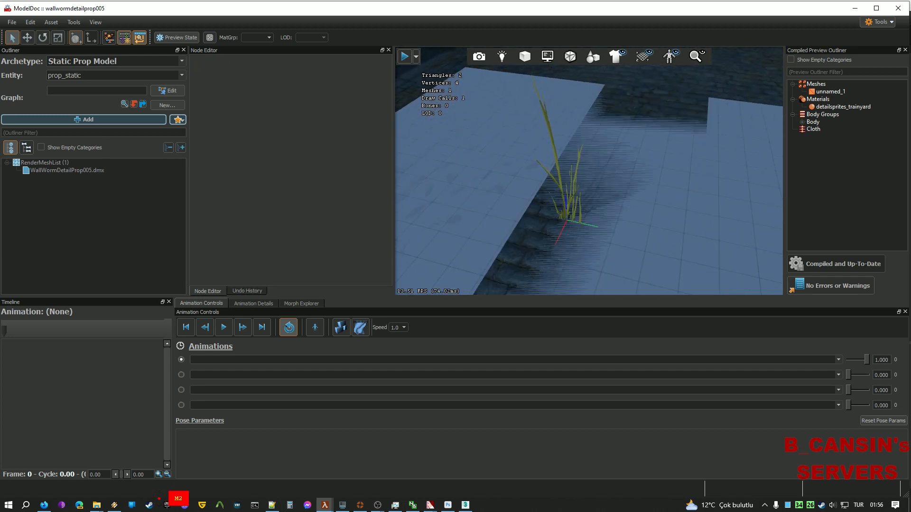
pyautogui.click(93, 170)
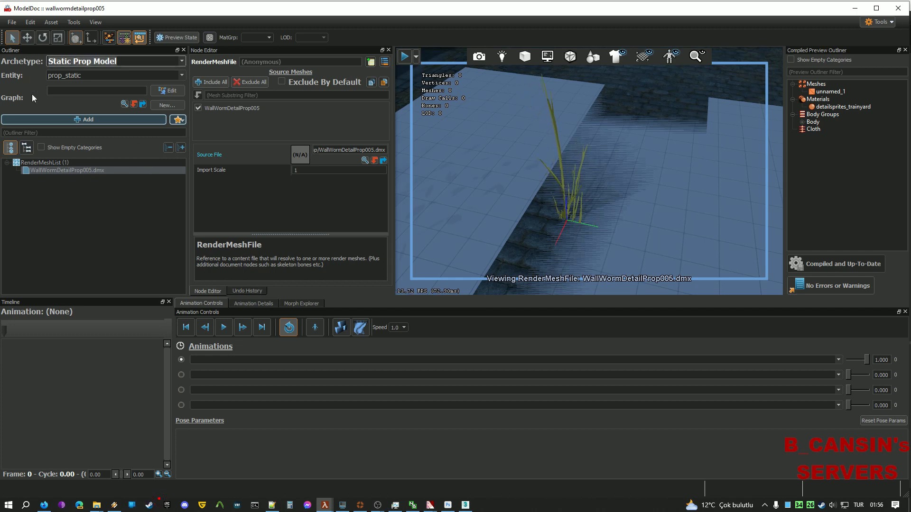
pyautogui.click(85, 231)
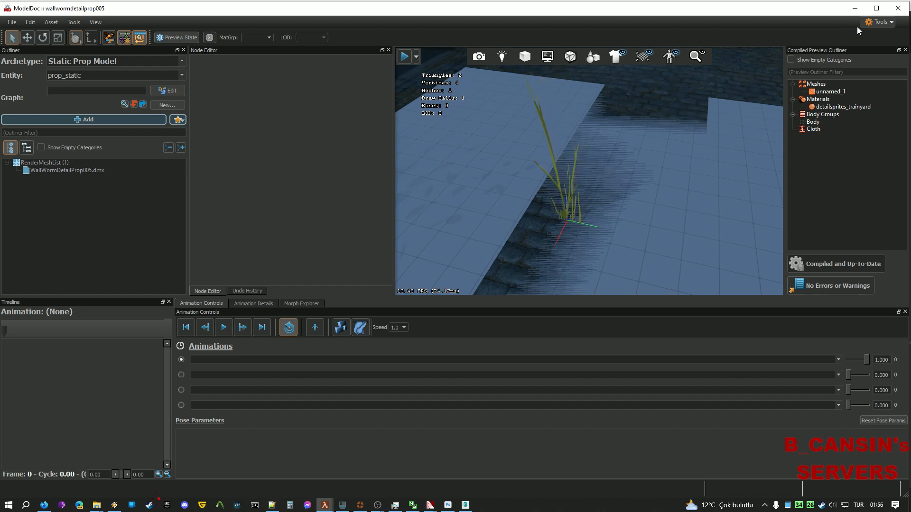
pyautogui.click(881, 26)
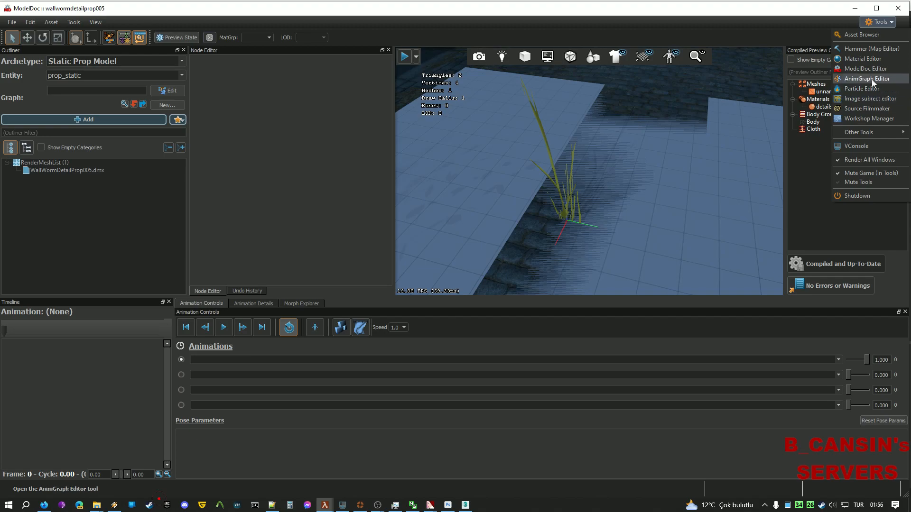
# Load detailsprites_trainyard in Material Editor by filtering the Material Browser for 'det'.
pyautogui.click(876, 58)
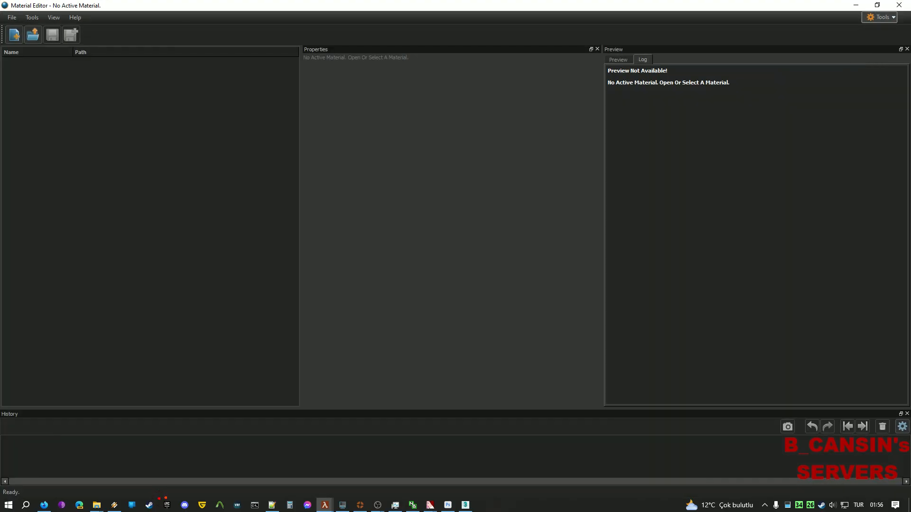
pyautogui.click(33, 34)
pyautogui.click(528, 108)
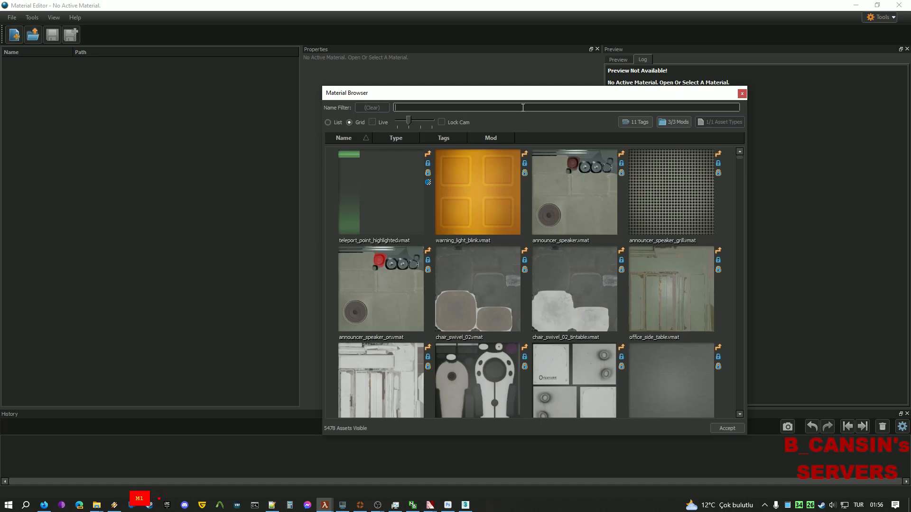
pyautogui.write('det')
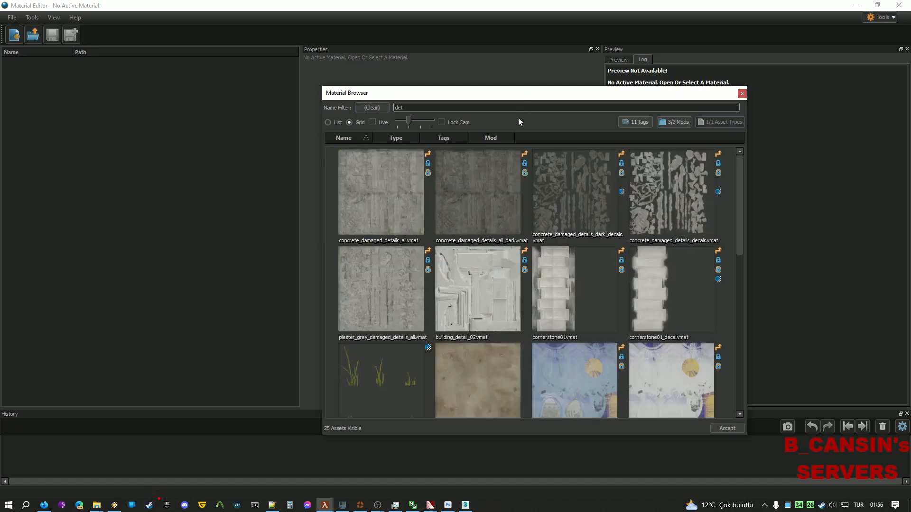
pyautogui.click(389, 344)
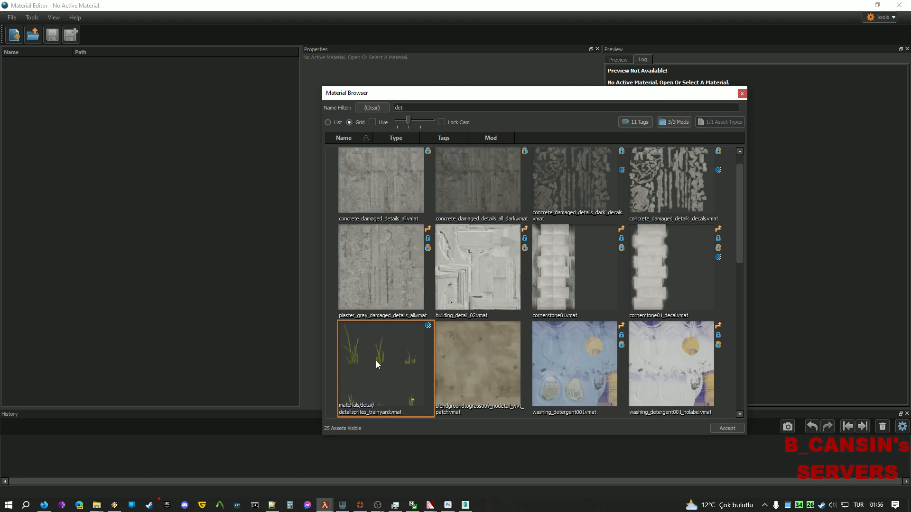
pyautogui.doubleClick(376, 361)
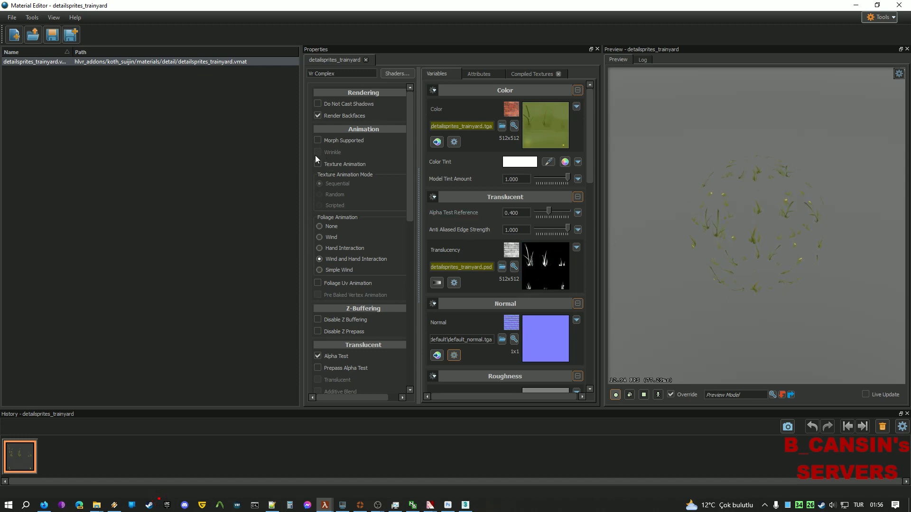
pyautogui.moveTo(413, 207); pyautogui.dragTo(414, 234)
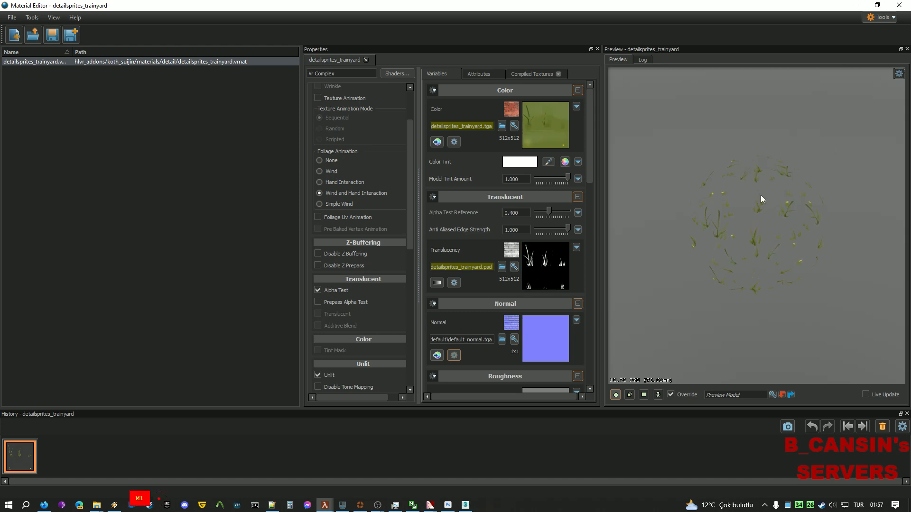
pyautogui.scroll(-2, 358, 278)
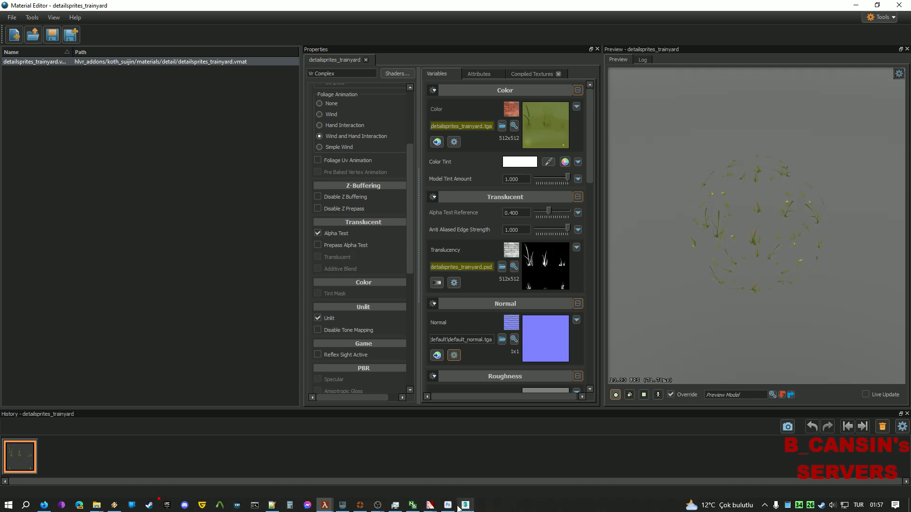
pyautogui.click(429, 505)
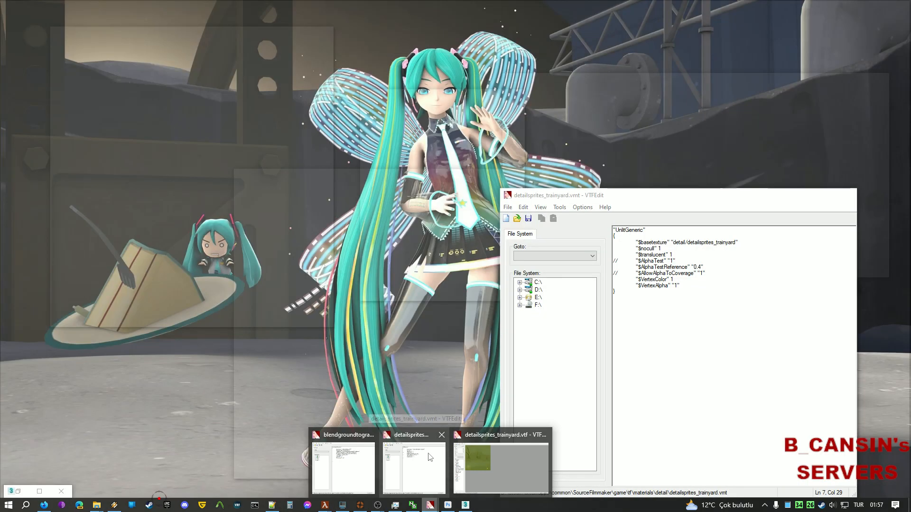
# Check the old .vmt's $AlphaTestReference and $translucent lines, then turn off Alpha Test on the grass material.
pyautogui.click(442, 455)
pyautogui.moveTo(647, 232); pyautogui.dragTo(613, 231)
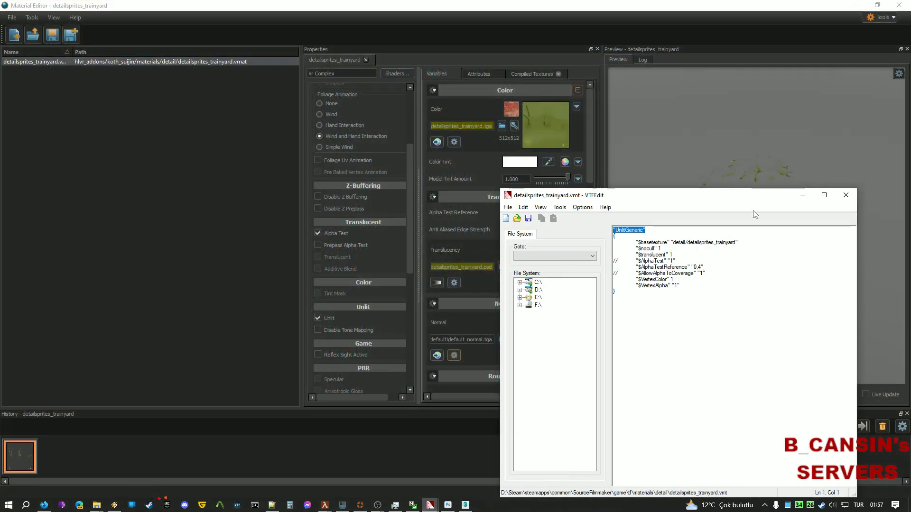
pyautogui.scroll(3, 379, 162)
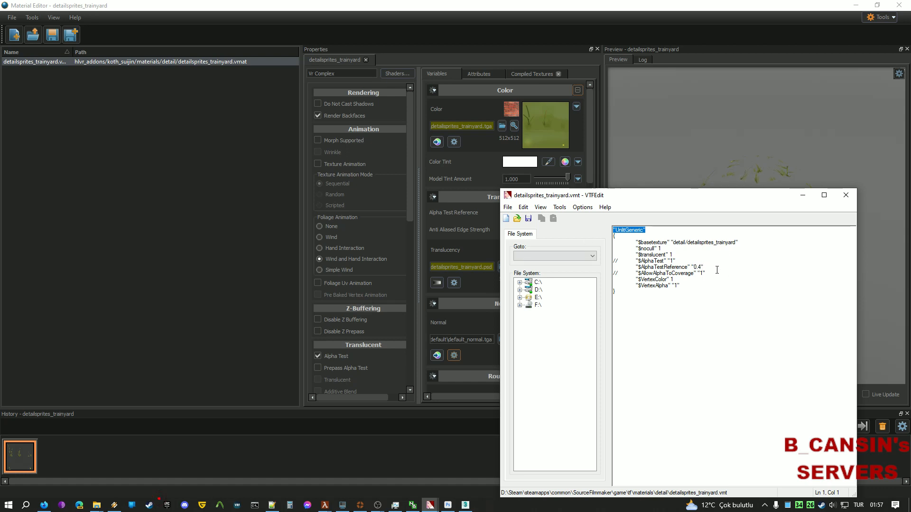
pyautogui.moveTo(703, 267); pyautogui.dragTo(676, 261)
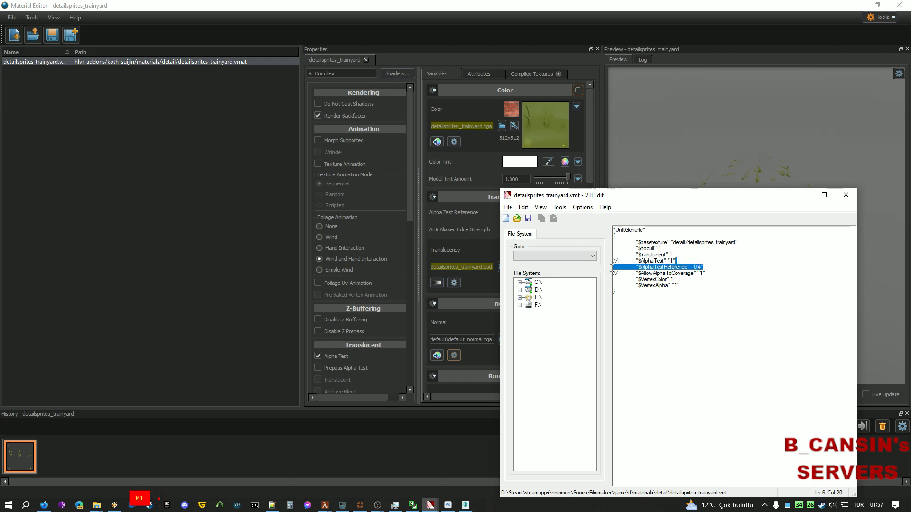
pyautogui.click(717, 273)
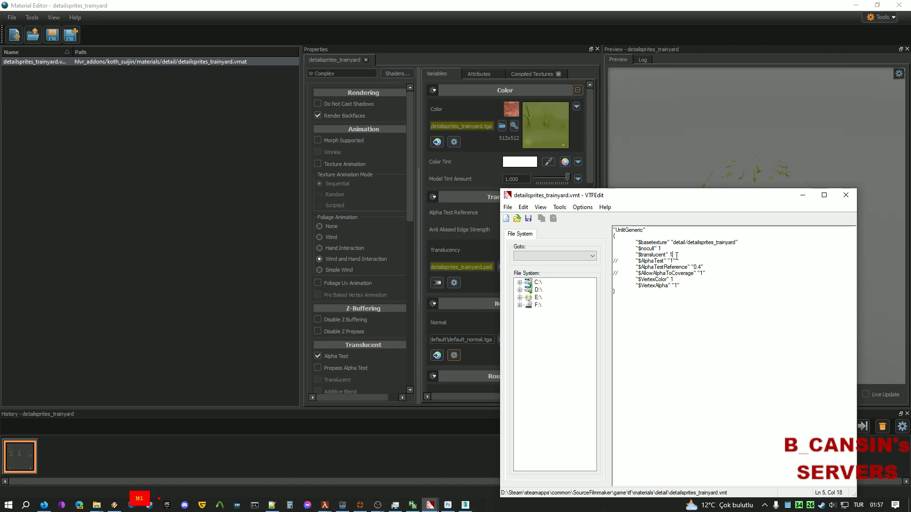
pyautogui.moveTo(673, 255); pyautogui.dragTo(614, 255)
pyautogui.scroll(-1, 343, 281)
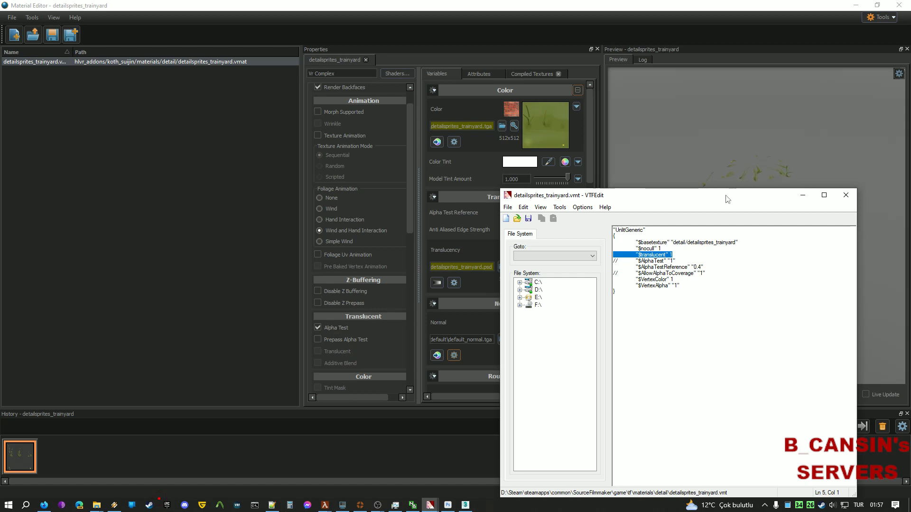
pyautogui.click(177, 337)
pyautogui.click(323, 328)
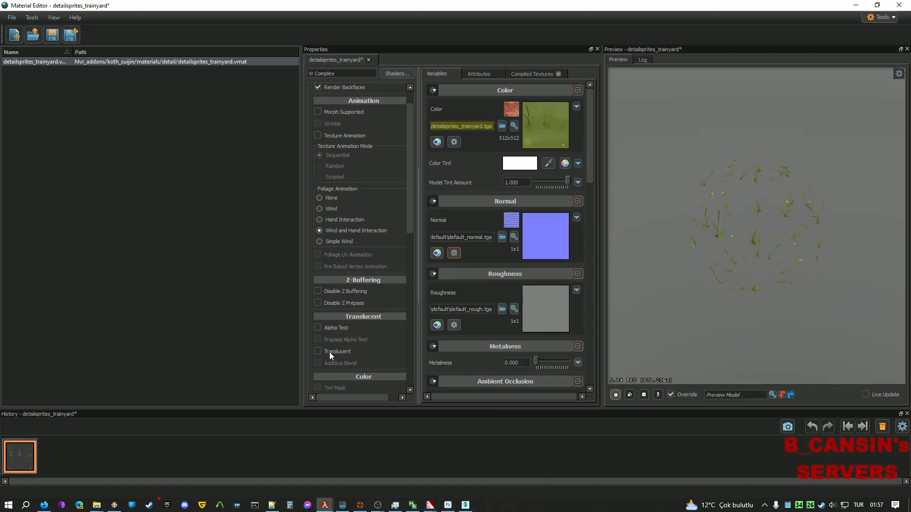
# Turn on translucency for the grass material and save it.
pyautogui.click(329, 351)
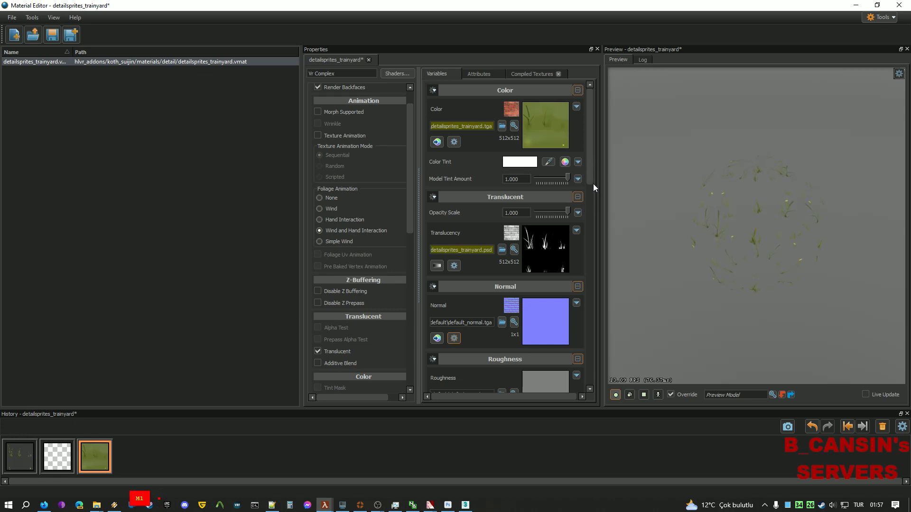
pyautogui.scroll(-2, 590, 175)
pyautogui.hotkey('ctrl', 's')
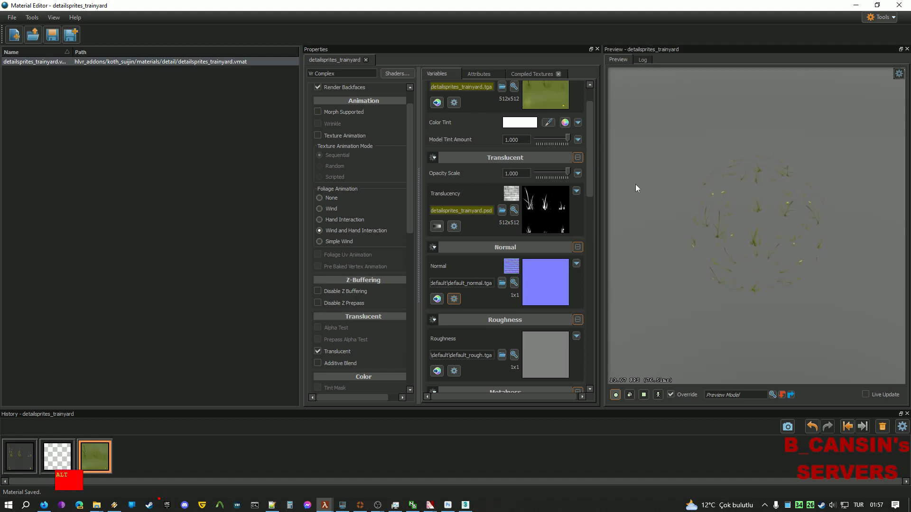
# Compare the old .vmt's alpha test reference, then revert the material to its alpha-tested state and save.
pyautogui.hotkey('alt', 'Tab')
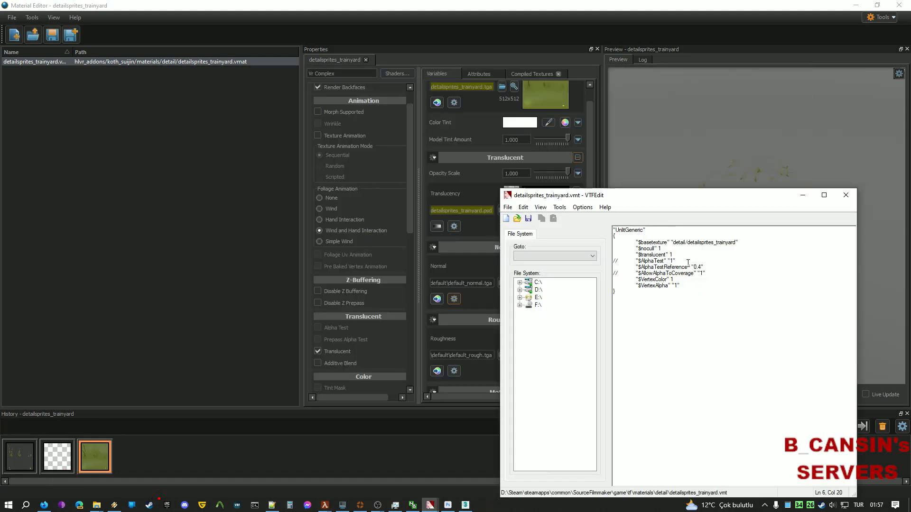
pyautogui.moveTo(705, 269); pyautogui.dragTo(661, 268)
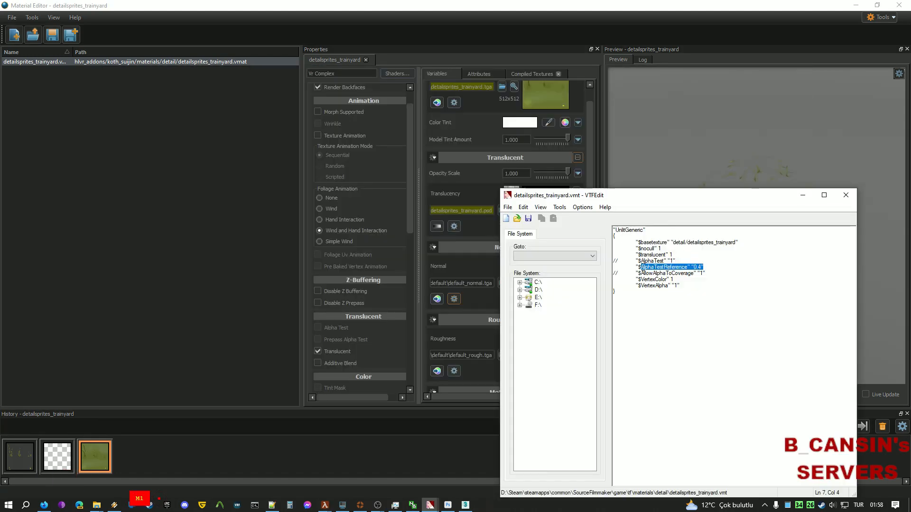
pyautogui.click(210, 279)
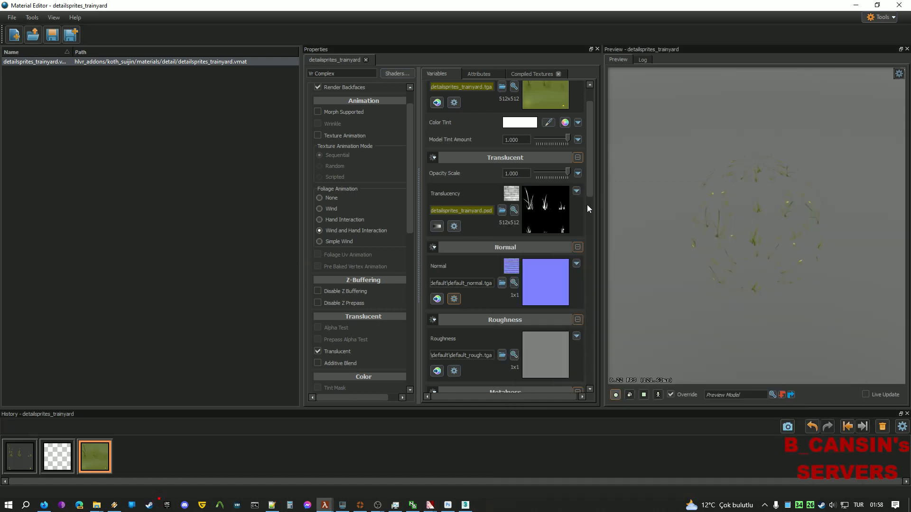
pyautogui.moveTo(593, 162)
pyautogui.mouseDown()
pyautogui.moveTo(594, 183)
pyautogui.moveTo(593, 159)
pyautogui.mouseUp()
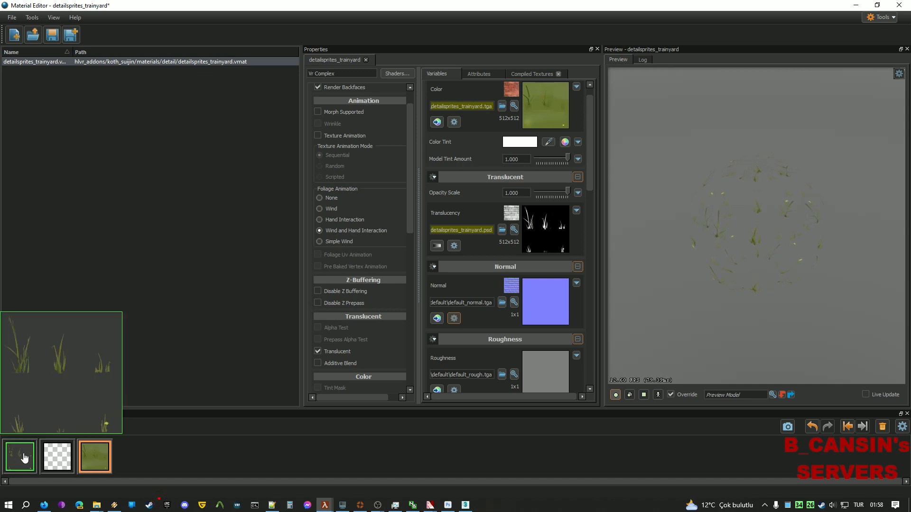
pyautogui.click(19, 454)
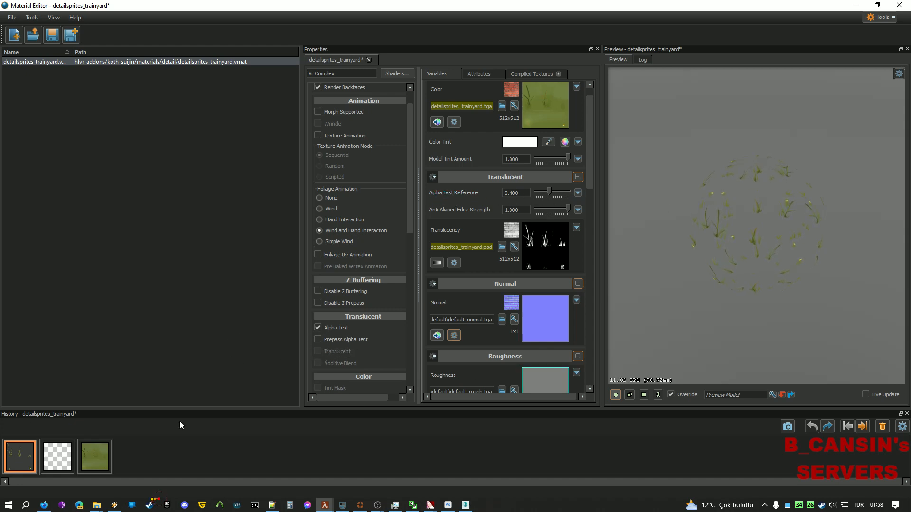
pyautogui.press('ctrl')
pyautogui.hotkey('ctrl', 's')
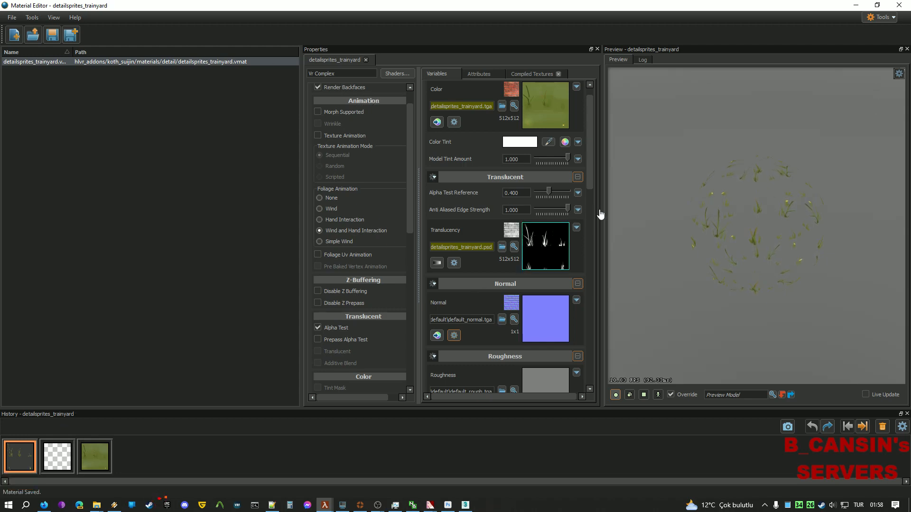
# Recheck the old .vmt's alpha test reference line and return to Material Editor.
pyautogui.hotkey('alt', 'Tab')
pyautogui.click(690, 260)
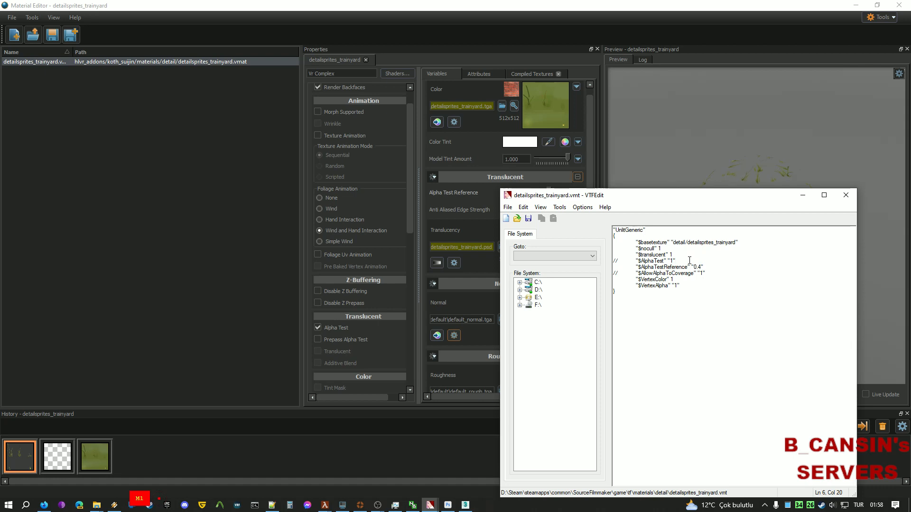
pyautogui.moveTo(707, 267); pyautogui.dragTo(588, 268)
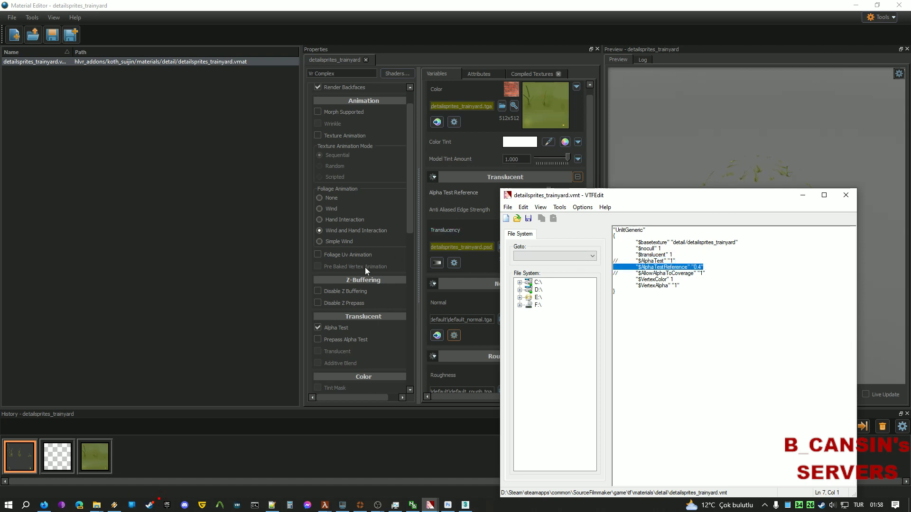
pyautogui.click(145, 275)
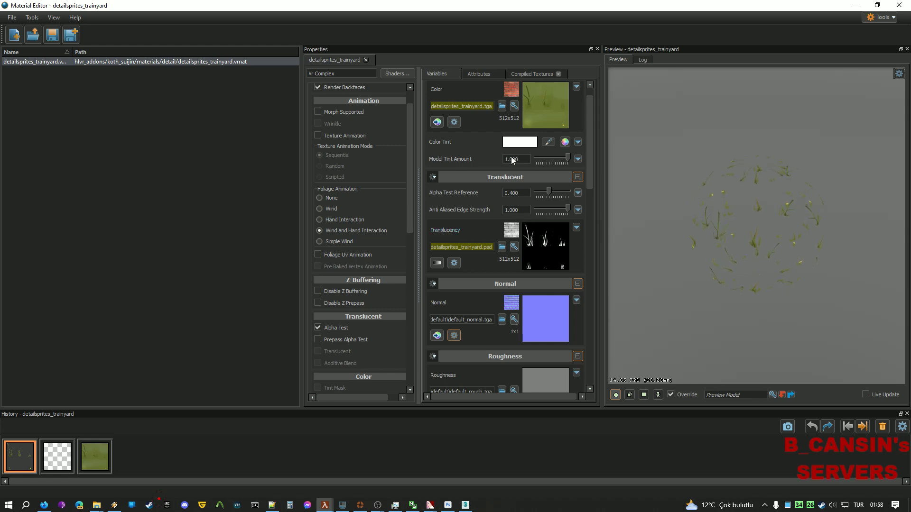
pyautogui.moveTo(412, 208); pyautogui.dragTo(394, 306)
pyautogui.scroll(-4, 391, 312)
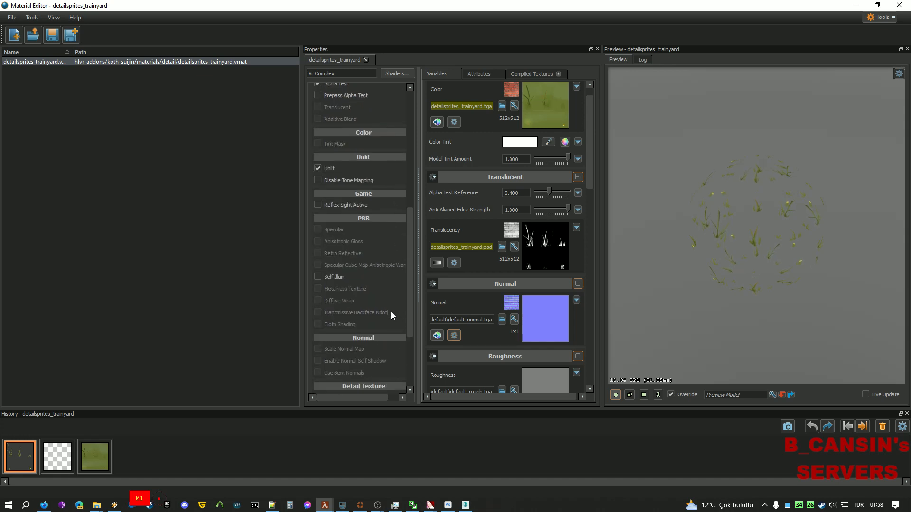
pyautogui.scroll(1, 385, 332)
pyautogui.scroll(8, 383, 237)
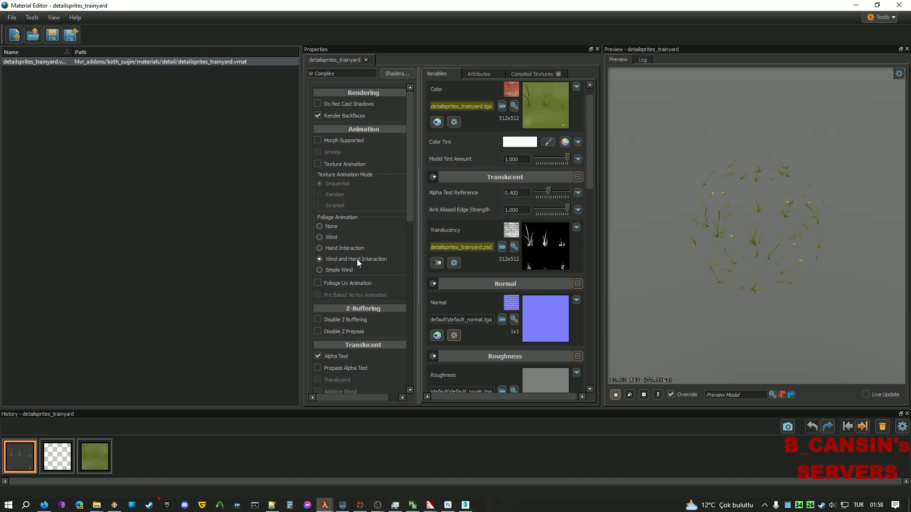
pyautogui.moveTo(591, 163); pyautogui.dragTo(587, 342)
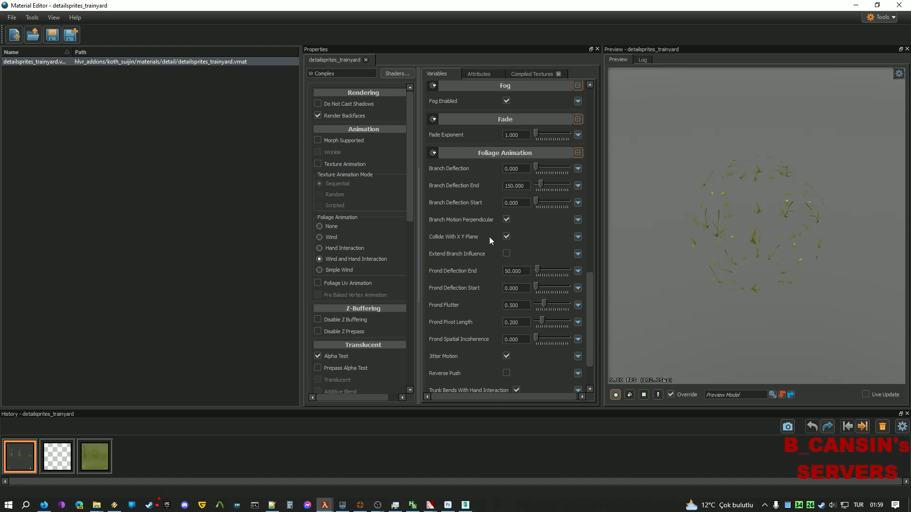
# Test Trunk Deflection End at 1000 and -1000, then revert to the original values and save.
pyautogui.scroll(-2, 594, 279)
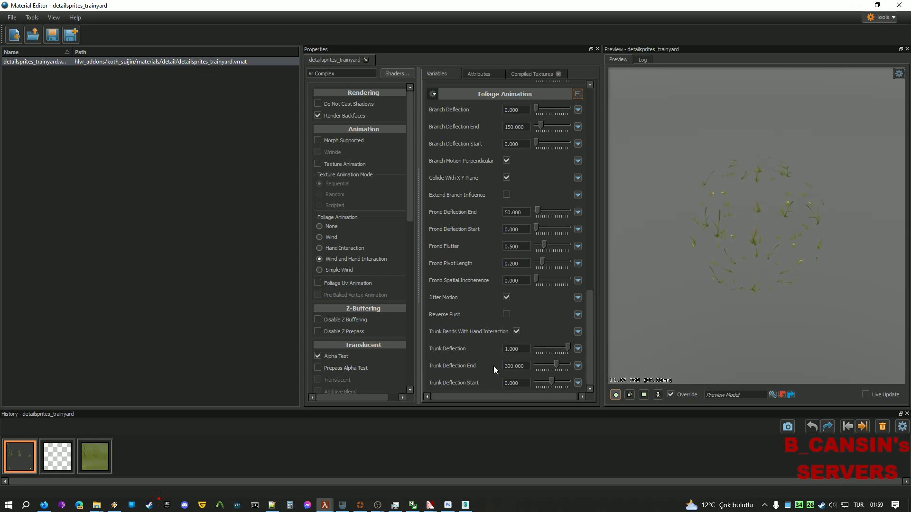
pyautogui.scroll(3, 495, 370)
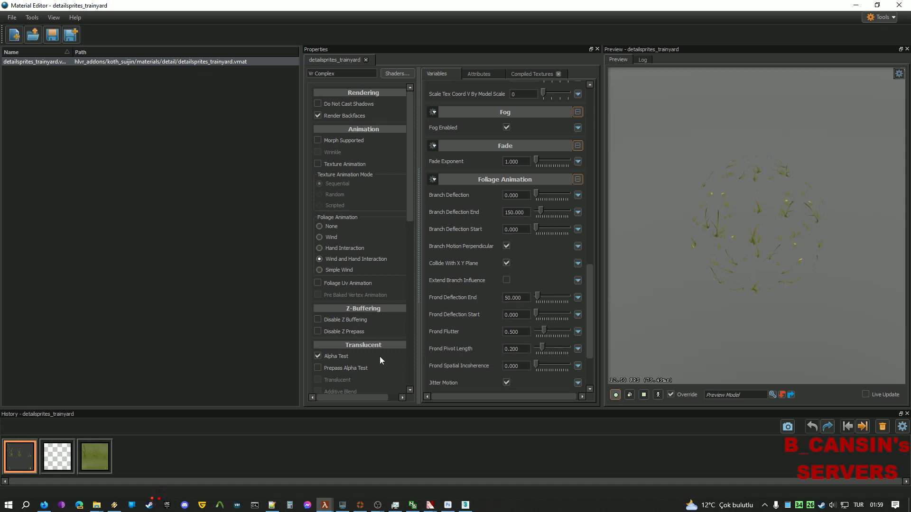
pyautogui.scroll(-1, 458, 326)
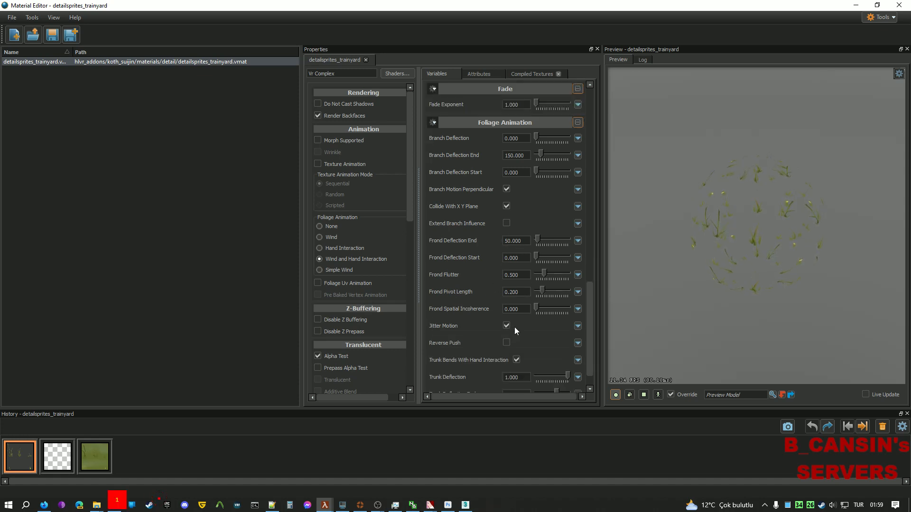
pyautogui.scroll(-2, 514, 326)
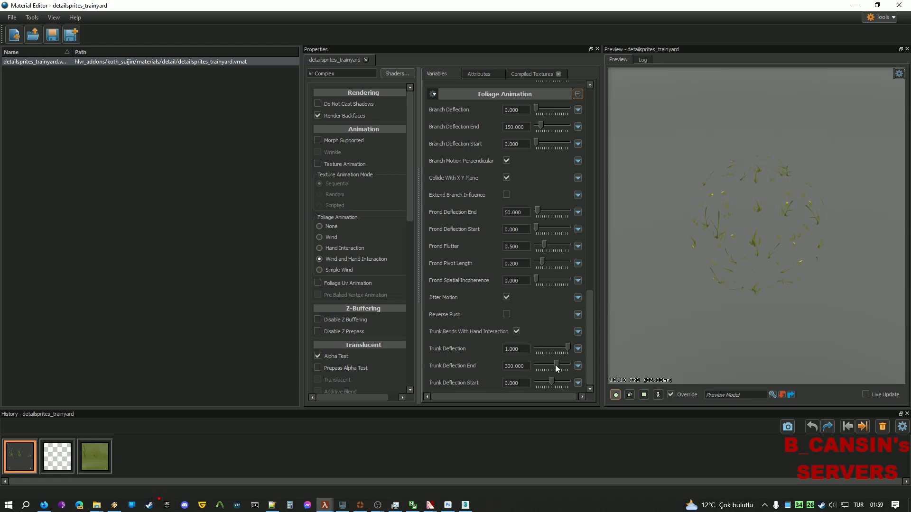
pyautogui.moveTo(566, 351); pyautogui.dragTo(659, 345)
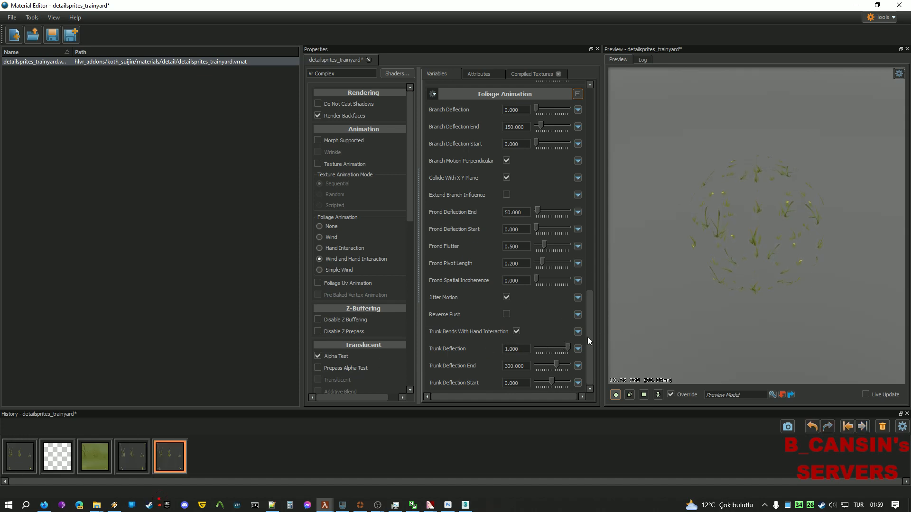
pyautogui.moveTo(560, 366); pyautogui.dragTo(596, 366)
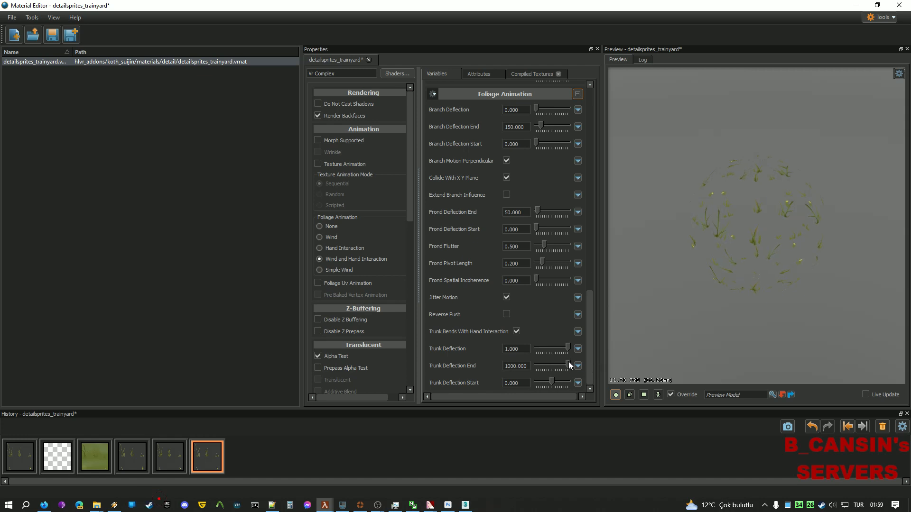
pyautogui.moveTo(568, 365); pyautogui.dragTo(492, 372)
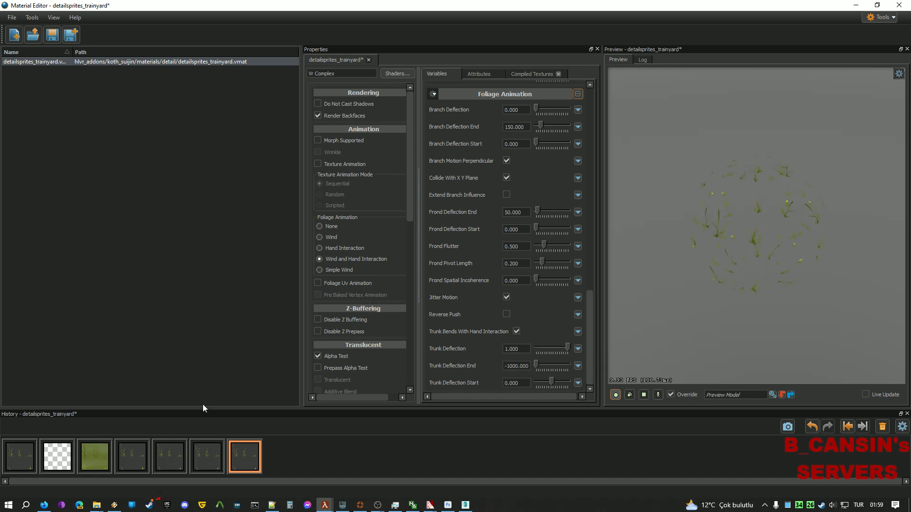
pyautogui.click(18, 469)
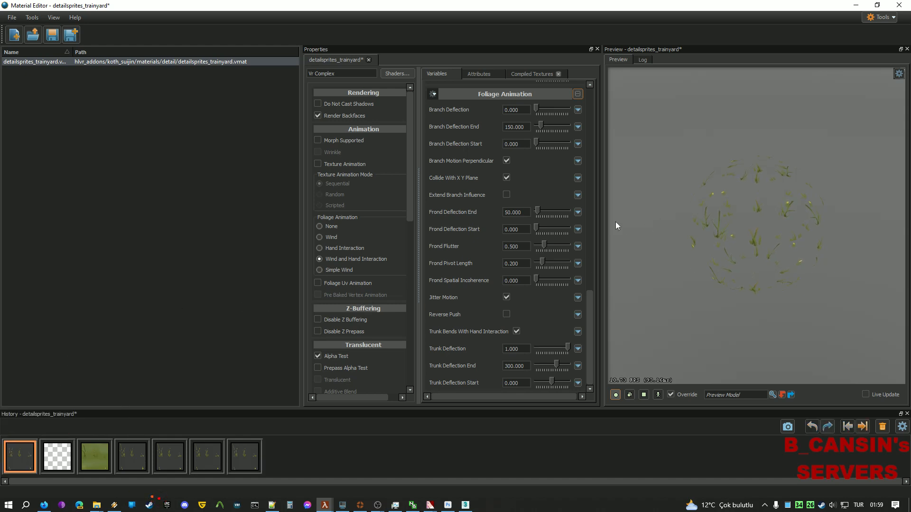
pyautogui.hotkey('ctrl', 's')
# Review the Attributes tab's world.foliage surface property, then minimize Material Editor.
pyautogui.click(484, 72)
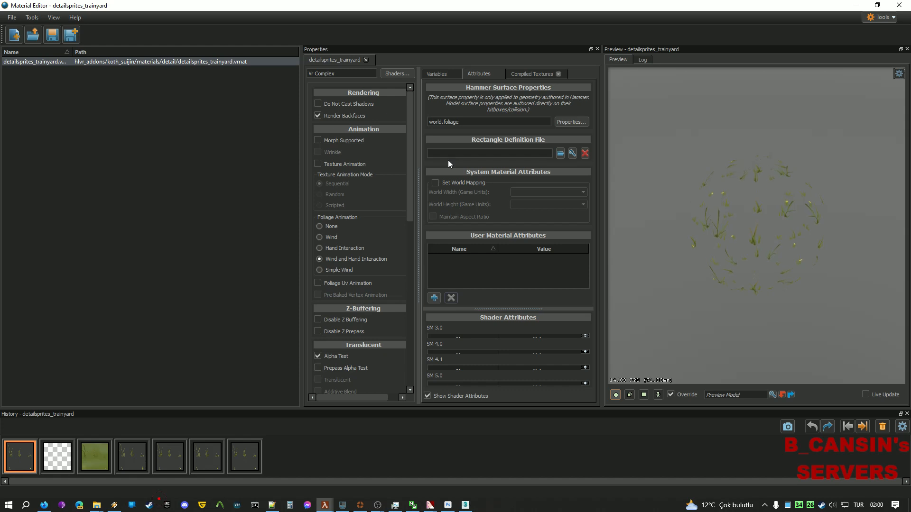
pyautogui.moveTo(406, 198); pyautogui.dragTo(399, 364)
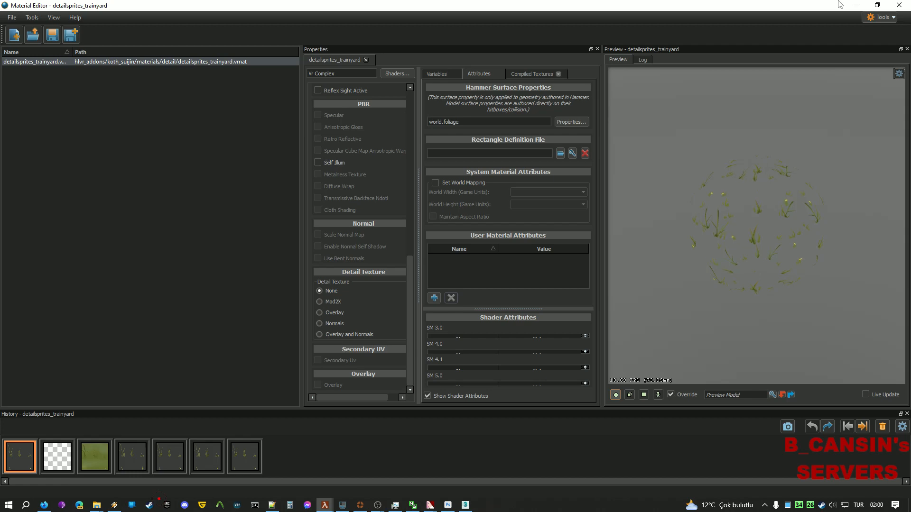
pyautogui.click(856, 5)
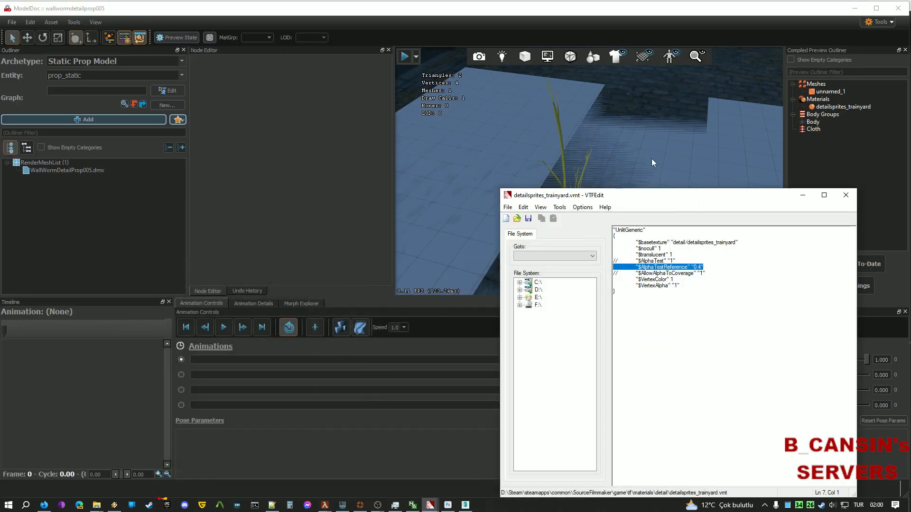
# Bring koth_sujin up in Hammer, fly the 3D camera around, and activate the Asset Spray Tool.
pyautogui.moveTo(324, 505)
pyautogui.click(330, 484)
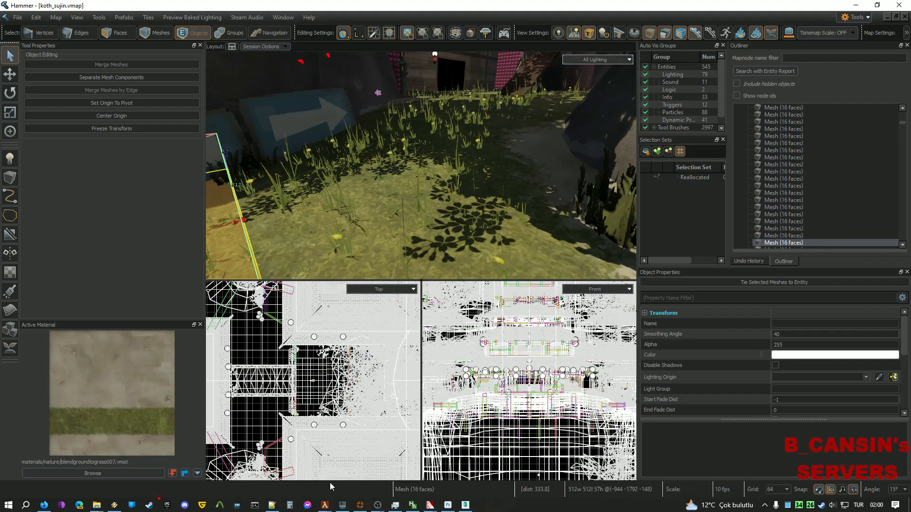
pyautogui.moveTo(472, 216); pyautogui.dragTo(420, 166, button='right')
pyautogui.press('s')
pyautogui.press('w')
pyautogui.press('s')
pyautogui.press('w')
pyautogui.press('w')
pyautogui.press('s')
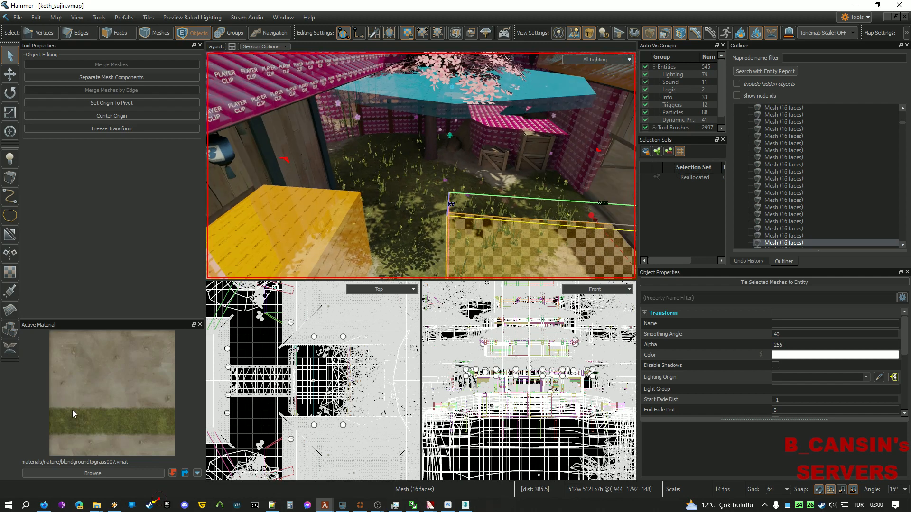
pyautogui.click(11, 348)
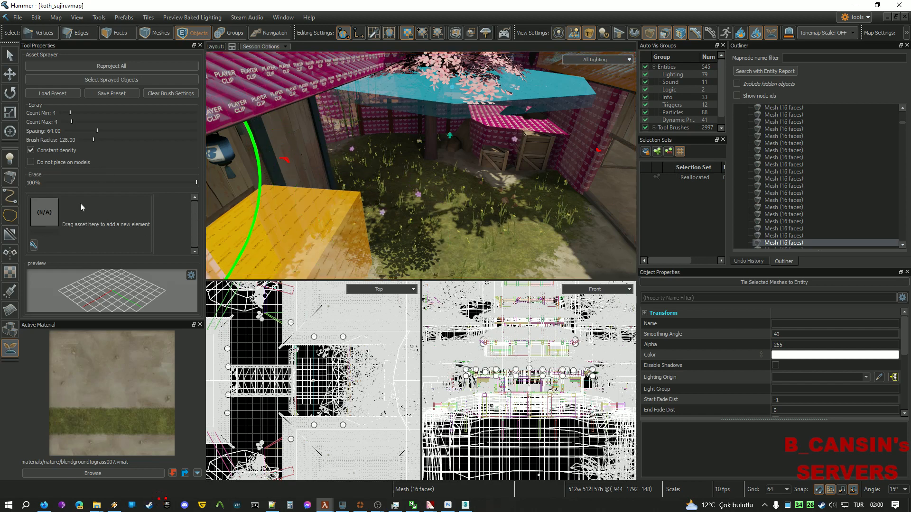
# Add wallwormdetailprop005.vmdl to the sprayer list, filtering the browser by 'wallwo' and mod.
pyautogui.click(34, 245)
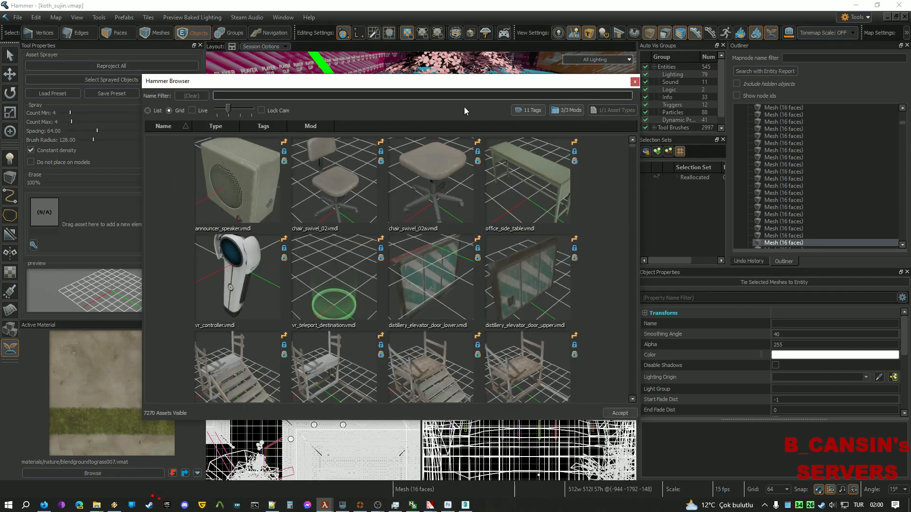
pyautogui.write('wall')
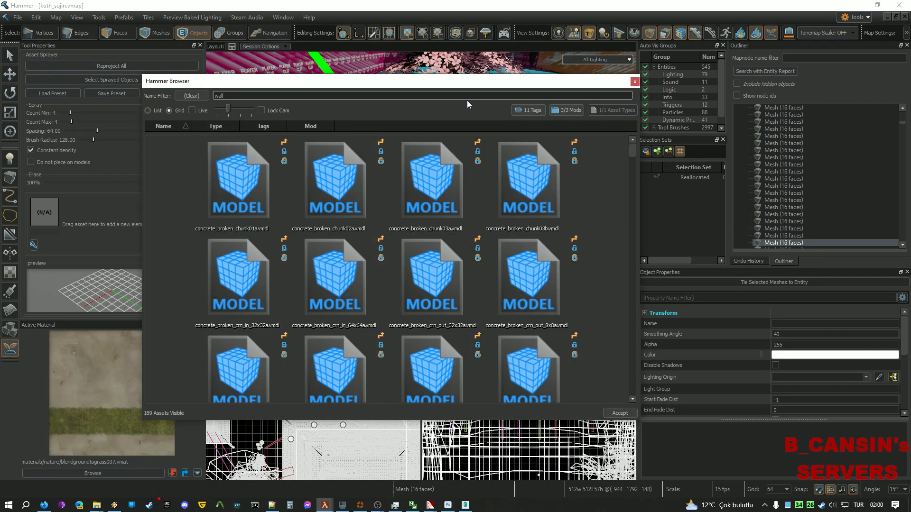
pyautogui.write('wo')
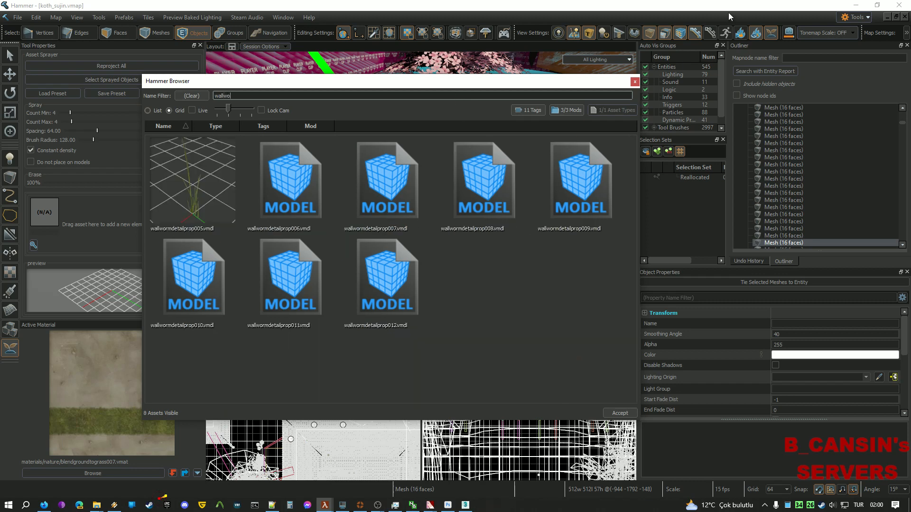
pyautogui.click(568, 109)
pyautogui.click(574, 135)
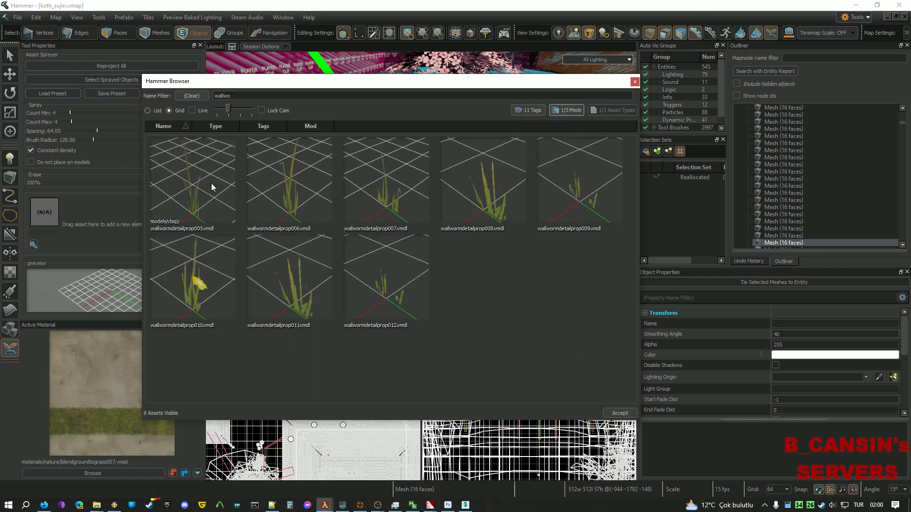
pyautogui.keyDown('shift'); pyautogui.click(396, 278); pyautogui.keyUp('shift')
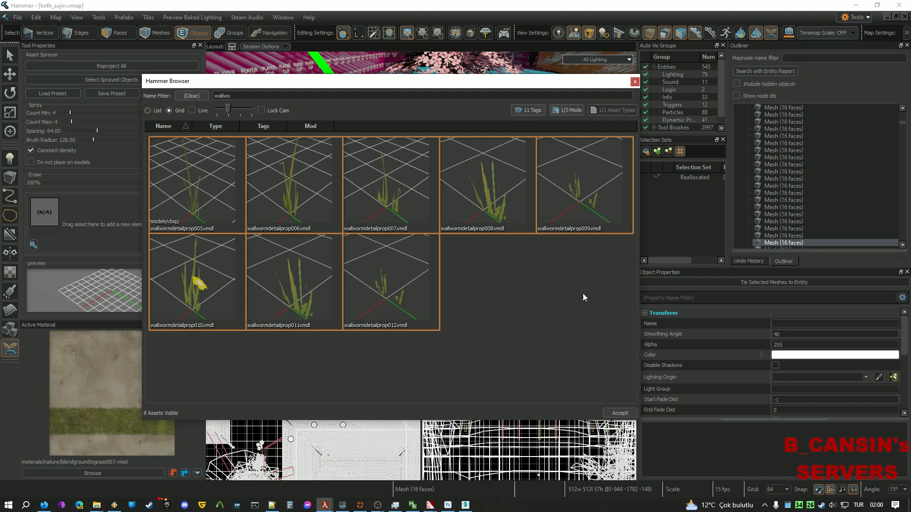
pyautogui.click(530, 266)
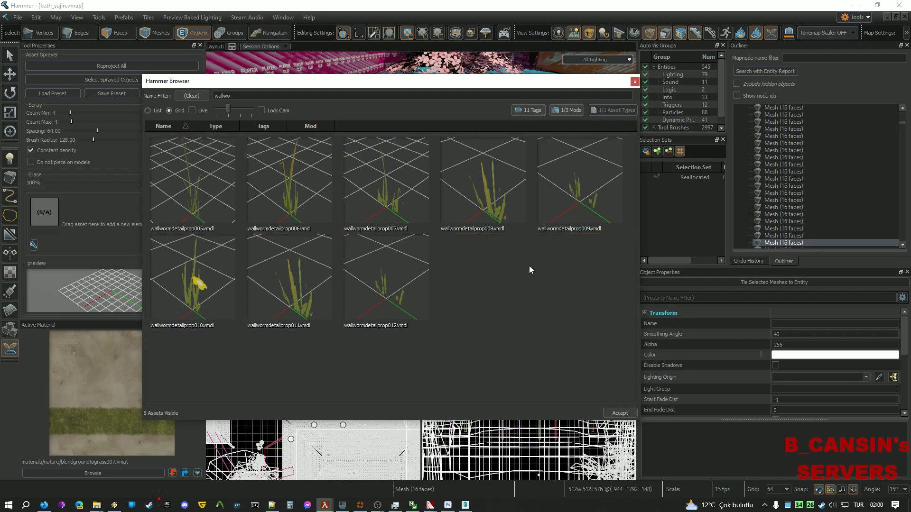
pyautogui.doubleClick(220, 186)
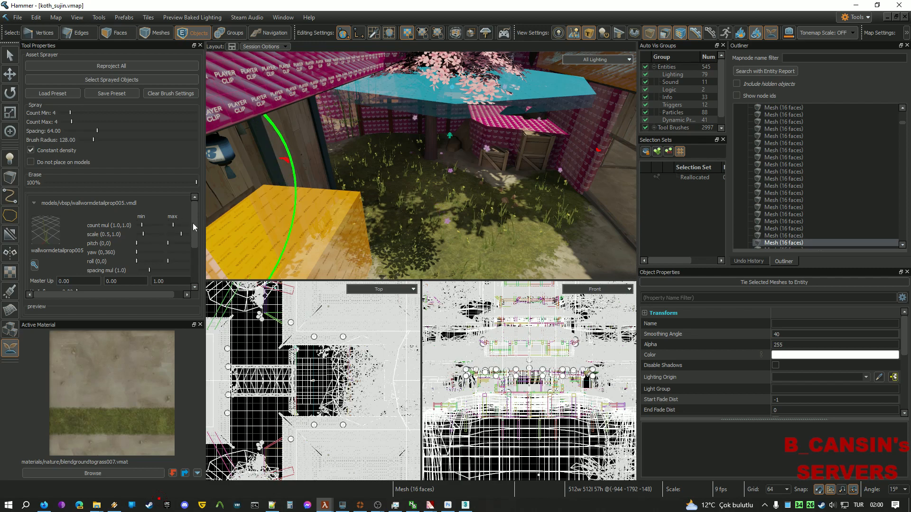
pyautogui.scroll(-1, 195, 231)
pyautogui.moveTo(195, 232); pyautogui.dragTo(194, 238)
pyautogui.moveTo(194, 239); pyautogui.dragTo(192, 202)
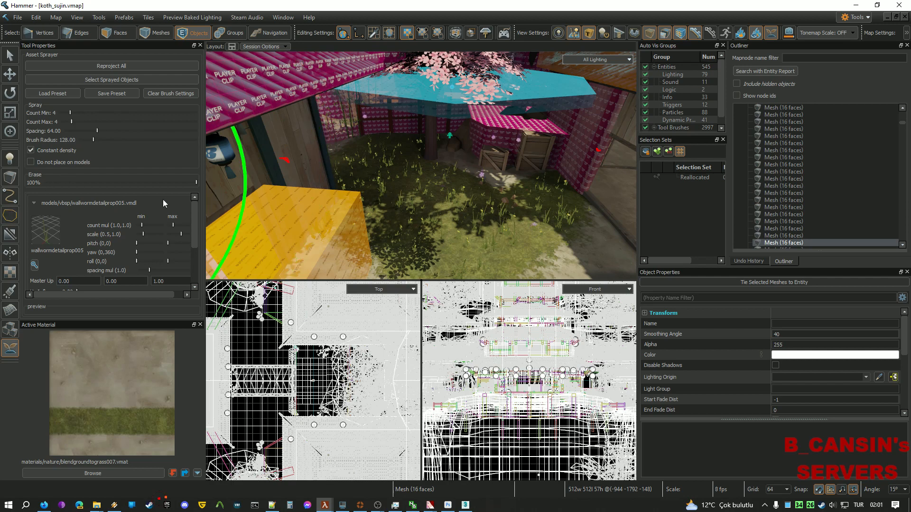
pyautogui.moveTo(195, 215); pyautogui.dragTo(194, 225)
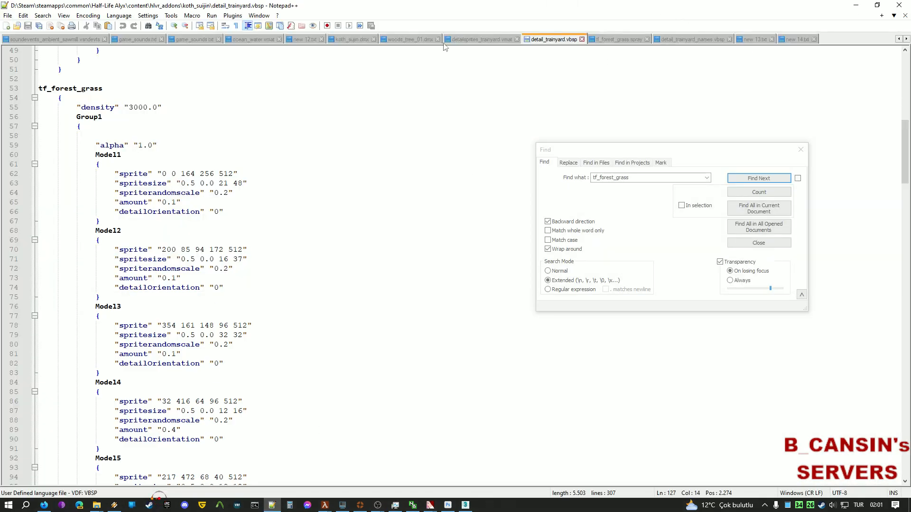
# Switch to tf_forest_grass.spray in Notepad++ and close the Find window.
pyautogui.scroll(-3, 171, 151)
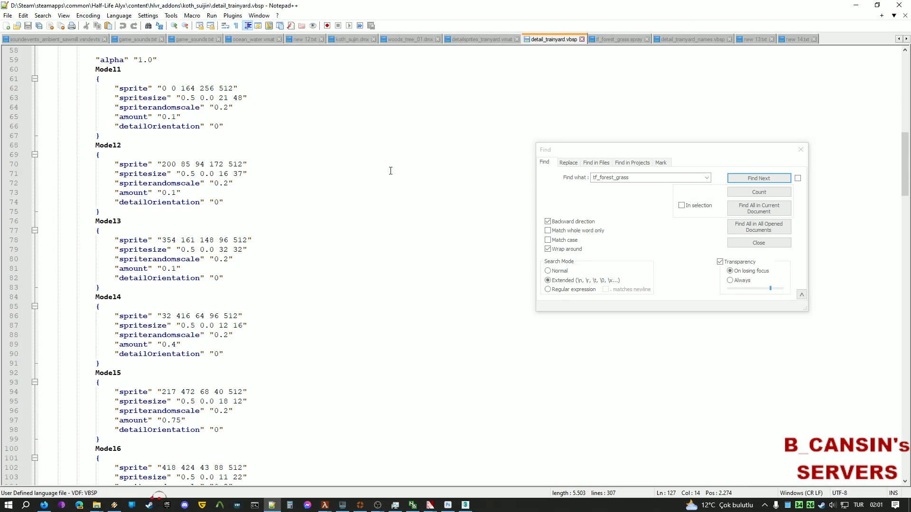
pyautogui.scroll(2, 390, 171)
pyautogui.click(602, 39)
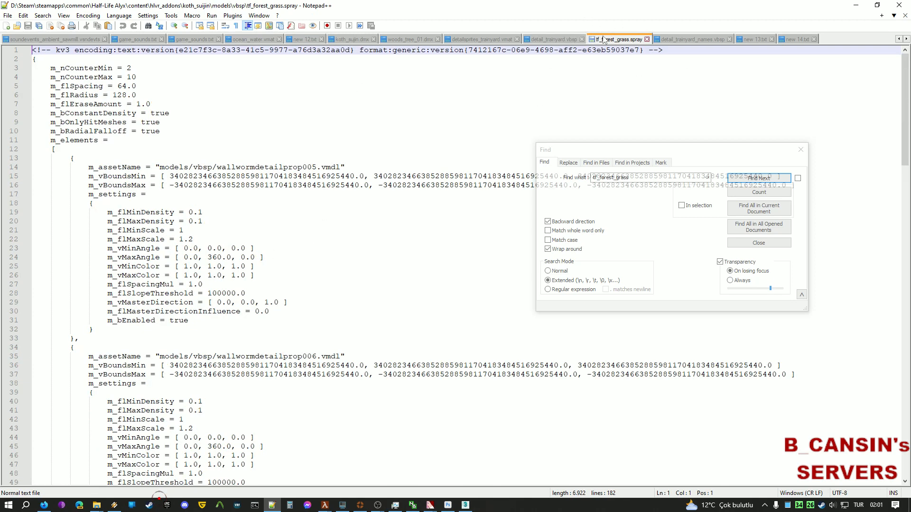
pyautogui.scroll(-3, 215, 234)
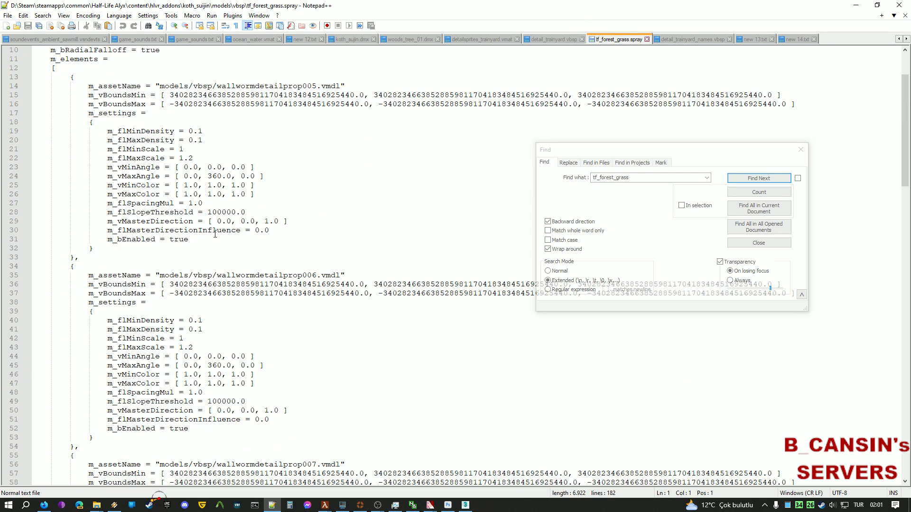
pyautogui.scroll(3, 334, 264)
pyautogui.click(274, 505)
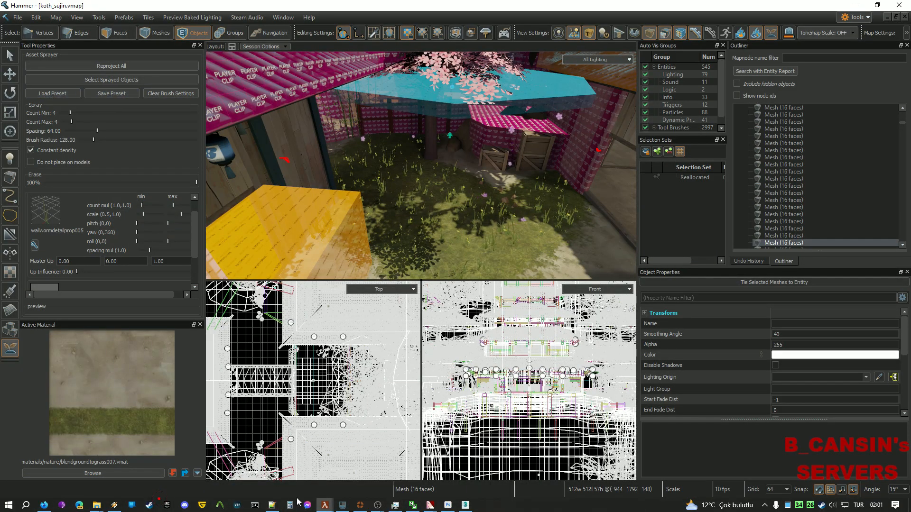
pyautogui.click(272, 506)
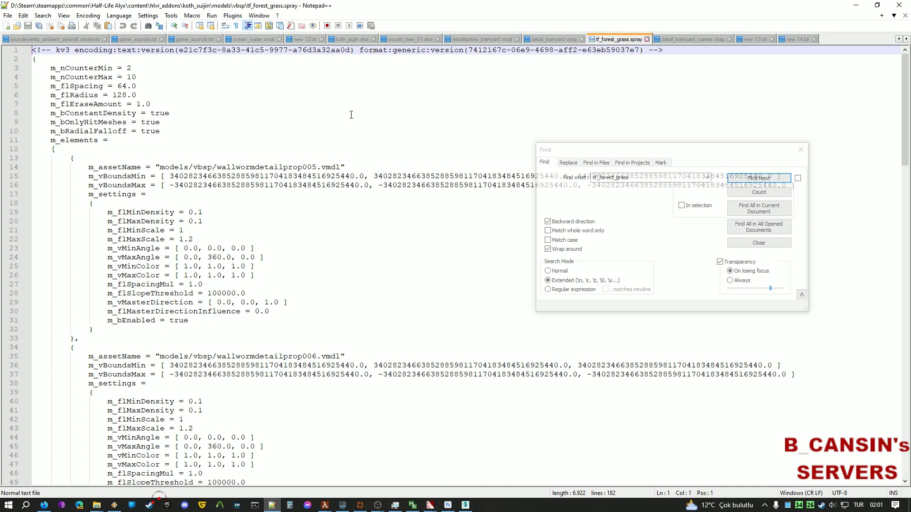
pyautogui.click(763, 244)
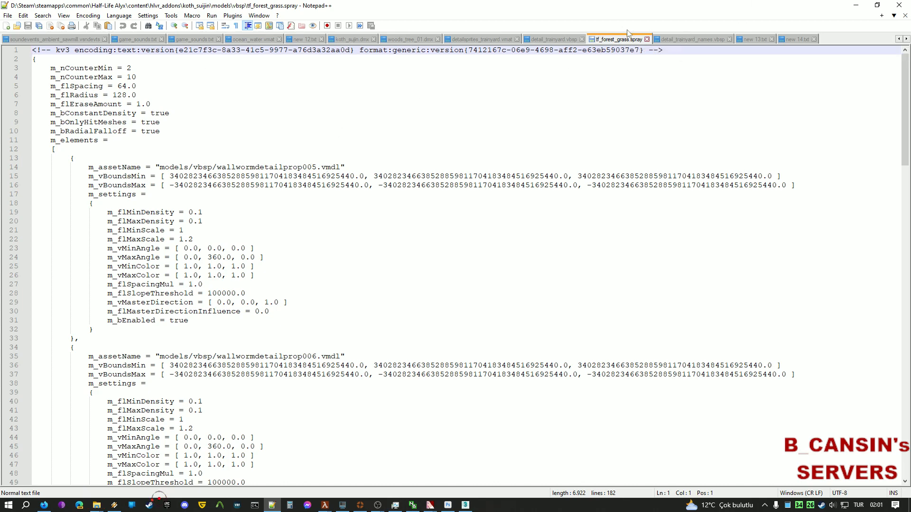
# Compare the spray file's first grass element block (lines 13–34) with detail_trainyard.vbsp's Group1.
pyautogui.scroll(-2, 250, 211)
pyautogui.scroll(2, 107, 154)
pyautogui.moveTo(70, 158); pyautogui.dragTo(446, 352)
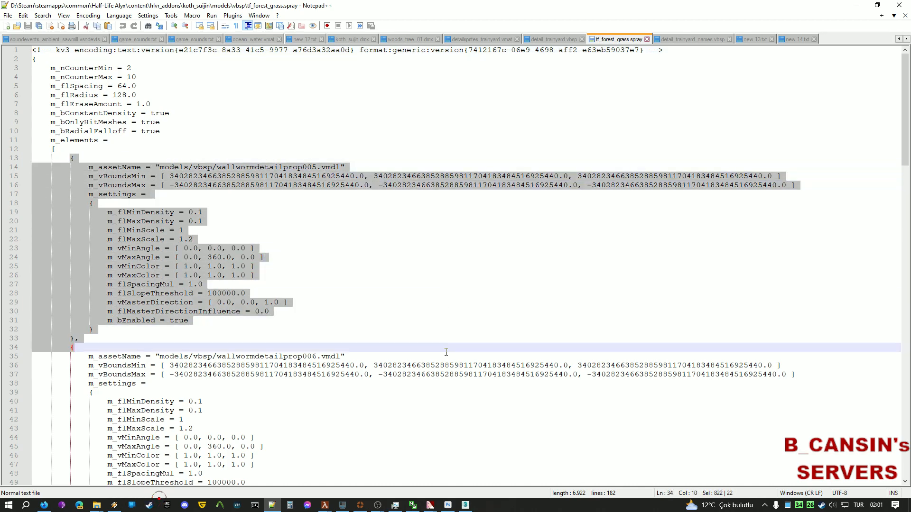
pyautogui.click(555, 40)
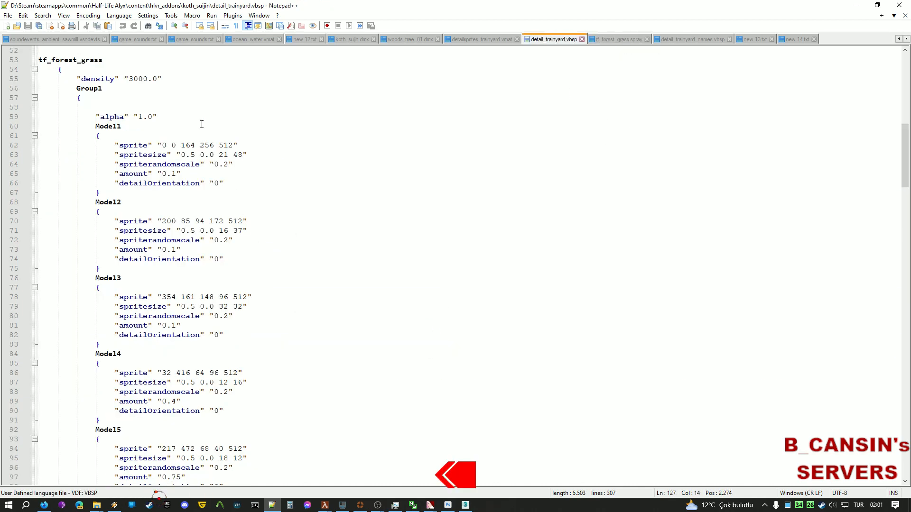
pyautogui.click(101, 99)
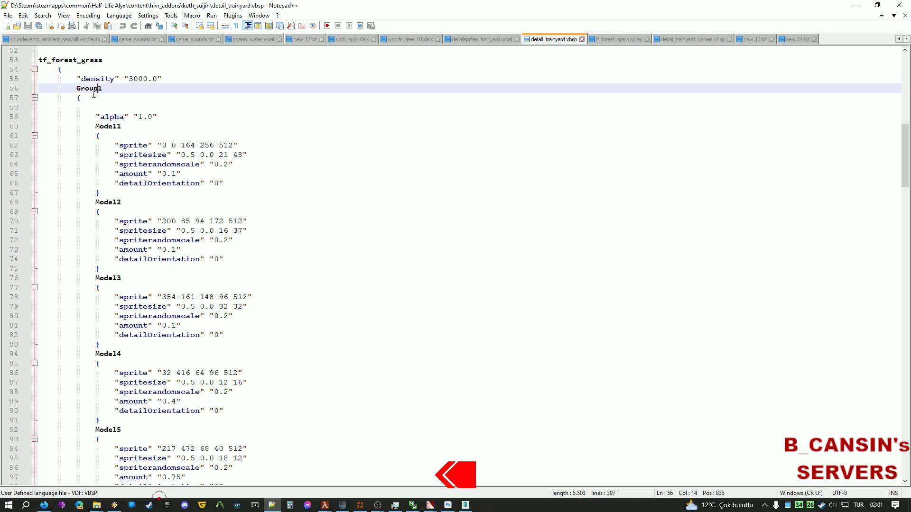
pyautogui.scroll(-10, 100, 100)
pyautogui.scroll(-7, 100, 100)
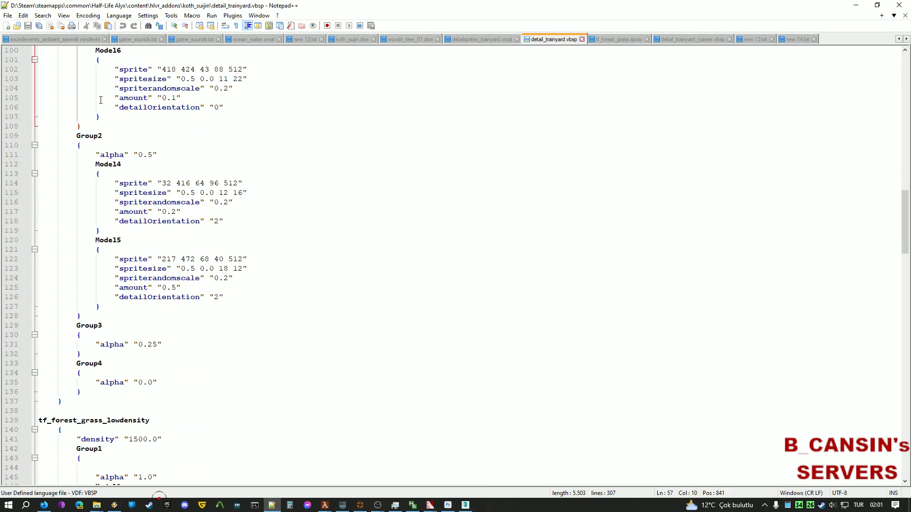
pyautogui.scroll(-15, 101, 100)
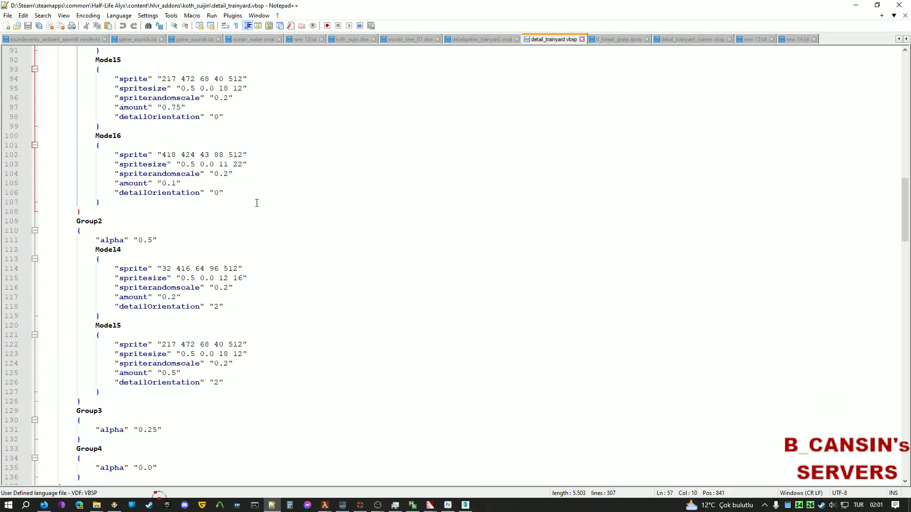
pyautogui.hotkey('ctrl', 'Tab')
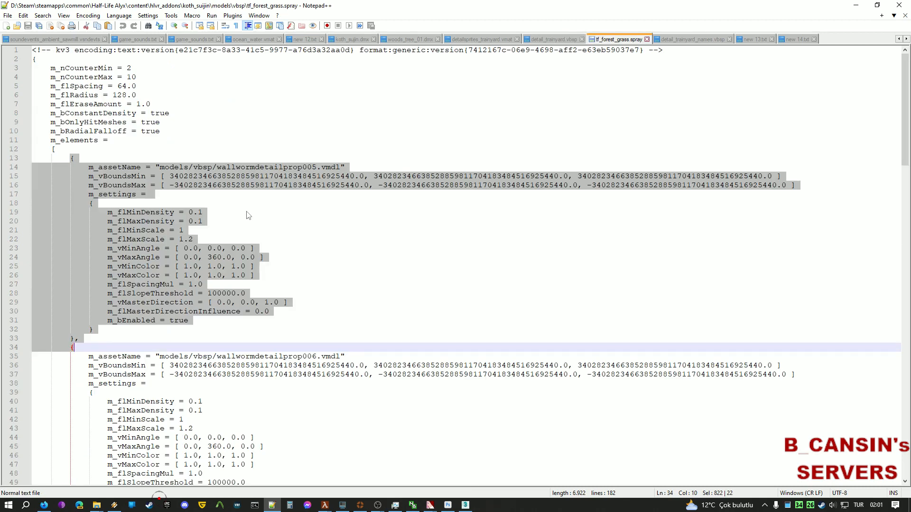
pyautogui.click(151, 222)
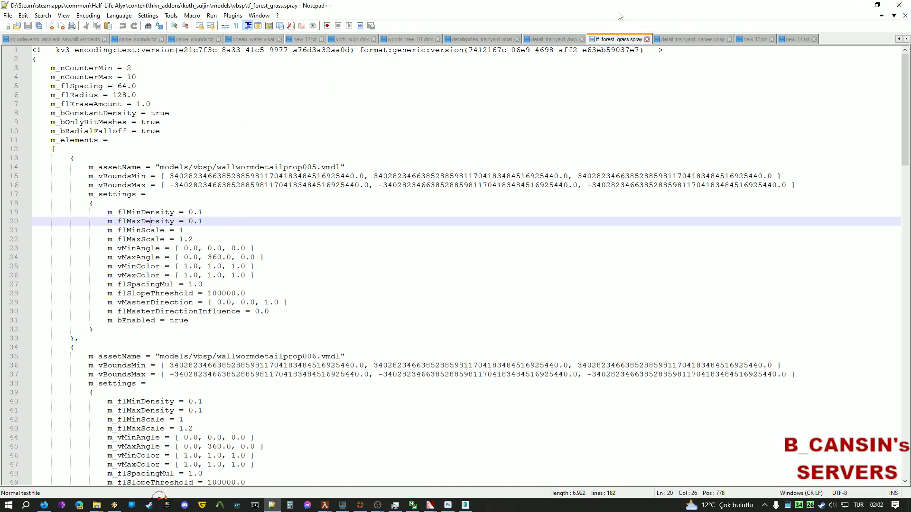
# Select the vbsp Model1 block and compare it with the spray file's detail prop asset path.
pyautogui.click(550, 40)
pyautogui.scroll(10, 96, 232)
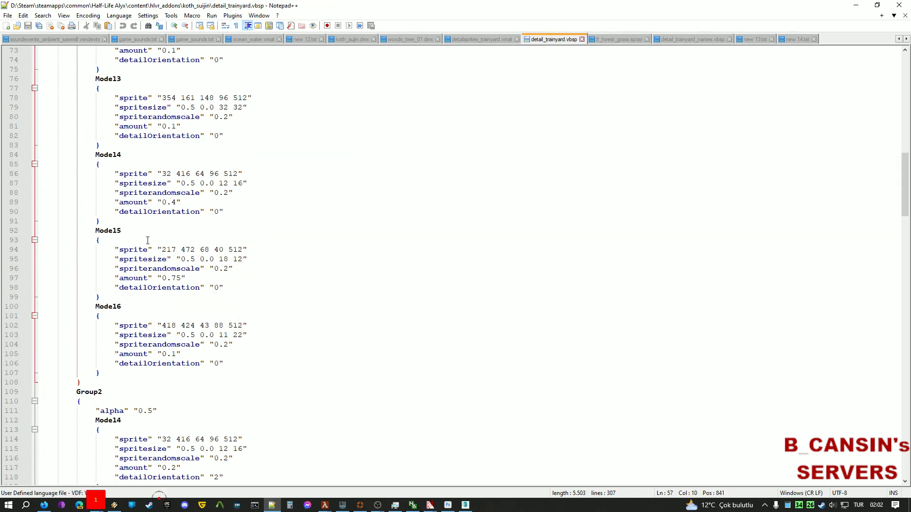
pyautogui.moveTo(96, 211); pyautogui.dragTo(278, 283)
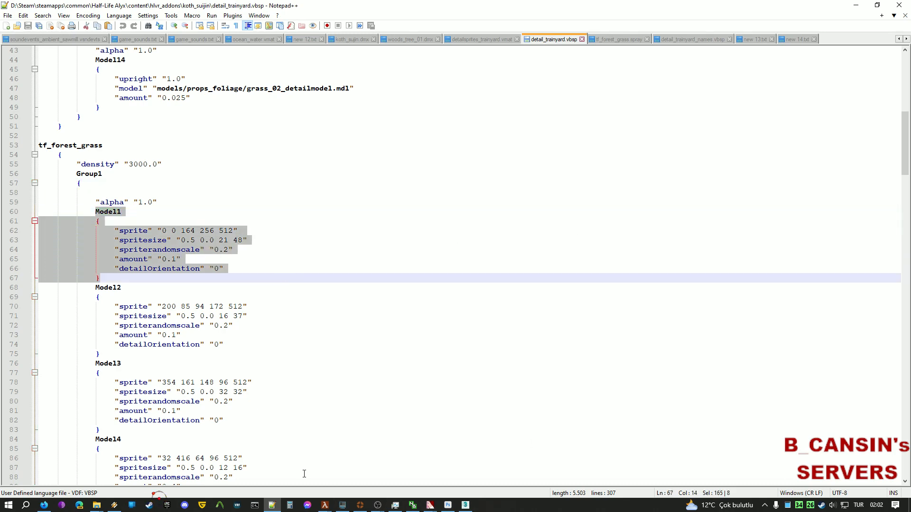
pyautogui.click(616, 40)
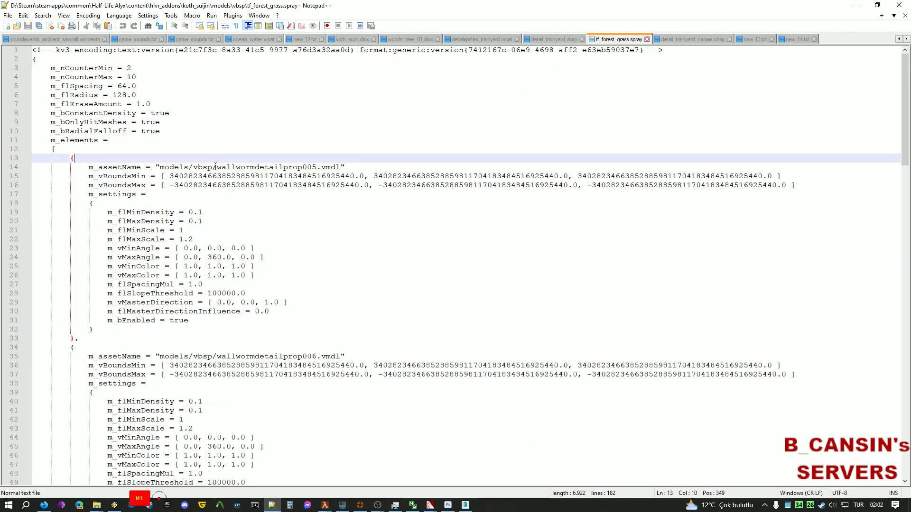
pyautogui.moveTo(217, 167); pyautogui.dragTo(298, 168)
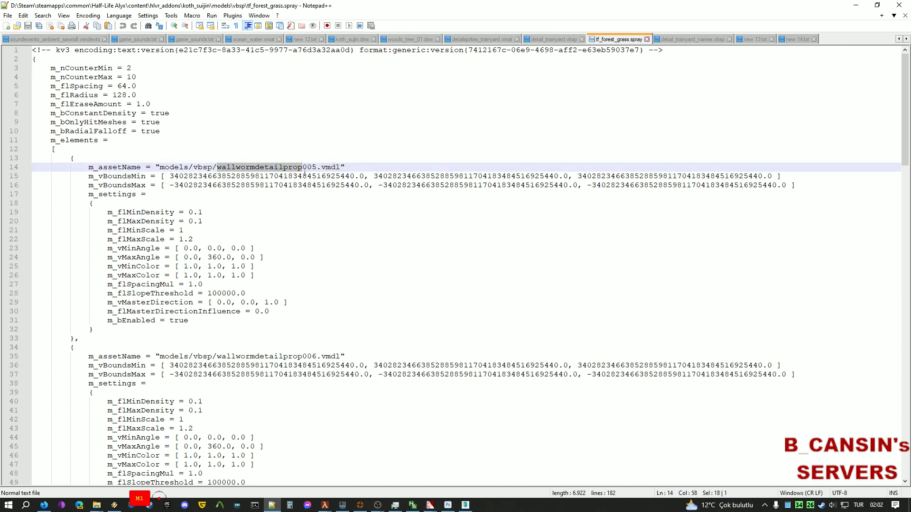
pyautogui.click(313, 245)
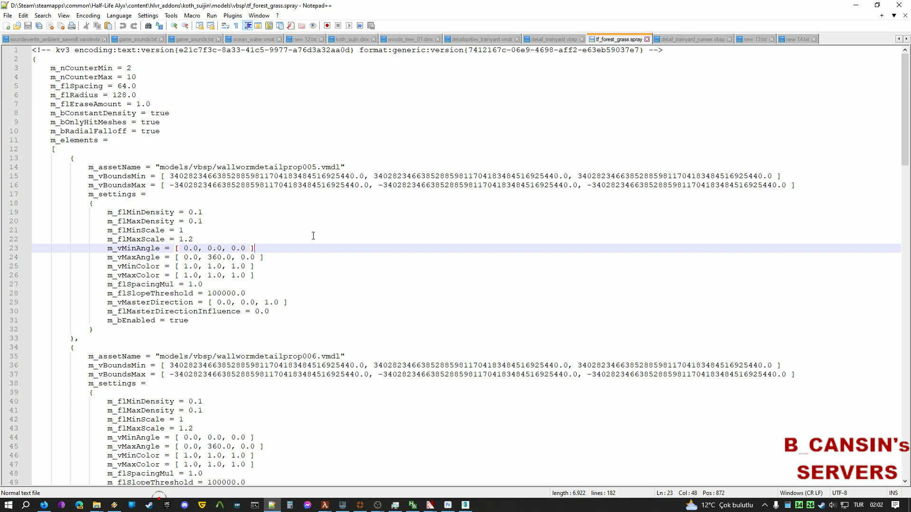
pyautogui.scroll(-19, 285, 316)
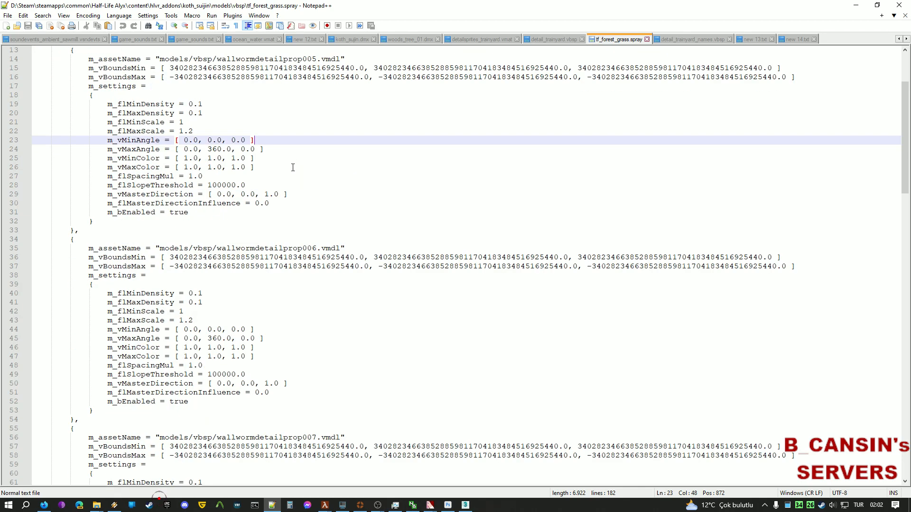
pyautogui.scroll(-4, 285, 316)
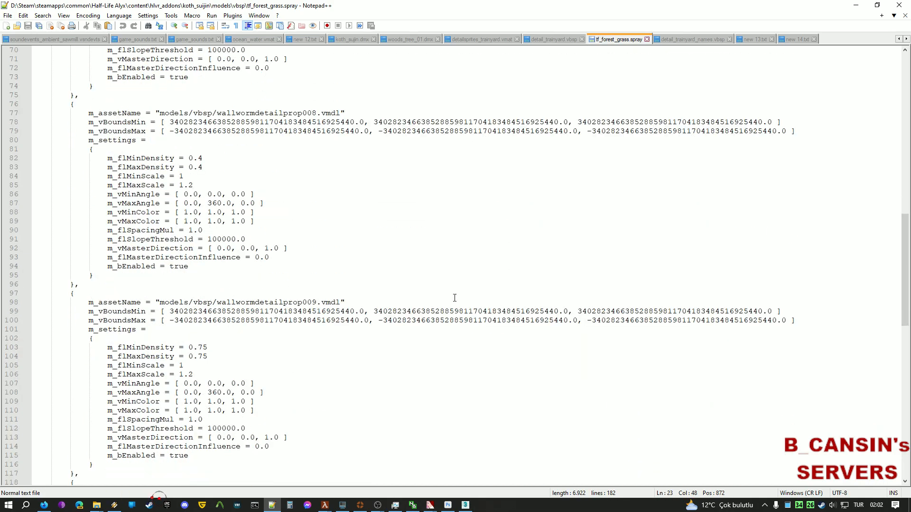
pyautogui.scroll(3, 451, 301)
# Return to detail_trainyard.vbsp and select Model1's sprite and spritesize lines.
pyautogui.click(552, 39)
pyautogui.scroll(-12, 171, 269)
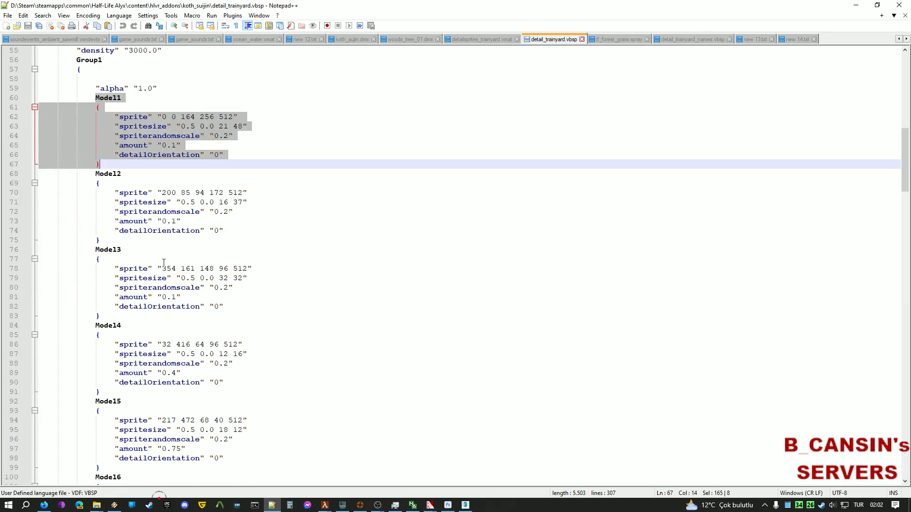
pyautogui.scroll(4, 222, 83)
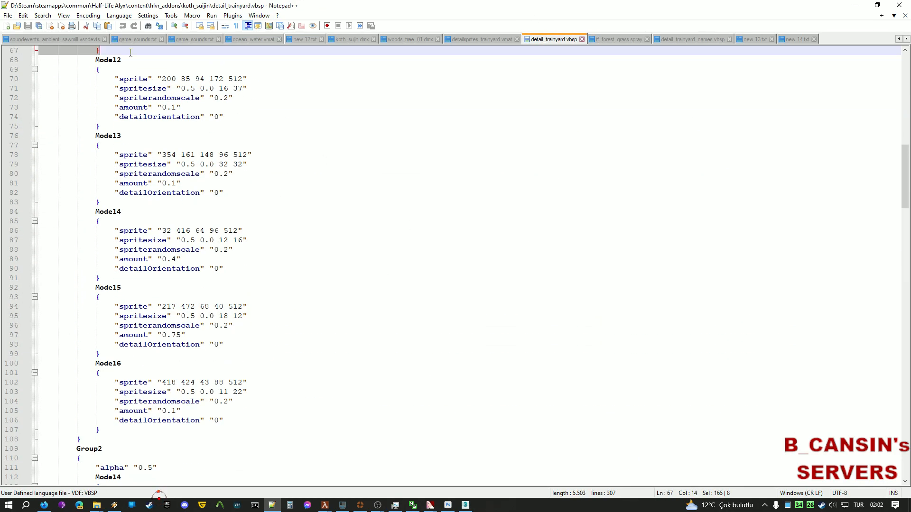
pyautogui.scroll(-9, 174, 266)
pyautogui.scroll(11, 257, 289)
pyautogui.scroll(4, 257, 289)
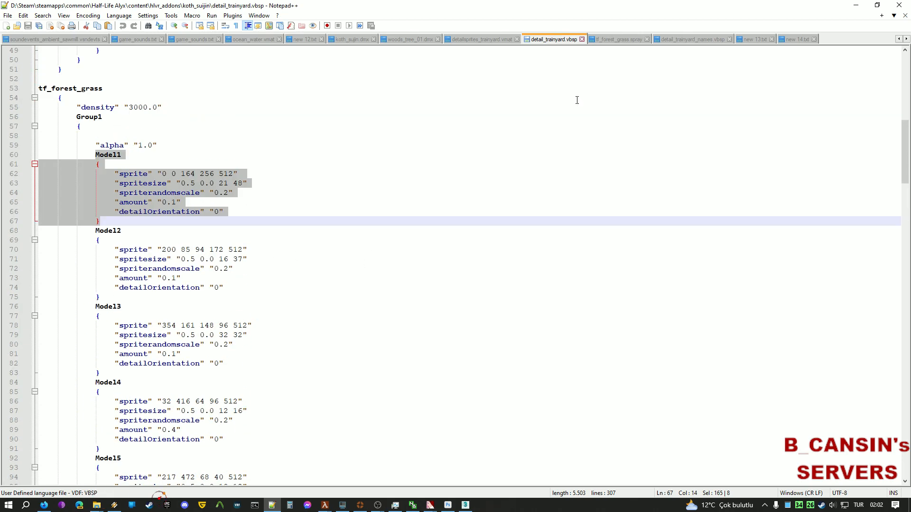
pyautogui.click(267, 211)
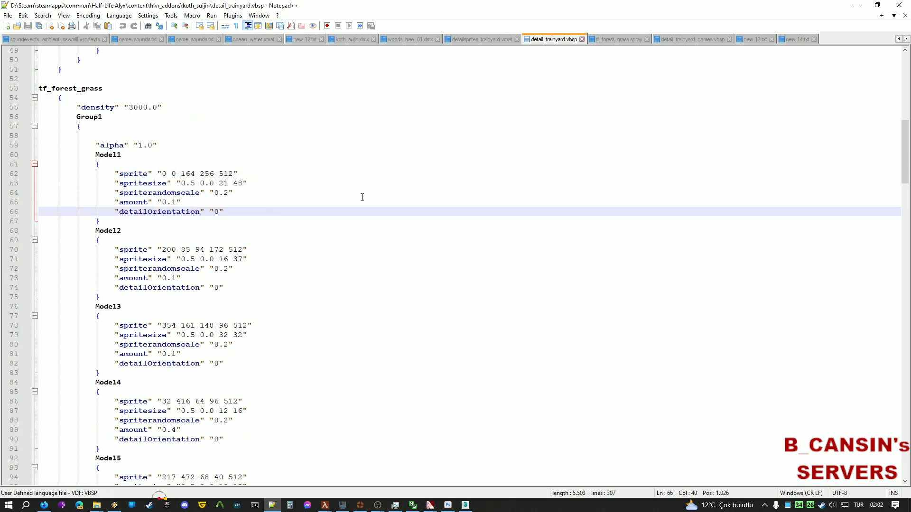
pyautogui.moveTo(286, 185); pyautogui.dragTo(3, 174)
pyautogui.click(305, 211)
pyautogui.moveTo(248, 185); pyautogui.dragTo(2, 174)
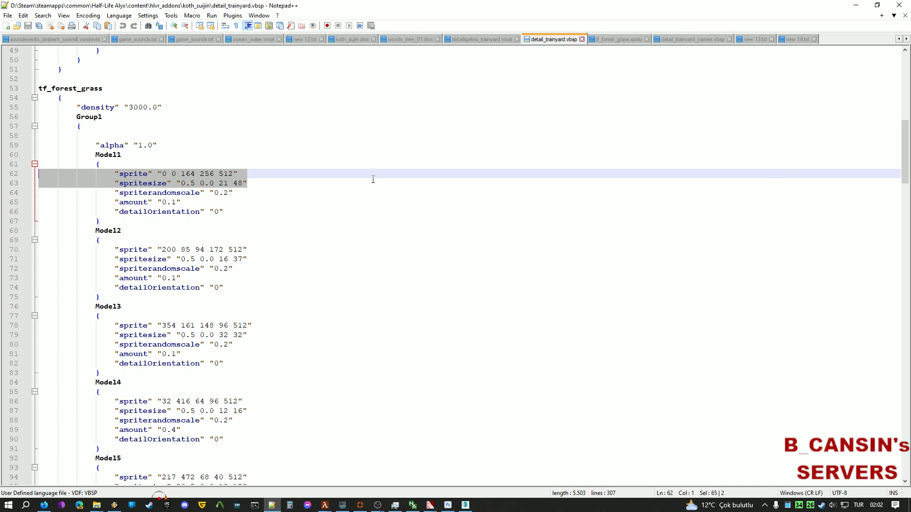
pyautogui.click(304, 231)
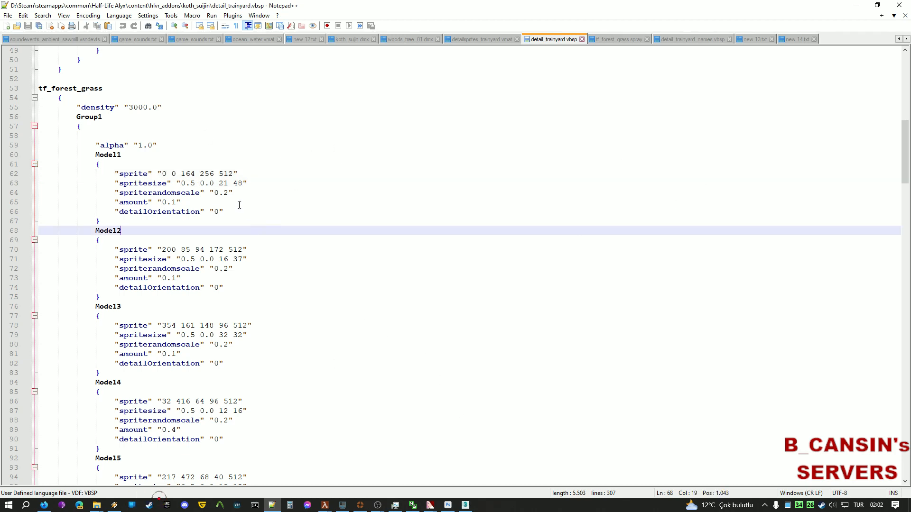
pyautogui.moveTo(238, 211); pyautogui.dragTo(15, 193)
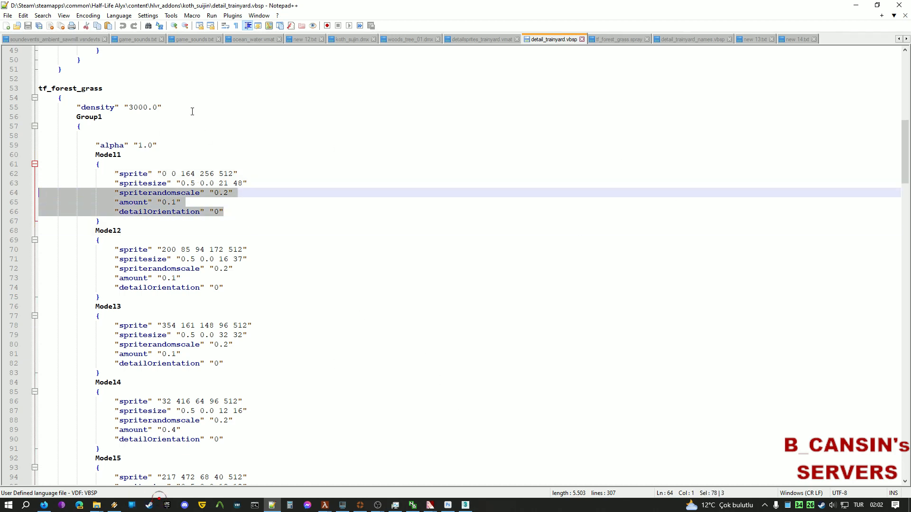
pyautogui.click(192, 111)
pyautogui.click(89, 135)
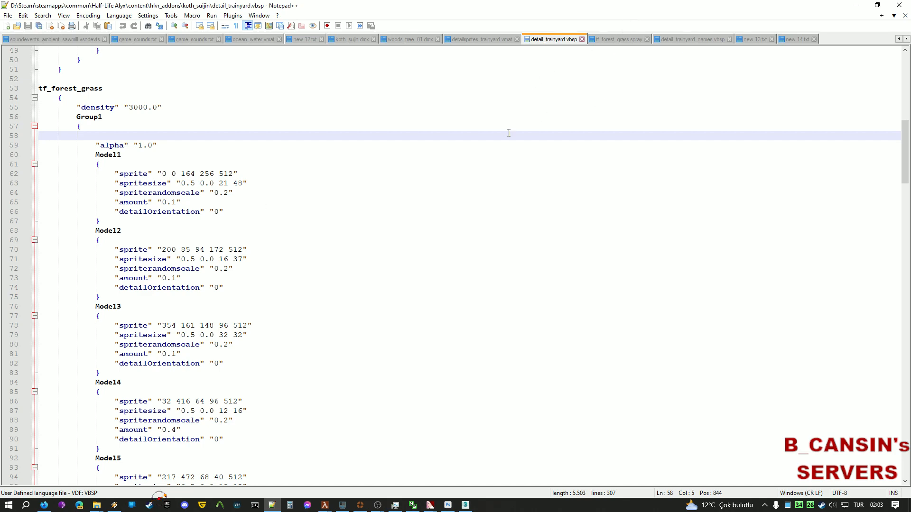
pyautogui.click(618, 40)
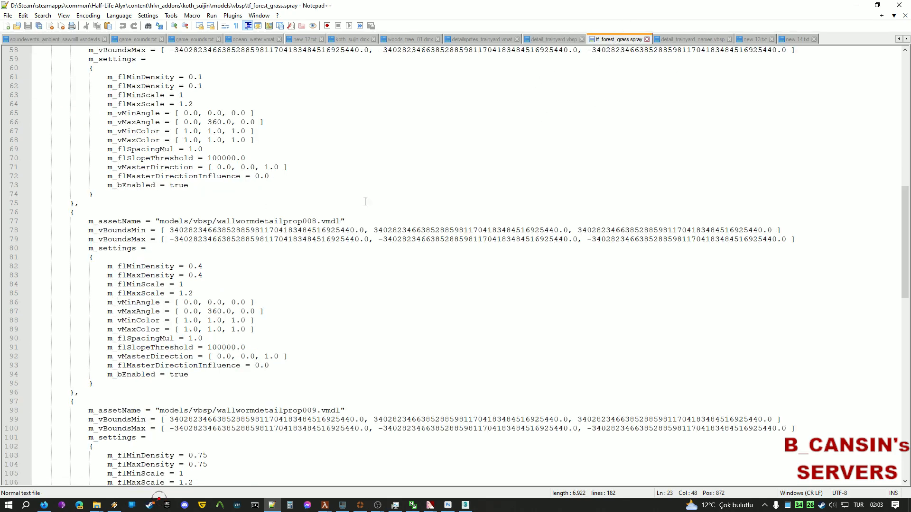
pyautogui.scroll(3, 139, 260)
pyautogui.scroll(16, 195, 147)
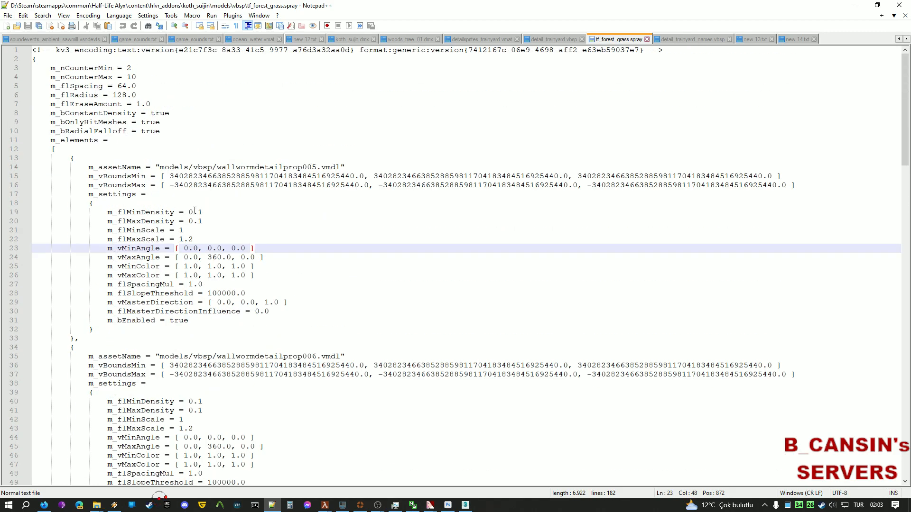
pyautogui.moveTo(202, 221); pyautogui.dragTo(21, 216)
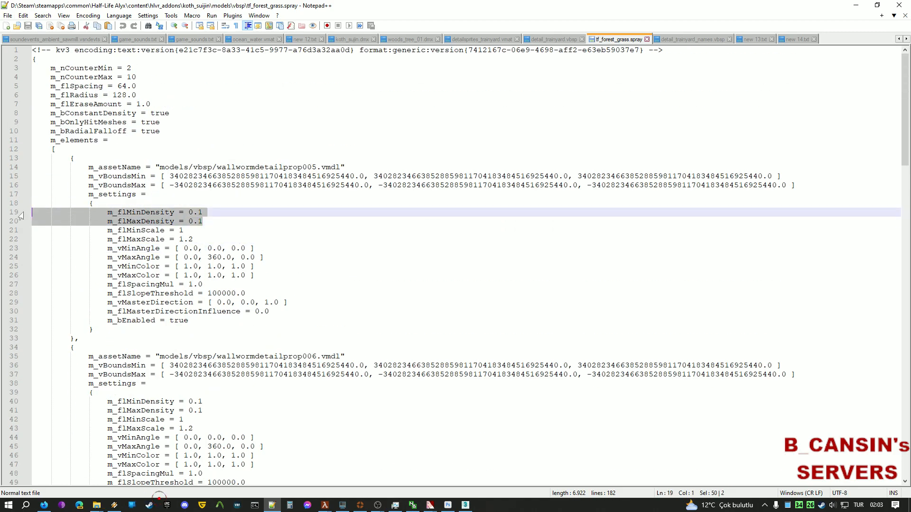
pyautogui.hotkey('ctrl', 'Tab')
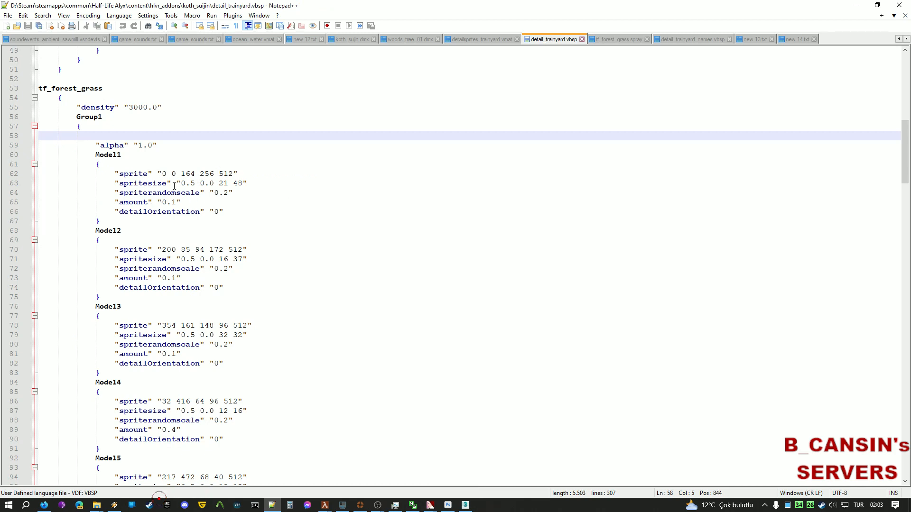
pyautogui.doubleClick(111, 145)
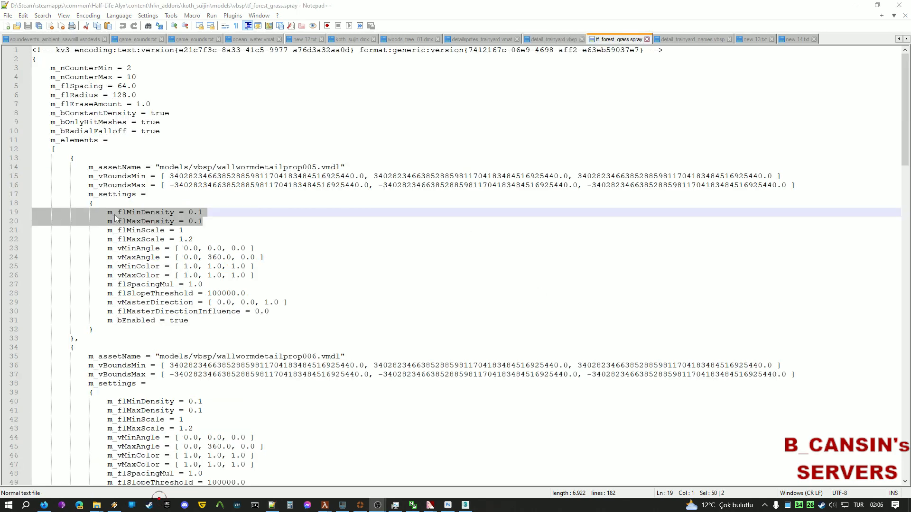
pyautogui.hotkey('ctrl', 'Tab')
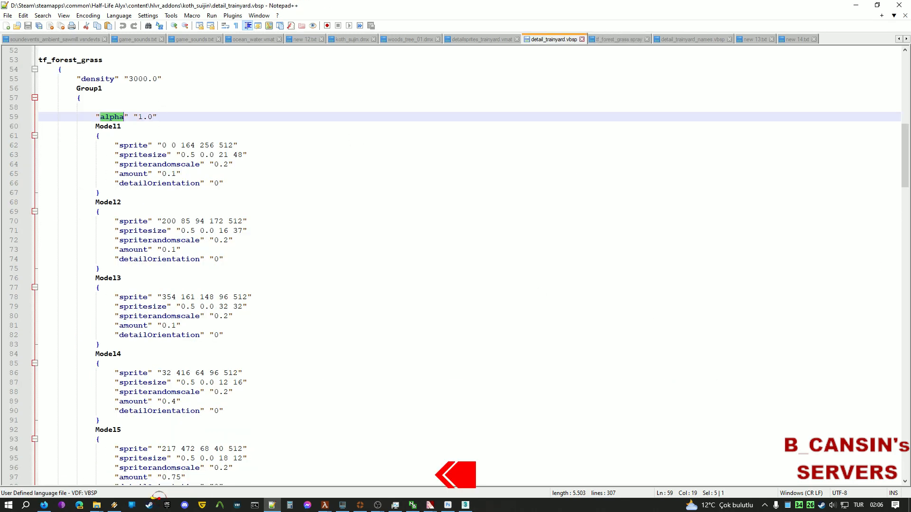
pyautogui.scroll(2, 289, 183)
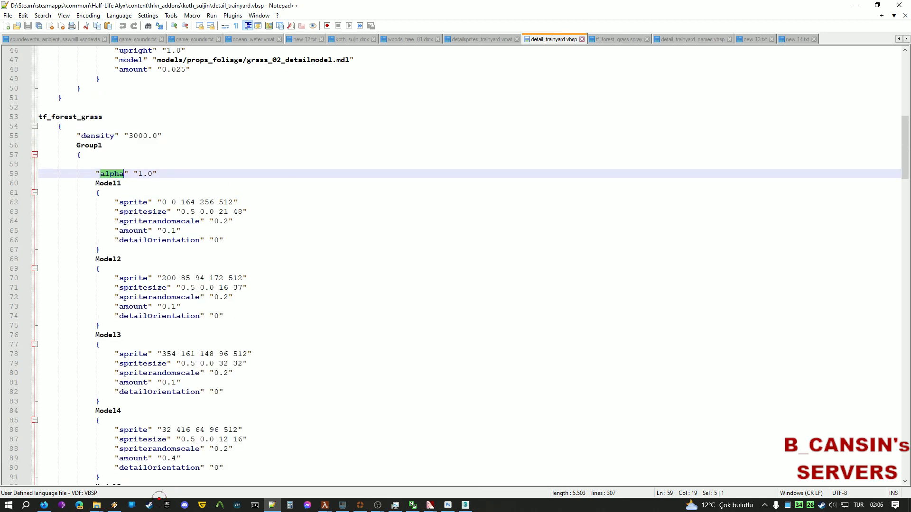
pyautogui.scroll(-10, 413, 202)
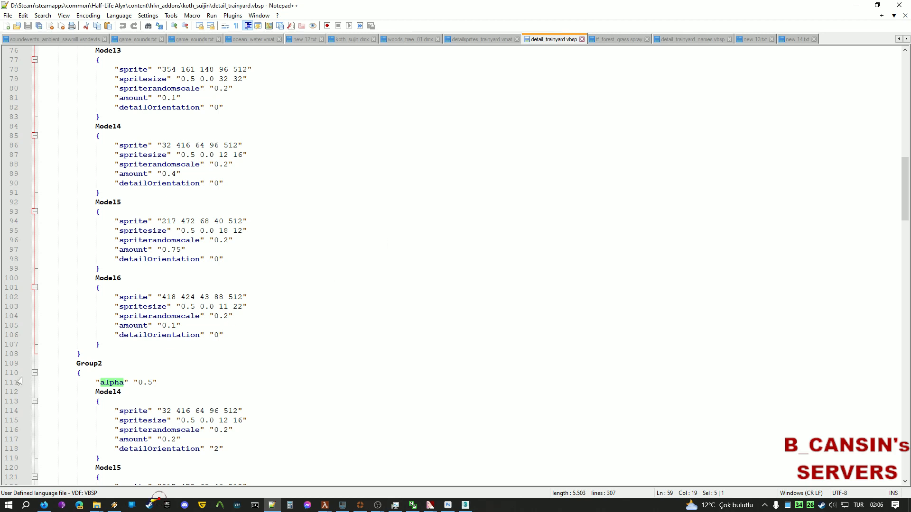
pyautogui.moveTo(158, 383); pyautogui.dragTo(88, 364)
pyautogui.click(186, 385)
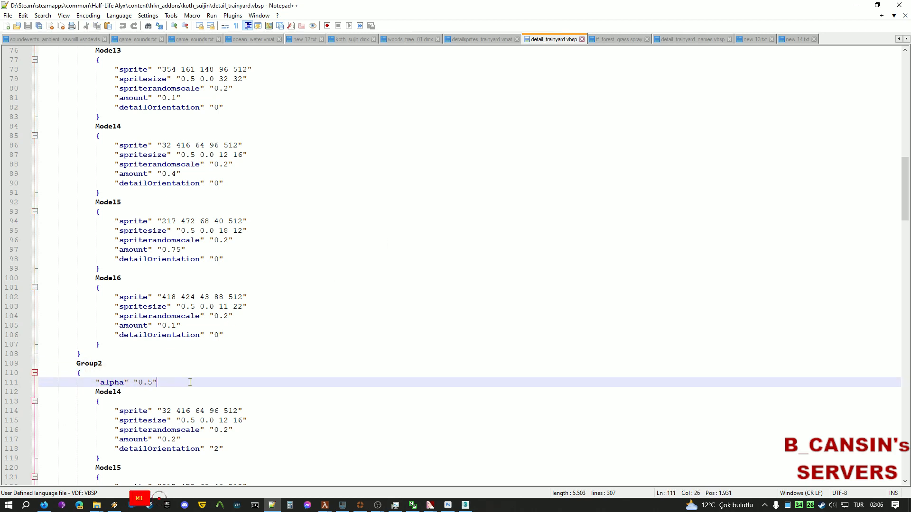
pyautogui.moveTo(187, 385); pyautogui.dragTo(95, 382)
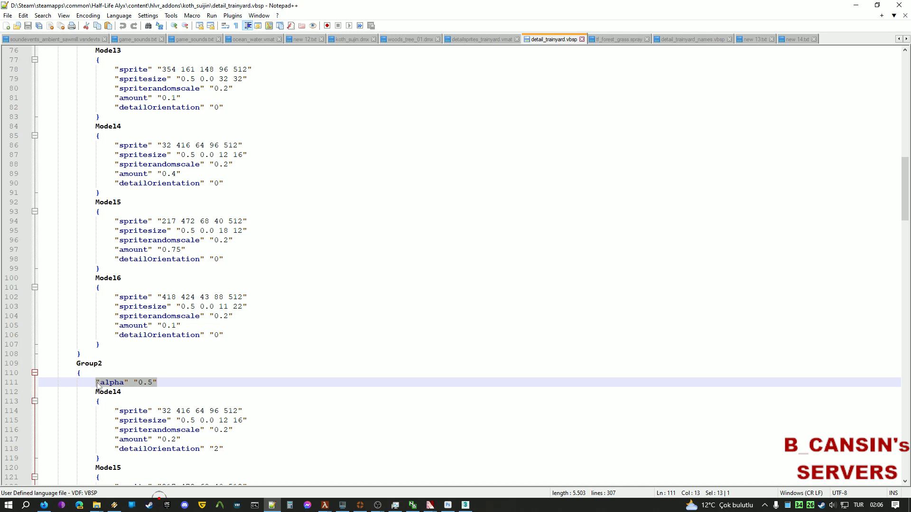
pyautogui.scroll(11, 115, 235)
pyautogui.scroll(-14, 96, 223)
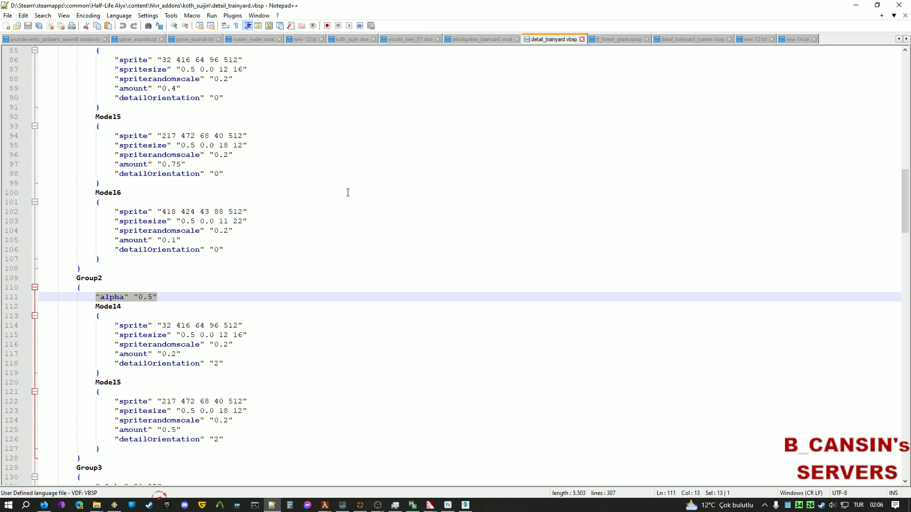
pyautogui.click(618, 39)
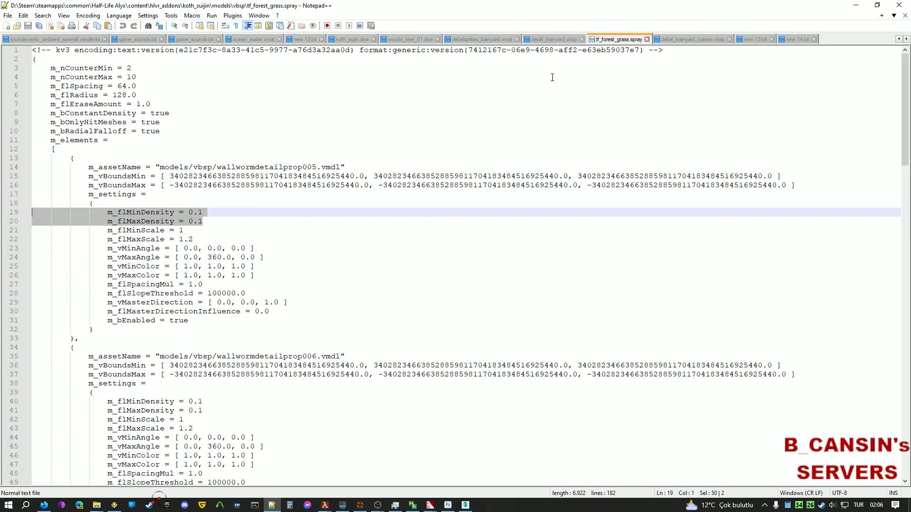
pyautogui.click(228, 215)
pyautogui.moveTo(225, 221); pyautogui.dragTo(15, 209)
# Clear the Asset Sprayer brush, load the tf_forest_grass.spray preset, then return to Notepad++.
pyautogui.moveTo(335, 506)
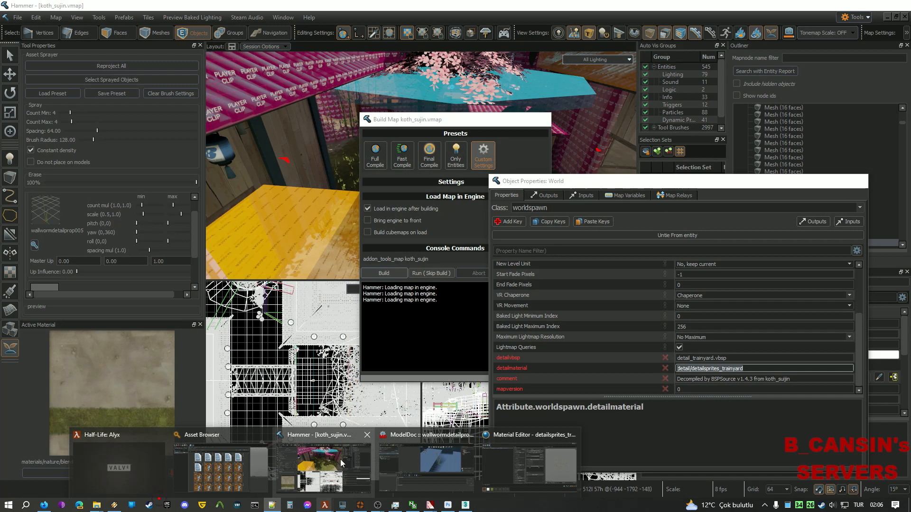
pyautogui.click(340, 459)
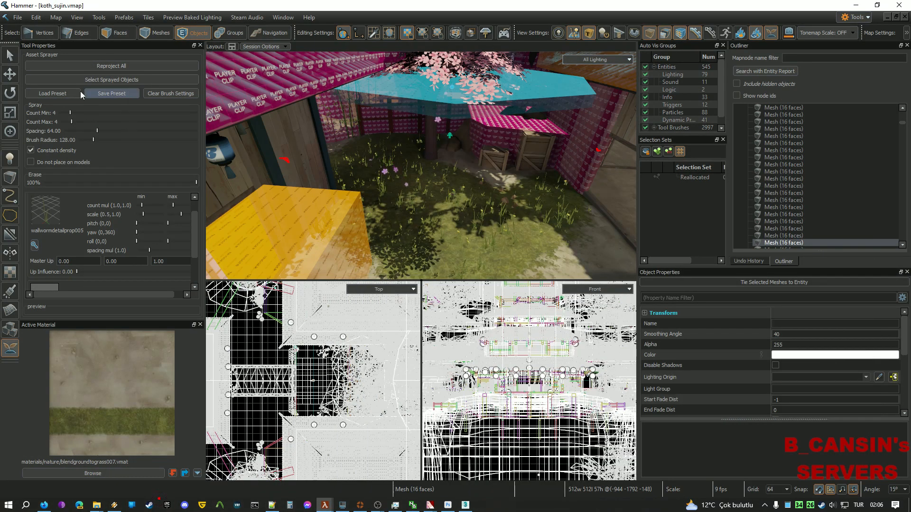
pyautogui.click(167, 90)
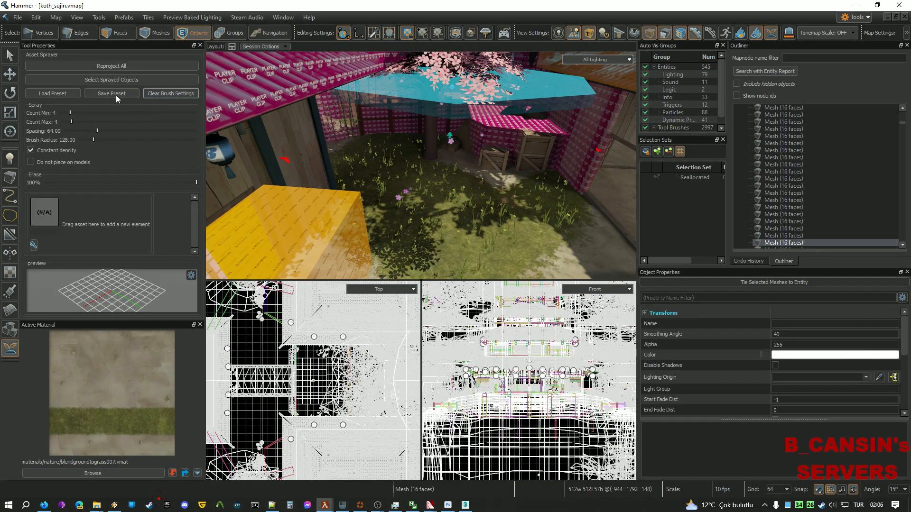
pyautogui.click(61, 94)
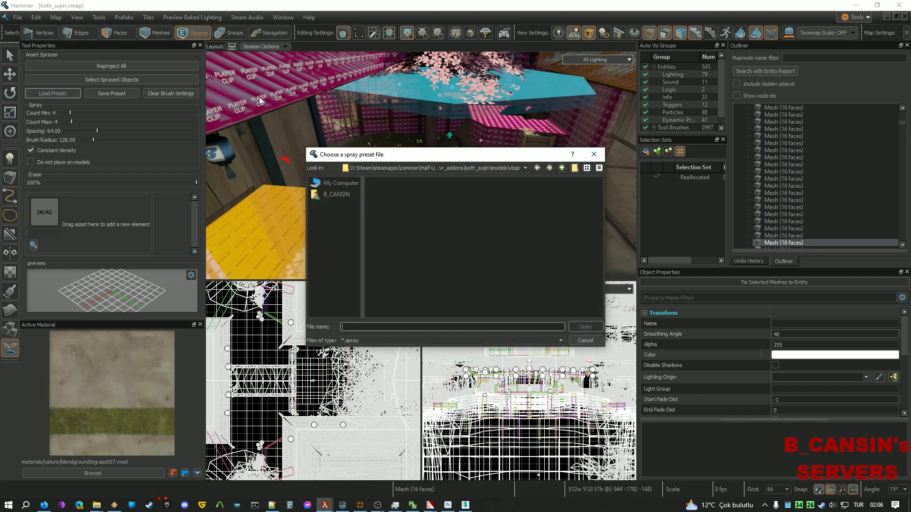
pyautogui.doubleClick(423, 183)
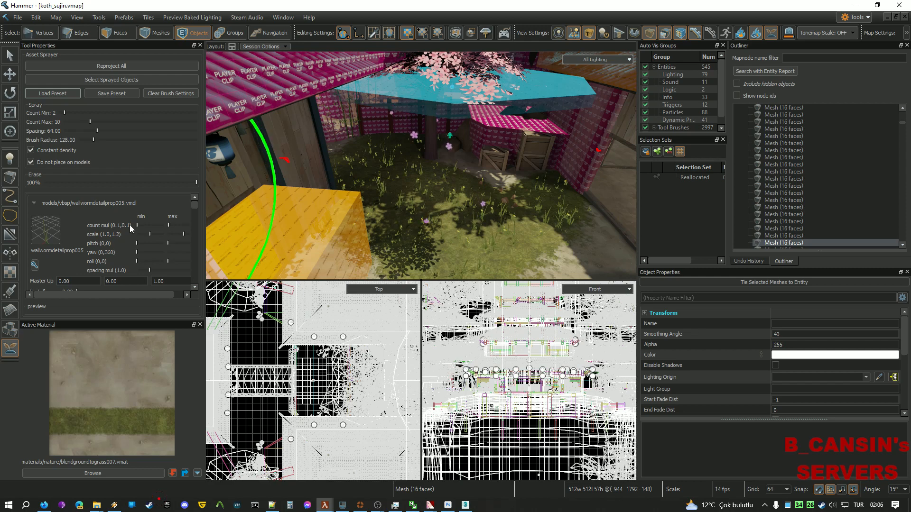
pyautogui.hotkey('alt', 'Tab')
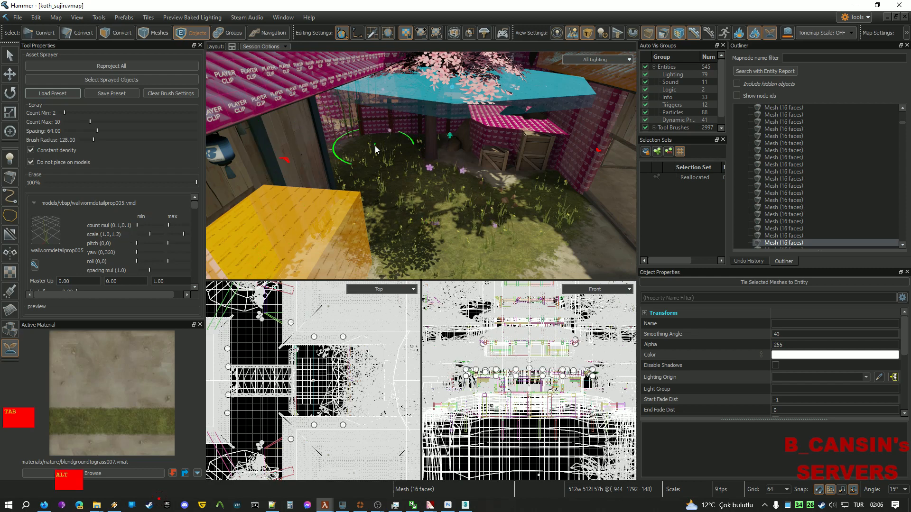
pyautogui.click(404, 144)
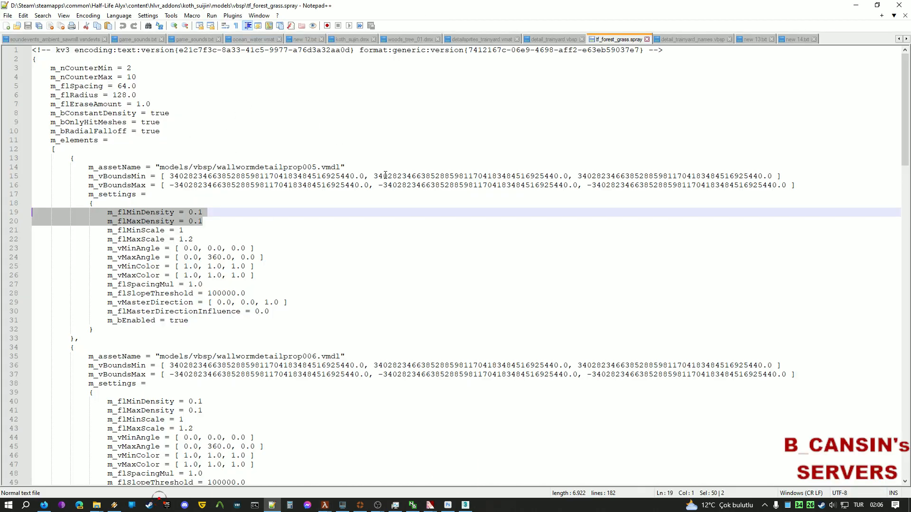
# Compare Model1's amount 0.1 in detail_trainyard.vbsp with the spray file's min and max density lines.
pyautogui.hotkey('ctrl', 'pageup')
pyautogui.scroll(16, 114, 279)
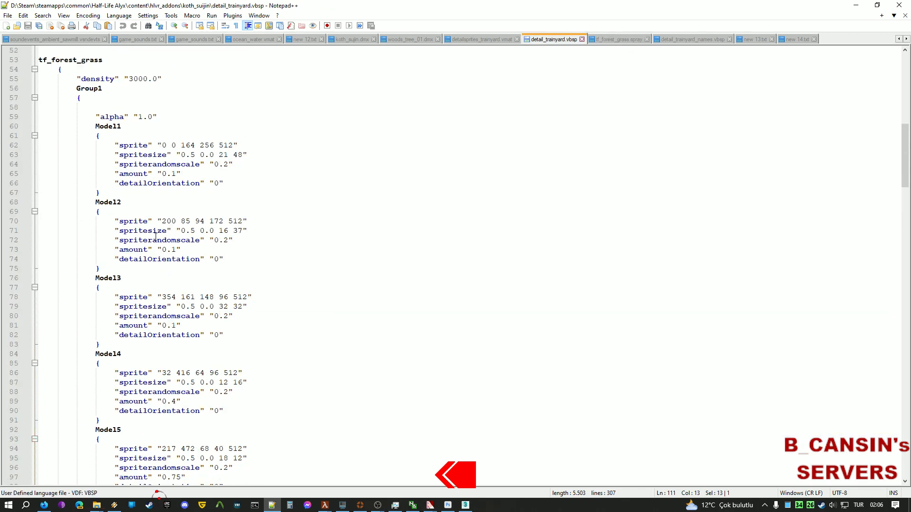
pyautogui.moveTo(182, 317); pyautogui.dragTo(113, 316)
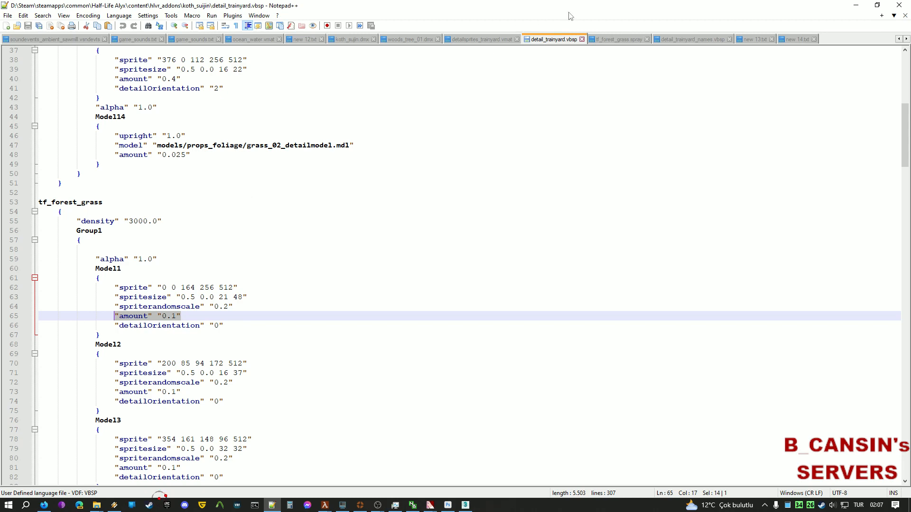
pyautogui.click(612, 39)
pyautogui.moveTo(213, 217); pyautogui.dragTo(89, 212)
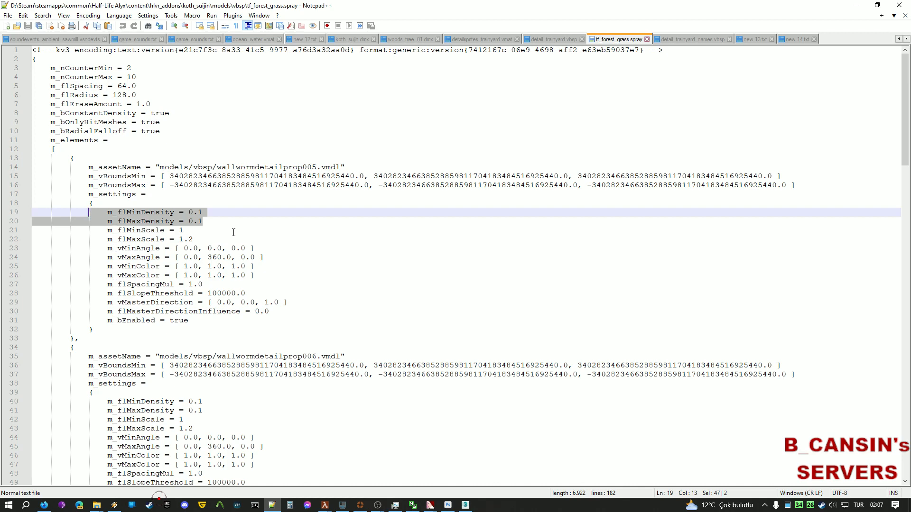
# Compare Model2's spriterandomscale line with the spray preset's minimum and maximum scale values.
pyautogui.hotkey('ctrl', 'Tab')
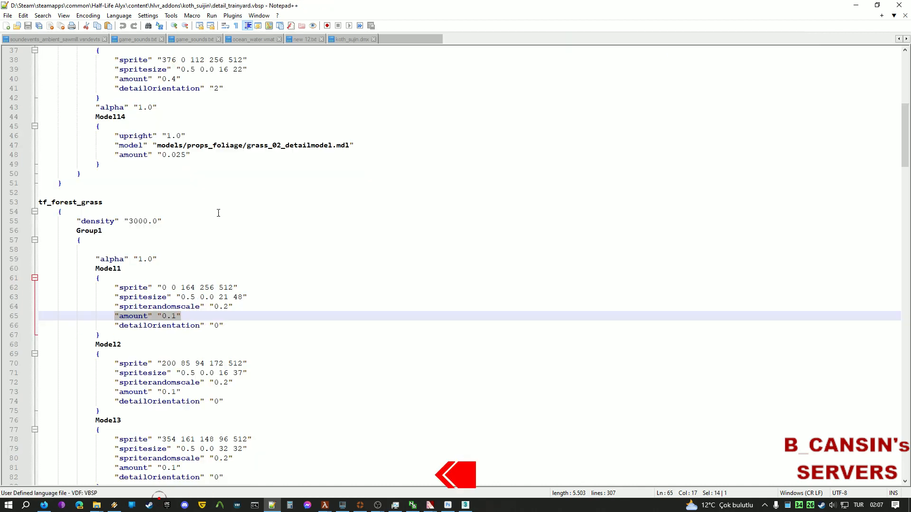
pyautogui.click(226, 327)
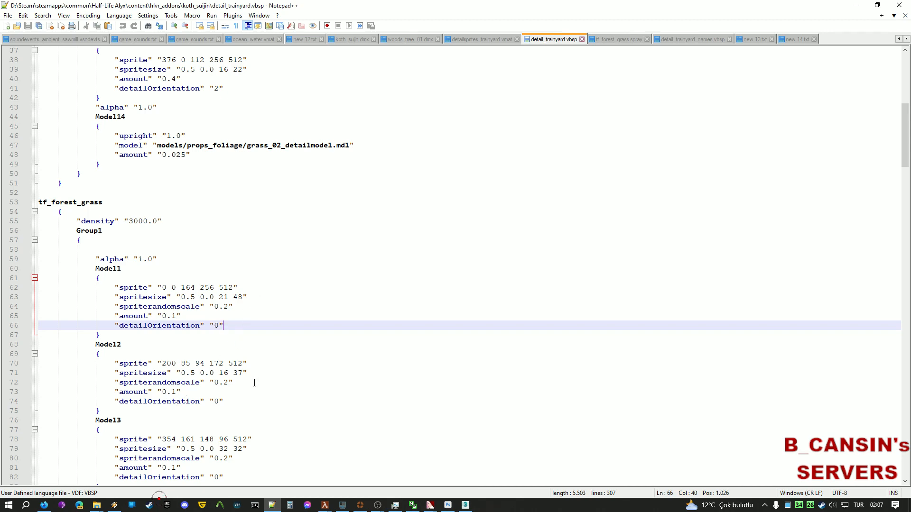
pyautogui.moveTo(255, 382); pyautogui.dragTo(88, 382)
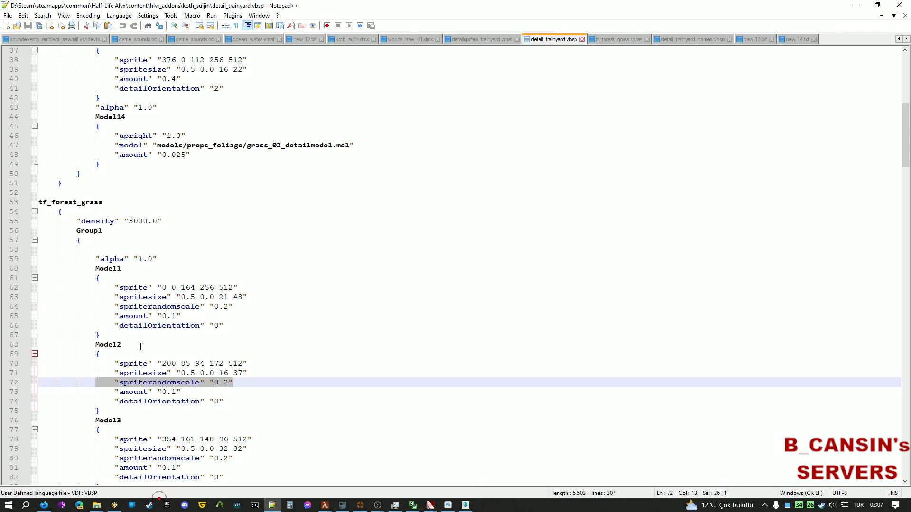
pyautogui.hotkey('ctrl', 'Tab')
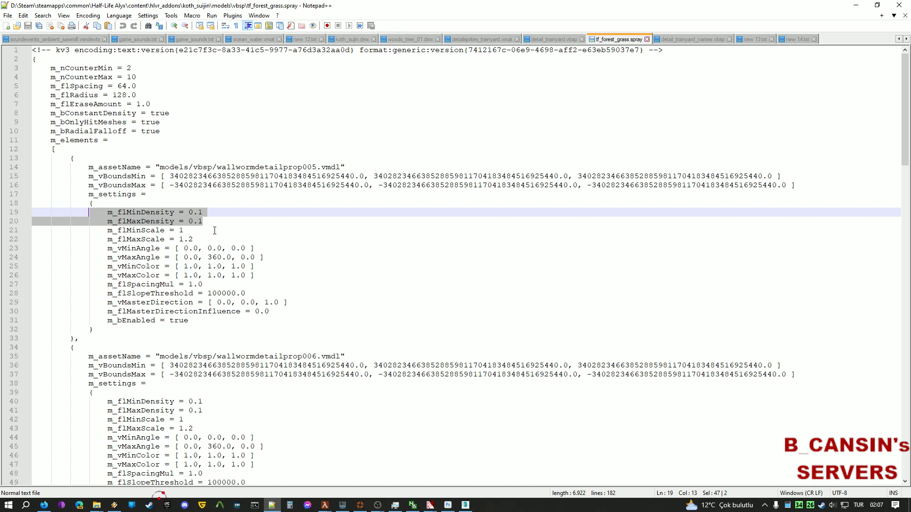
pyautogui.moveTo(184, 230); pyautogui.dragTo(170, 231)
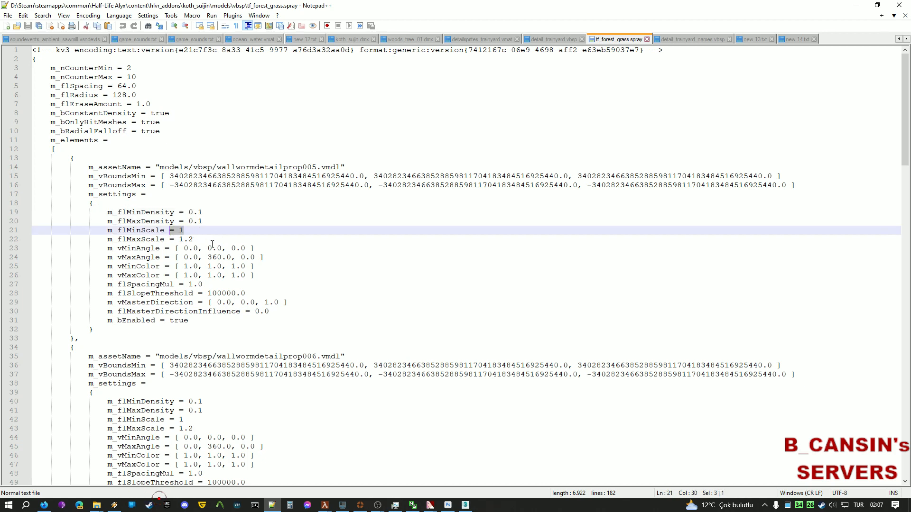
pyautogui.moveTo(204, 241); pyautogui.dragTo(51, 239)
# Compare Model2's settings with lines 43–48 of the spray file's second element.
pyautogui.hotkey('ctrl', 'Tab')
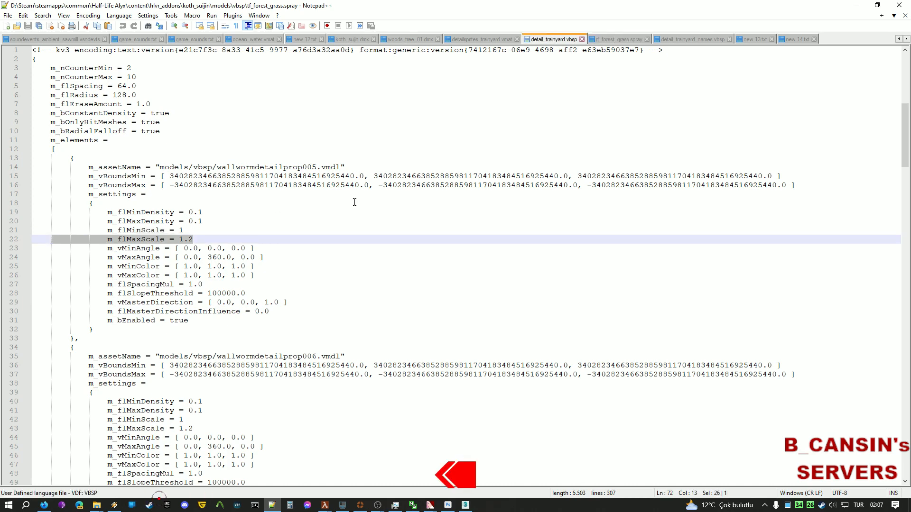
pyautogui.moveTo(236, 382); pyautogui.dragTo(57, 382)
pyautogui.scroll(-5, 199, 357)
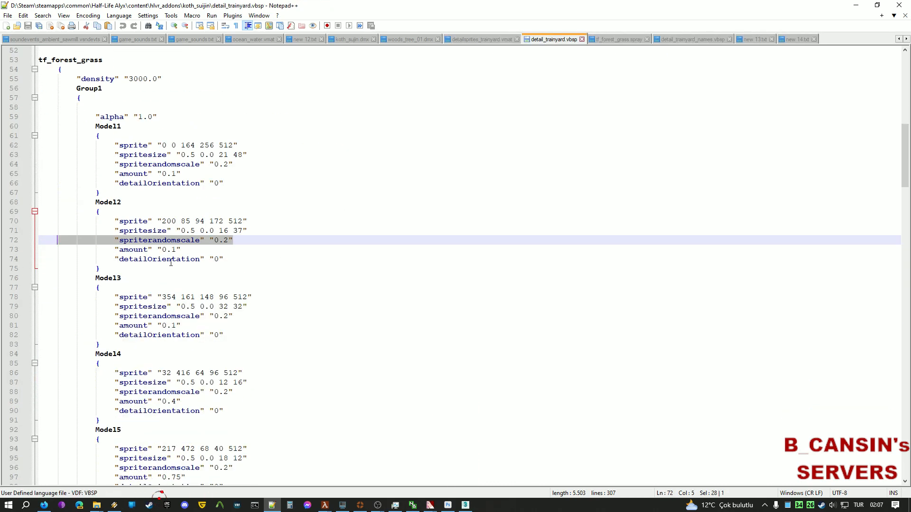
pyautogui.scroll(-6, 170, 262)
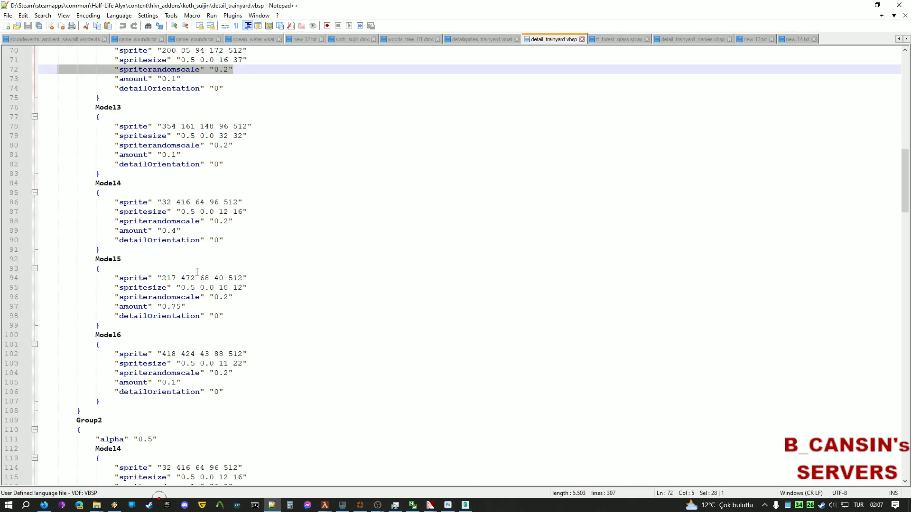
pyautogui.hotkey('ctrl', 'Tab')
pyautogui.scroll(-5, 185, 271)
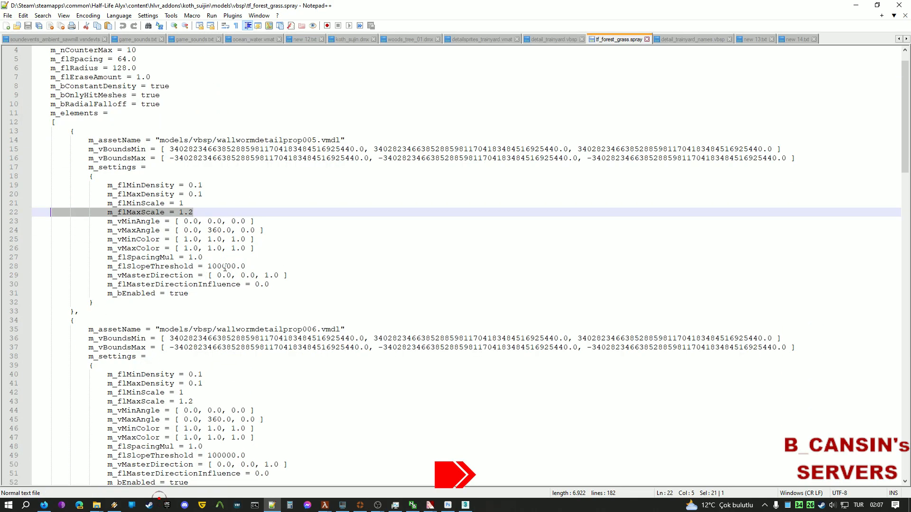
pyautogui.scroll(-3, 190, 321)
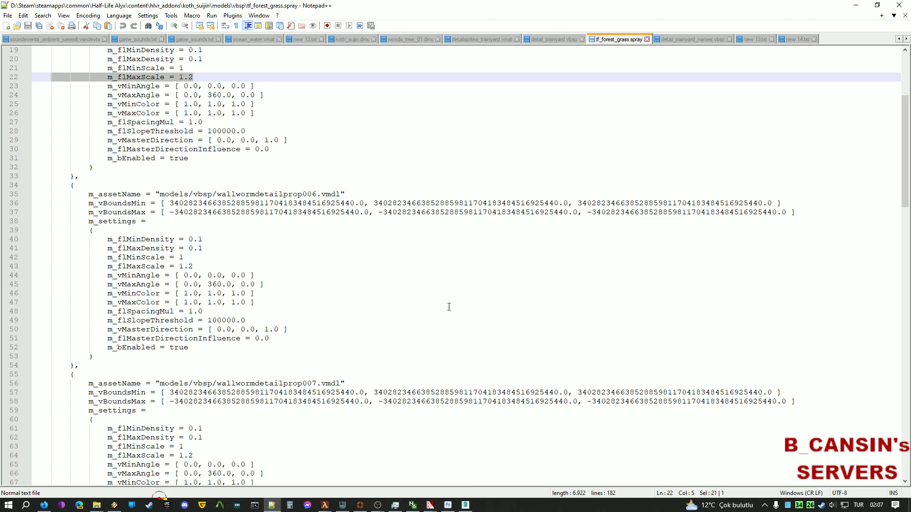
pyautogui.moveTo(205, 258); pyautogui.dragTo(69, 213)
pyautogui.hotkey('ctrl', 'shift', 'Tab')
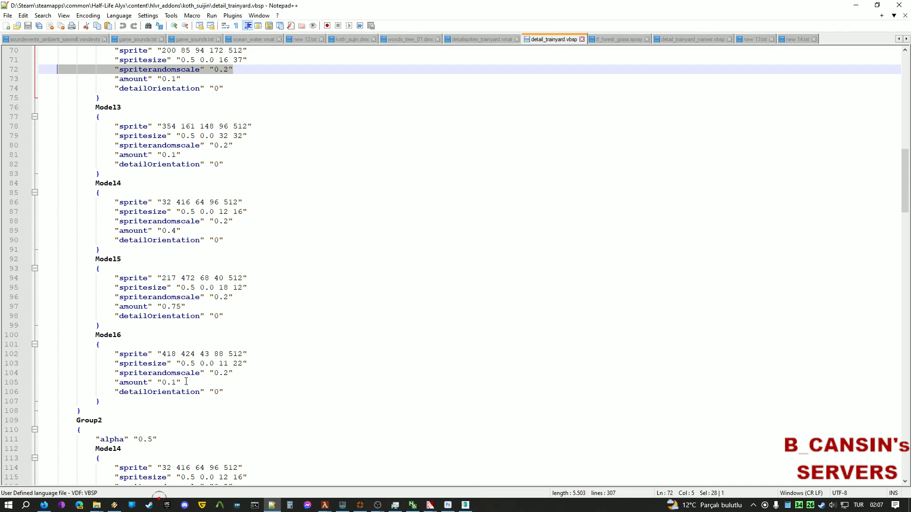
# Review the rest of both files and switch to detailsprites_trainyard.vmat, triggering the reload prompt.
pyautogui.hotkey('ctrl', 'Tab')
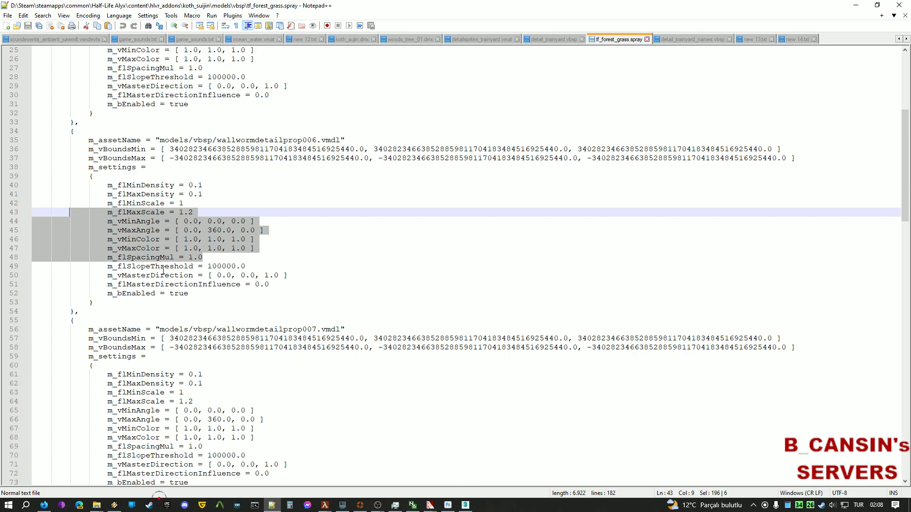
pyautogui.scroll(-3, 143, 264)
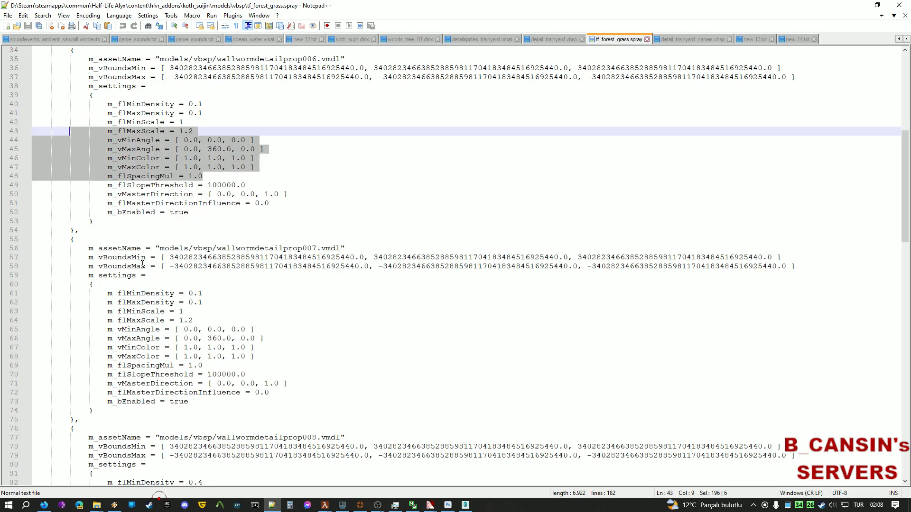
pyautogui.scroll(-10, 142, 264)
pyautogui.hotkey('ctrl', 'Tab')
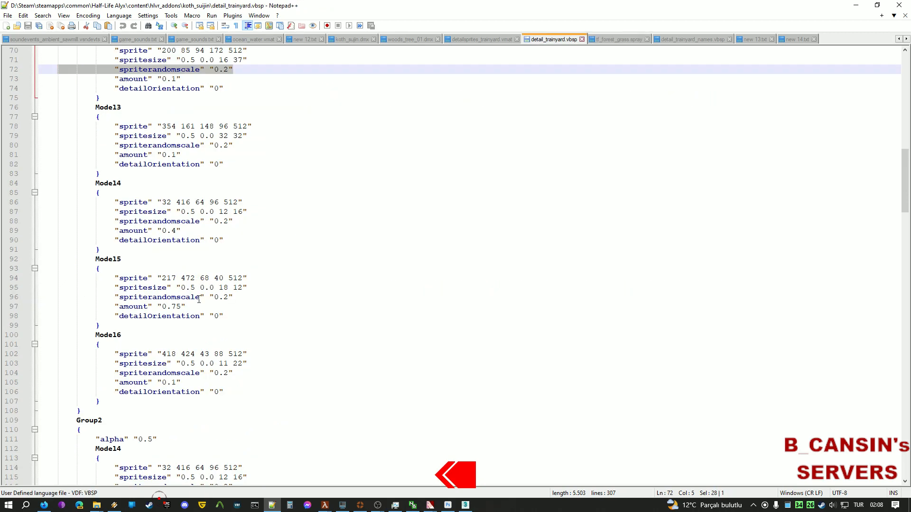
pyautogui.scroll(-6, 190, 301)
pyautogui.hotkey('ctrl', 'shift', 'Tab')
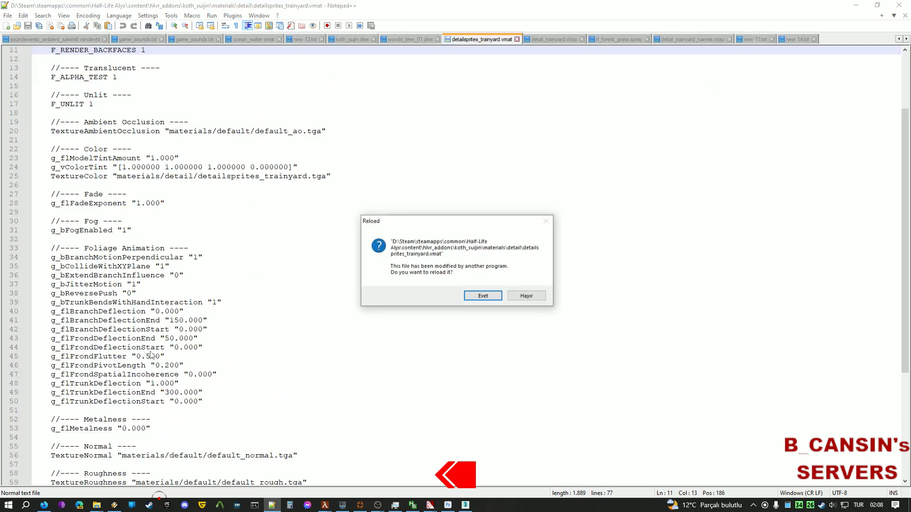
# Decline reloading the material file and review the spray file's prop011 and prop012 settings.
pyautogui.click(529, 297)
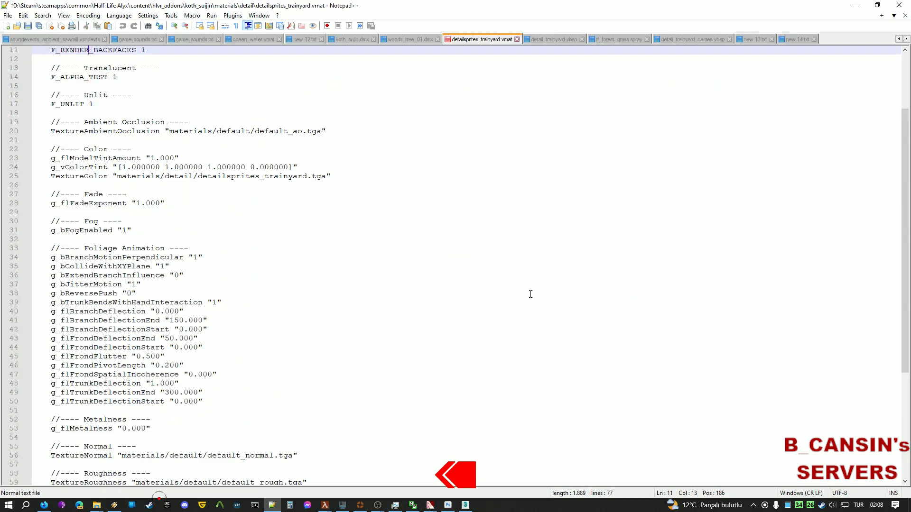
pyautogui.hotkey('ctrl', 'Tab')
pyautogui.hotkey('ctrl', 'Tab')
pyautogui.scroll(-5, 443, 240)
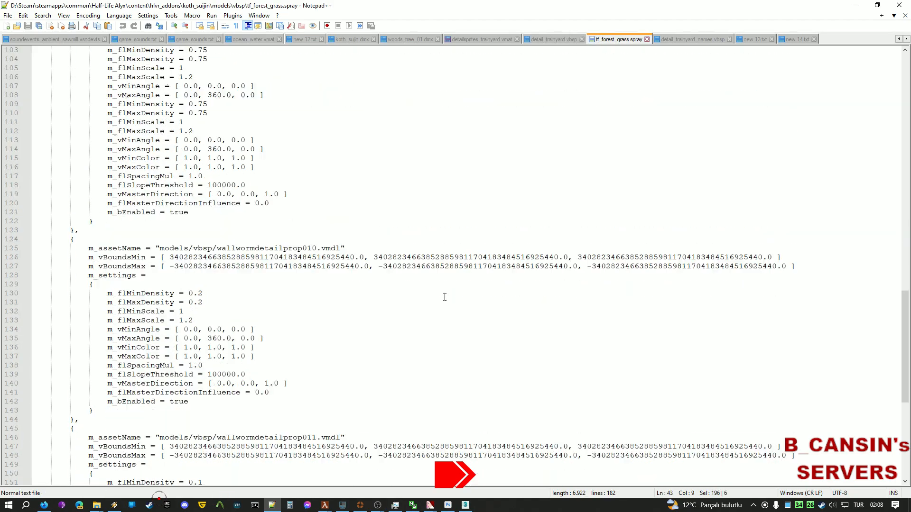
pyautogui.click(315, 370)
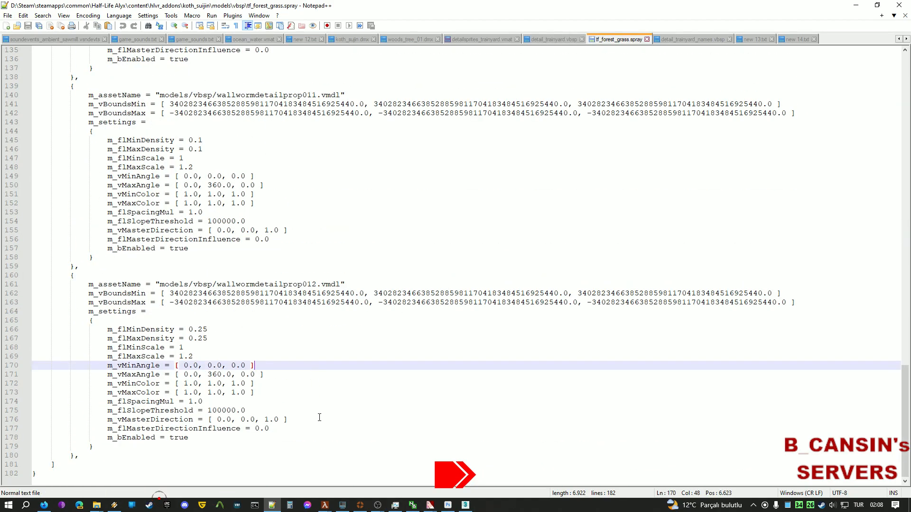
pyautogui.moveTo(294, 456); pyautogui.dragTo(96, 106)
pyautogui.click(258, 196)
pyautogui.scroll(1, 364, 238)
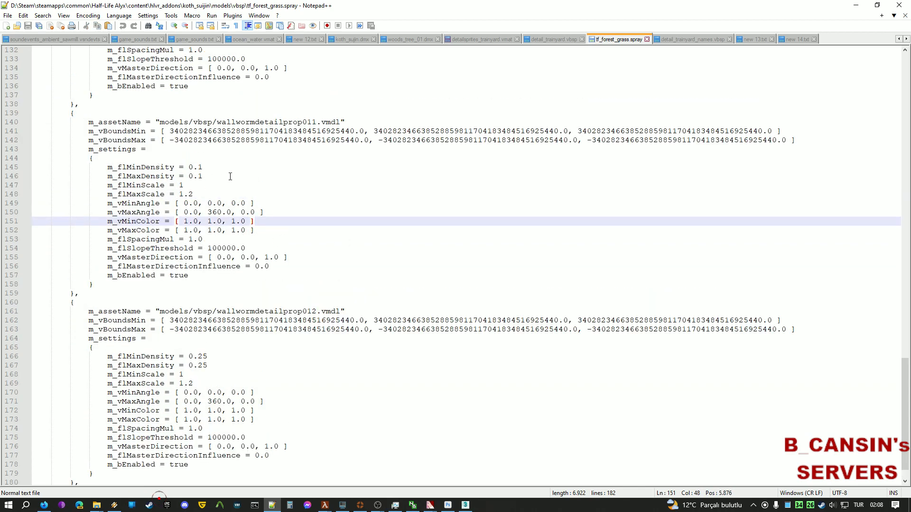
pyautogui.scroll(1, 231, 177)
pyautogui.moveTo(204, 203); pyautogui.dragTo(33, 185)
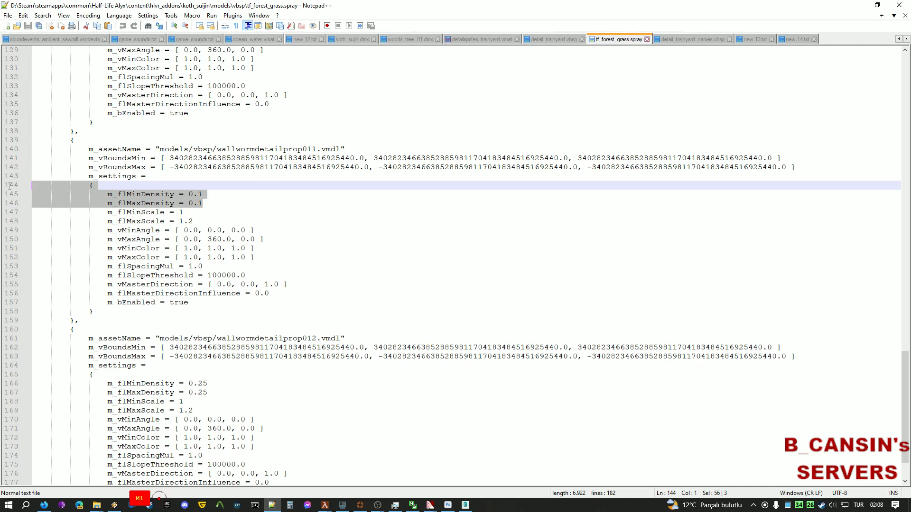
pyautogui.click(258, 225)
pyautogui.click(295, 268)
pyautogui.scroll(-2, 278, 268)
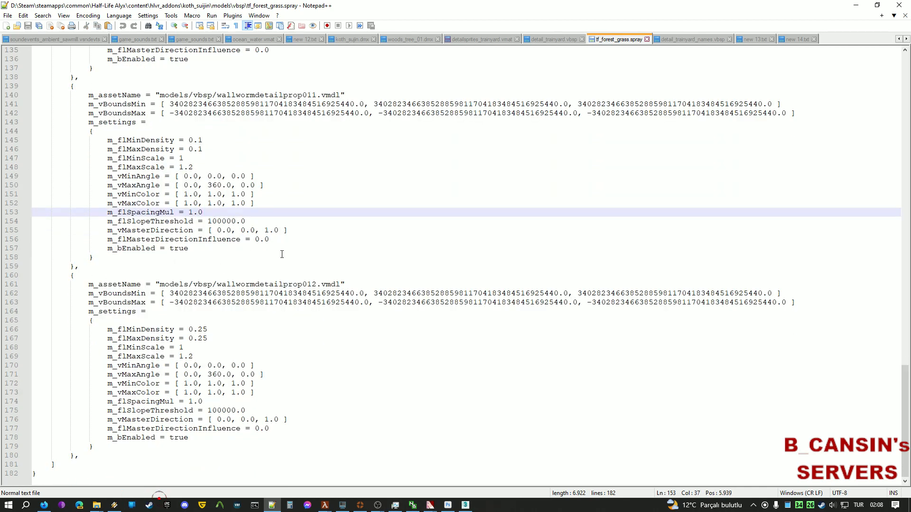
# In detail_trainyard.vbsp, inspect Model15's amount and detailOrientation lines and highlight all detailOrientation occurrences.
pyautogui.hotkey('ctrl', 'pageup')
pyautogui.scroll(-5, 197, 249)
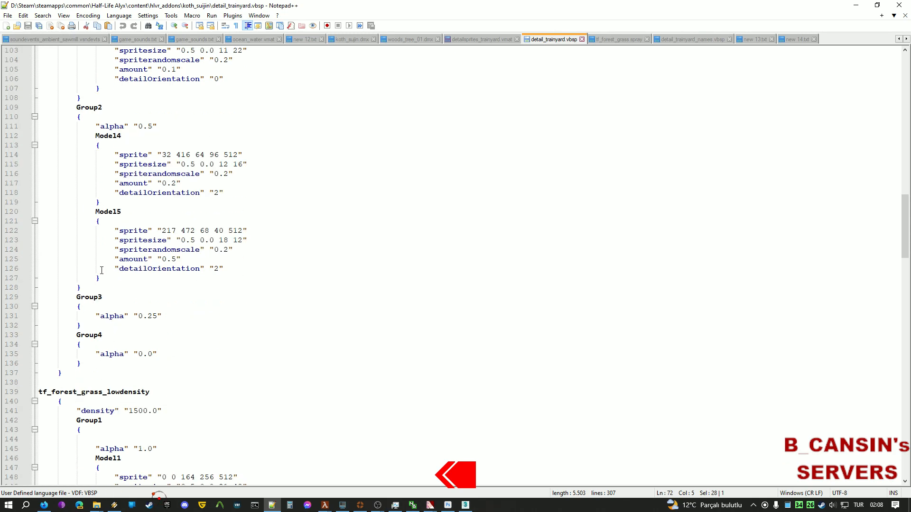
pyautogui.click(253, 250)
pyautogui.hotkey('shift', 'Home')
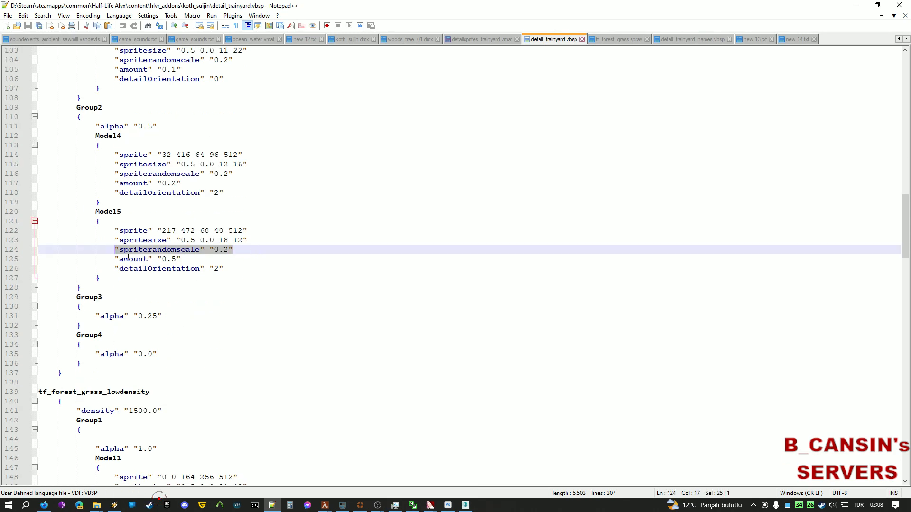
pyautogui.click(234, 276)
pyautogui.click(254, 266)
pyautogui.hotkey('shift', 'Home')
pyautogui.hotkey('shift', 'Up')
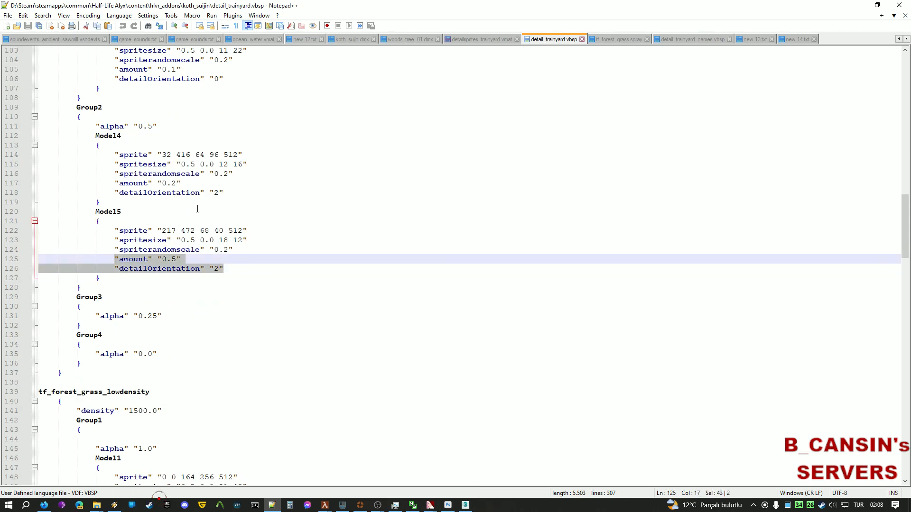
pyautogui.click(238, 198)
pyautogui.doubleClick(176, 194)
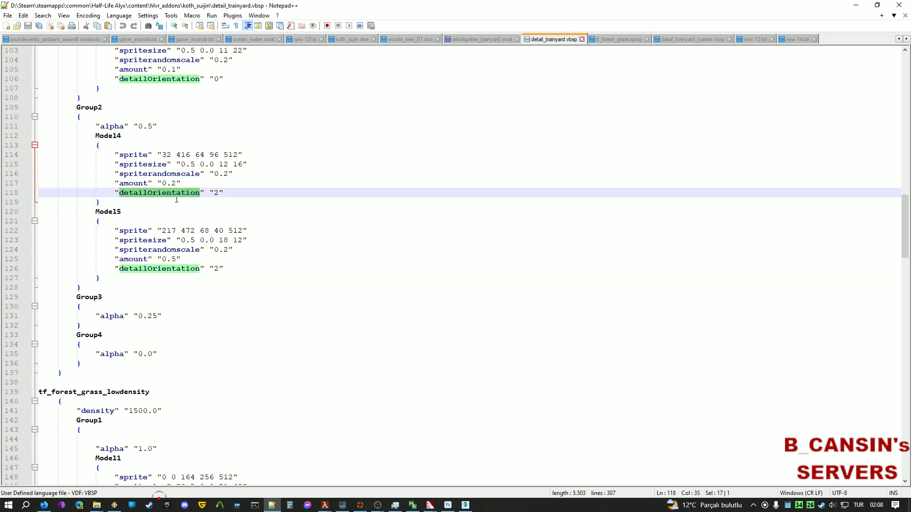
# Check the alpha entry on the Valve Detail props wiki, then go back to detail_trainyard.vbsp.
pyautogui.hotkey('ctrl', 'Tab')
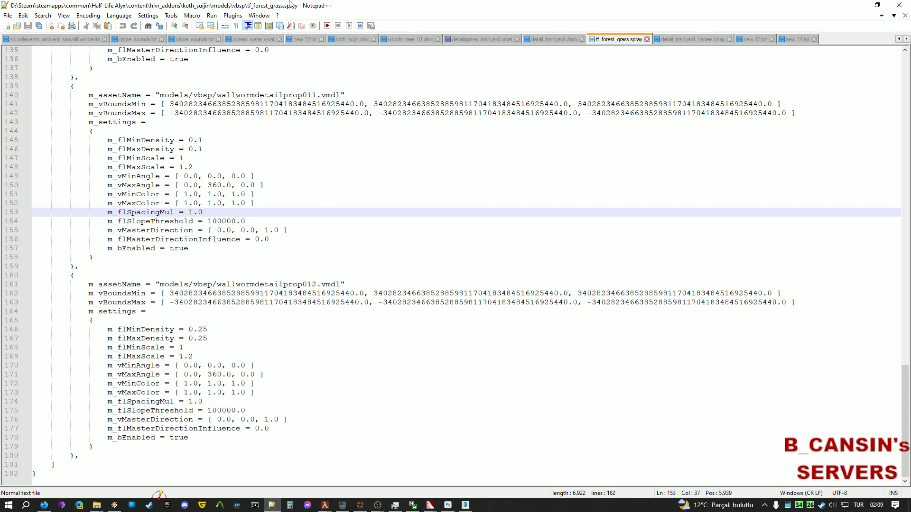
pyautogui.moveTo(0, 5); pyautogui.dragTo(427, 0)
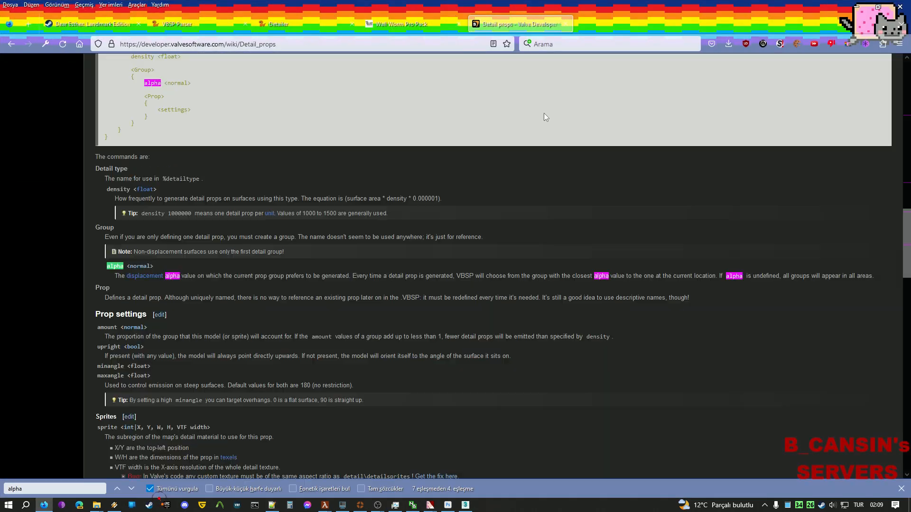
pyautogui.click(901, 489)
pyautogui.scroll(-5, 274, 263)
pyautogui.scroll(-10, 220, 395)
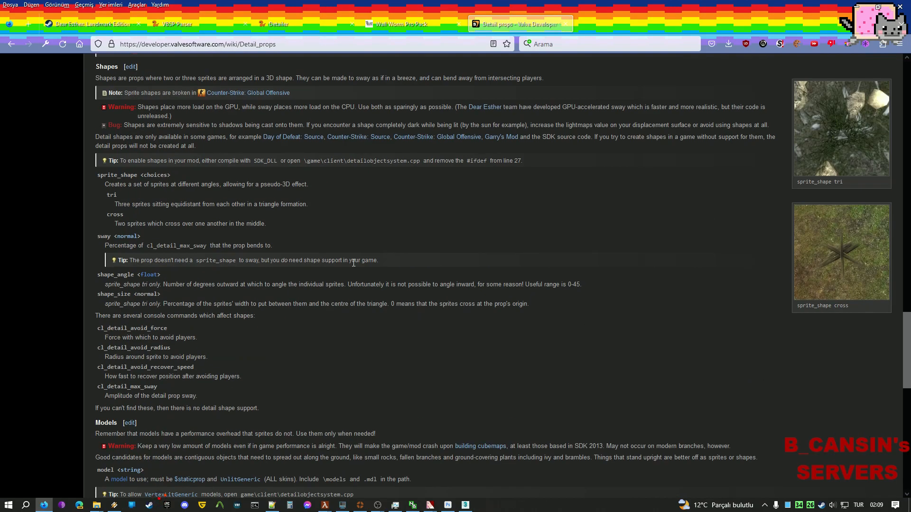
pyautogui.hotkey('alt', 'Tab')
pyautogui.hotkey('ctrl', 'pageup')
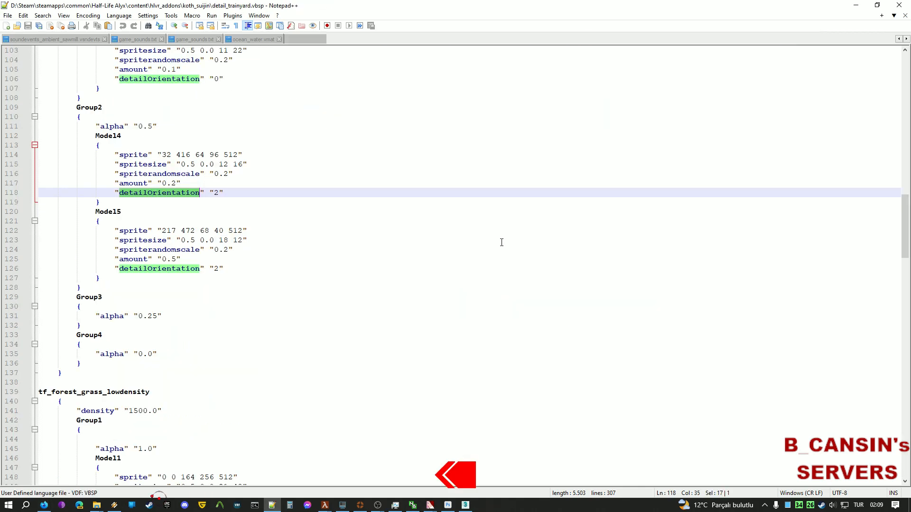
# Review Model1's amount line and Group1's alpha 1.0 line in detail_trainyard.vbsp.
pyautogui.scroll(3, 223, 240)
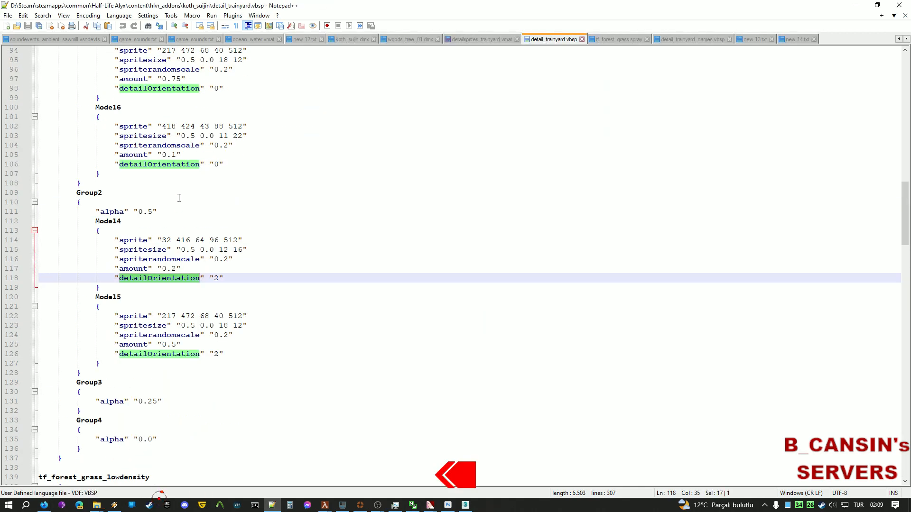
pyautogui.scroll(10, 179, 197)
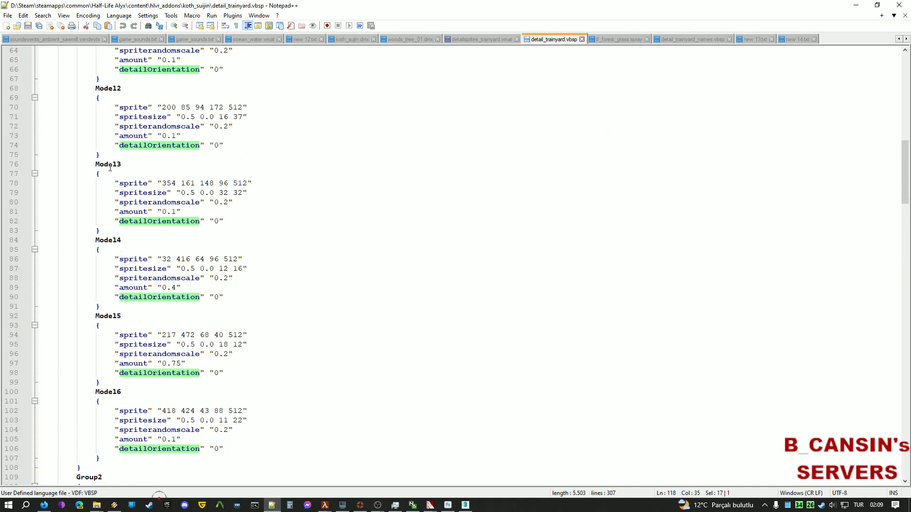
pyautogui.scroll(5, 142, 190)
pyautogui.click(215, 193)
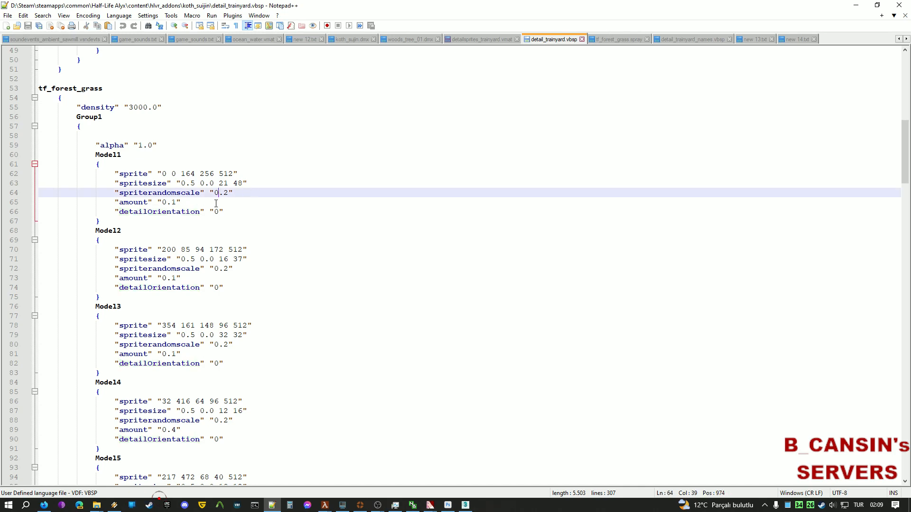
pyautogui.moveTo(202, 202); pyautogui.dragTo(64, 204)
pyautogui.moveTo(209, 143); pyautogui.dragTo(44, 144)
pyautogui.scroll(2, 197, 141)
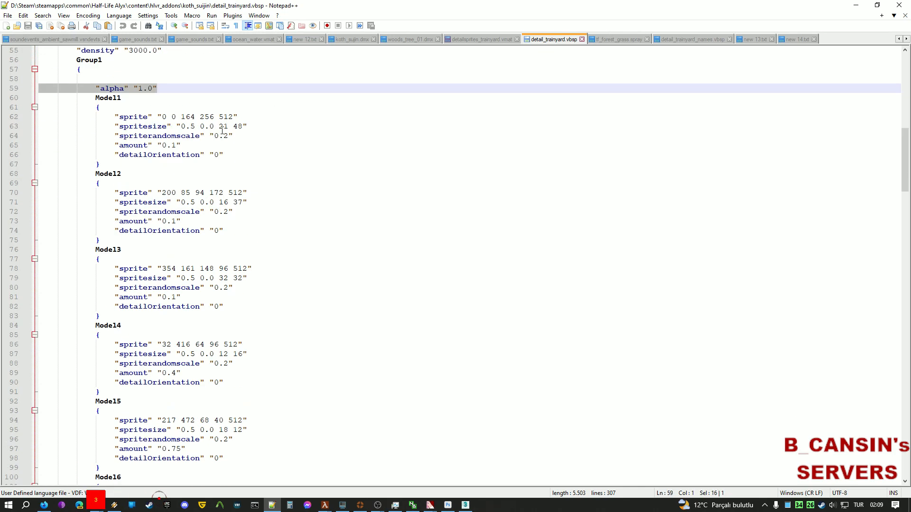
pyautogui.moveTo(162, 164); pyautogui.dragTo(39, 164)
pyautogui.scroll(-20, 314, 189)
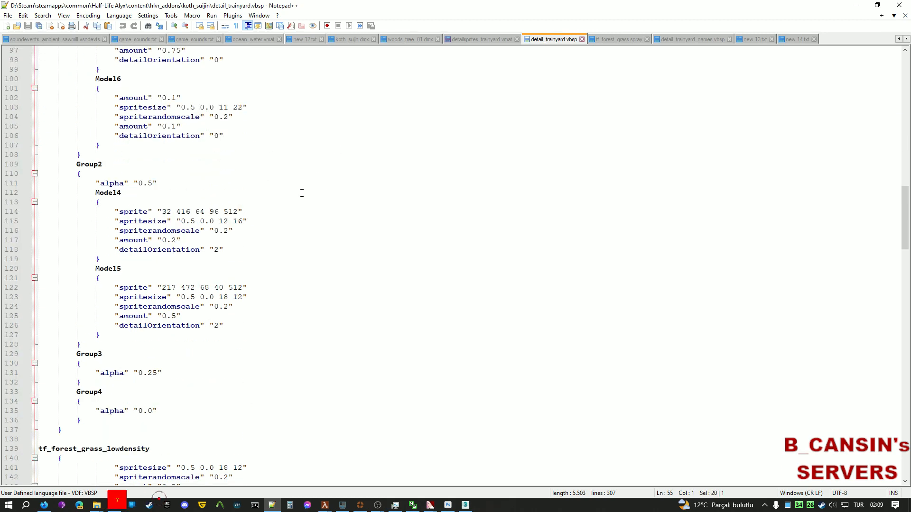
# Inspect the tf_forest_grass_lowdensity and tf_forest_grass blocks and their density settings.
pyautogui.click(189, 259)
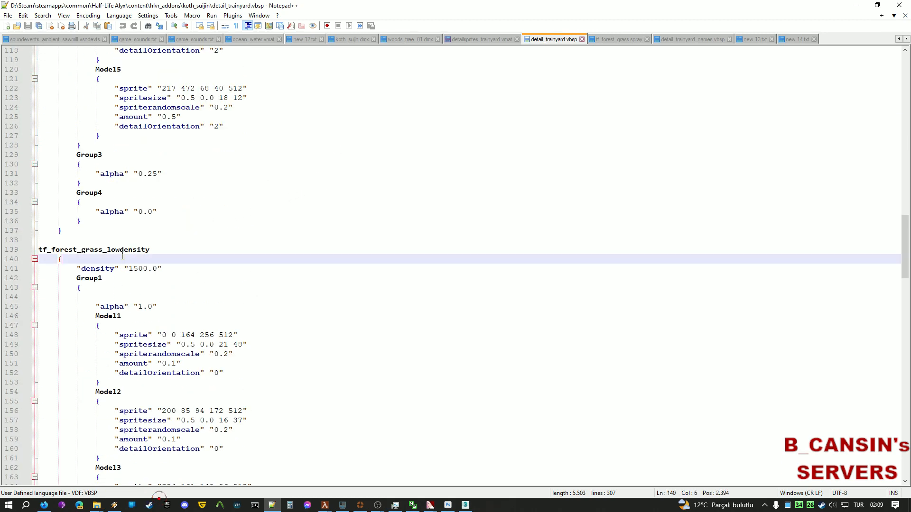
pyautogui.click(113, 237)
pyautogui.moveTo(143, 258); pyautogui.dragTo(39, 250)
pyautogui.scroll(18, 280, 242)
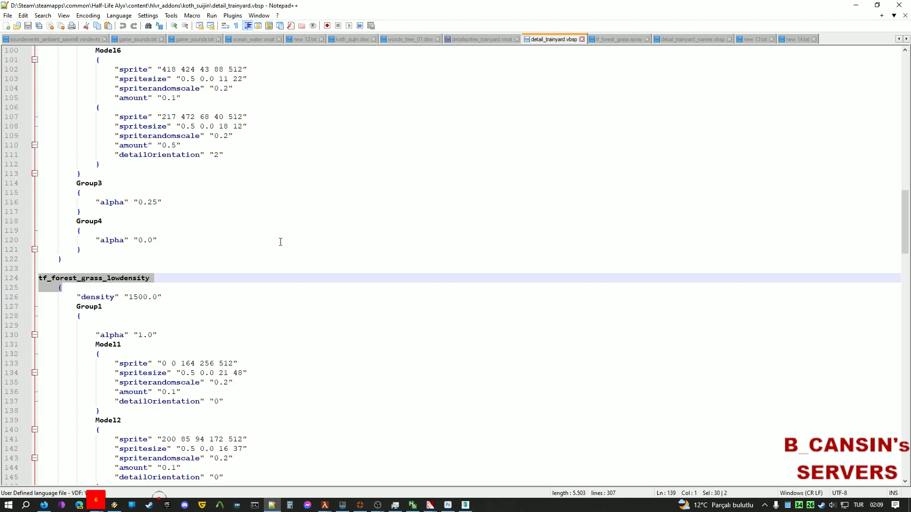
pyautogui.scroll(6, 215, 202)
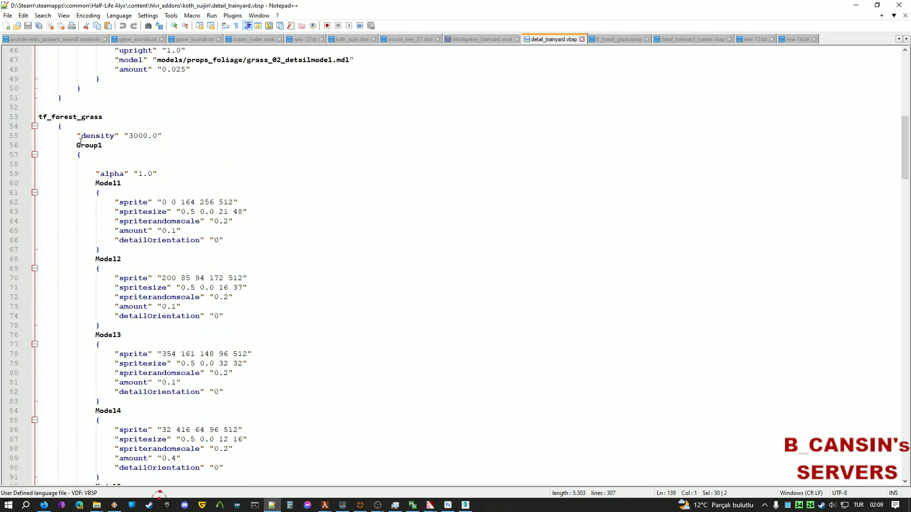
pyautogui.moveTo(81, 137); pyautogui.dragTo(38, 118)
pyautogui.click(75, 119)
# Select Model15's amount 0.75 line and Model16's spritesize lines, then minimize Notepad++.
pyautogui.scroll(-12, 178, 142)
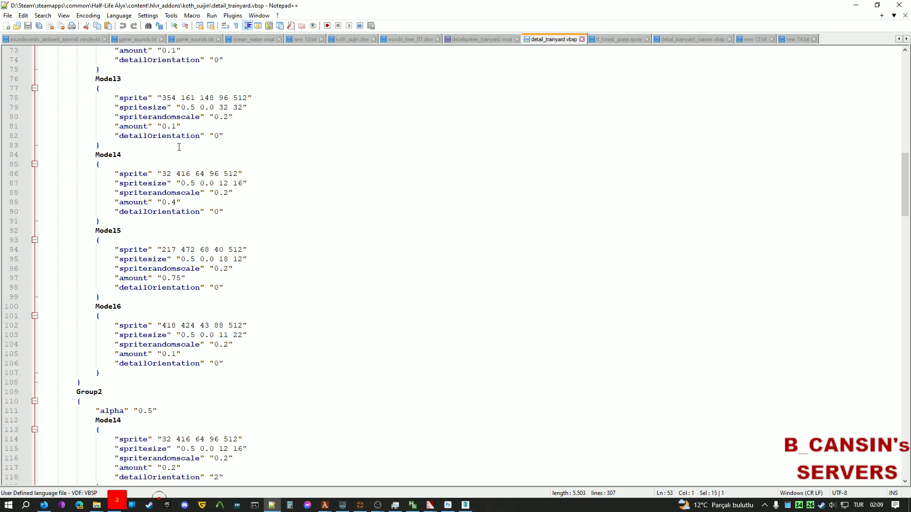
pyautogui.scroll(-1, 300, 197)
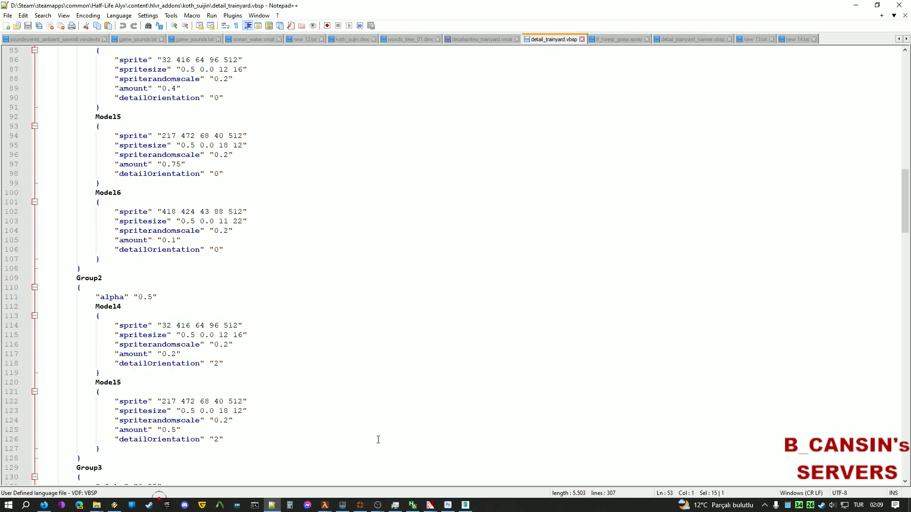
pyautogui.scroll(-2, 378, 440)
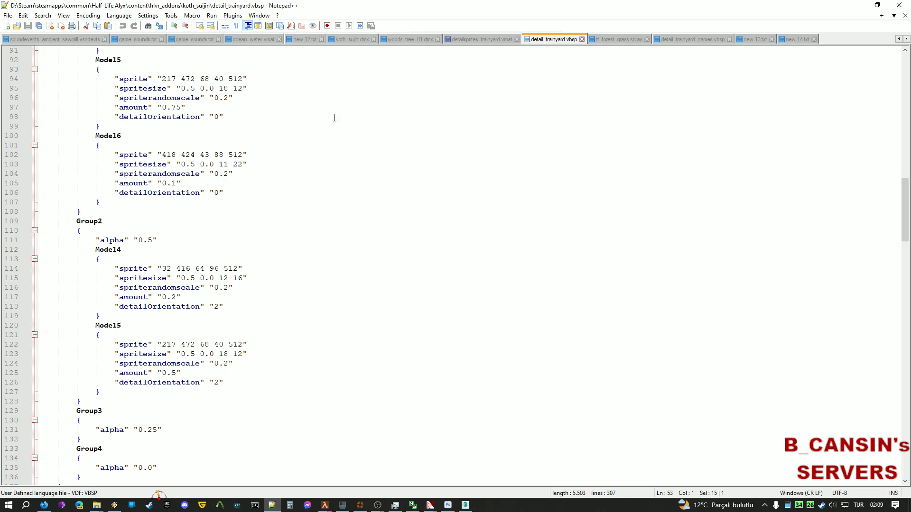
pyautogui.scroll(-2, 283, 252)
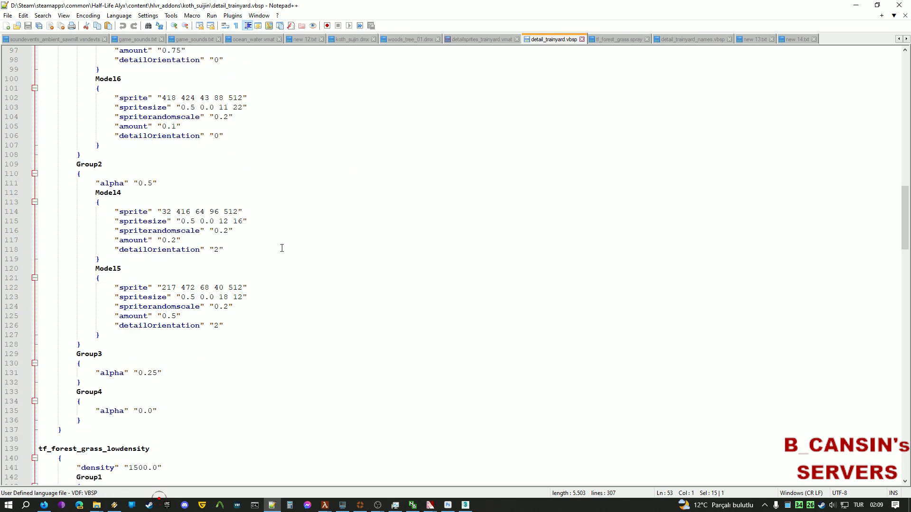
pyautogui.scroll(5, 282, 249)
pyautogui.click(198, 196)
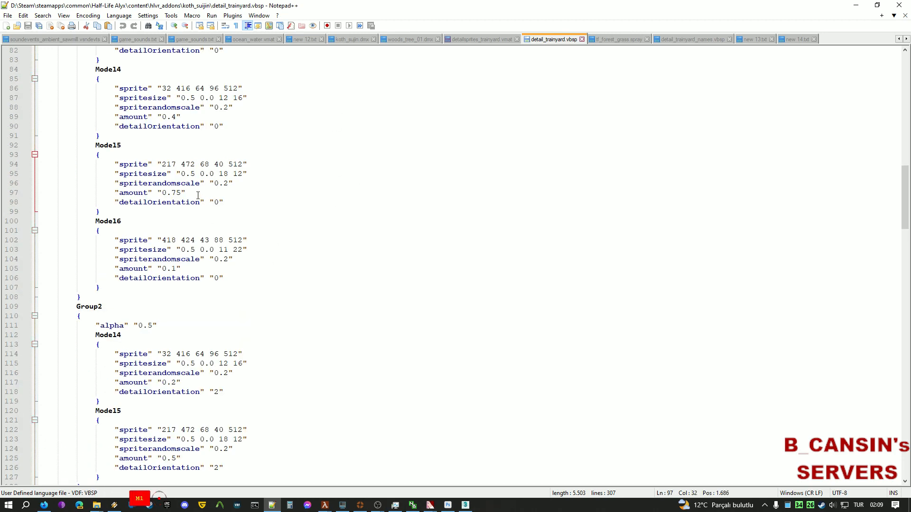
pyautogui.moveTo(198, 196); pyautogui.dragTo(111, 196)
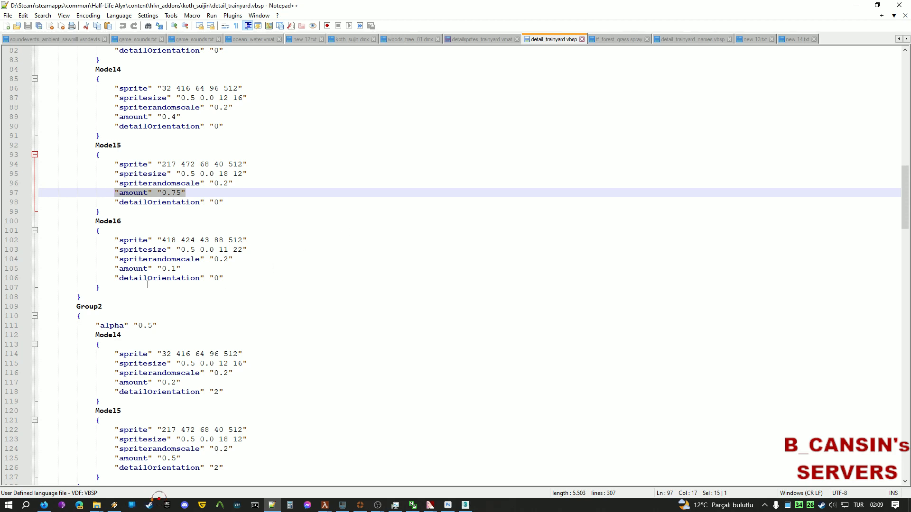
pyautogui.moveTo(231, 259); pyautogui.dragTo(115, 250)
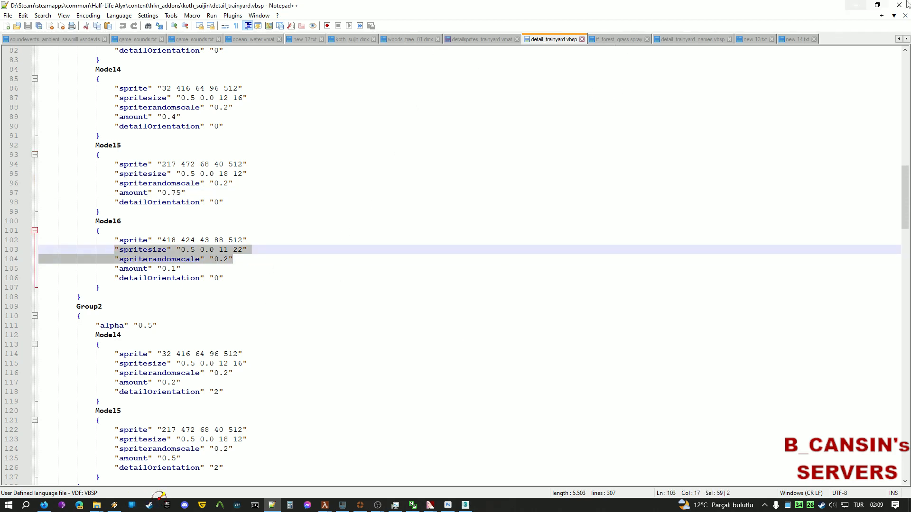
pyautogui.click(856, 5)
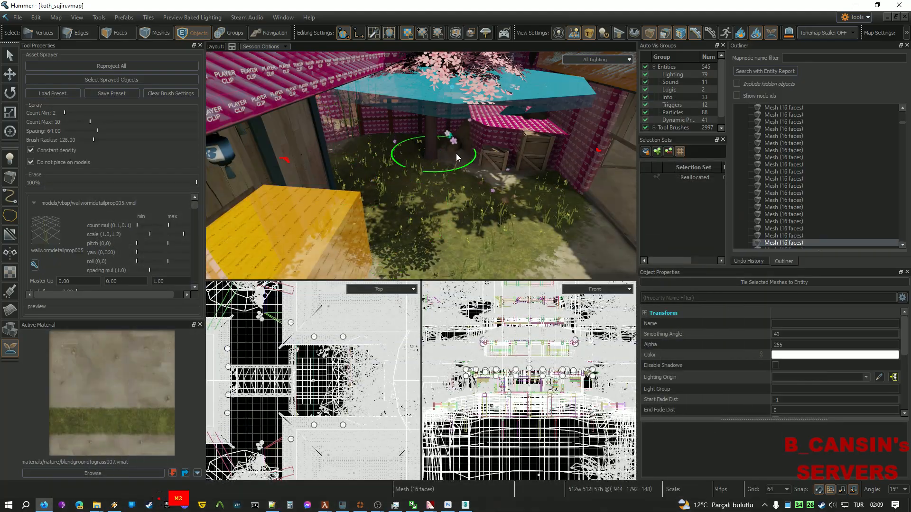
# Raise the Asset Sprayer's Count Min to 25, giving a 25–50 count range.
pyautogui.moveTo(457, 153)
pyautogui.mouseDown(button='right')
pyautogui.moveTo(383, 260)
pyautogui.moveTo(351, 259)
pyautogui.mouseUp(button='right')
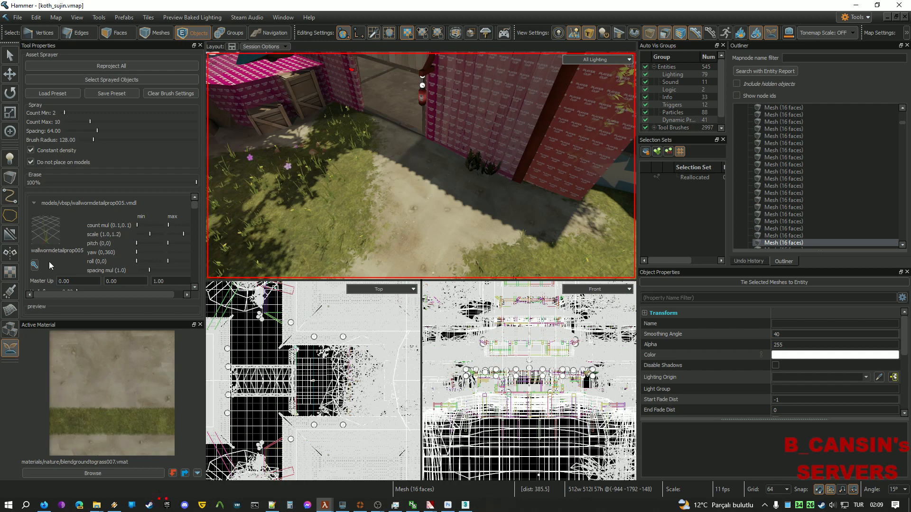
pyautogui.moveTo(194, 203); pyautogui.dragTo(190, 281)
pyautogui.moveTo(377, 204)
pyautogui.mouseDown(button='right')
pyautogui.moveTo(446, 205)
pyautogui.moveTo(493, 166)
pyautogui.mouseUp(button='right')
pyautogui.press('w')
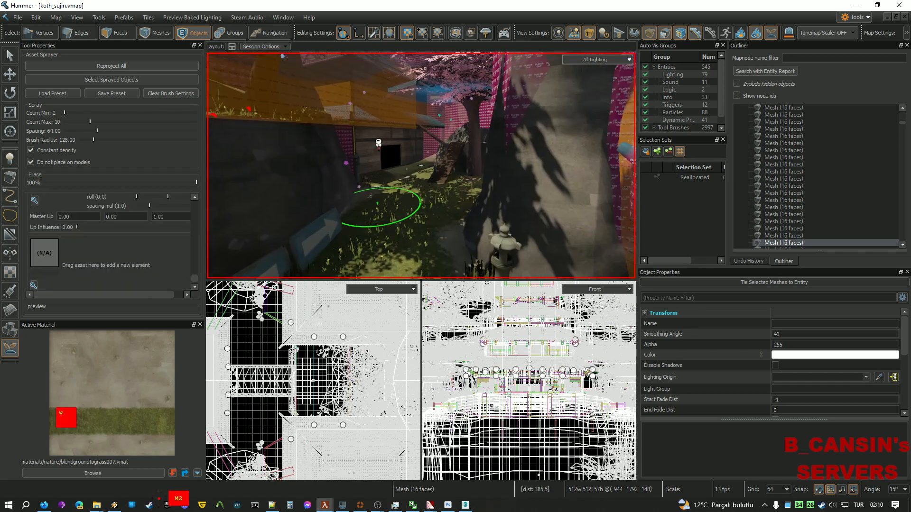
pyautogui.moveTo(421, 166); pyautogui.dragTo(421, 166, button='right')
pyautogui.press('w')
pyautogui.press('w')
pyautogui.press('w')
pyautogui.press('w')
pyautogui.press('w')
pyautogui.press('w')
pyautogui.press('w')
pyautogui.press('w')
pyautogui.press('w')
pyautogui.moveTo(335, 186); pyautogui.dragTo(329, 186, button='right')
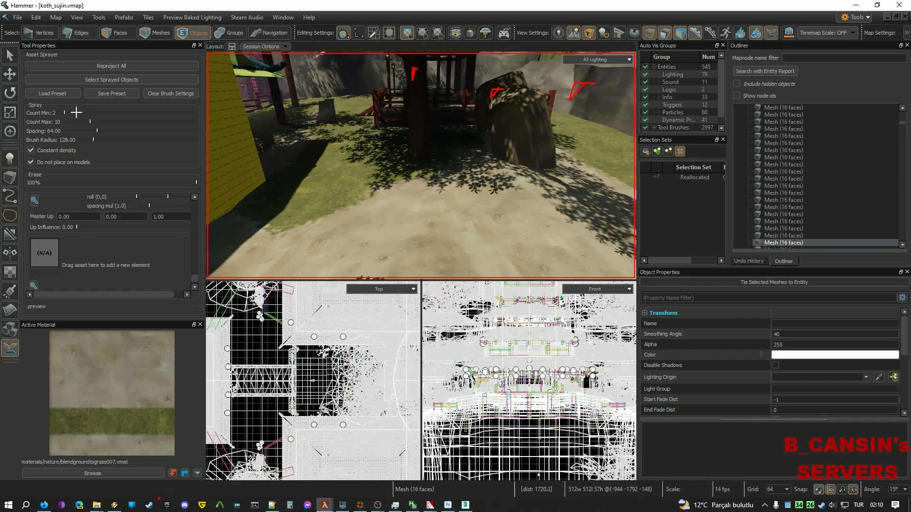
pyautogui.moveTo(65, 112); pyautogui.dragTo(197, 122)
pyautogui.moveTo(85, 114); pyautogui.dragTo(131, 112)
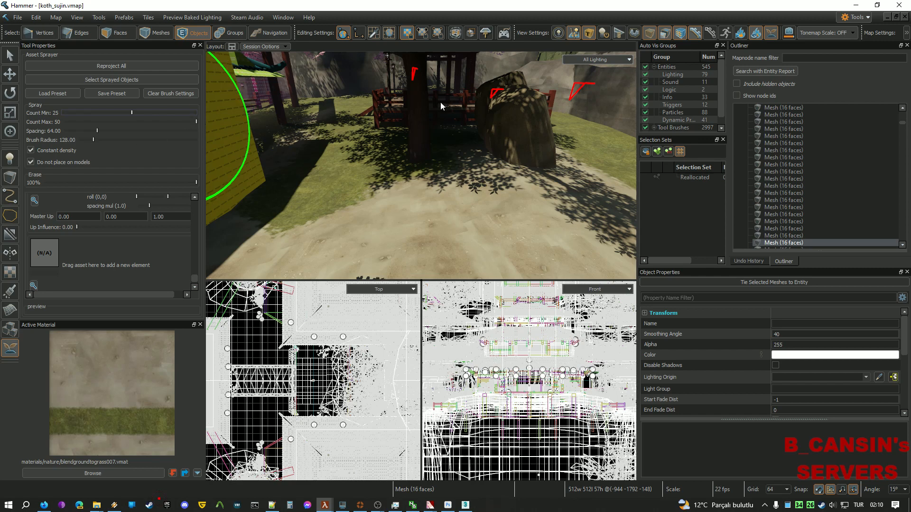
# Spray grass tufts onto the sandy ground beside the yellow wall.
pyautogui.moveTo(441, 101); pyautogui.dragTo(421, 166, button='right')
pyautogui.press('a')
pyautogui.click(444, 216)
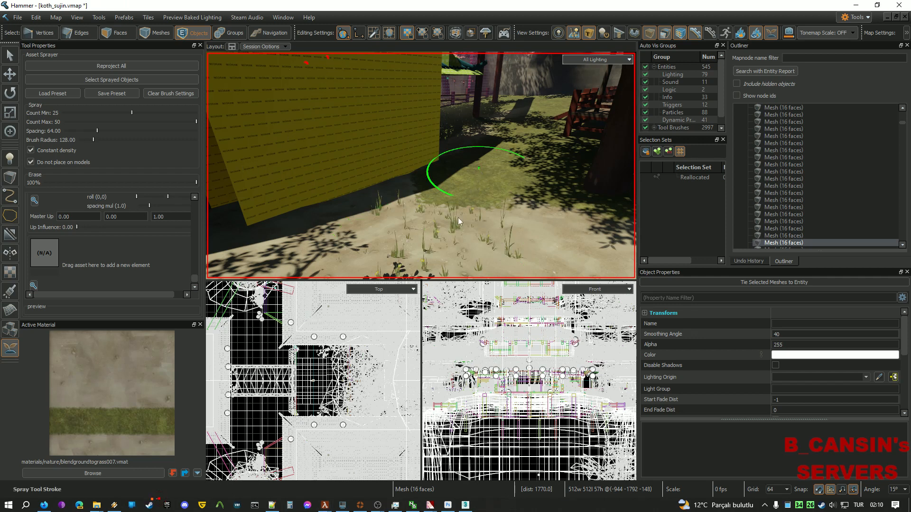
pyautogui.moveTo(463, 220); pyautogui.dragTo(421, 166, button='right')
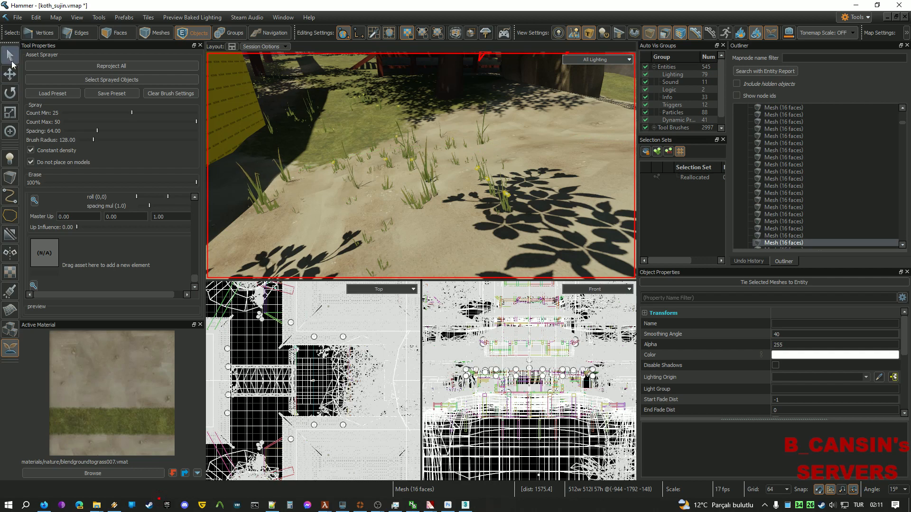
# Select the last sprayed prop, wallwormdetailprop012, and enable Detail Geometry on it.
pyautogui.click(10, 60)
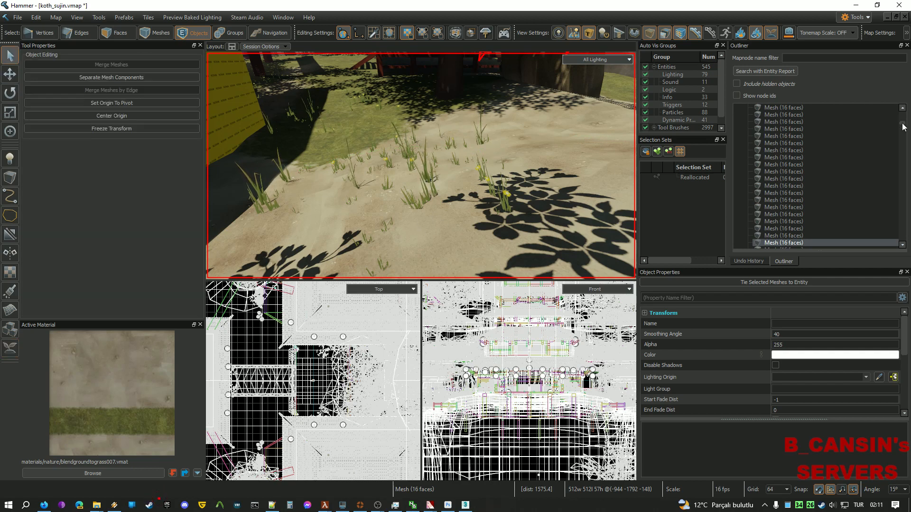
pyautogui.scroll(-10, 903, 127)
pyautogui.click(861, 243)
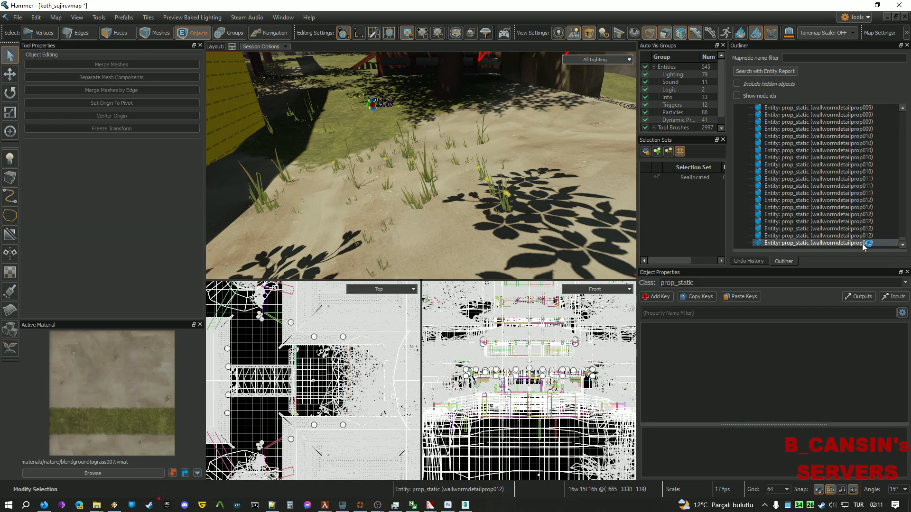
pyautogui.scroll(-5, 703, 389)
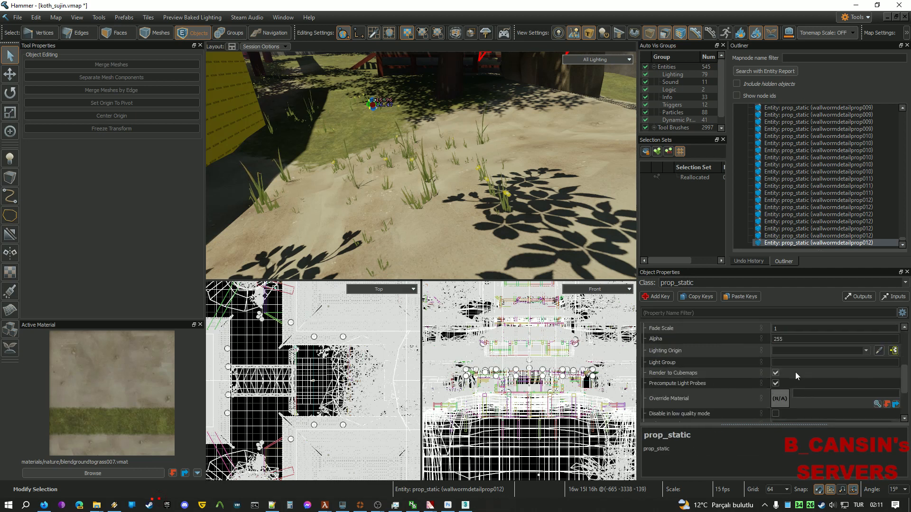
pyautogui.scroll(5, 742, 367)
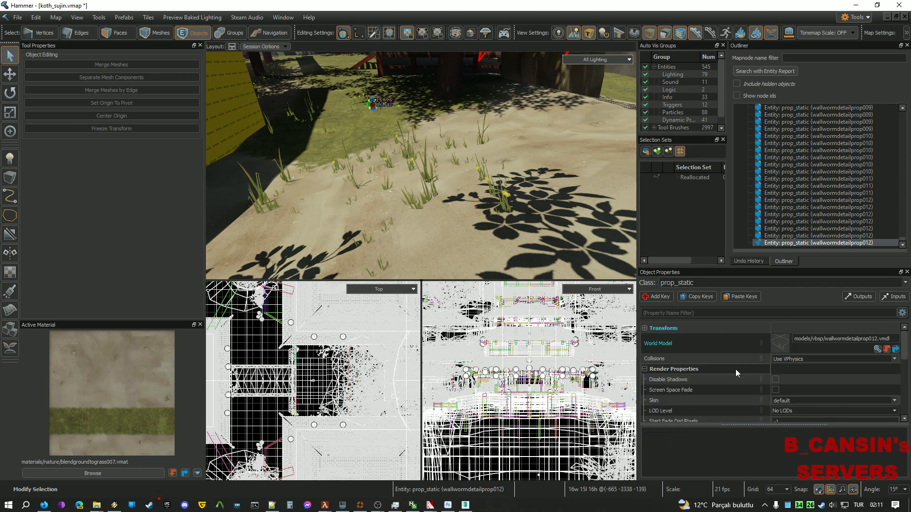
pyautogui.scroll(-2, 734, 382)
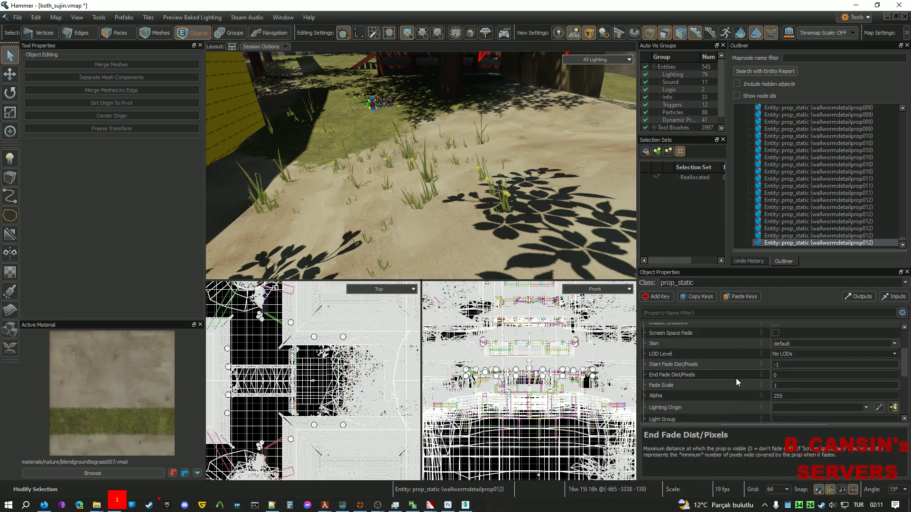
pyautogui.scroll(-3, 736, 378)
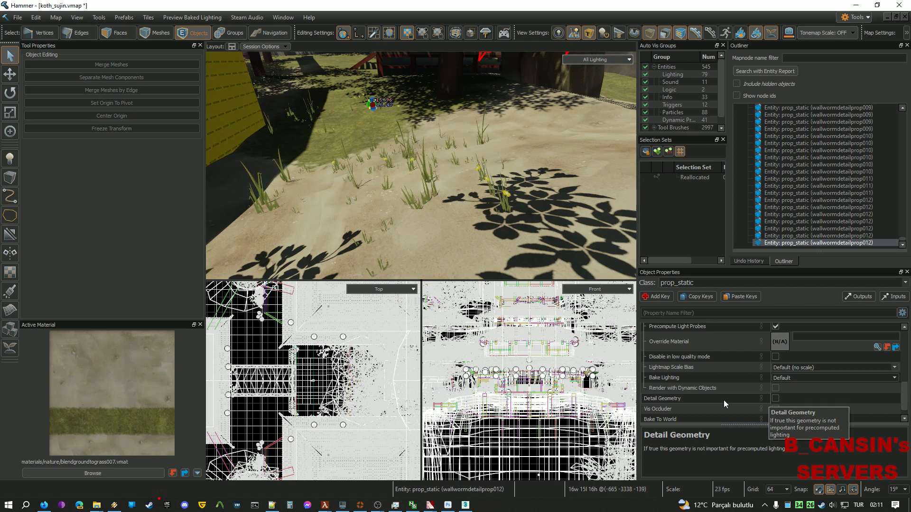
pyautogui.click(775, 399)
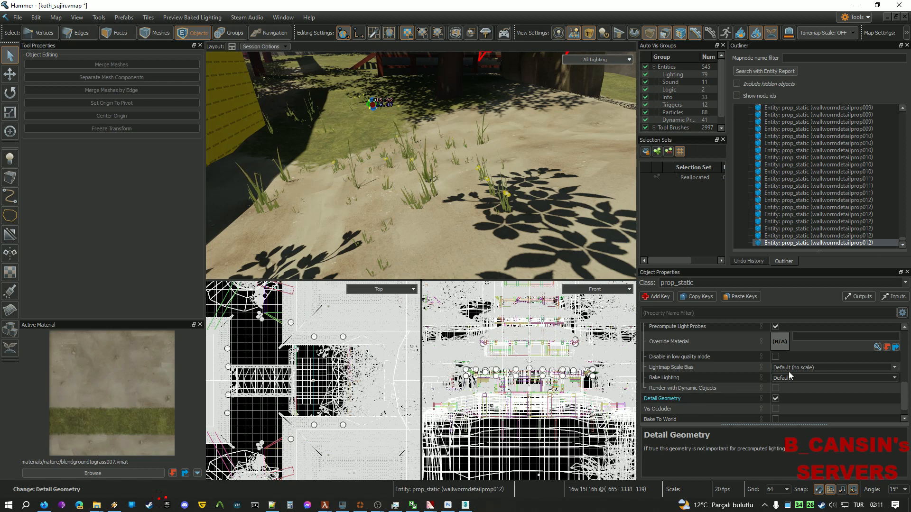
pyautogui.scroll(1, 764, 383)
pyautogui.scroll(3, 740, 379)
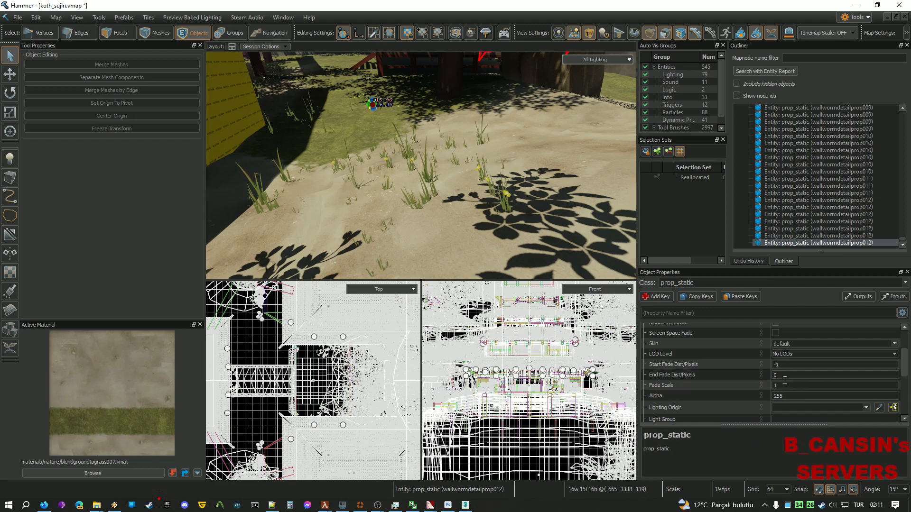
# Select grass prop wallwormdetailprop008 and check its End Fade Dist of 1200.
pyautogui.moveTo(498, 231); pyautogui.dragTo(461, 248, button='right')
pyautogui.press('w')
pyautogui.click(460, 226)
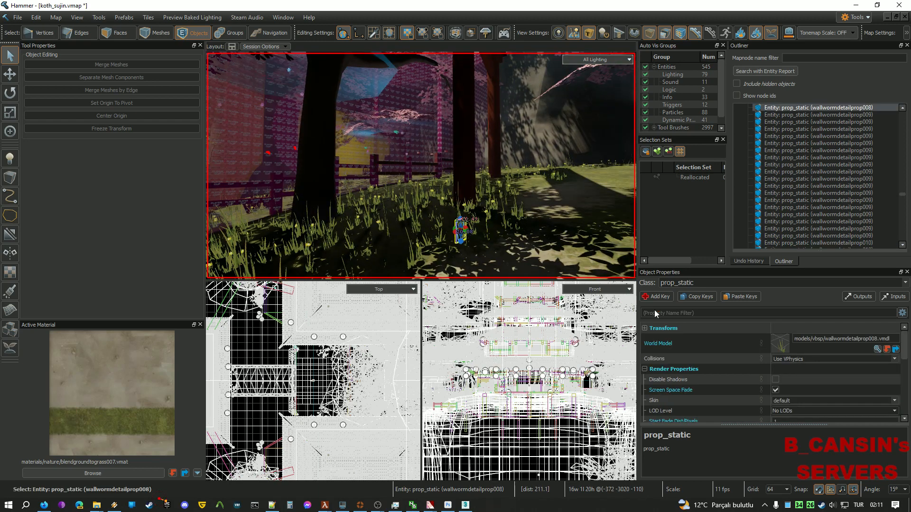
pyautogui.scroll(-8, 754, 380)
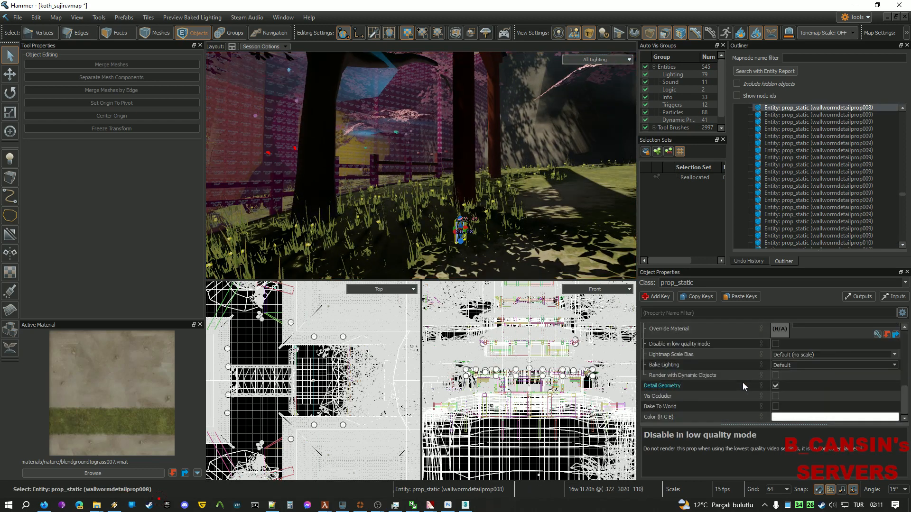
pyautogui.scroll(5, 742, 382)
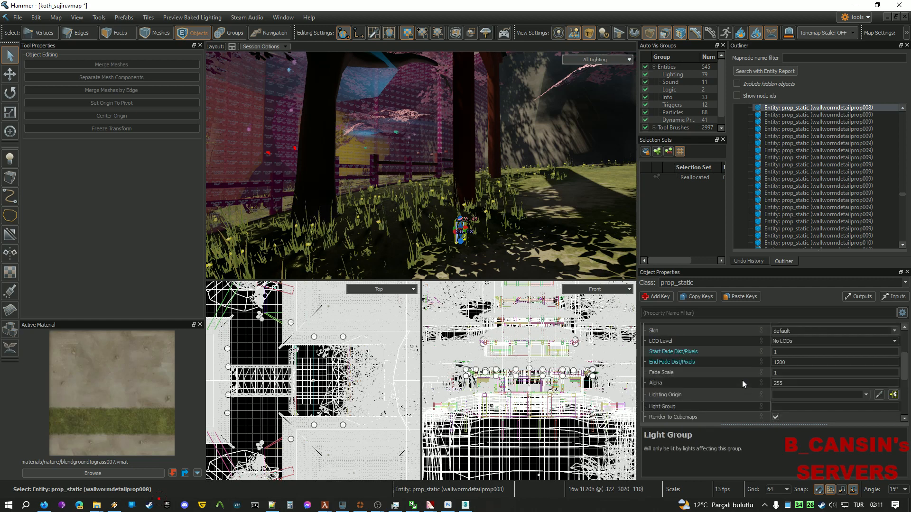
pyautogui.click(791, 363)
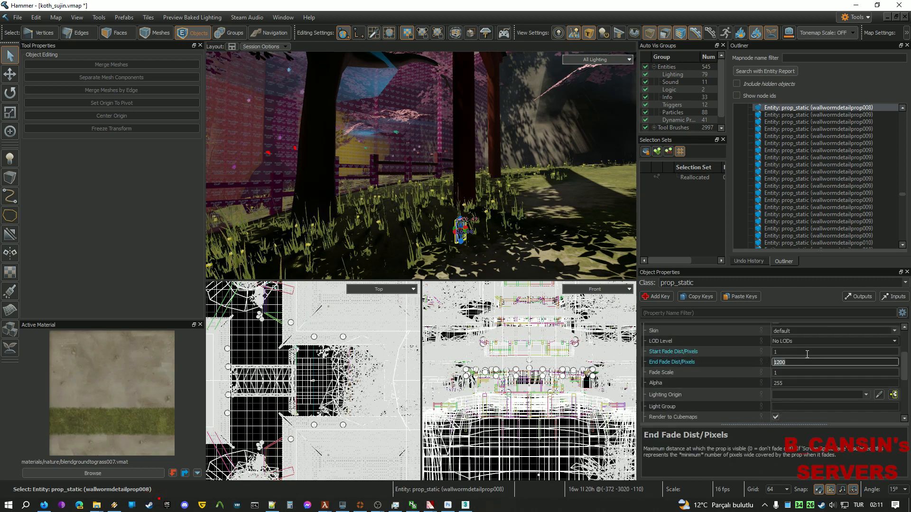
# Fly around the yellow wall area and select another sprayed grass prop.
pyautogui.press('s')
pyautogui.moveTo(516, 236); pyautogui.dragTo(517, 247, button='right')
pyautogui.press('w')
pyautogui.press('s')
pyautogui.moveTo(421, 165)
pyautogui.mouseDown(button='right')
pyautogui.moveTo(521, 202)
pyautogui.moveTo(421, 166)
pyautogui.mouseUp(button='right')
pyautogui.press('w')
pyautogui.press('s')
pyautogui.press('w')
pyautogui.press('s')
pyautogui.press('w')
pyautogui.press('s')
pyautogui.press('s')
pyautogui.click(388, 193)
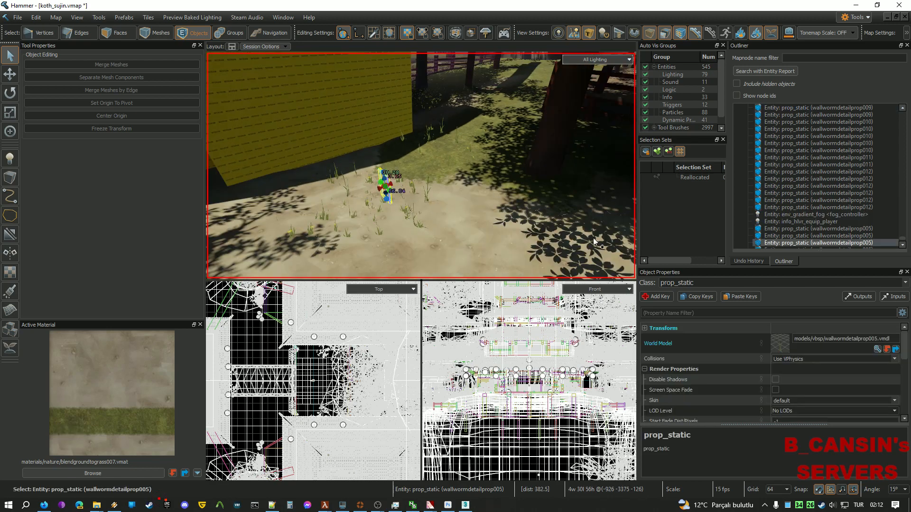
pyautogui.click(697, 282)
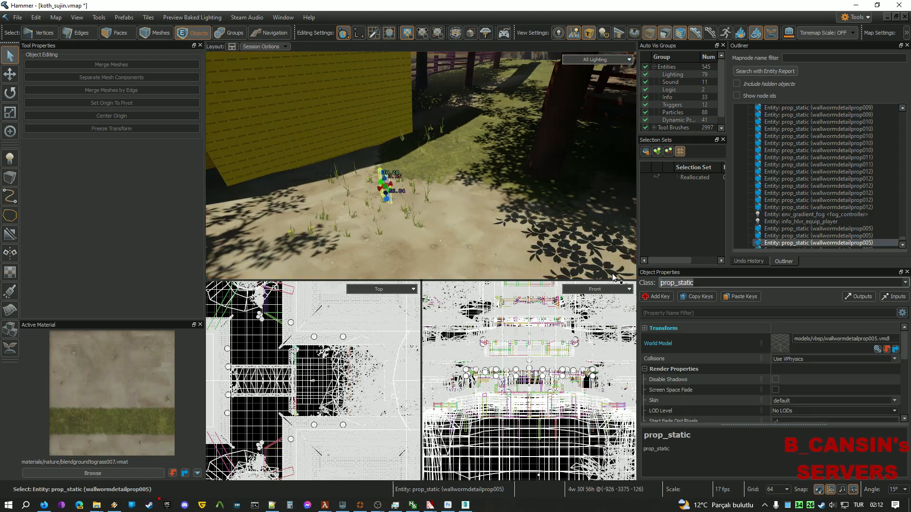
pyautogui.write('prop_')
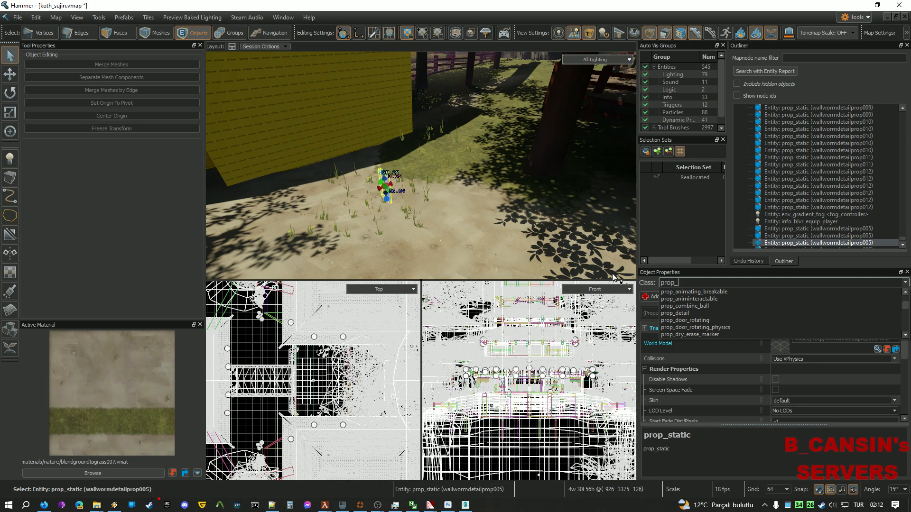
pyautogui.write('detail')
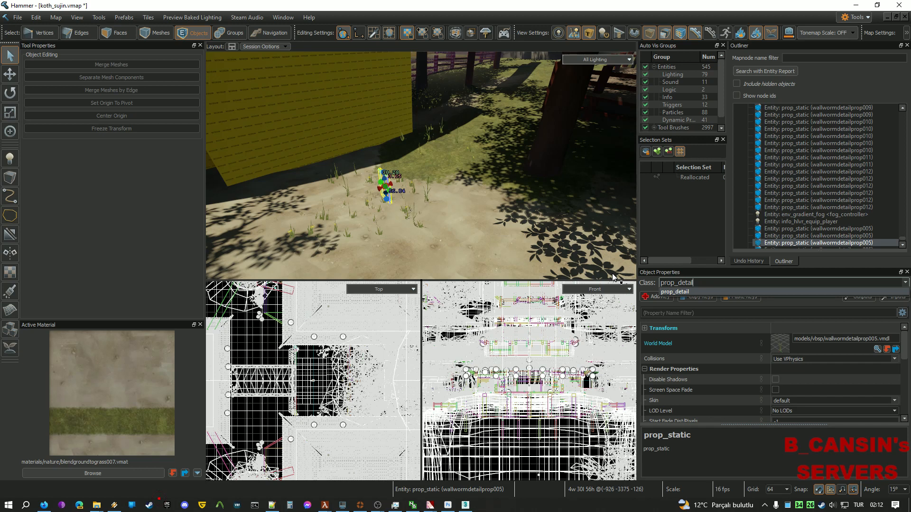
pyautogui.press('Return')
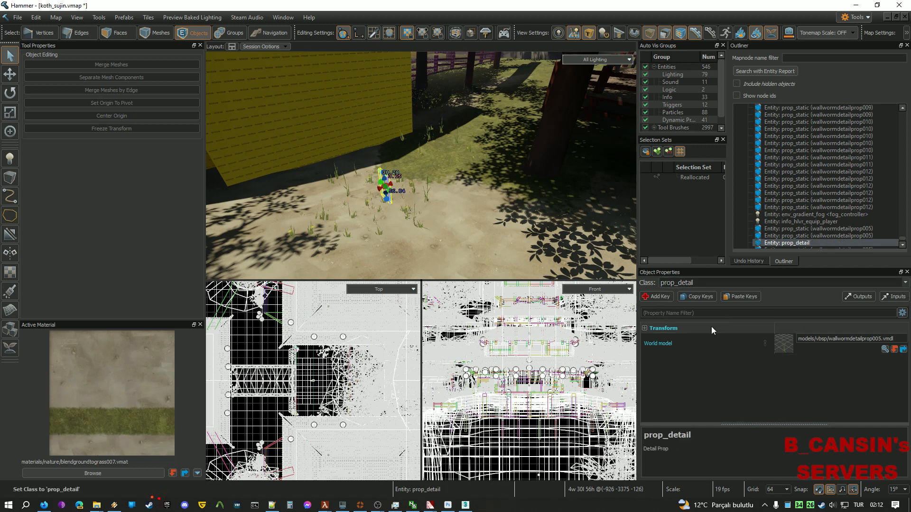
pyautogui.click(644, 329)
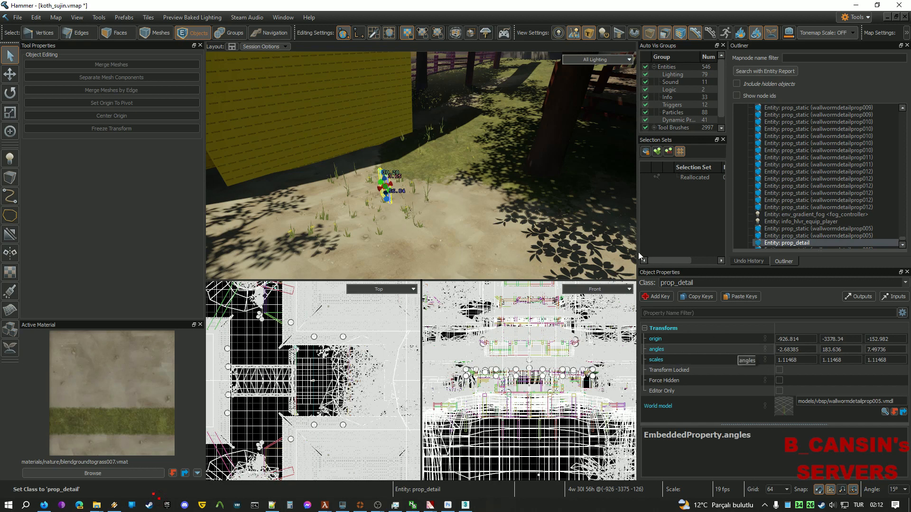
pyautogui.moveTo(497, 190); pyautogui.dragTo(477, 165, button='right')
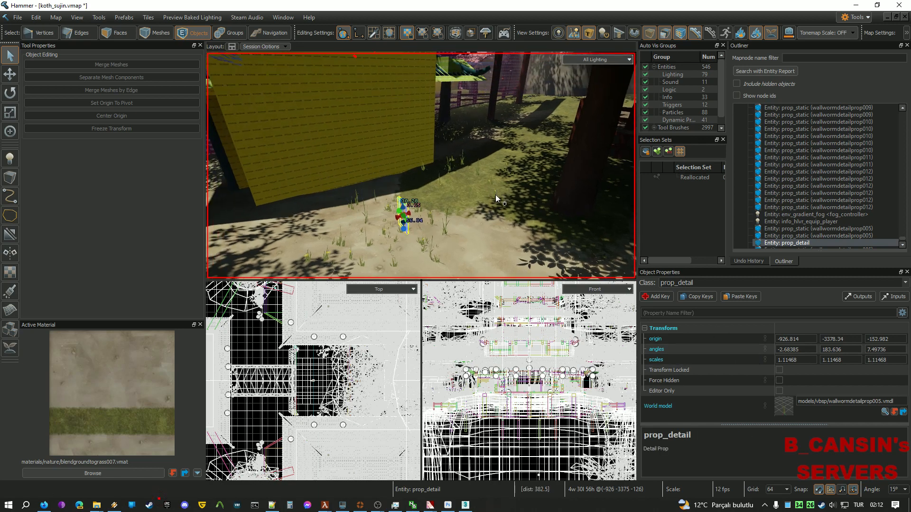
pyautogui.hotkey('ctrl', 'z')
pyautogui.hotkey('ctrl', 'z')
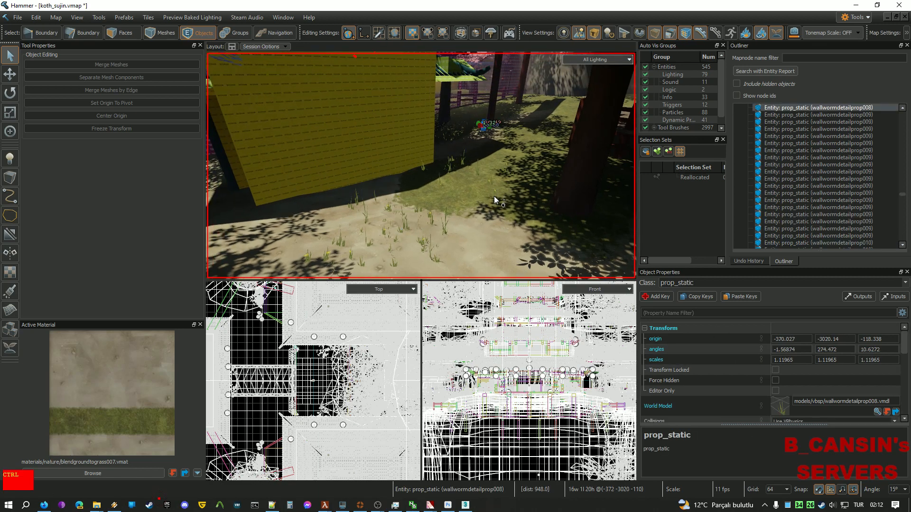
pyautogui.moveTo(494, 196); pyautogui.dragTo(421, 166, button='right')
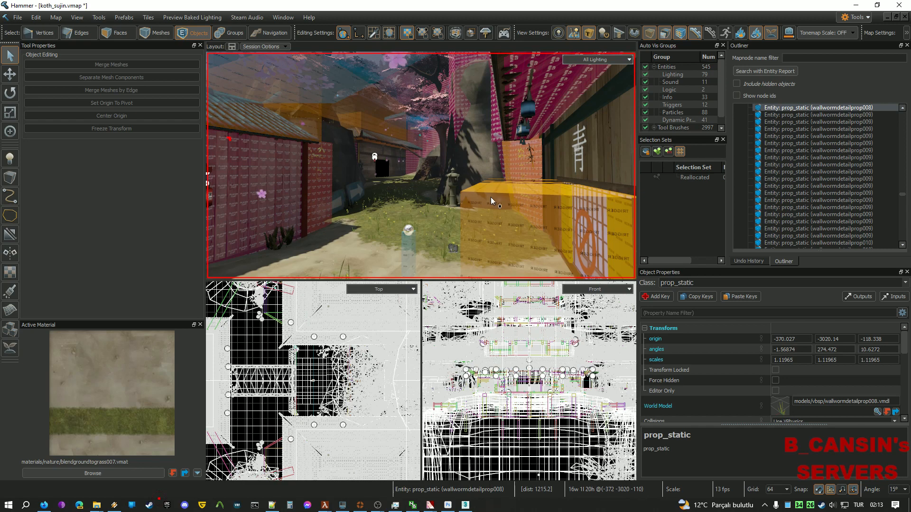